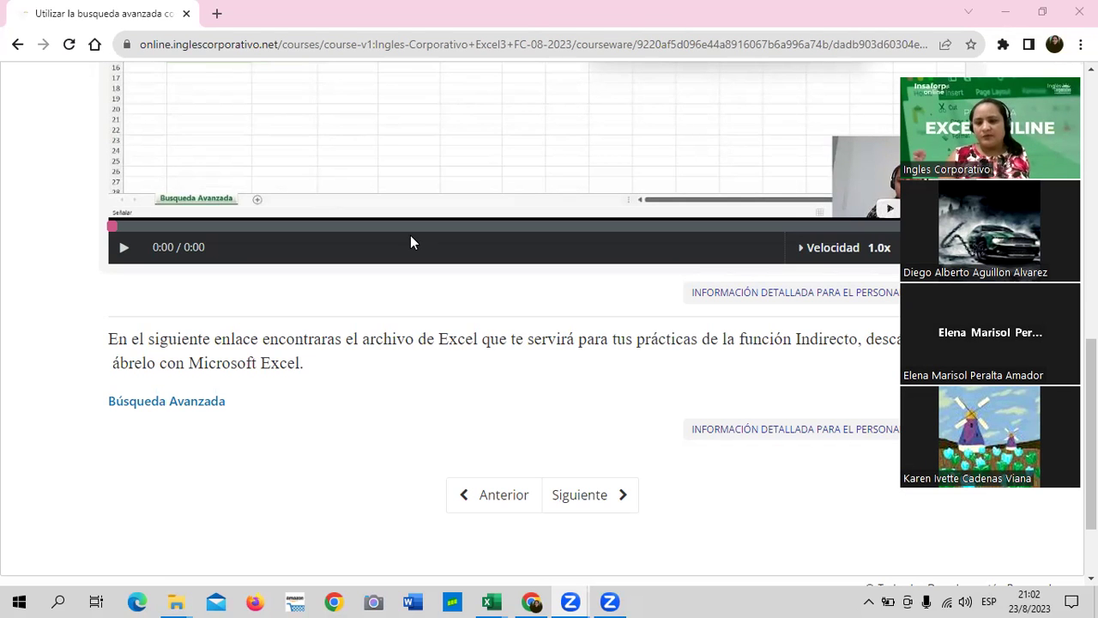
# Step: Bring the Busqueda Avanzada workbook to the front and select cell F13
pyautogui.scroll(3, 314, 368)
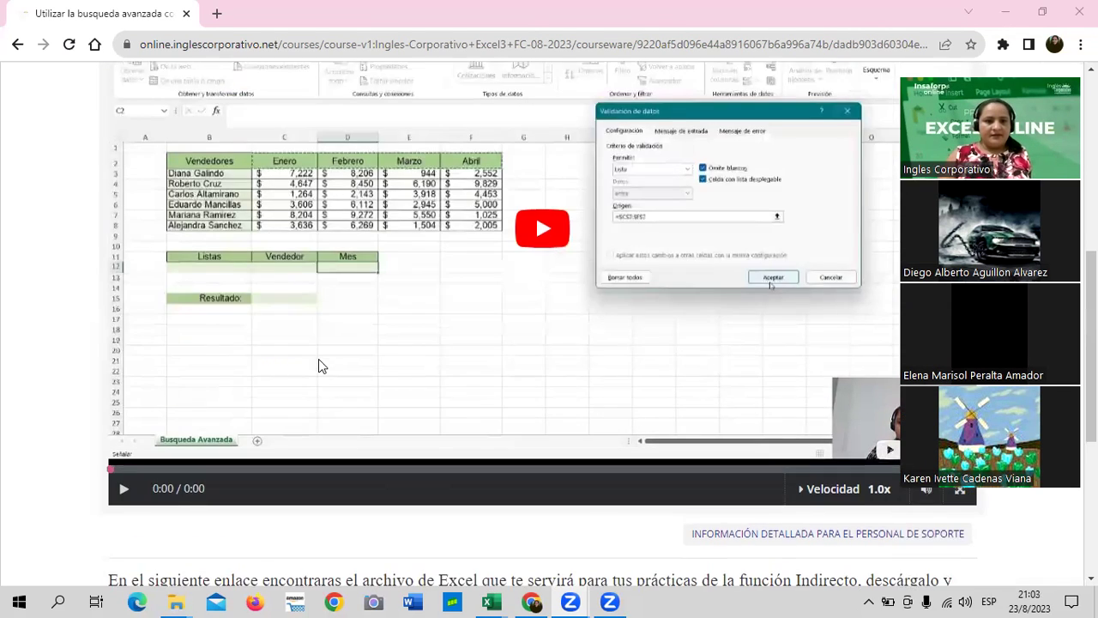
pyautogui.scroll(3, 314, 367)
pyautogui.scroll(-1, 314, 367)
pyautogui.scroll(3, 314, 367)
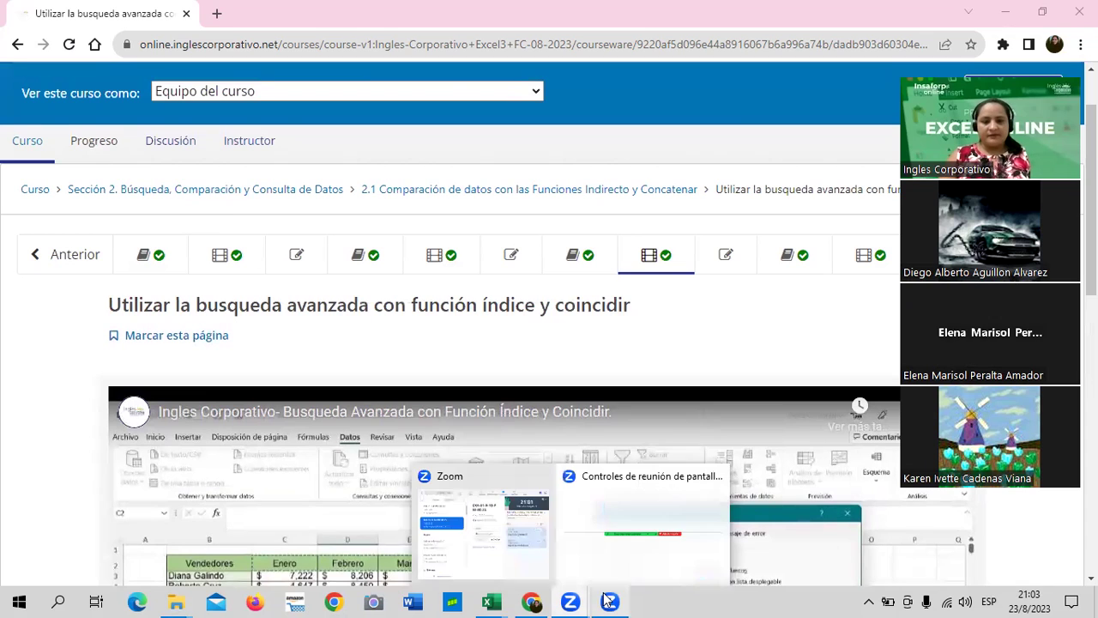
pyautogui.moveTo(495, 601)
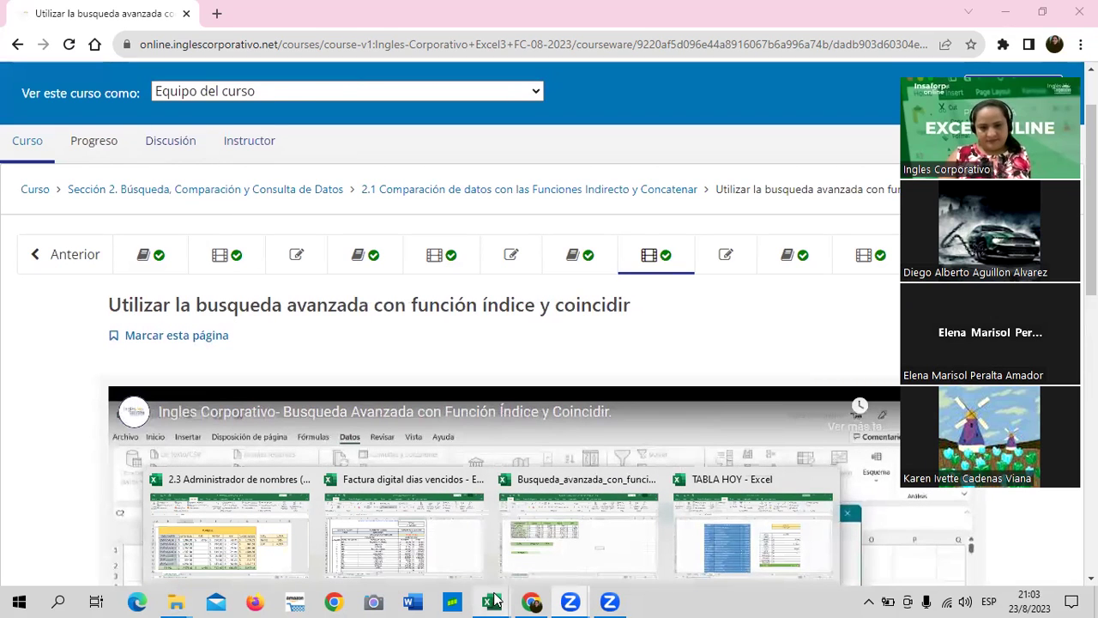
pyautogui.click(558, 578)
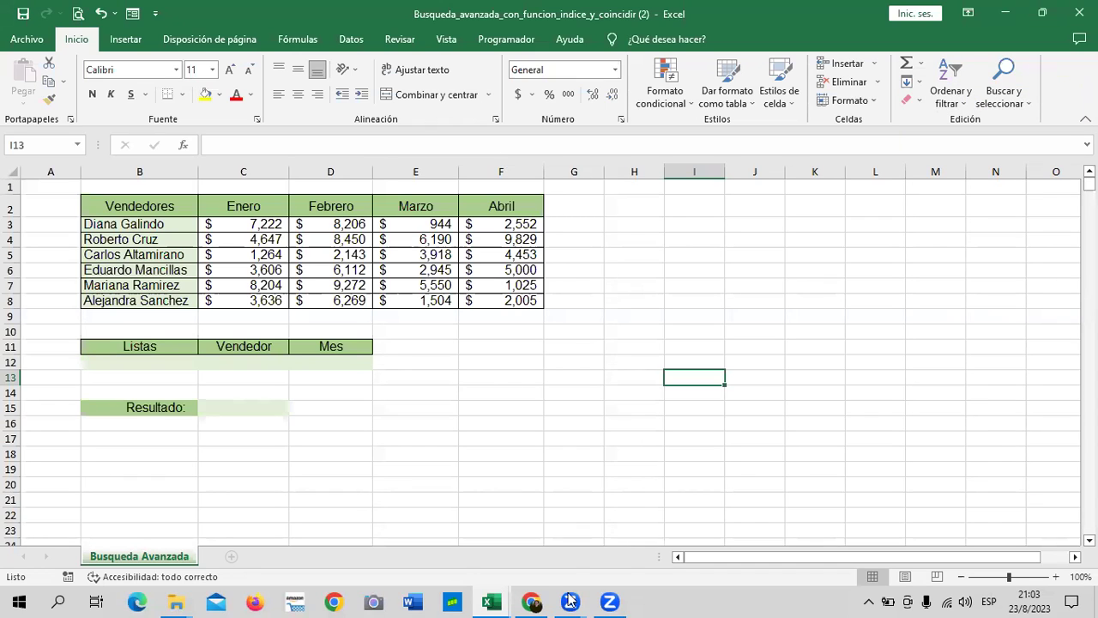
pyautogui.click(511, 384)
pyautogui.moveTo(532, 602)
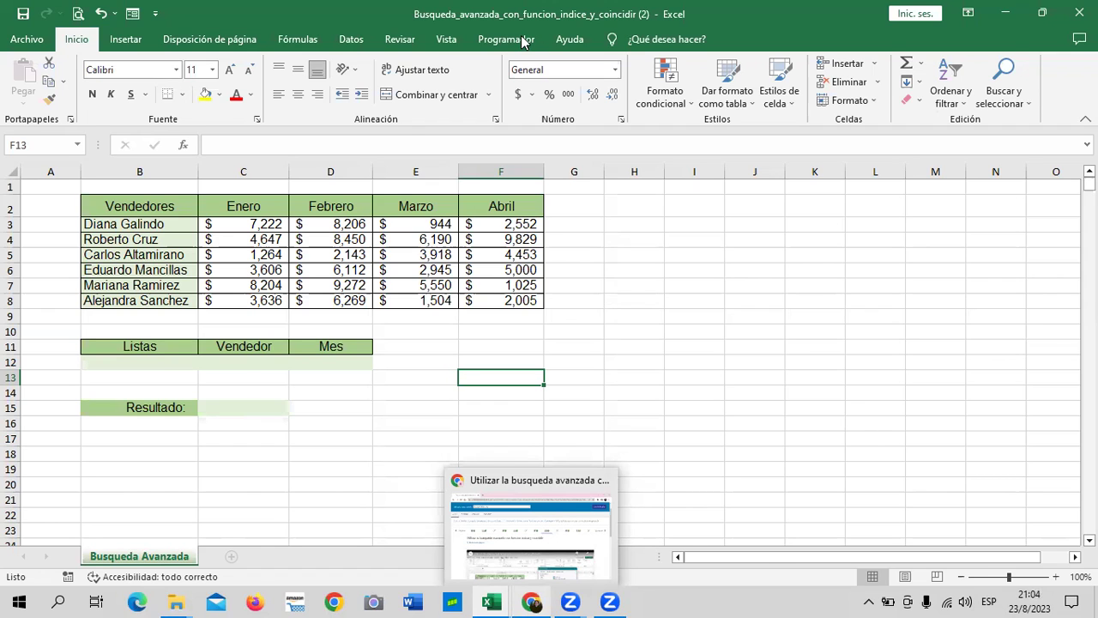
# Step: Switch to the Factura digital dias vencidos workbook and select the FACTURA status cell J13
pyautogui.hotkey('alt', 'Tab')
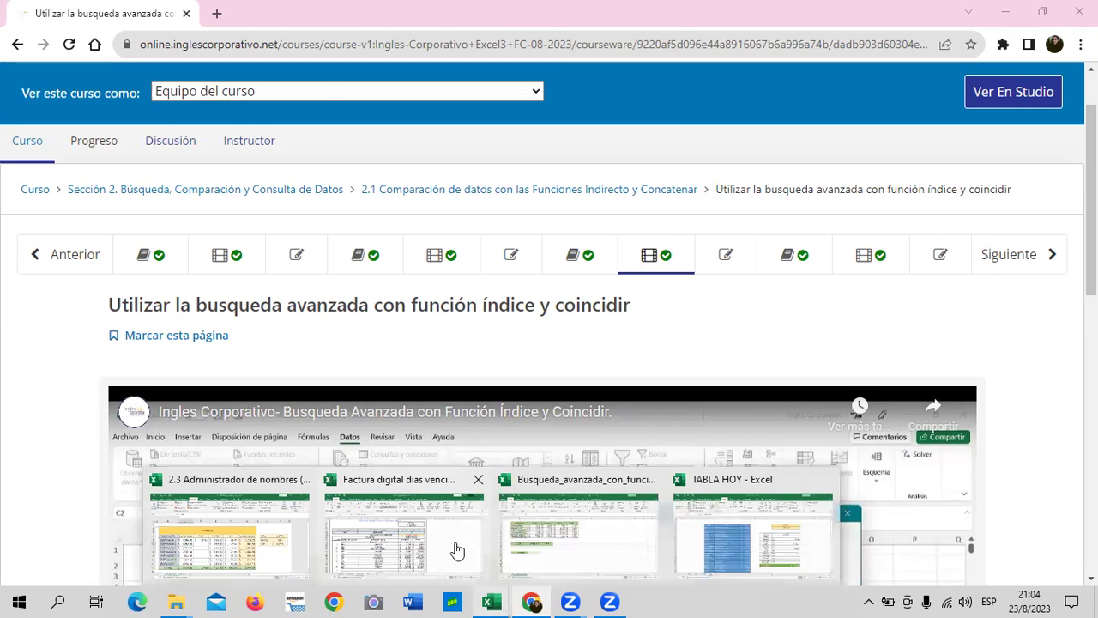
pyautogui.hotkey('alt', 'Tab')
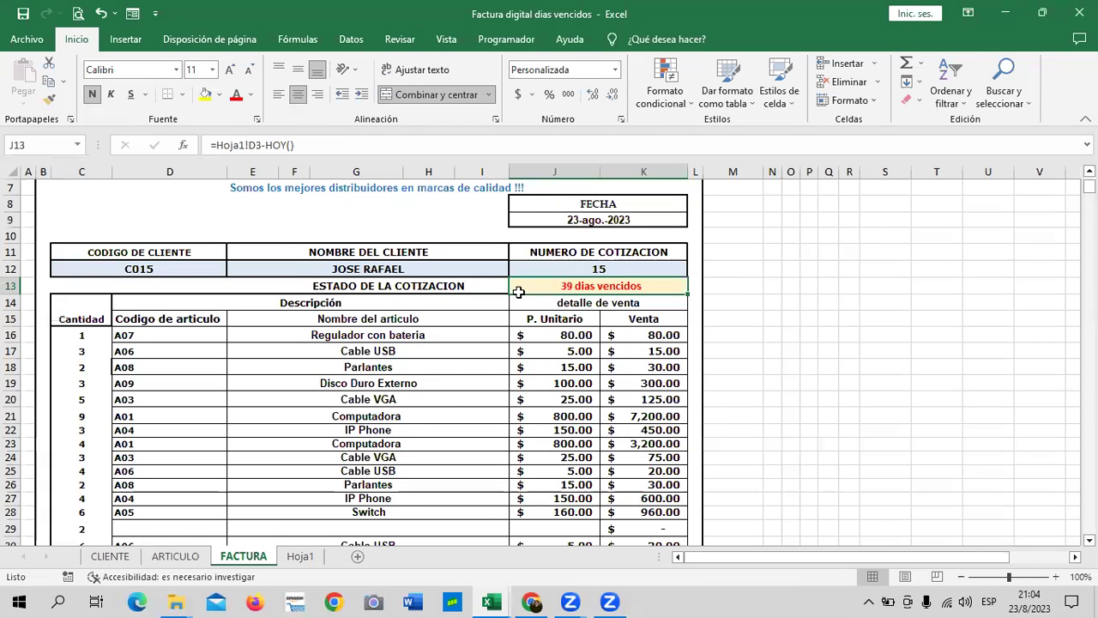
pyautogui.scroll(2, 619, 285)
pyautogui.click(619, 286)
pyautogui.click(661, 384)
pyautogui.scroll(-2, 732, 367)
# Step: Check quotation 15's date in Hoja1!D17 and point the J13 status formula at D17
pyautogui.click(302, 558)
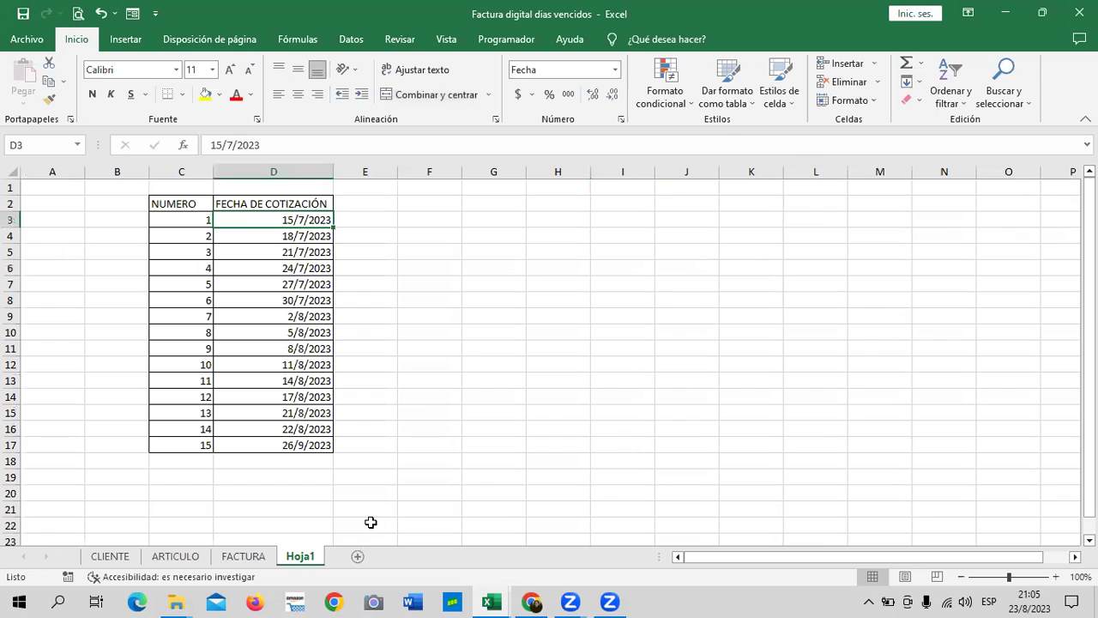
pyautogui.click(272, 447)
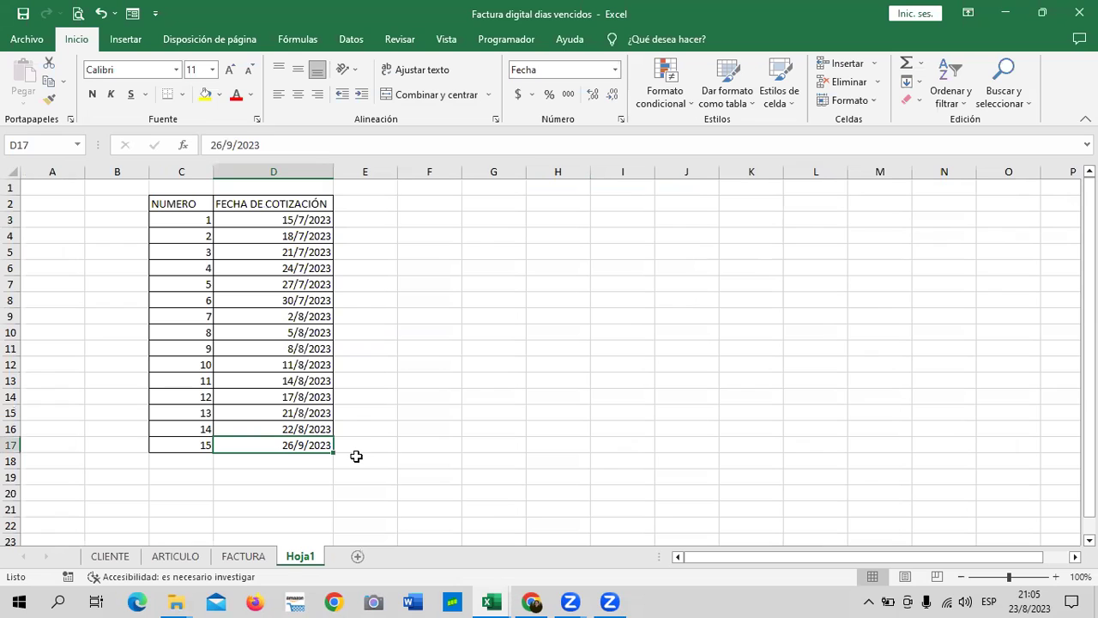
pyautogui.click(260, 558)
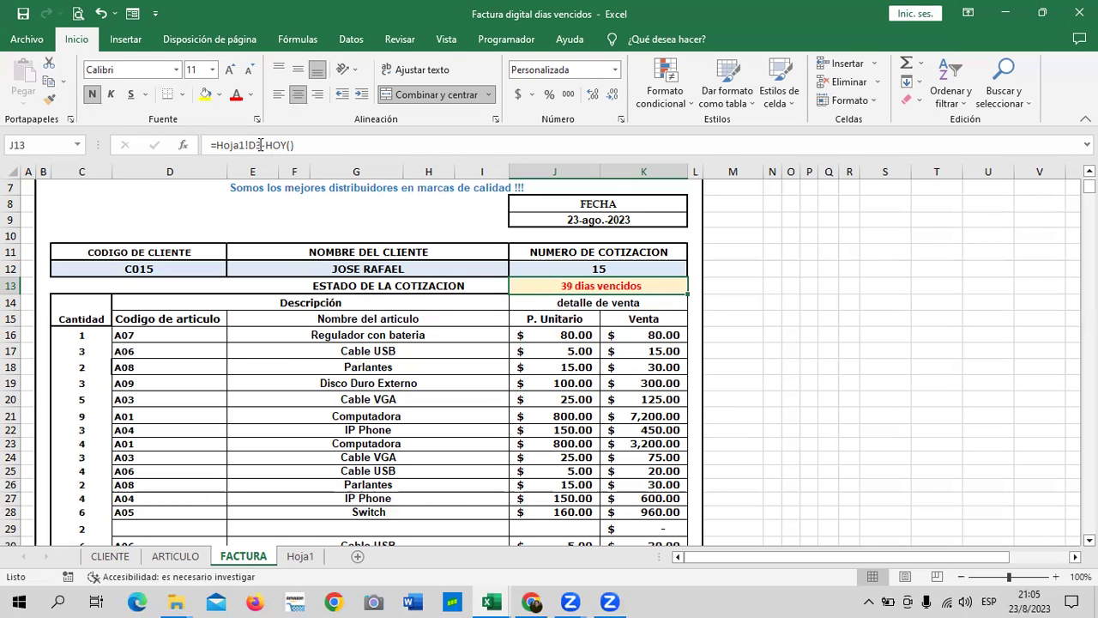
pyautogui.click(295, 148)
pyautogui.press('Left')
pyautogui.press('Left')
pyautogui.press('Left')
pyautogui.press('BackSpace')
pyautogui.write('17')
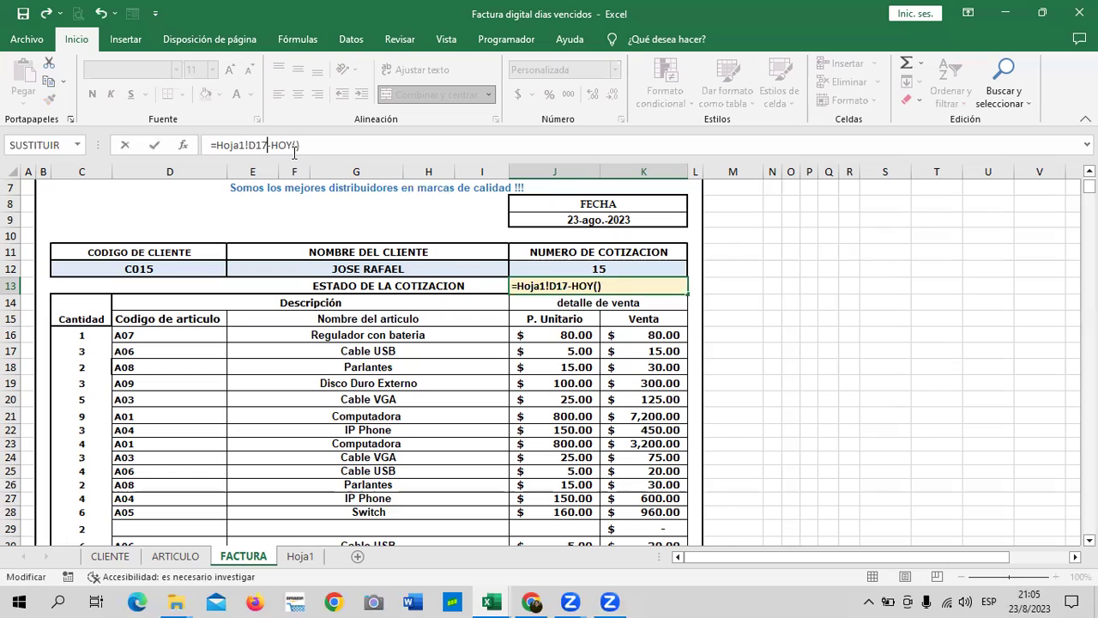
pyautogui.press('Return')
pyautogui.click(650, 282)
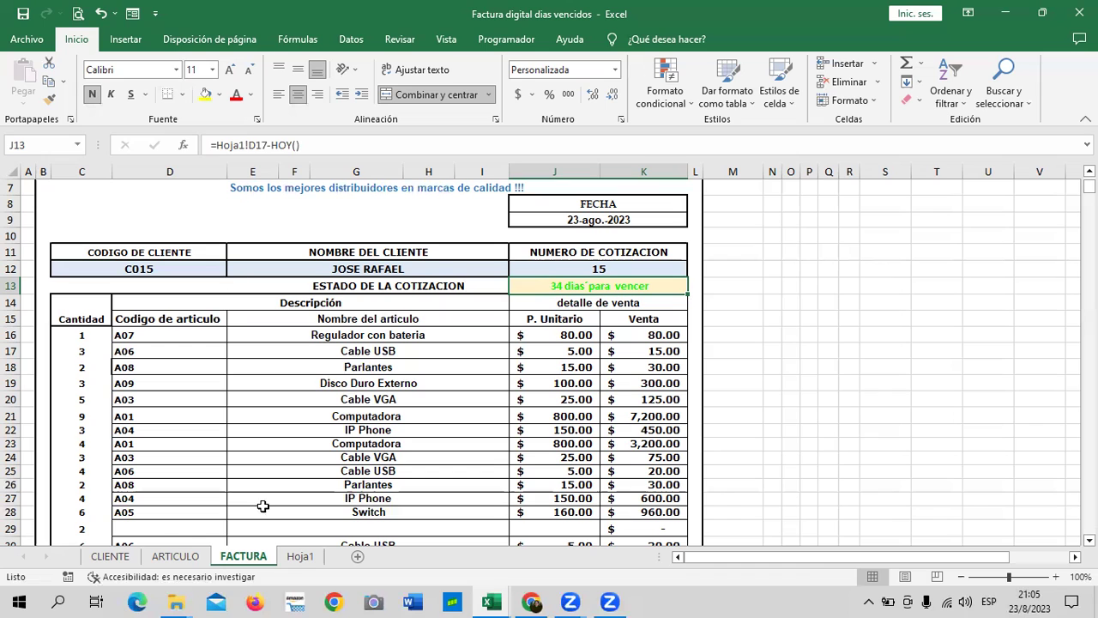
# Step: Change the Hoja1 D16 quotation date to 23/8/2023
pyautogui.click(302, 557)
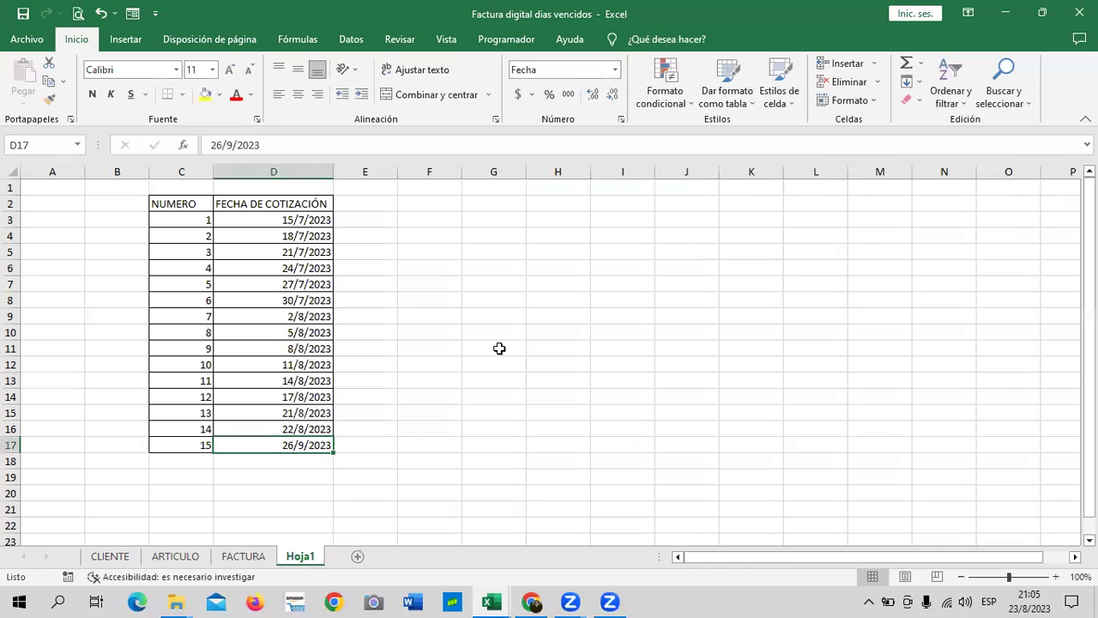
pyautogui.press('Up')
pyautogui.click(235, 145)
pyautogui.press('BackSpace')
pyautogui.write('3')
pyautogui.press('Return')
# Step: Edit the FACTURA J13 formula to =Hoja1!D16-HOY() so it reads vence hoy
pyautogui.click(246, 556)
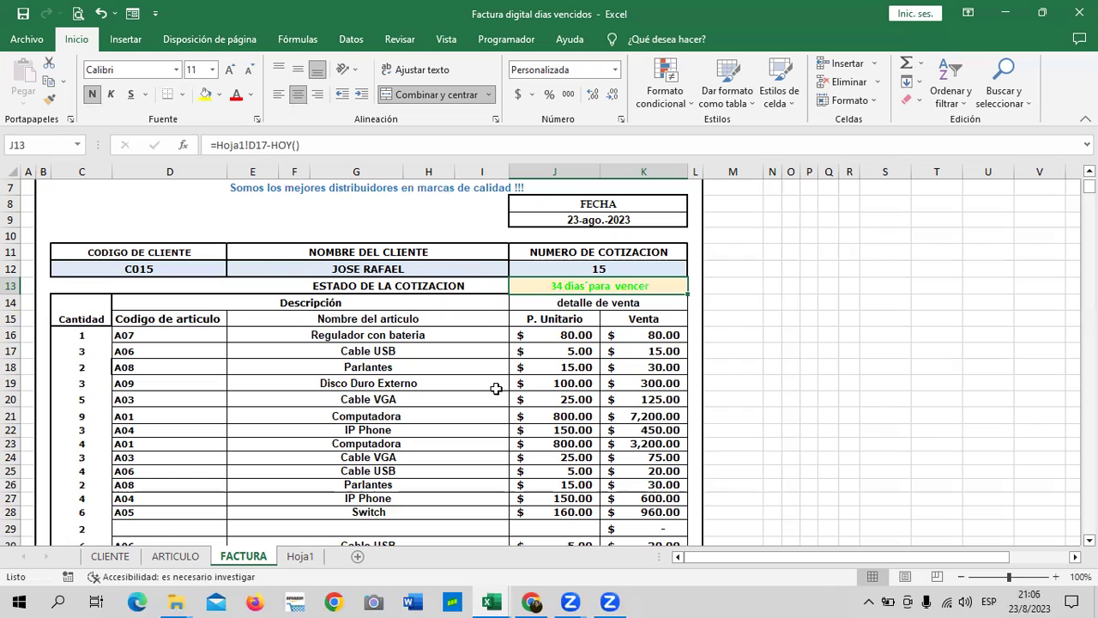
pyautogui.click(270, 147)
pyautogui.press('BackSpace')
pyautogui.write('6')
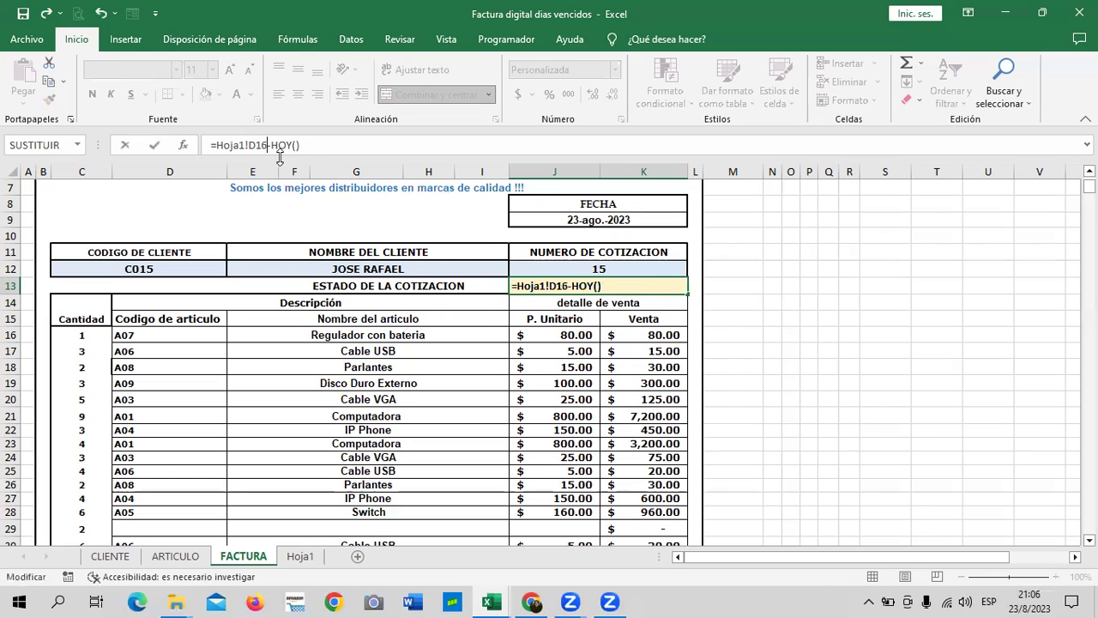
pyautogui.press('Return')
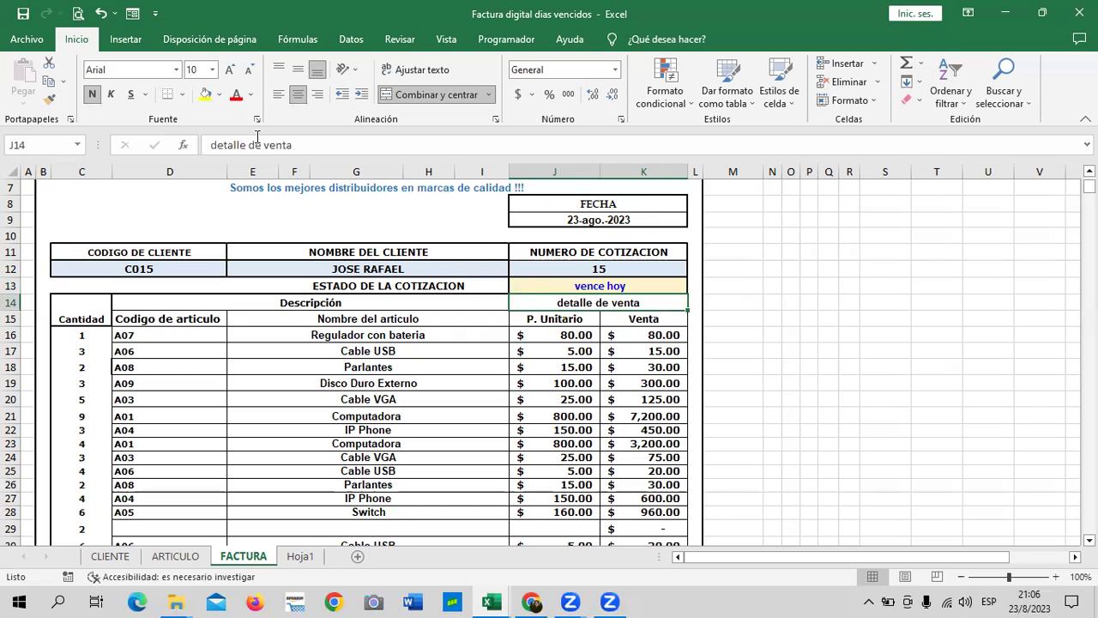
pyautogui.click(586, 286)
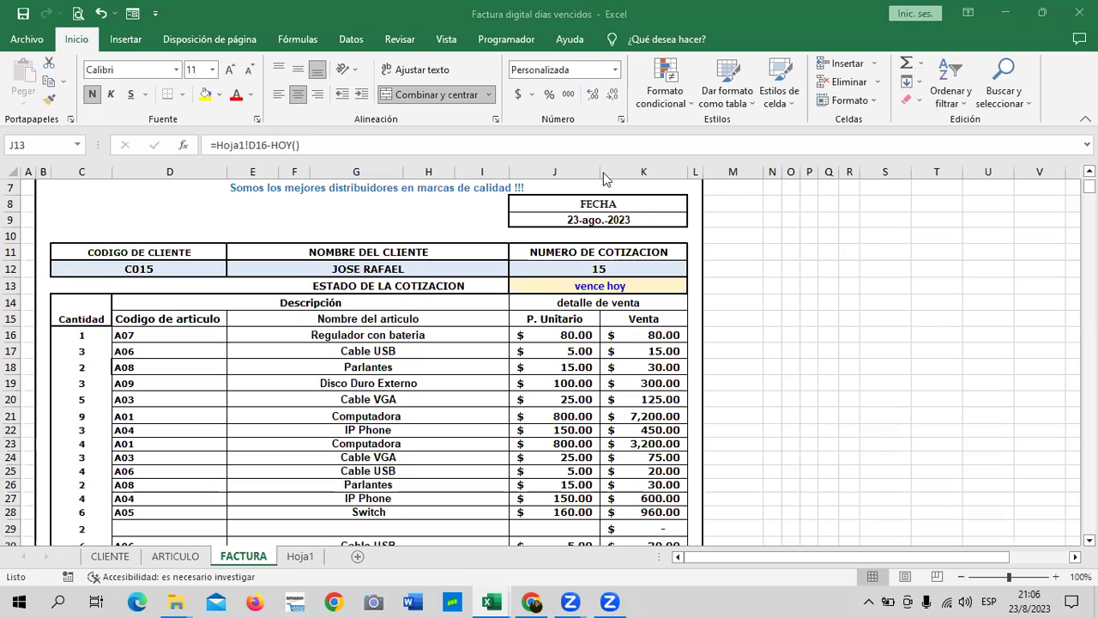
pyautogui.moveTo(592, 269); pyautogui.dragTo(570, 285)
pyautogui.click(633, 281)
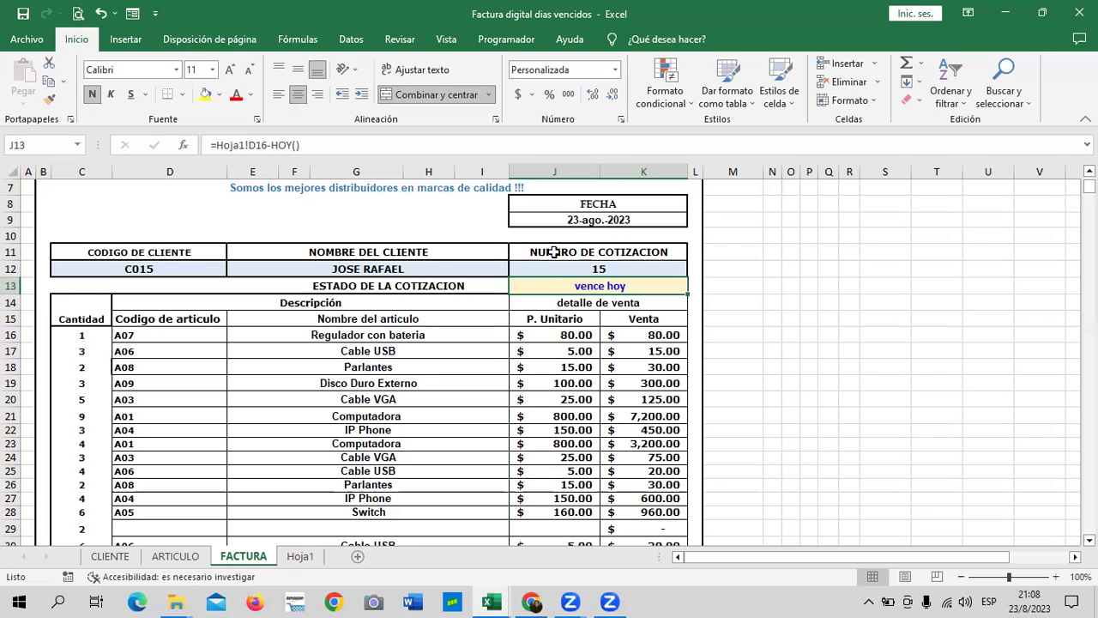
pyautogui.click(554, 251)
pyautogui.click(544, 270)
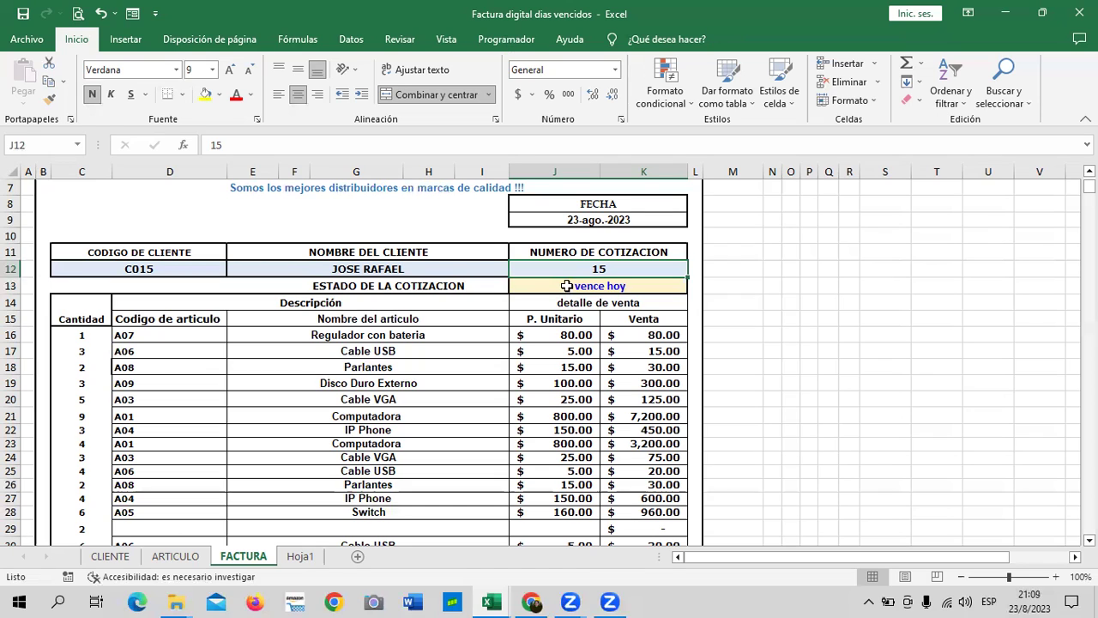
pyautogui.click(737, 269)
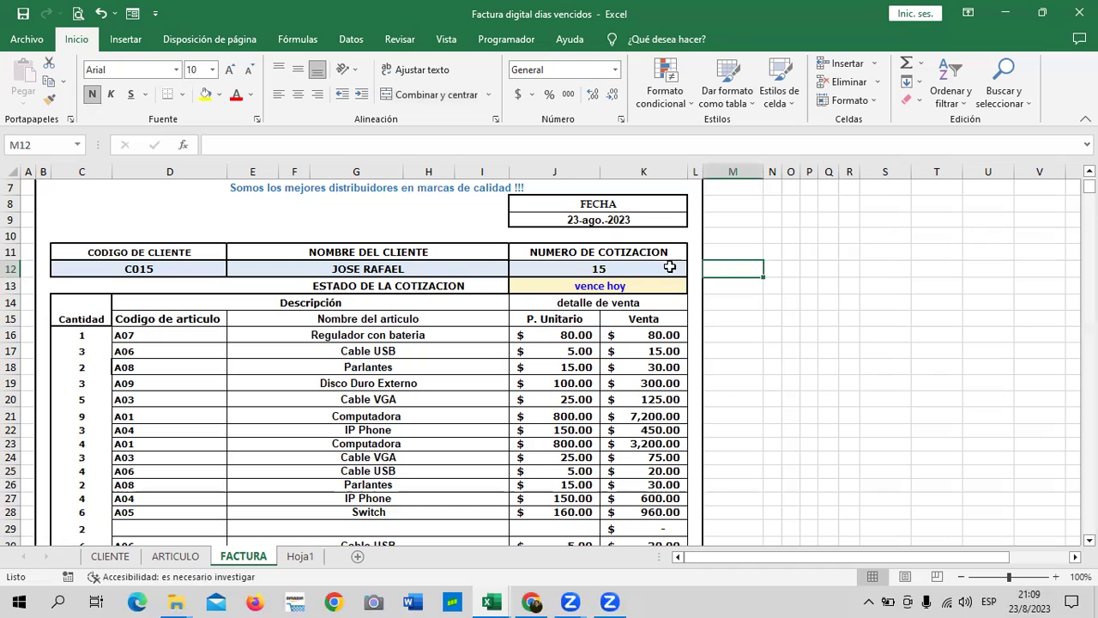
pyautogui.click(650, 284)
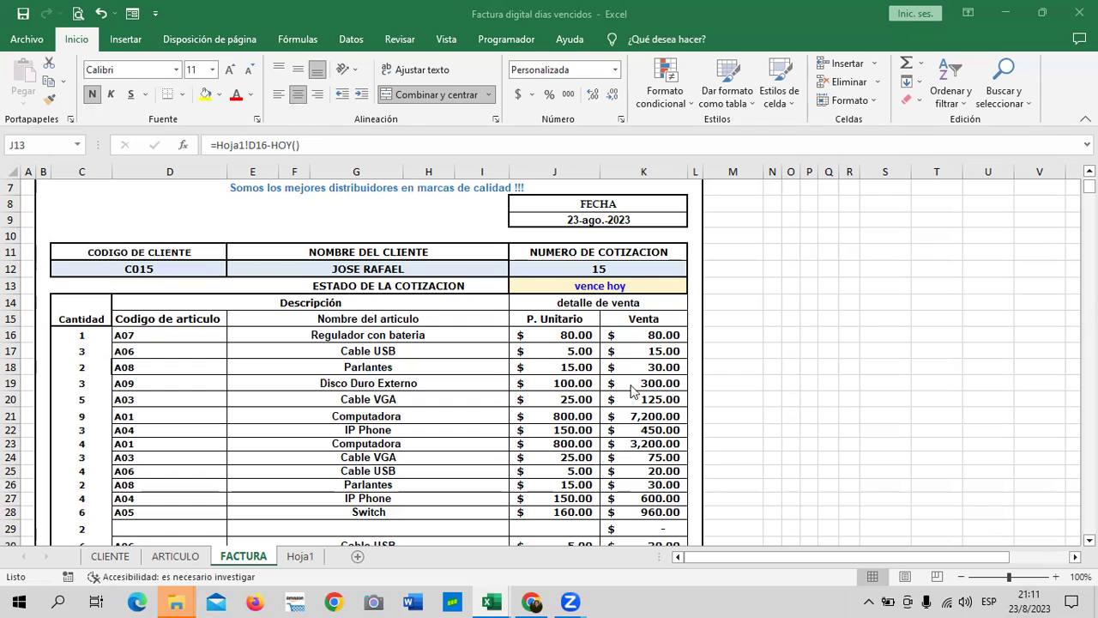
pyautogui.moveTo(532, 601)
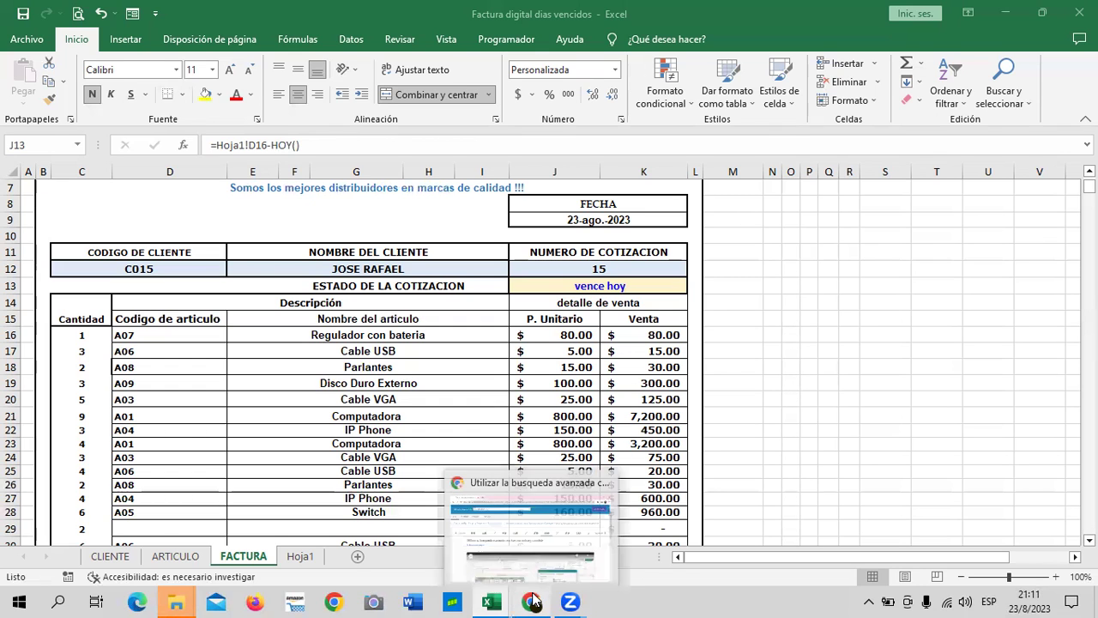
# Step: Return to the Chrome course page and scroll slightly down the índice y coincidir lesson
pyautogui.click(515, 561)
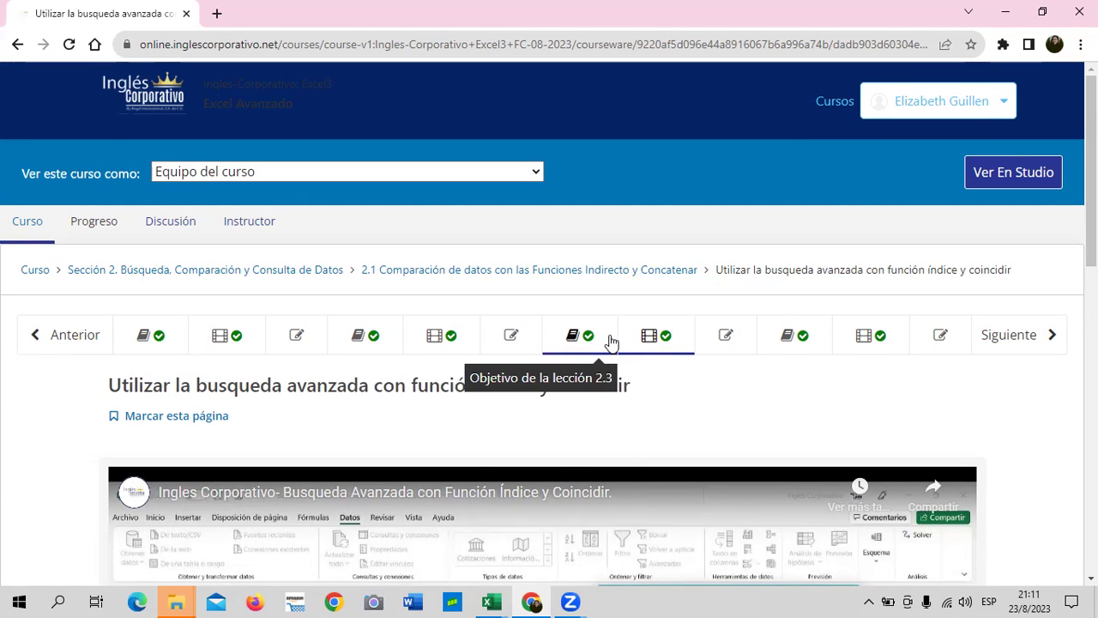
pyautogui.scroll(-1, 630, 329)
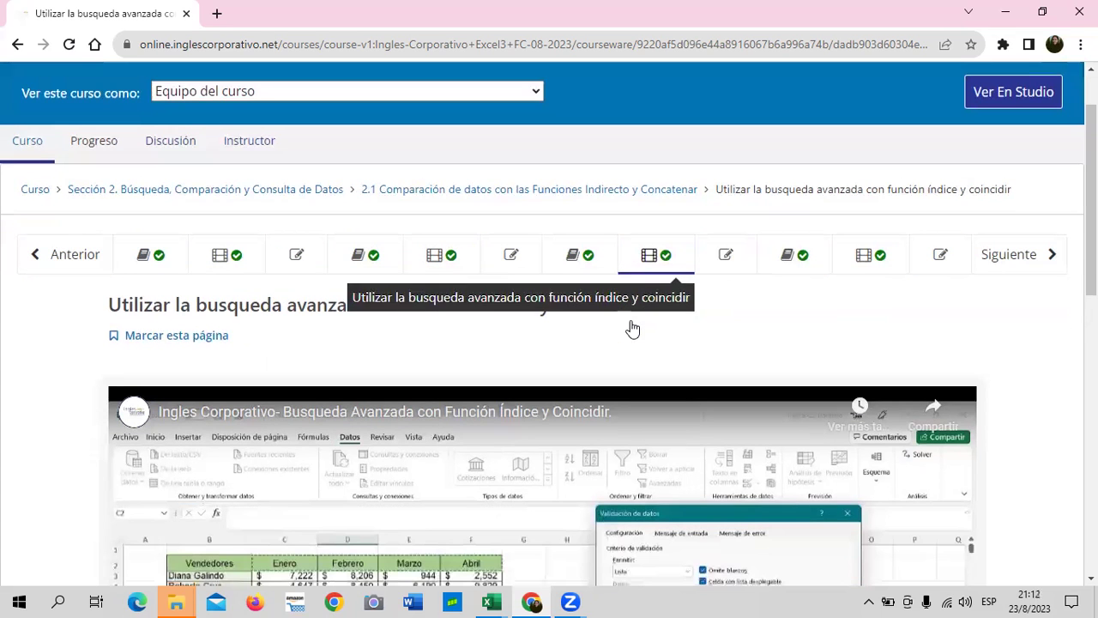
# Step: Open lesson 2.3 and scroll to the =INDICE(matriz;COINCIDIR(…);COINCIDIR(…)) syntax and row-argument explanation
pyautogui.click(601, 260)
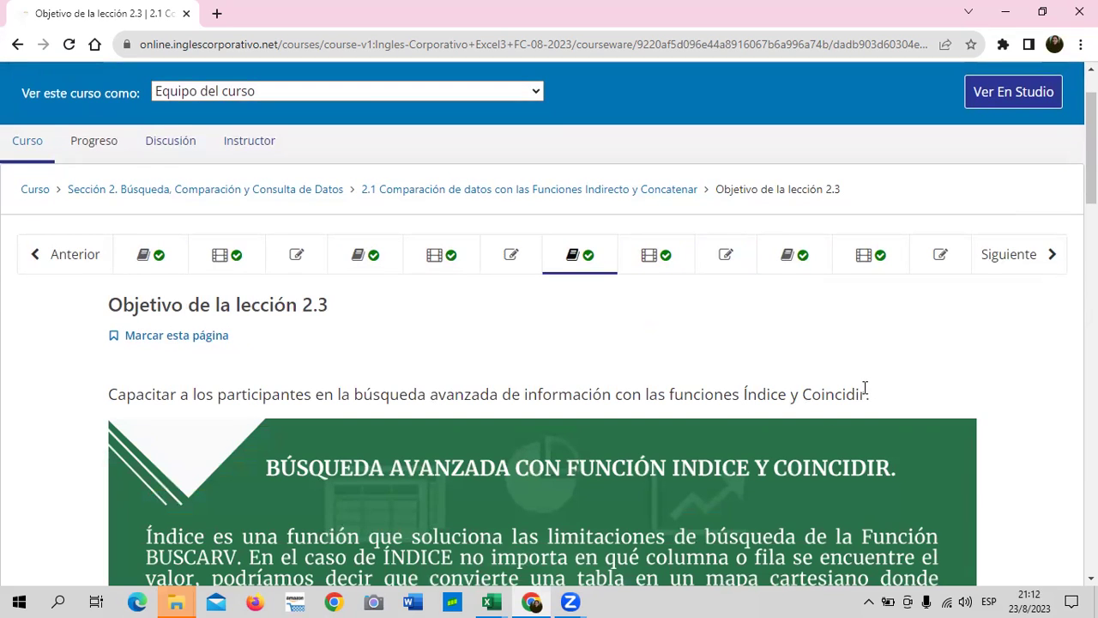
pyautogui.scroll(-1, 854, 388)
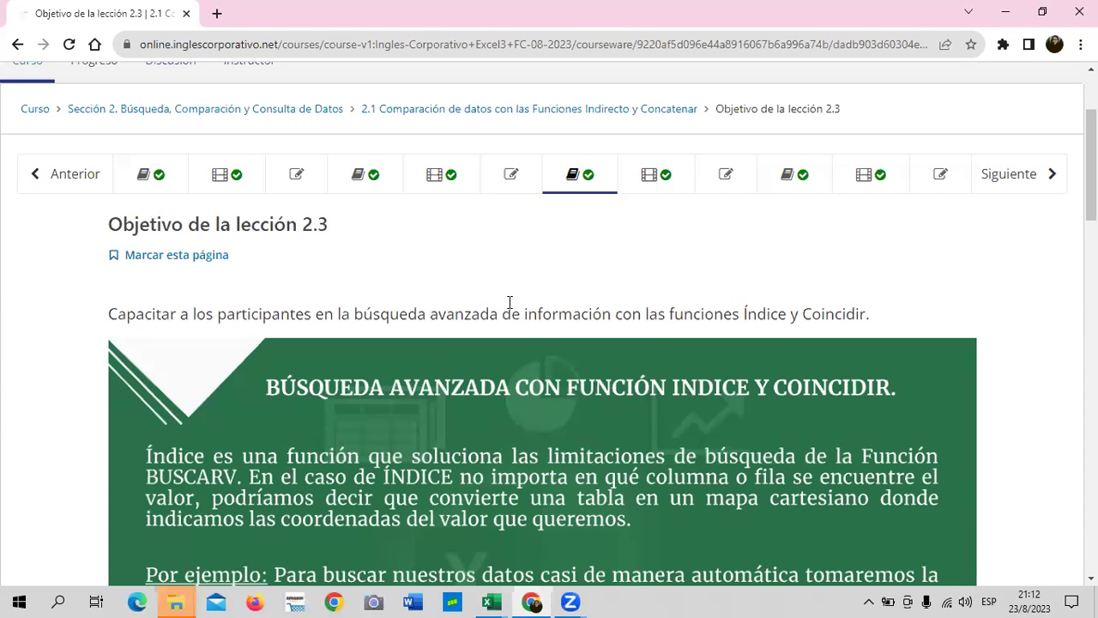
pyautogui.scroll(-2, 510, 302)
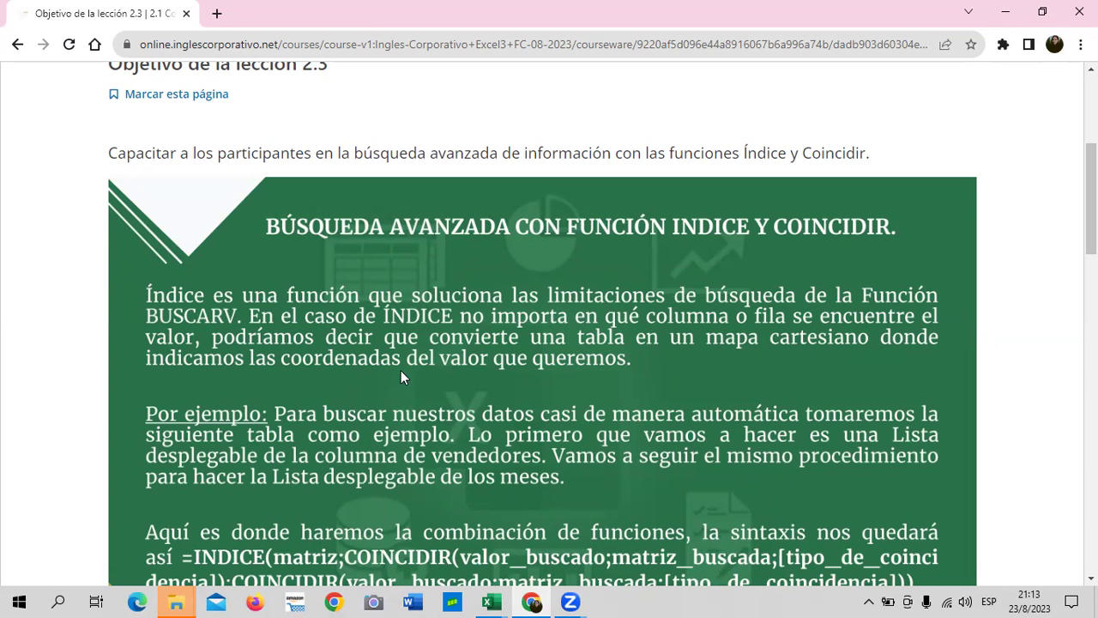
pyautogui.scroll(-2, 495, 399)
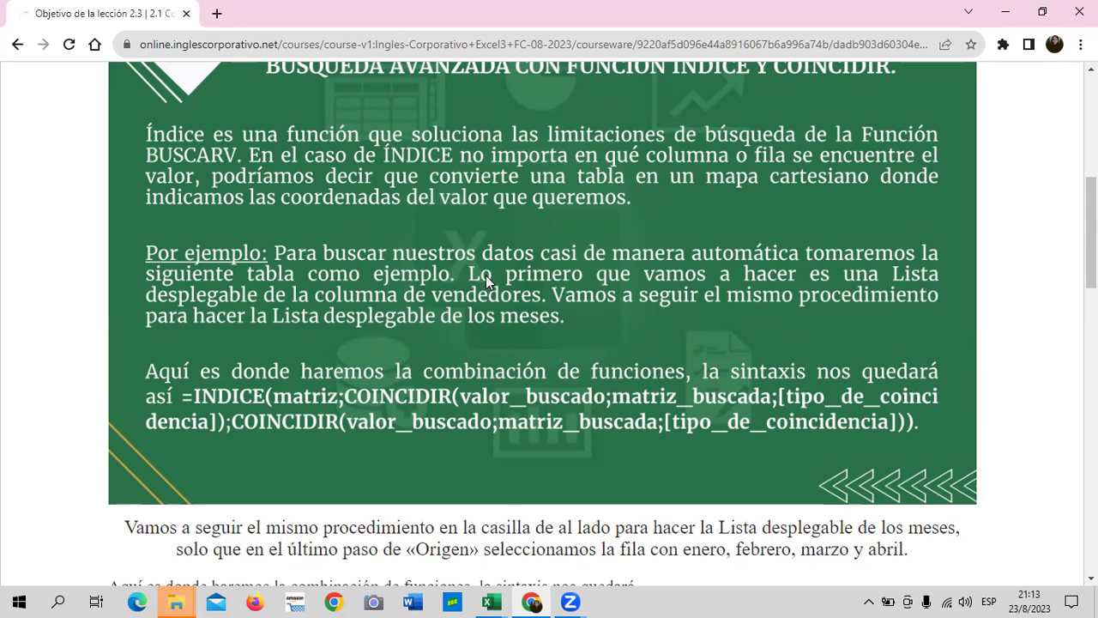
pyautogui.scroll(-1, 483, 274)
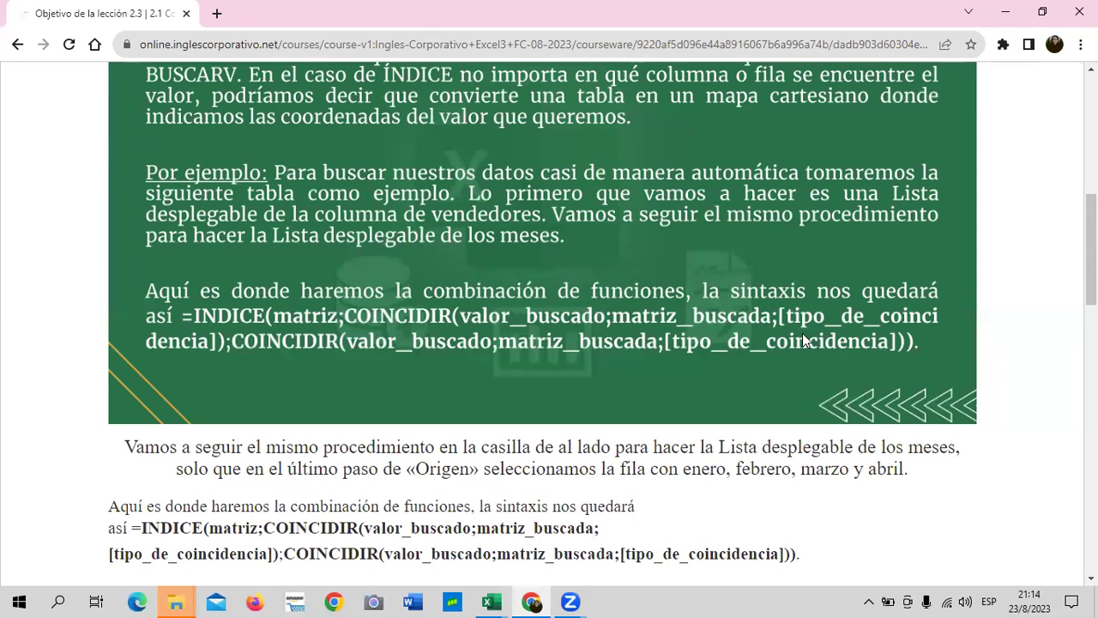
pyautogui.scroll(-2, 802, 339)
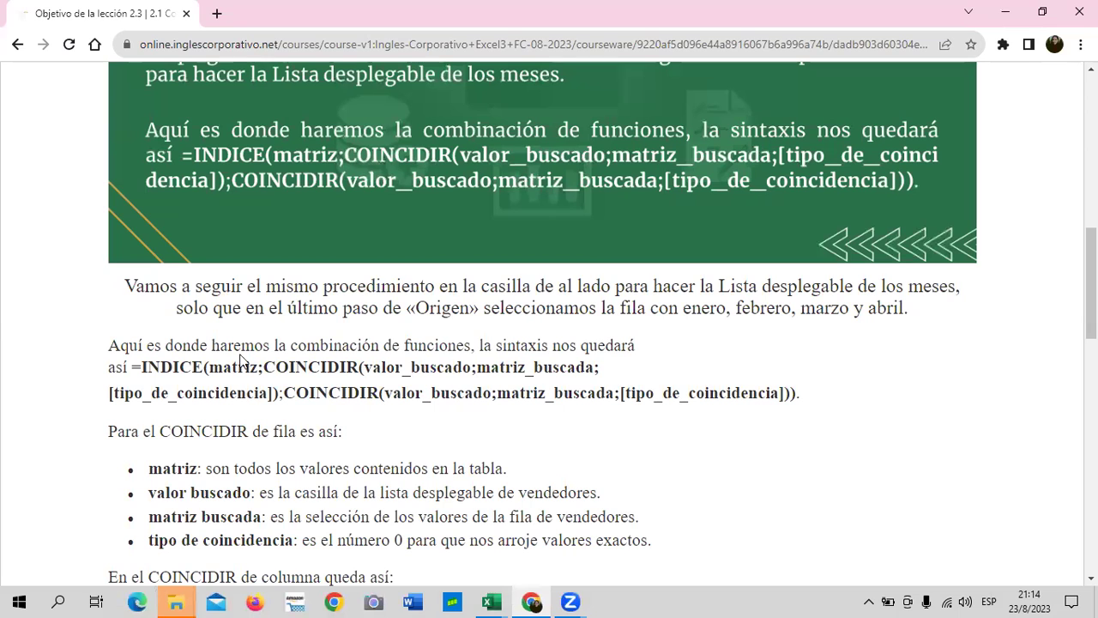
# Step: Review the workbook's month headers, seller names B2:B8 and the Mes D12 and Vendedor C12 cells
pyautogui.moveTo(492, 602)
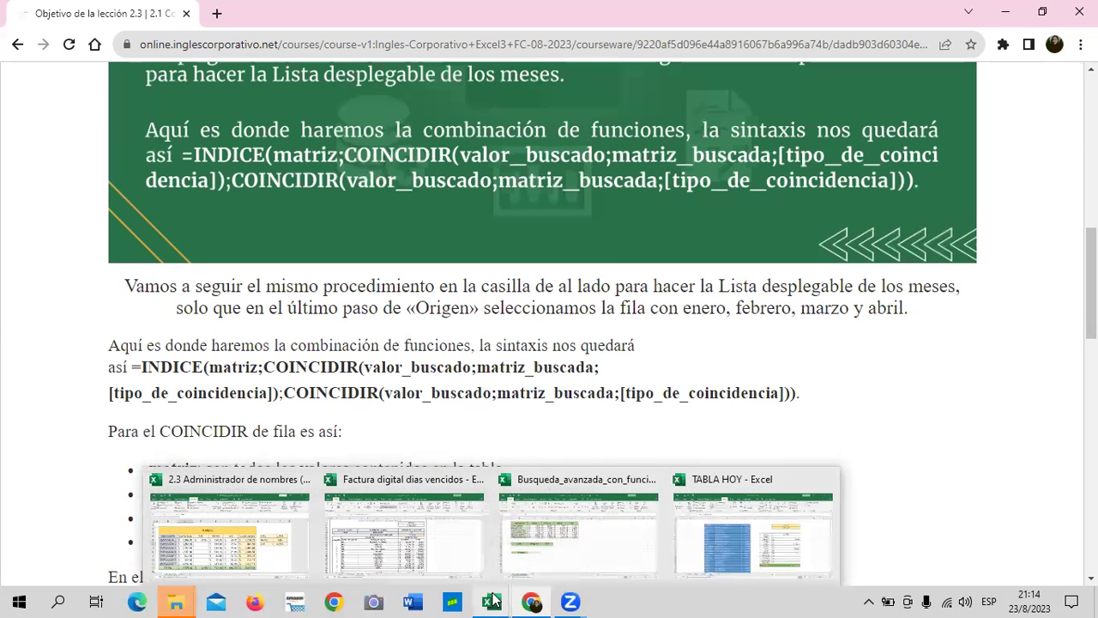
pyautogui.click(537, 561)
pyautogui.moveTo(228, 206); pyautogui.dragTo(512, 198)
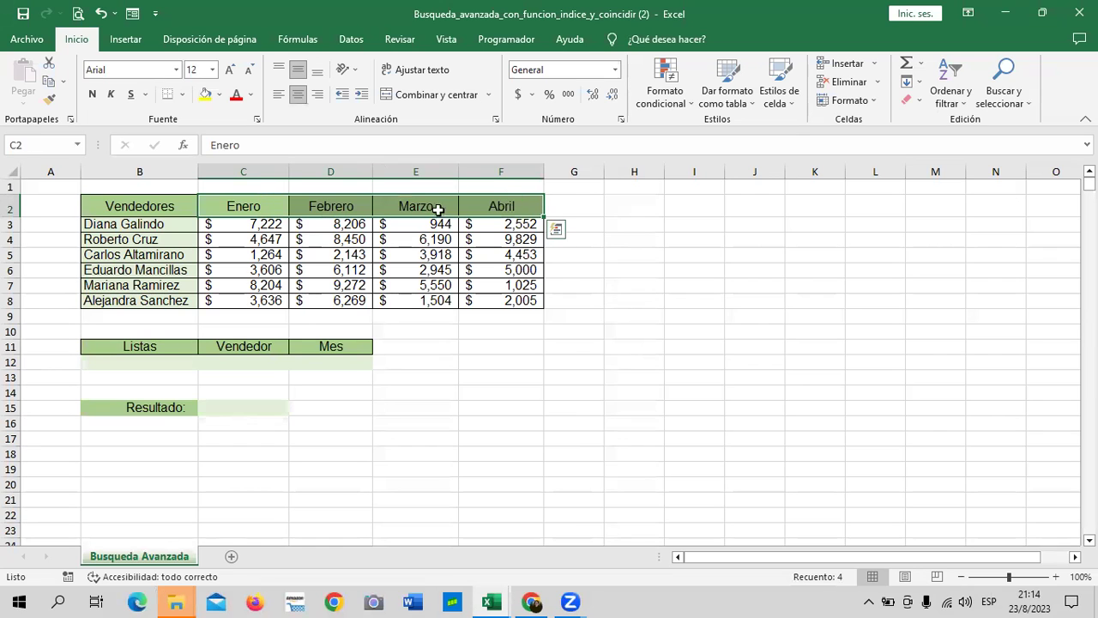
pyautogui.click(332, 361)
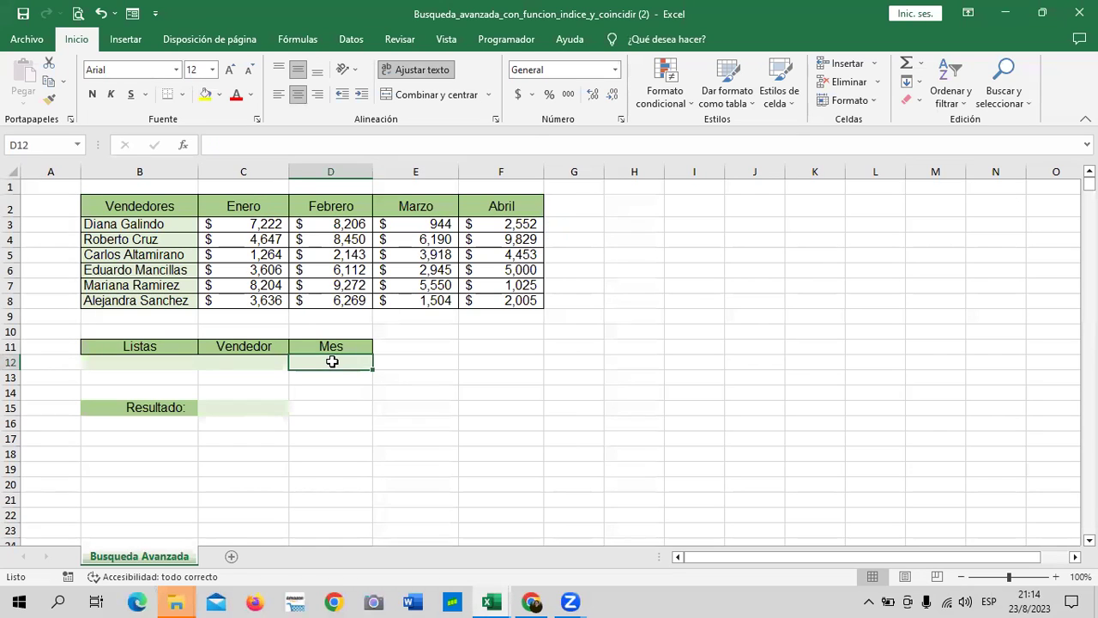
pyautogui.moveTo(168, 208); pyautogui.dragTo(177, 305)
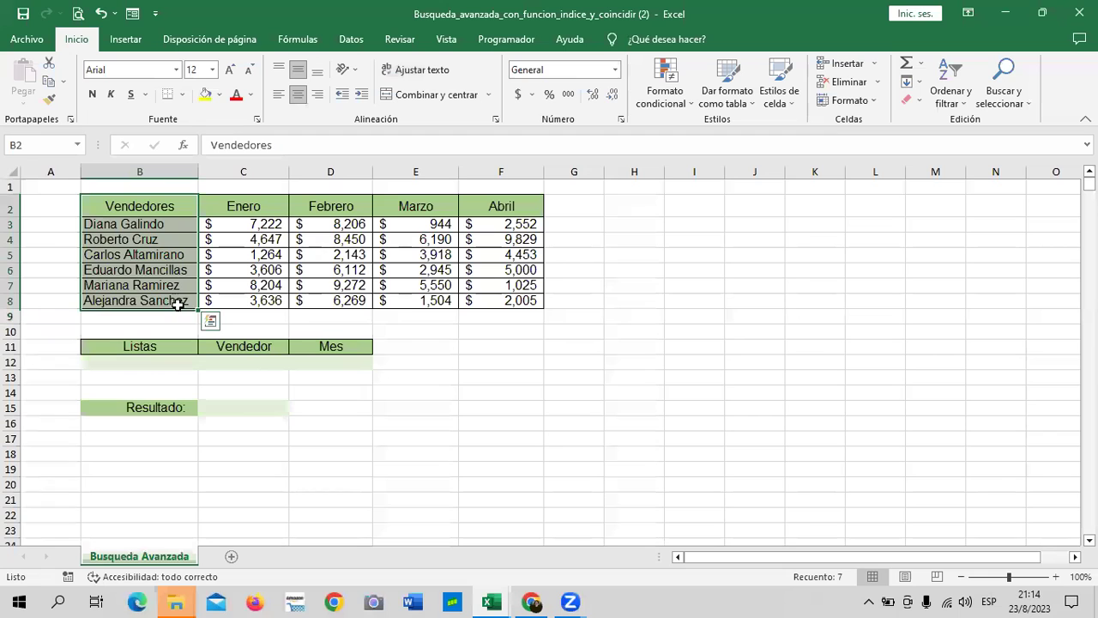
pyautogui.click(230, 363)
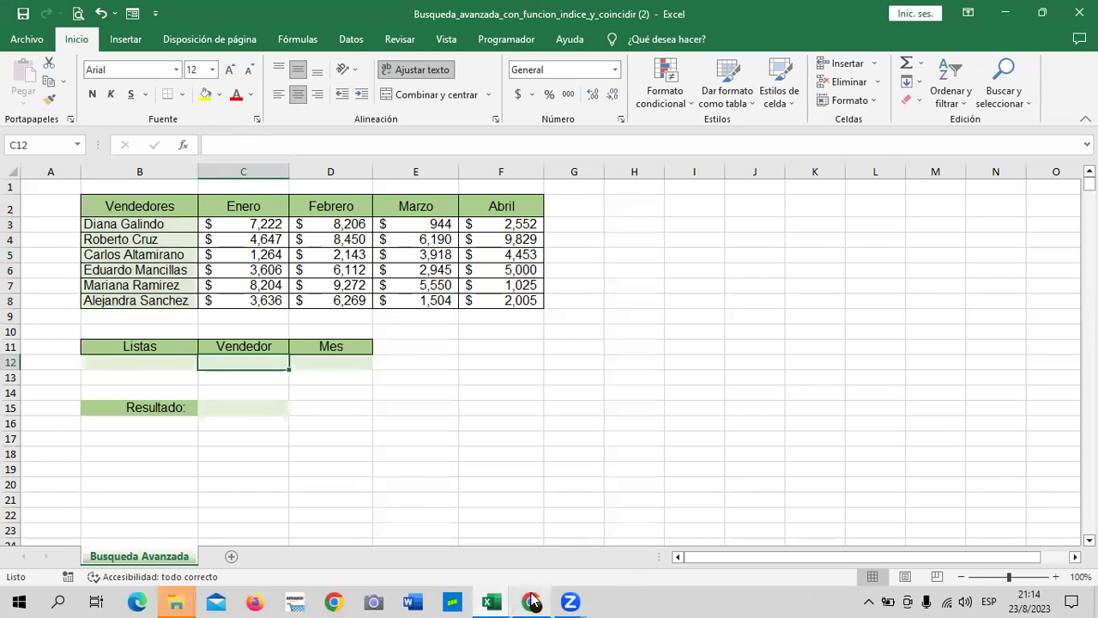
# Step: Scroll the lesson through the 'Para el COINCIDIR de fila' and 'de columna' argument lists
pyautogui.moveTo(532, 601)
pyautogui.click(538, 536)
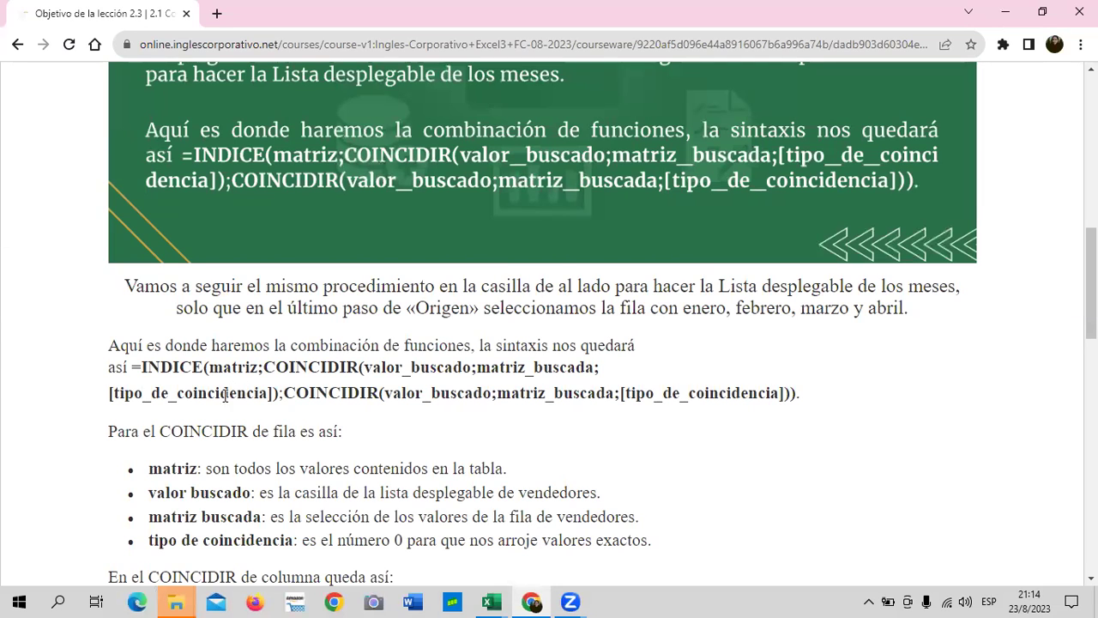
pyautogui.scroll(-1, 505, 438)
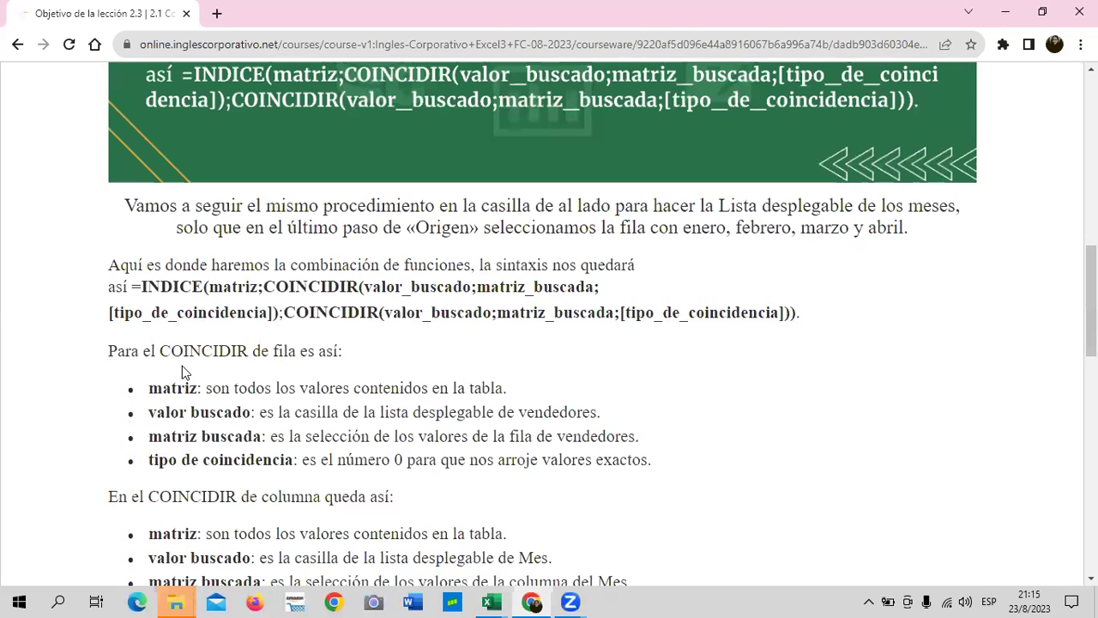
pyautogui.scroll(-1, 184, 364)
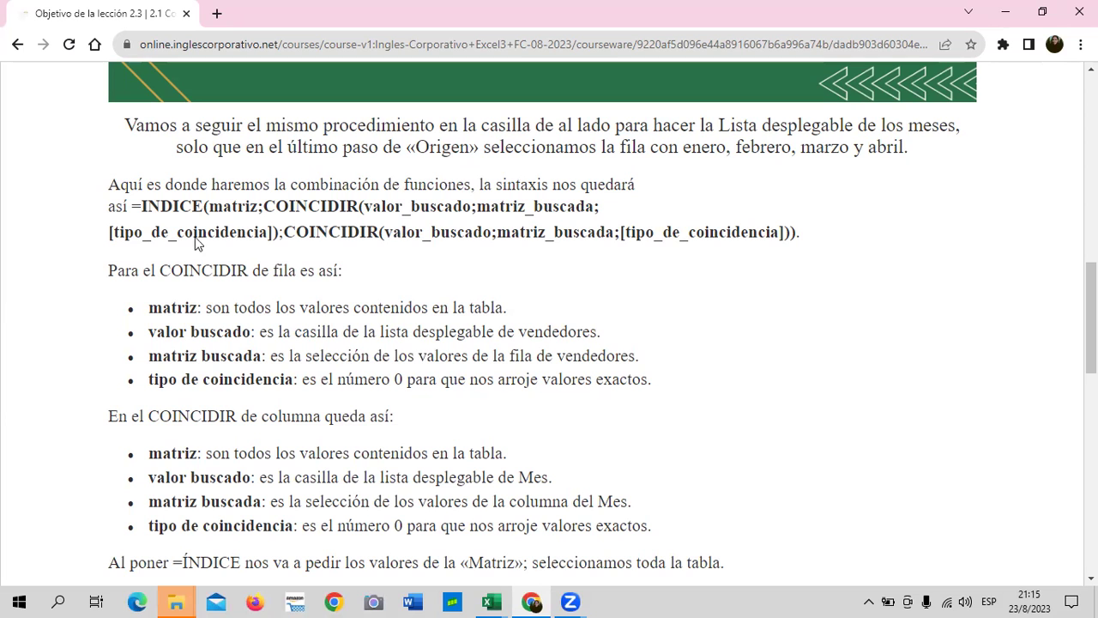
pyautogui.scroll(-1, 225, 437)
pyautogui.scroll(-2, 226, 437)
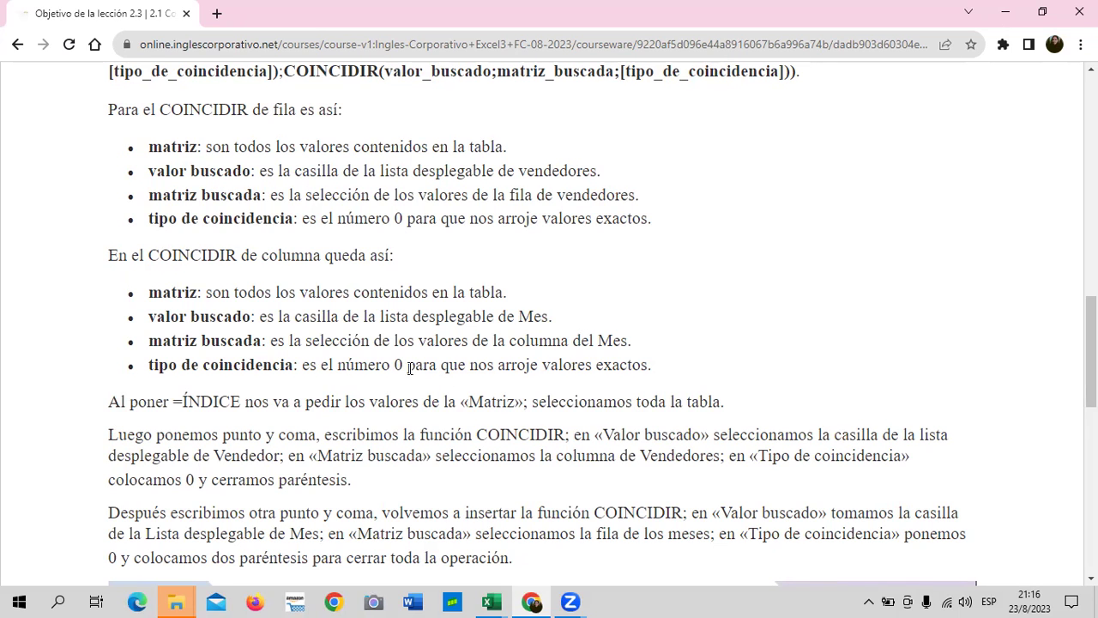
# Step: Scroll to the lesson's example screenshot of January–April seller sales with the Vendedor drop-down
pyautogui.scroll(-1, 410, 369)
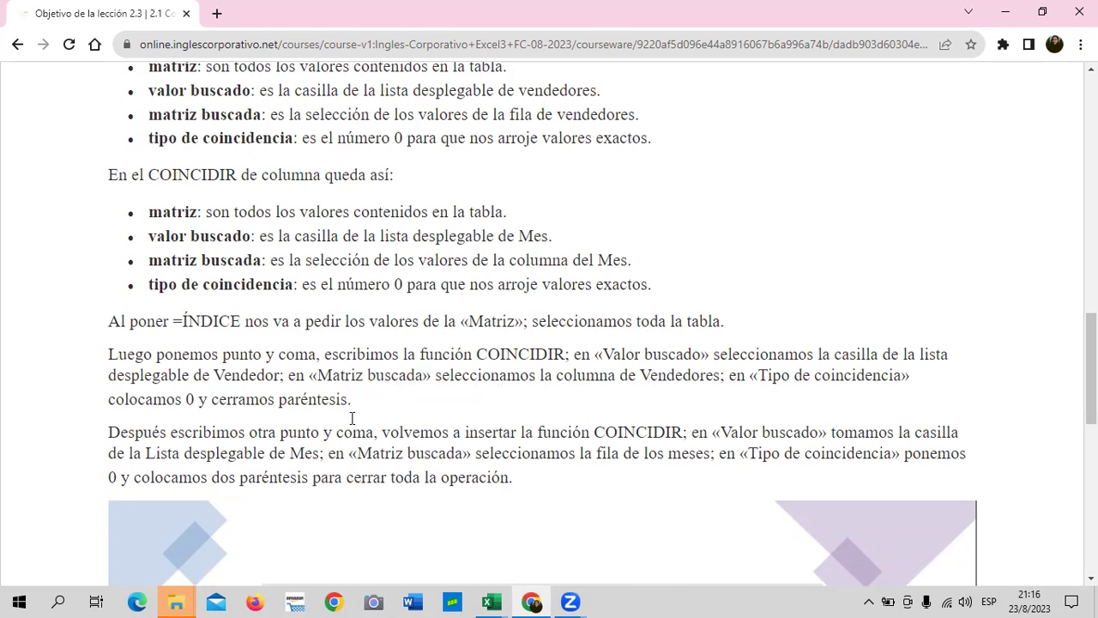
pyautogui.scroll(-2, 455, 386)
pyautogui.scroll(-3, 458, 410)
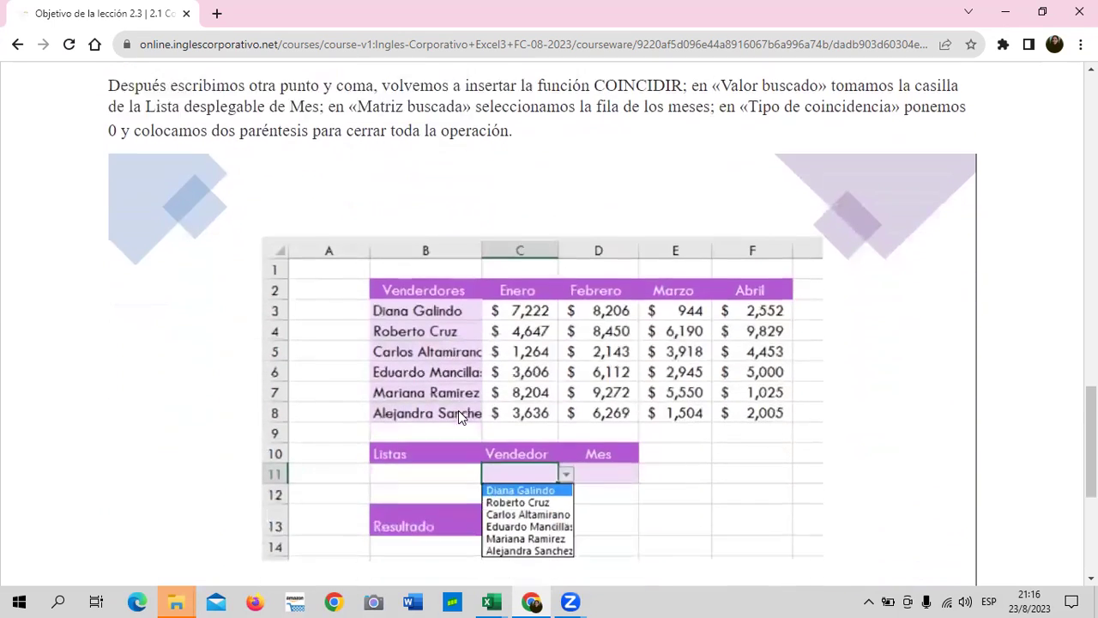
pyautogui.scroll(-2, 458, 411)
pyautogui.scroll(1, 458, 409)
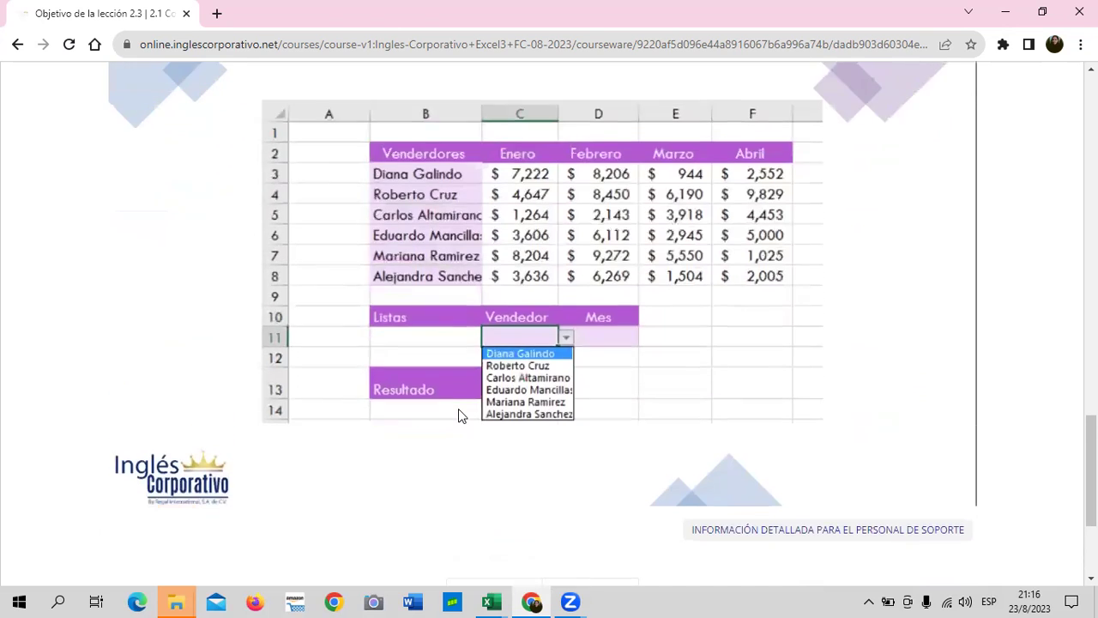
pyautogui.scroll(1, 459, 409)
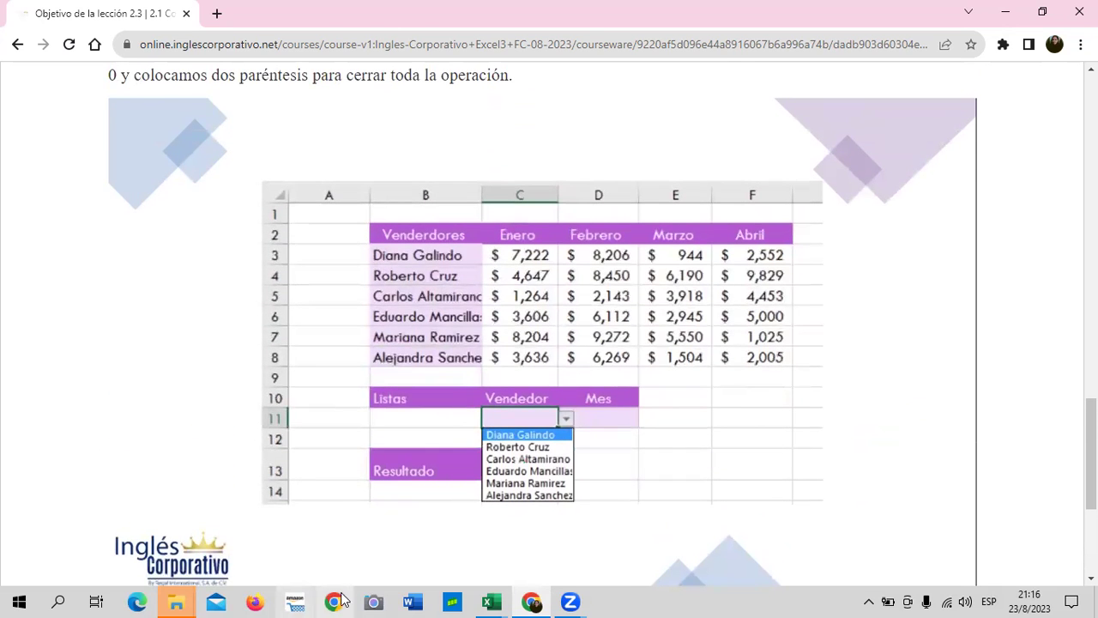
# Step: Back in Busqueda Avanzada, work on the Listas label cells B11:B12, then select Resultado cell C15
pyautogui.moveTo(488, 592)
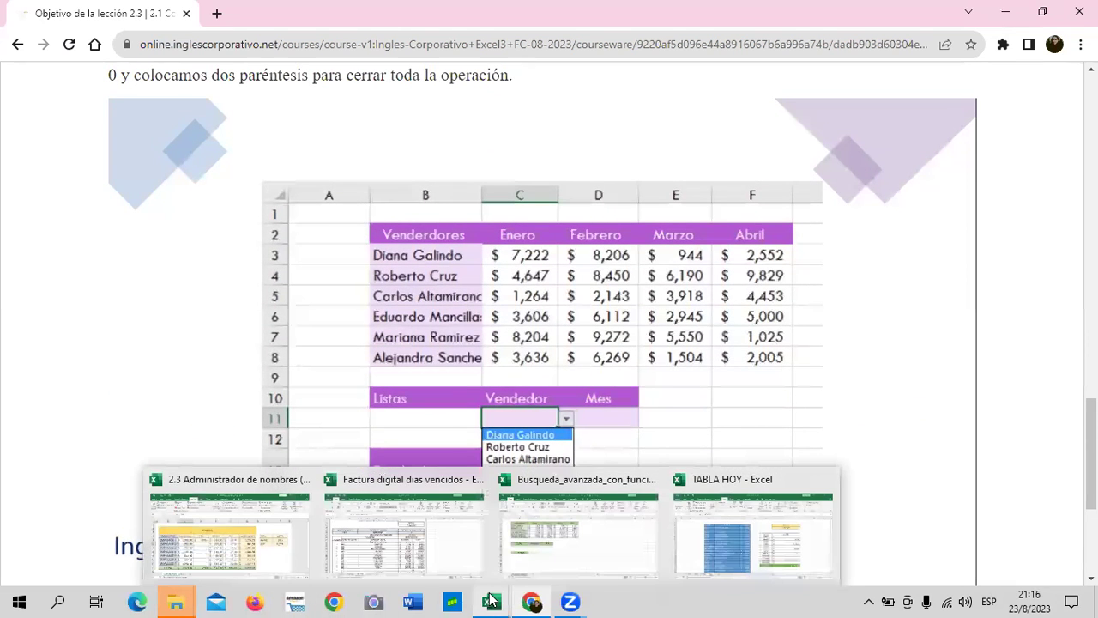
pyautogui.click(570, 553)
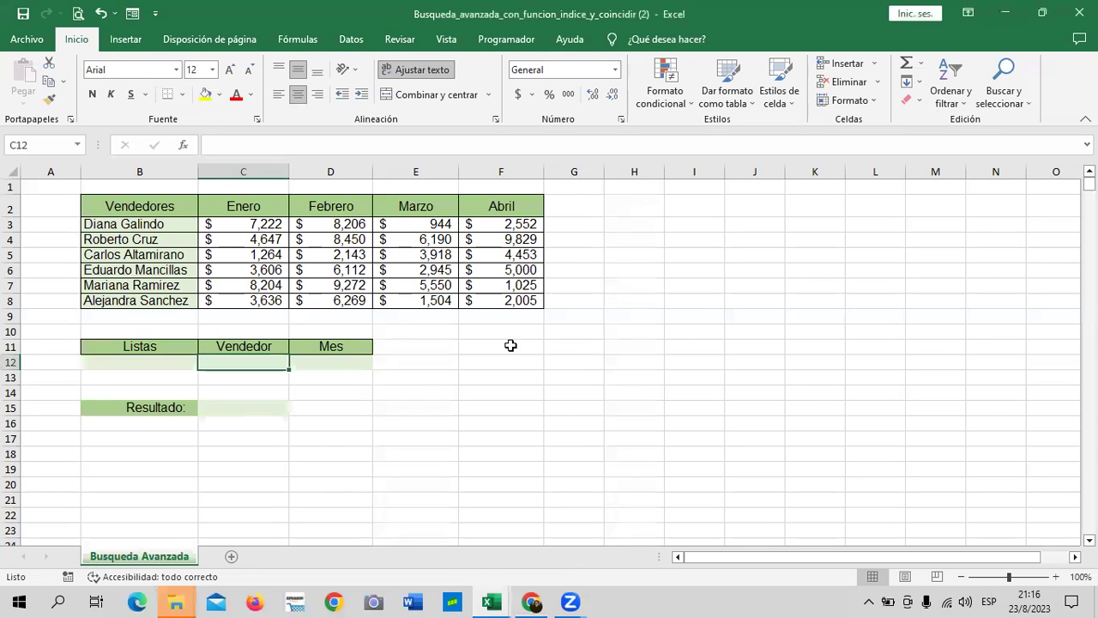
pyautogui.click(609, 316)
pyautogui.click(243, 361)
pyautogui.click(162, 360)
pyautogui.moveTo(163, 373); pyautogui.dragTo(263, 365)
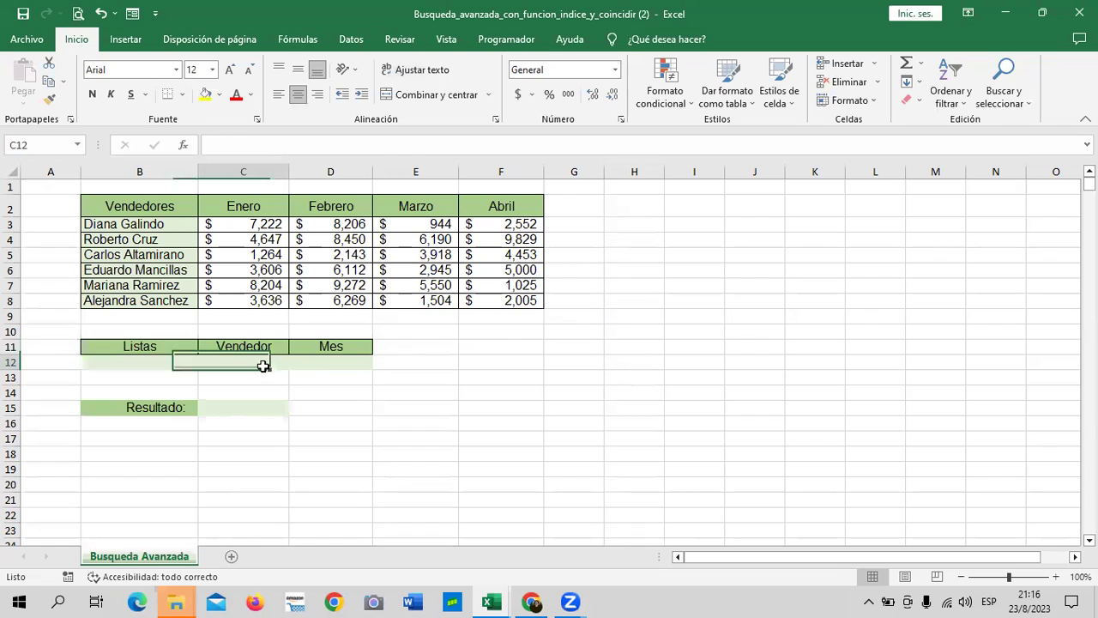
pyautogui.moveTo(171, 348); pyautogui.dragTo(171, 362)
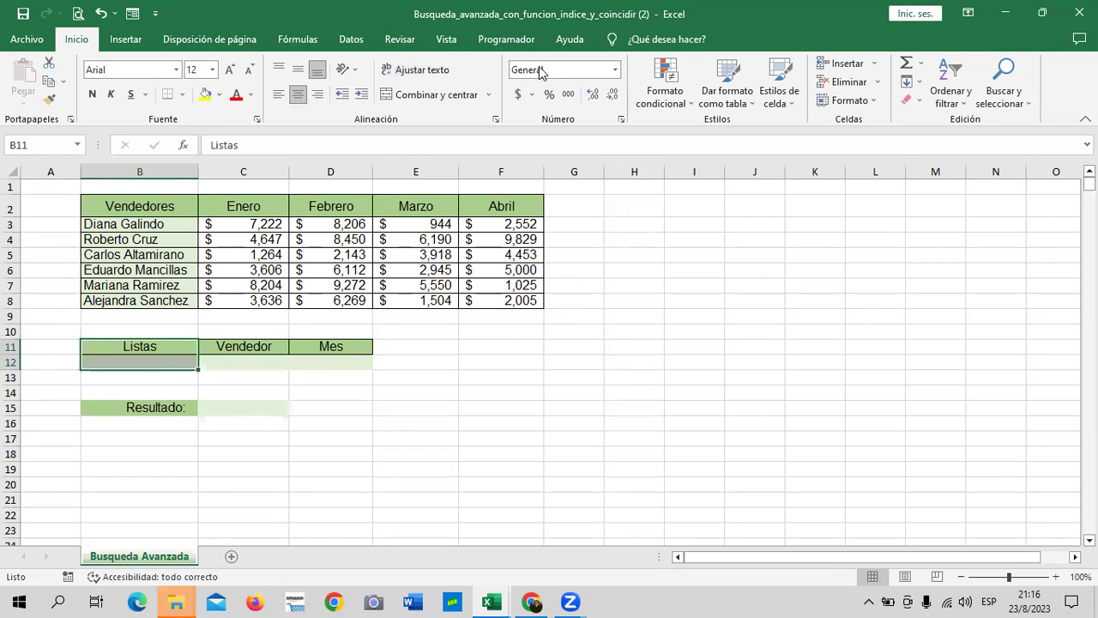
pyautogui.hotkey('ctrl', 'z')
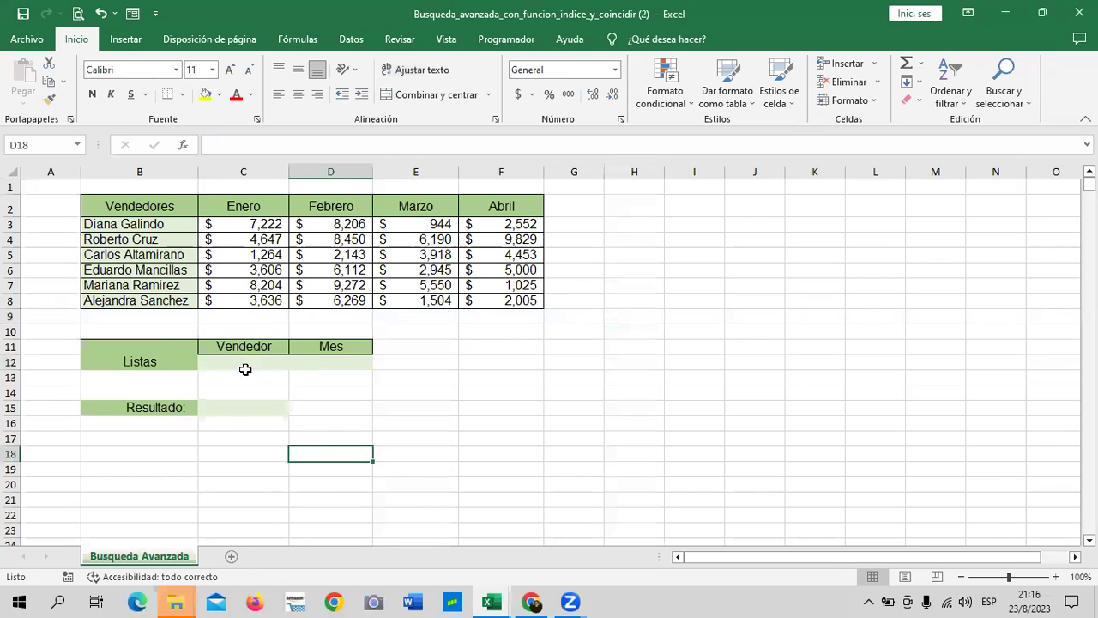
pyautogui.hotkey('ctrl', 'z')
pyautogui.click(240, 410)
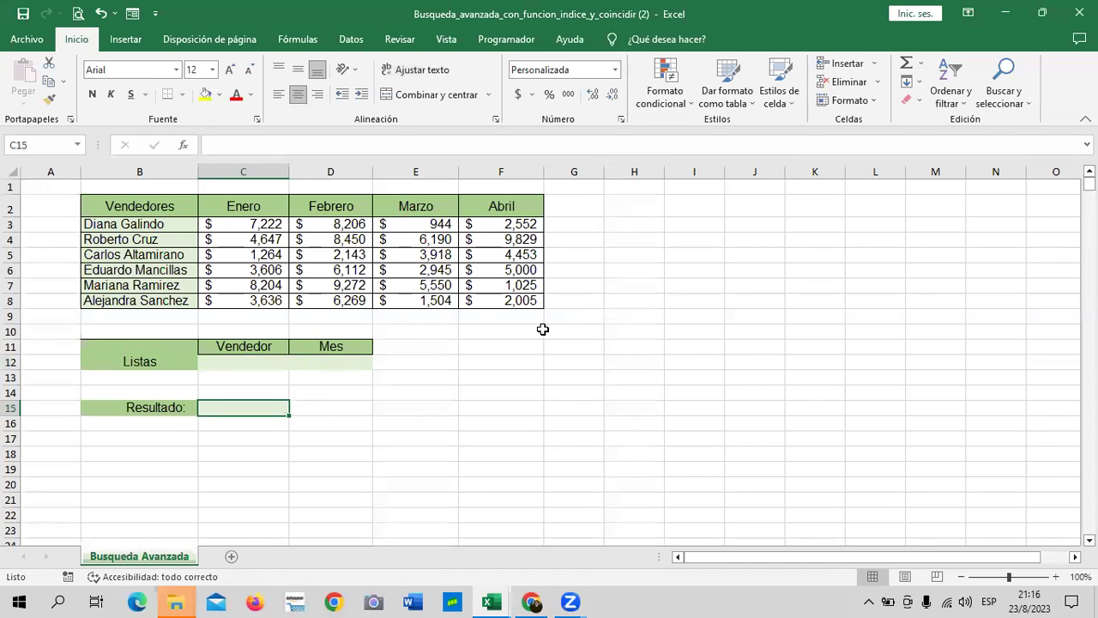
# Step: Select the vendor names, the Enero–Abril month headers and the whole sales table B2:F8
pyautogui.moveTo(154, 223); pyautogui.dragTo(150, 301)
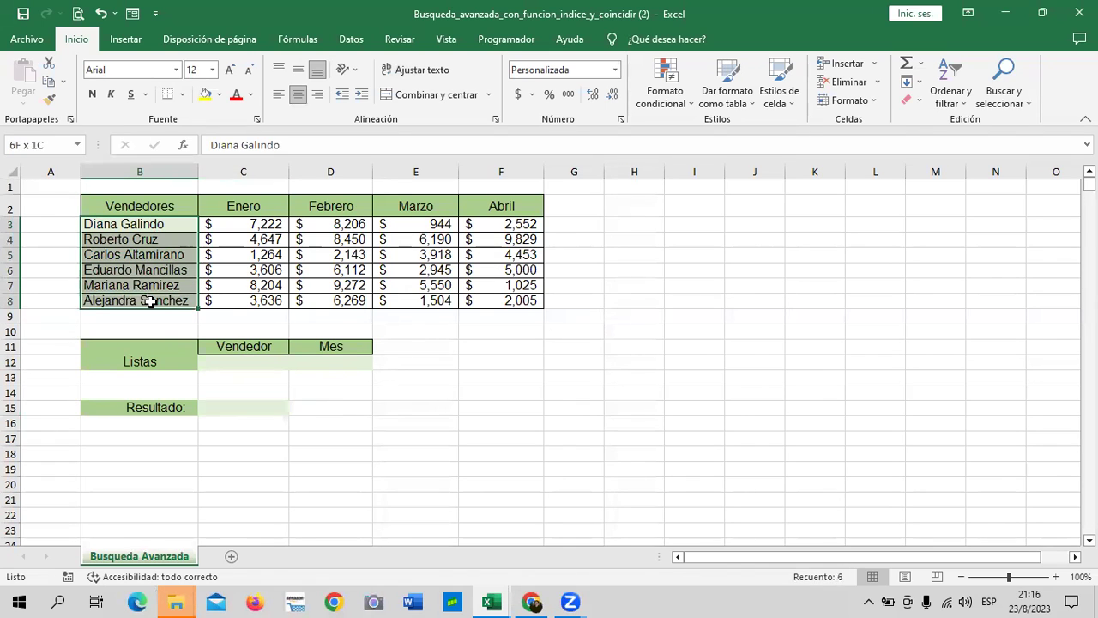
pyautogui.click(470, 394)
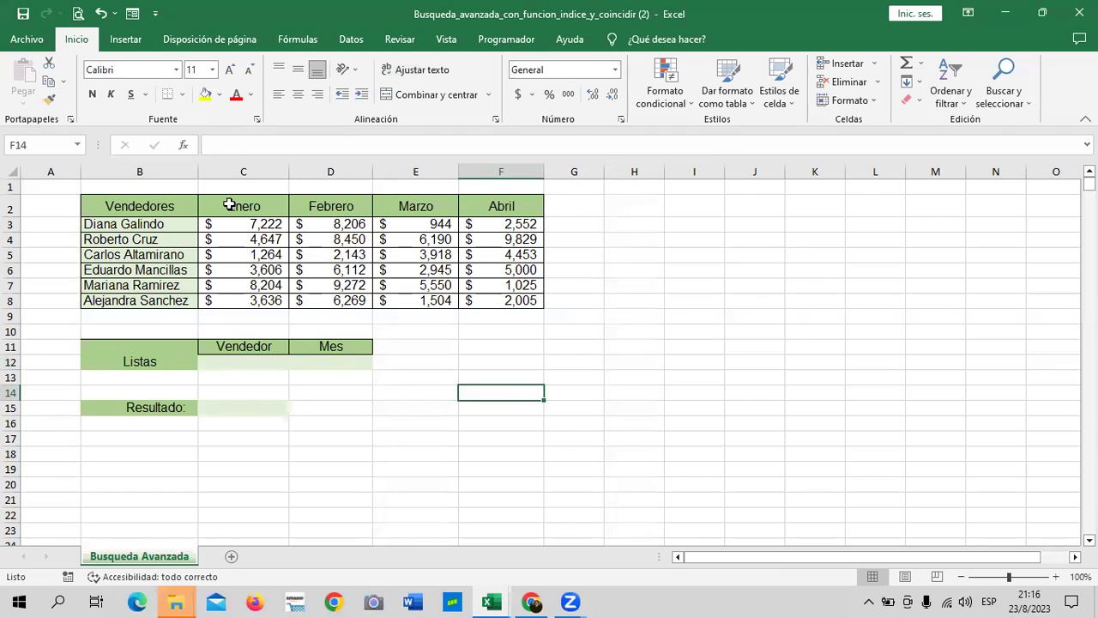
pyautogui.moveTo(229, 204); pyautogui.dragTo(478, 206)
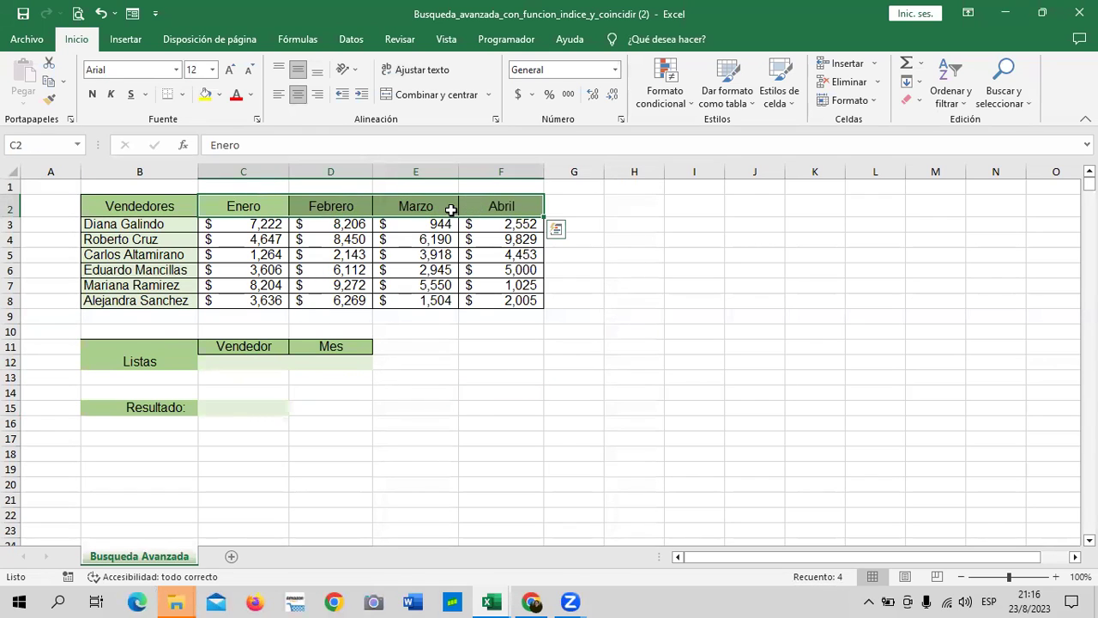
pyautogui.click(285, 269)
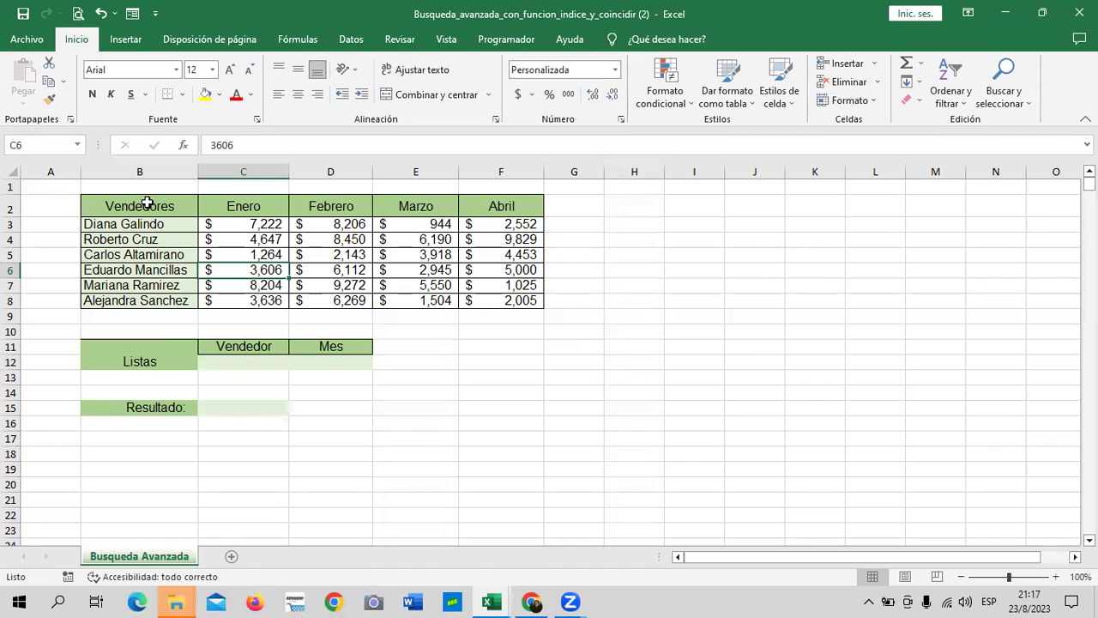
pyautogui.click(146, 203)
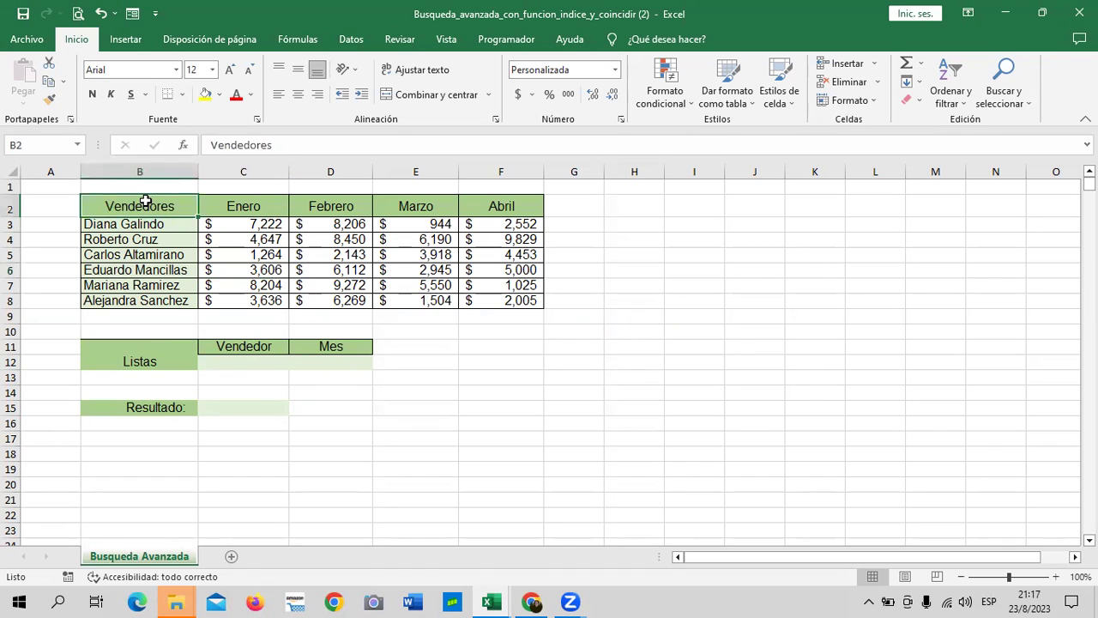
pyautogui.moveTo(146, 202); pyautogui.dragTo(499, 303)
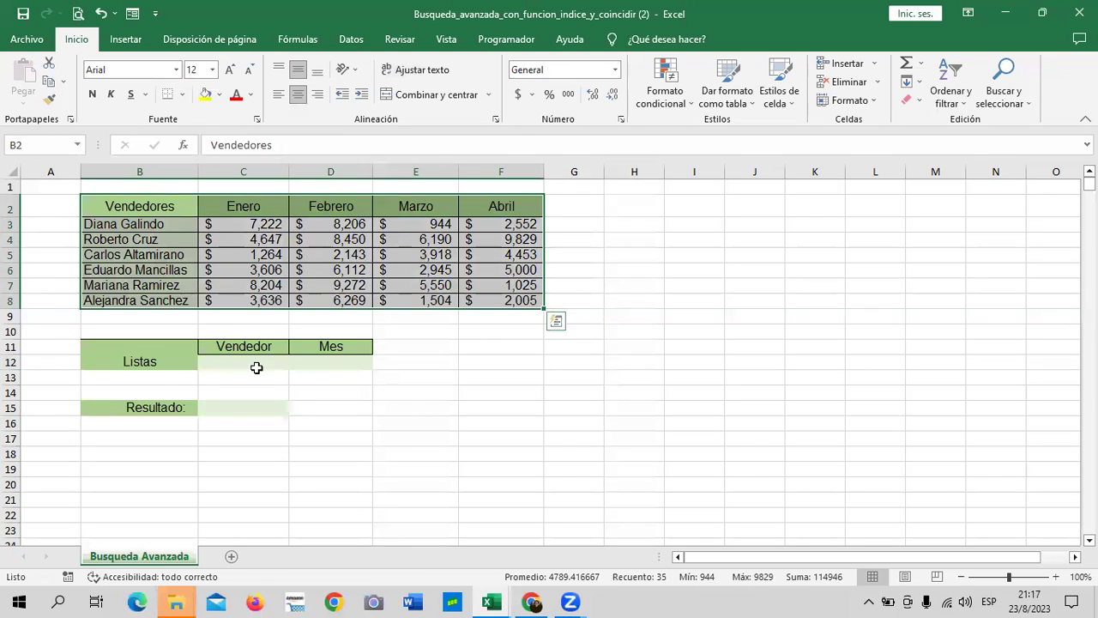
# Step: Go to the next lesson in Chrome and scroll to its embedded Busqueda Avanzada video
pyautogui.click(534, 600)
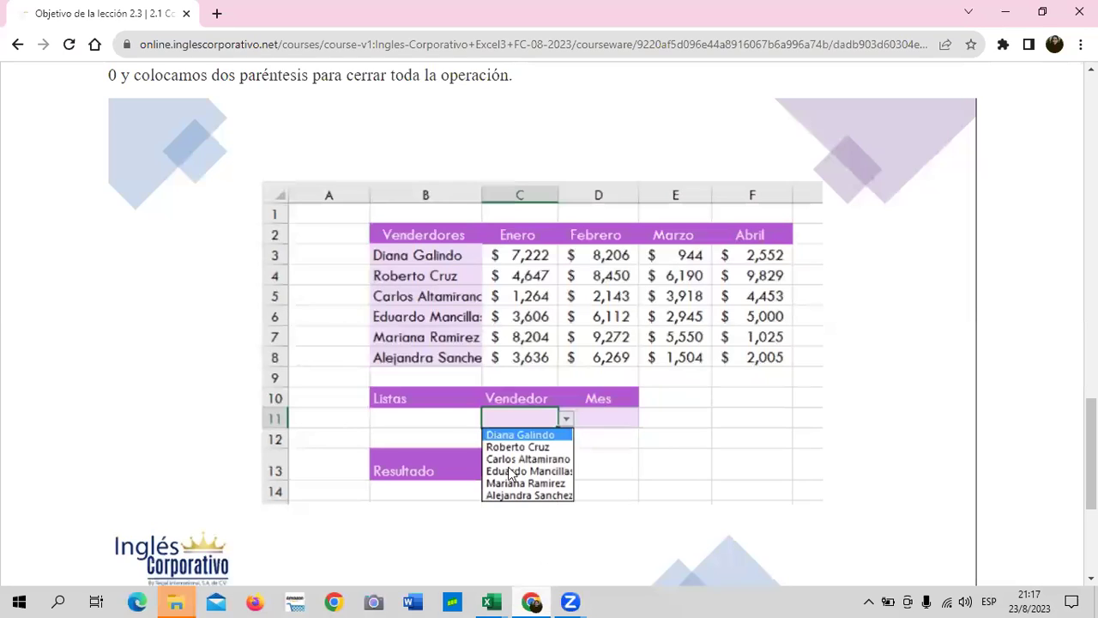
pyautogui.scroll(6, 476, 387)
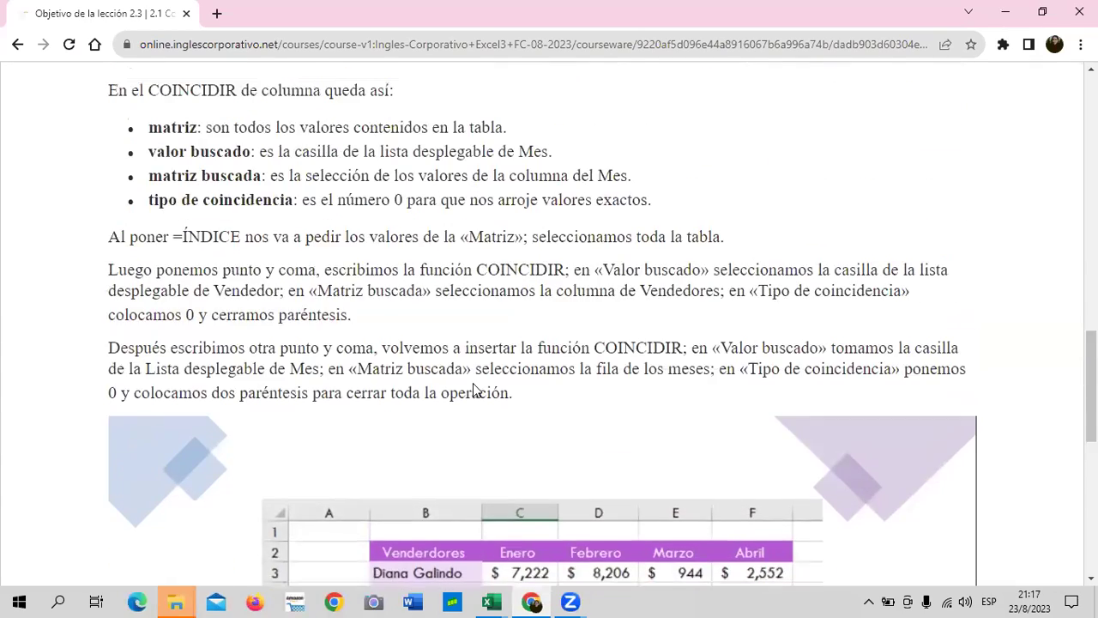
pyautogui.scroll(-3, 473, 388)
pyautogui.scroll(-6, 469, 392)
pyautogui.click(584, 384)
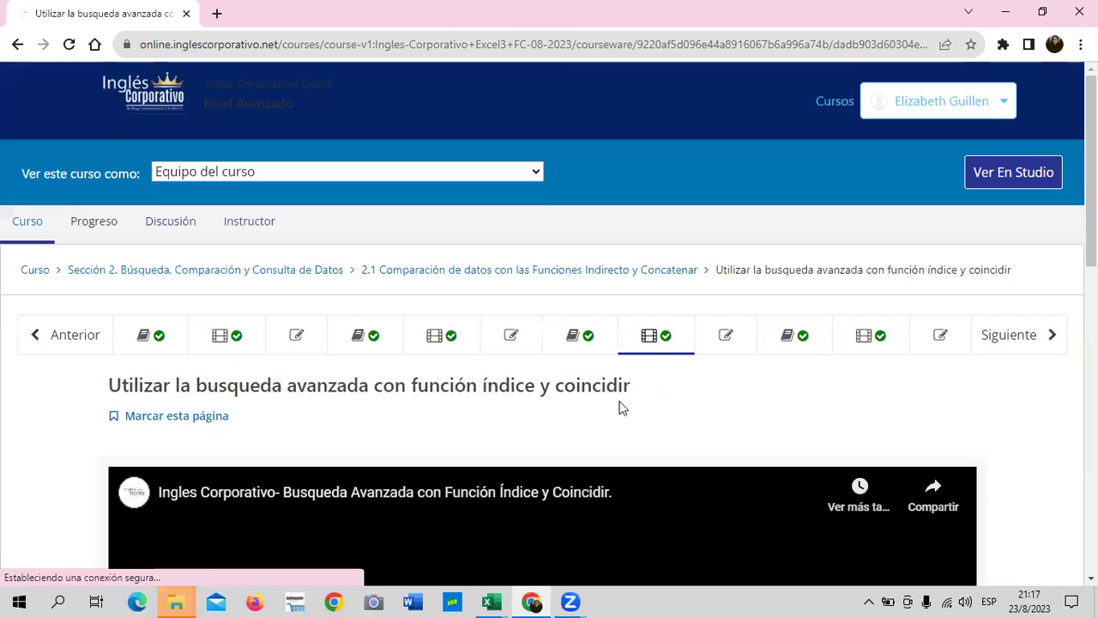
pyautogui.scroll(-3, 616, 386)
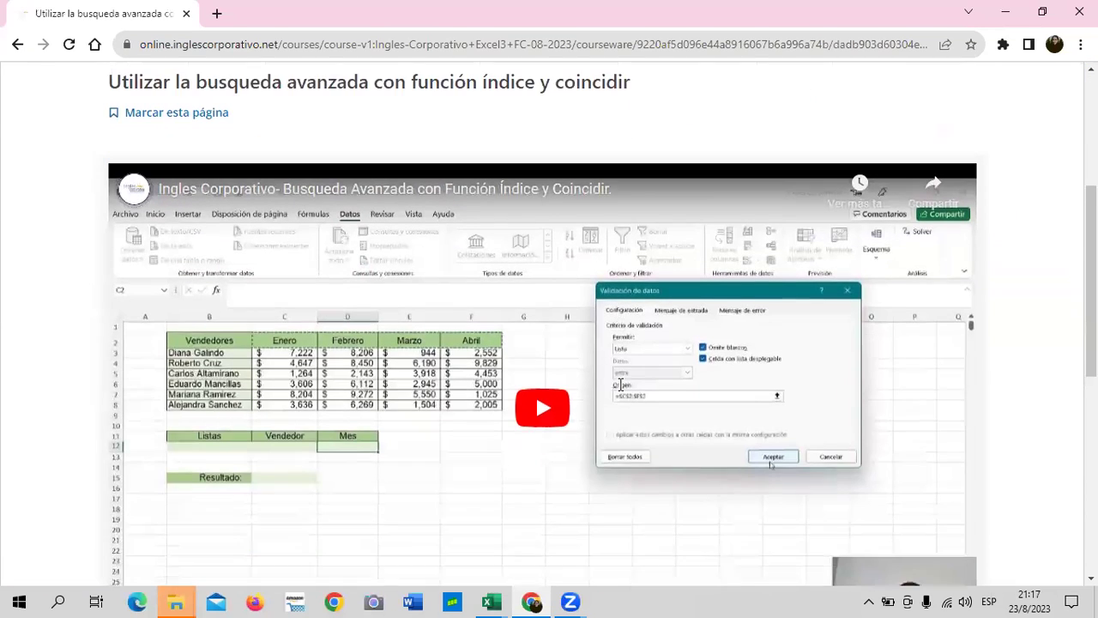
pyautogui.scroll(-3, 619, 389)
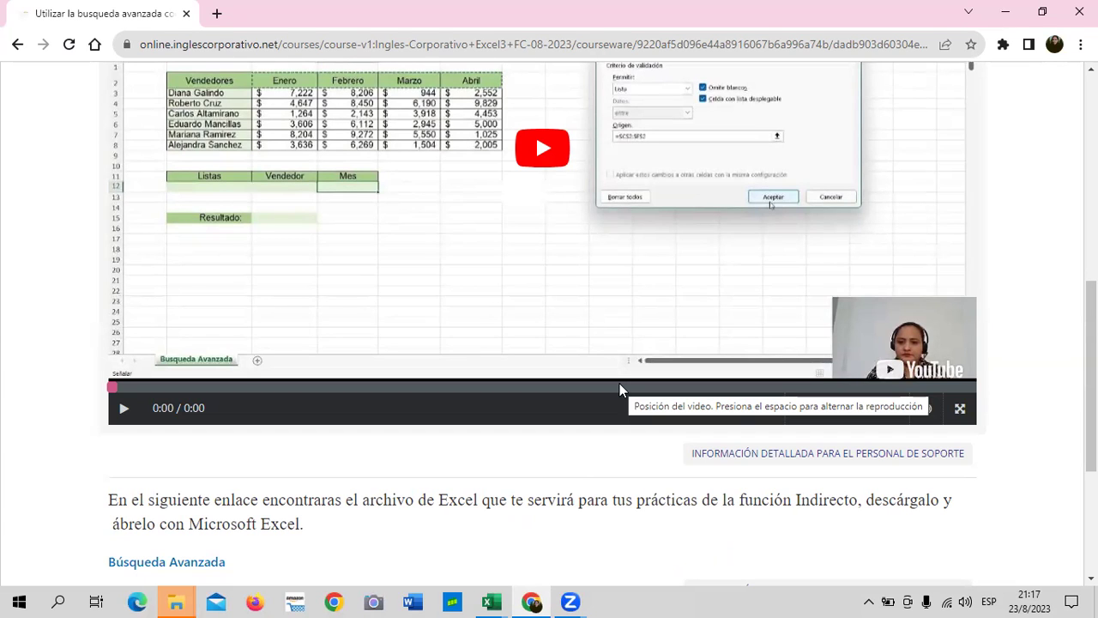
pyautogui.scroll(3, 382, 265)
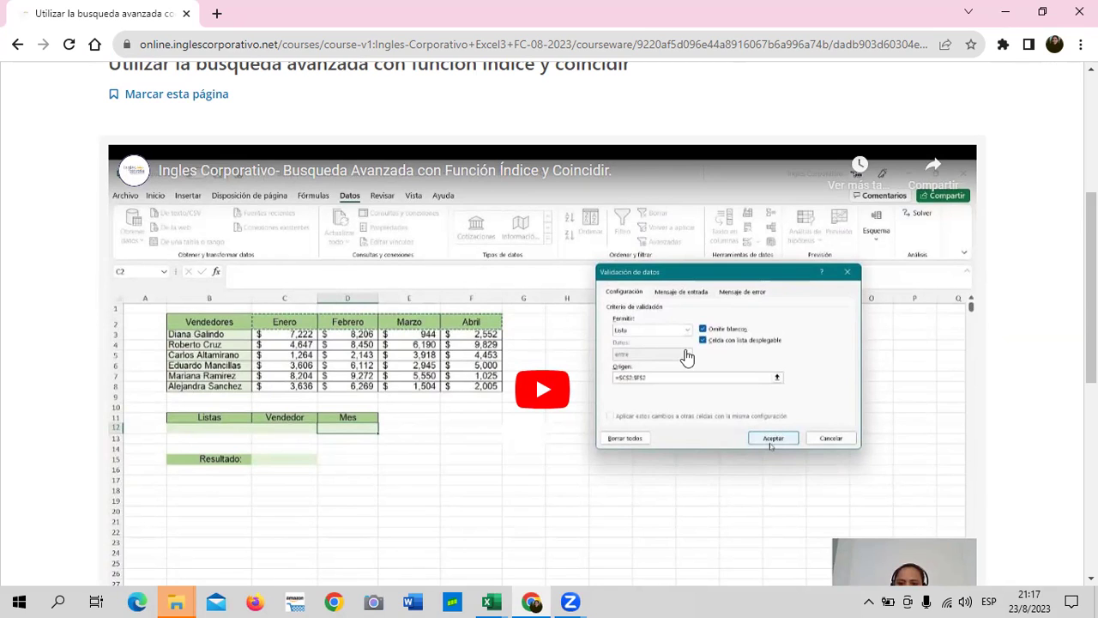
# Step: Play the índice y coincidir video tutorial at lowered volume through to 4:25
pyautogui.click(581, 250)
pyautogui.scroll(-1, 581, 251)
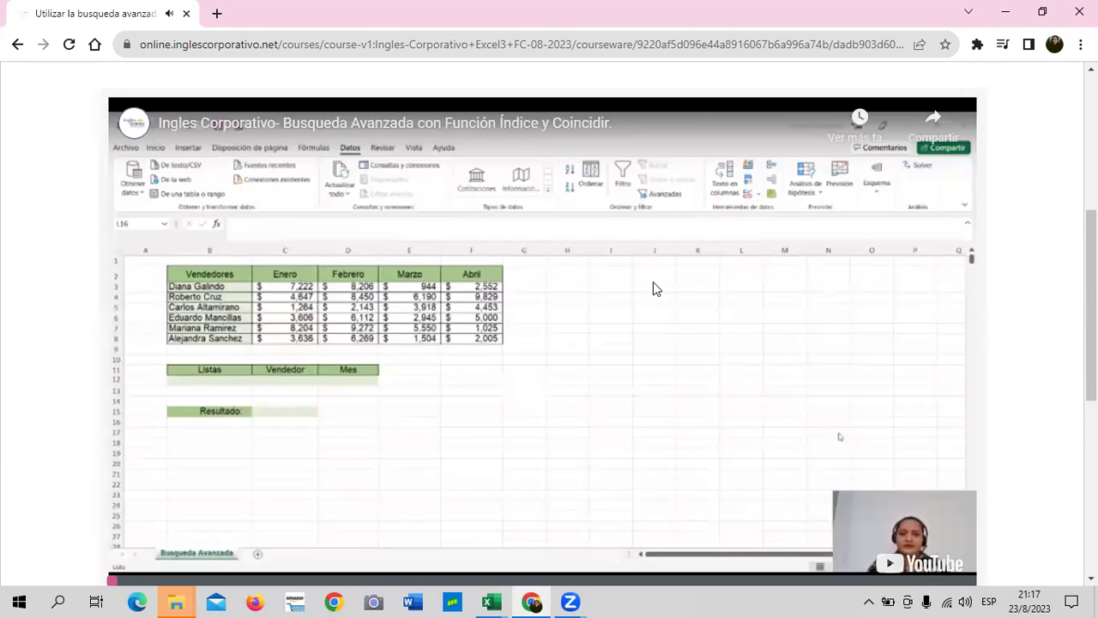
pyautogui.press('XF86AudioLowerVolume')
pyautogui.press('XF86AudioLowerVolume')
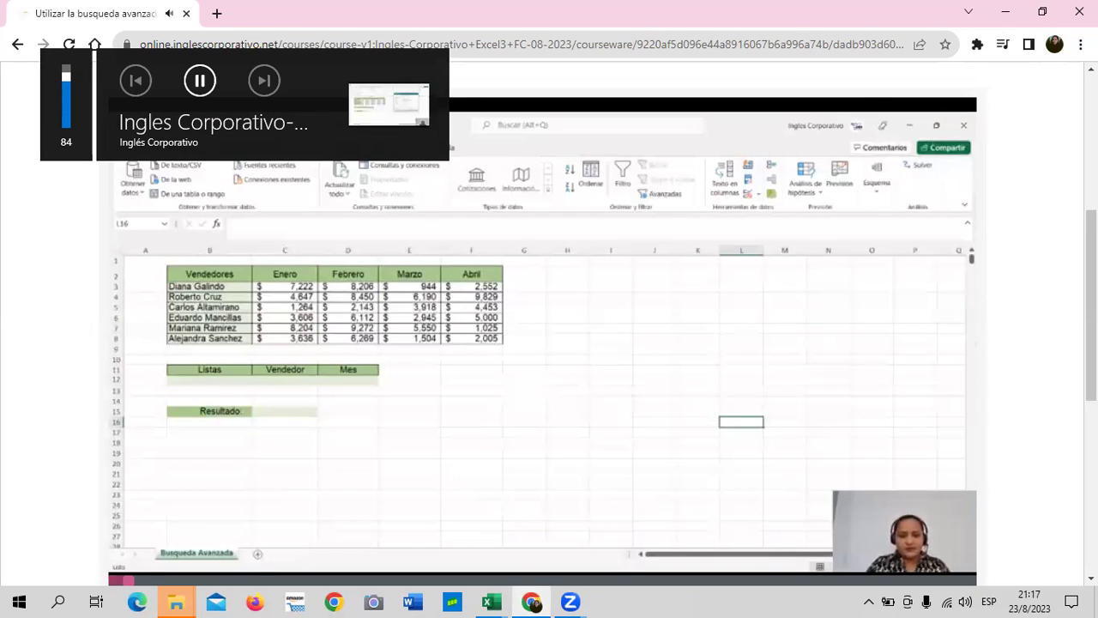
pyautogui.moveTo(656, 261)
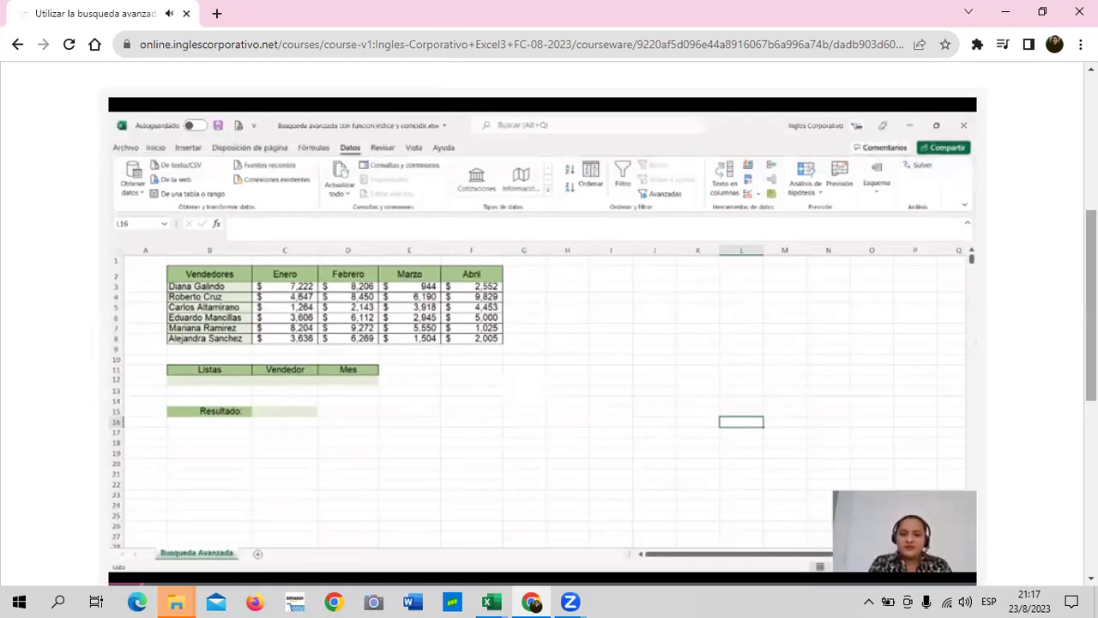
pyautogui.scroll(-1, 550, 326)
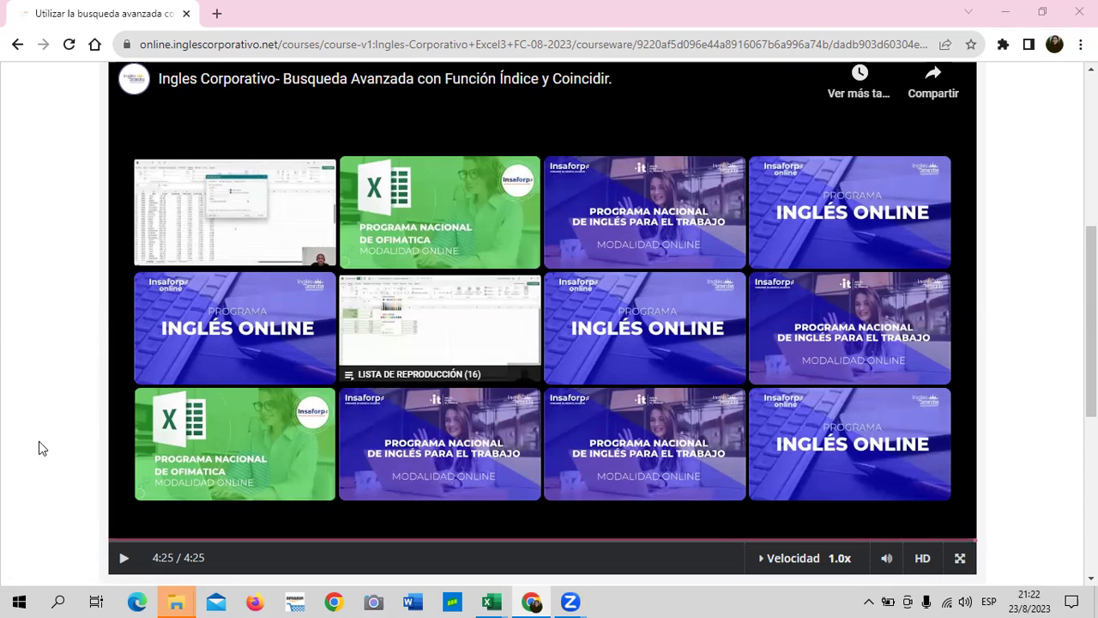
pyautogui.scroll(1, 501, 316)
pyautogui.scroll(3, 498, 313)
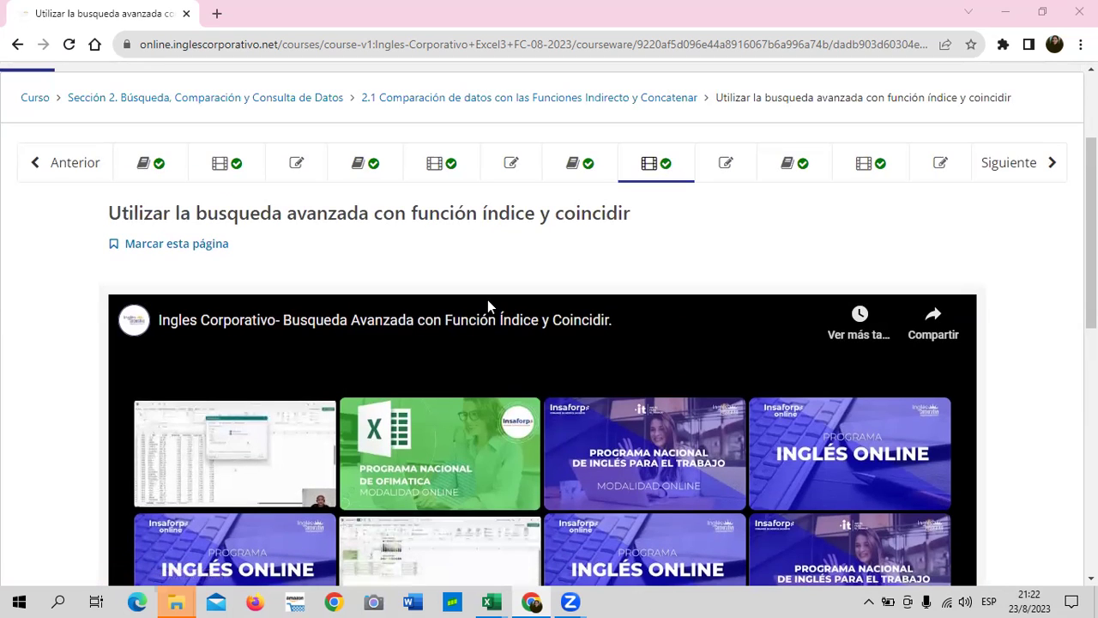
pyautogui.scroll(-3, 489, 298)
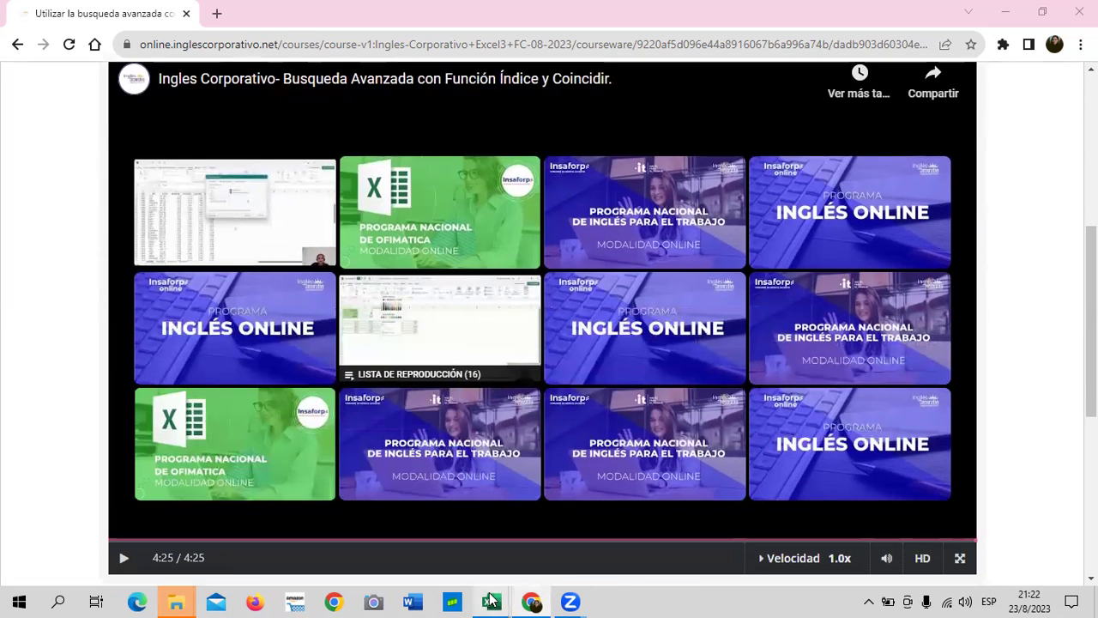
pyautogui.moveTo(490, 600)
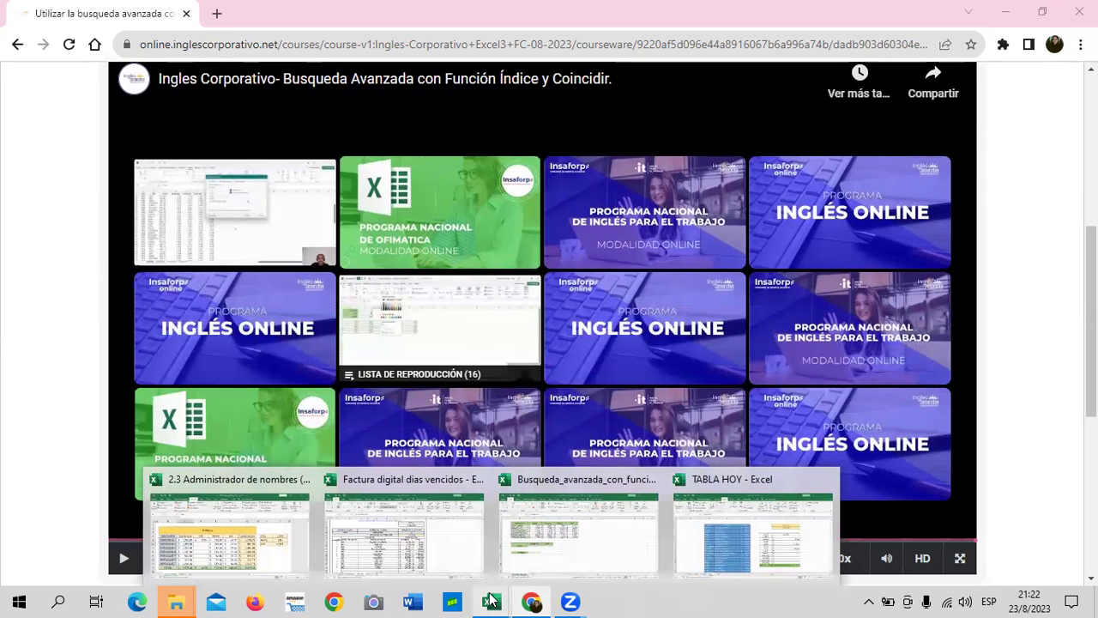
# Step: Give C12 a Lista data validation sourced from the seller names =$B$3:$B$8
pyautogui.click(580, 548)
pyautogui.click(653, 387)
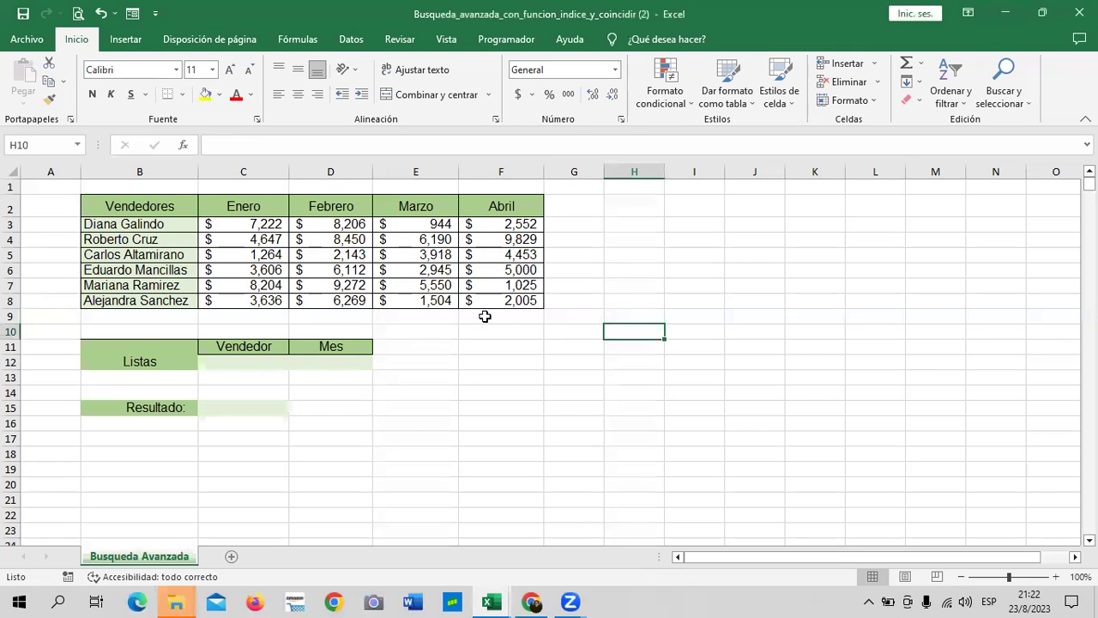
pyautogui.click(260, 369)
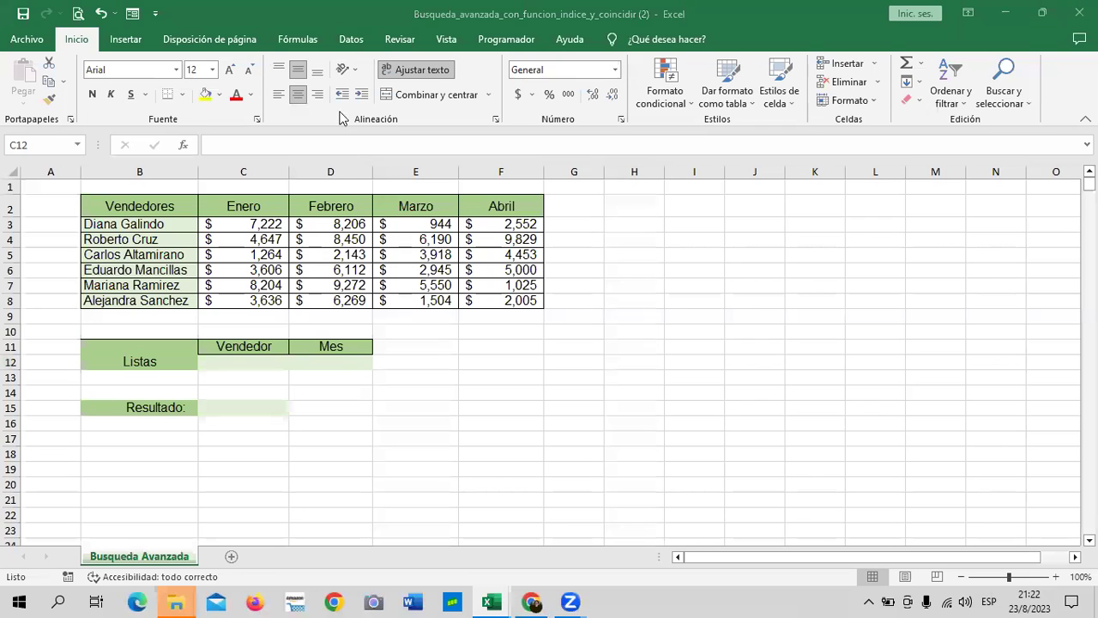
pyautogui.click(253, 405)
pyautogui.click(238, 369)
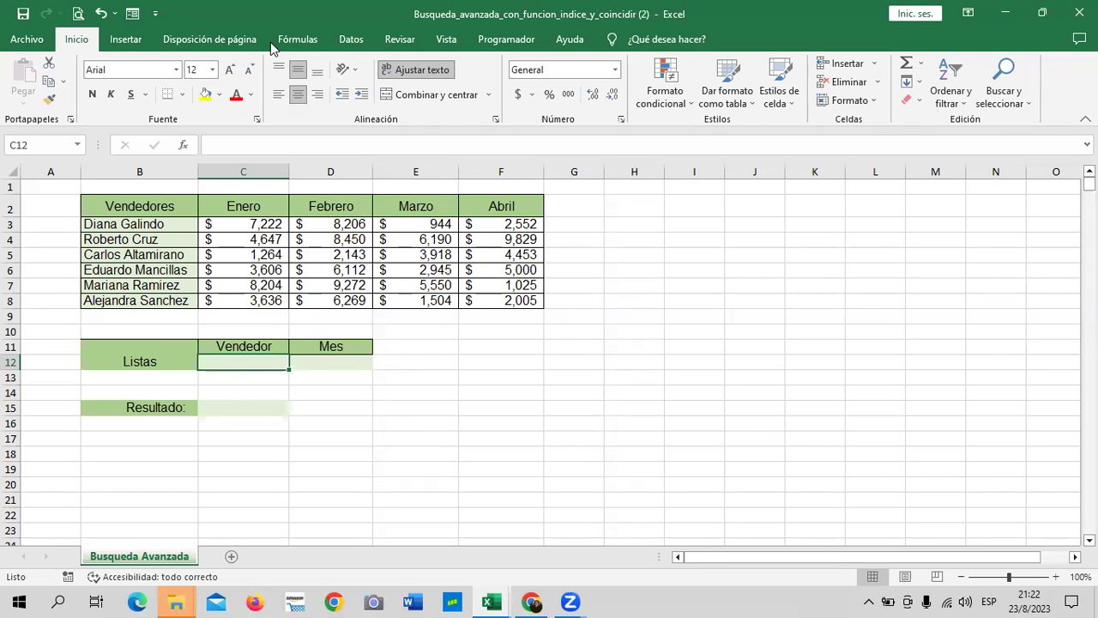
pyautogui.click(354, 40)
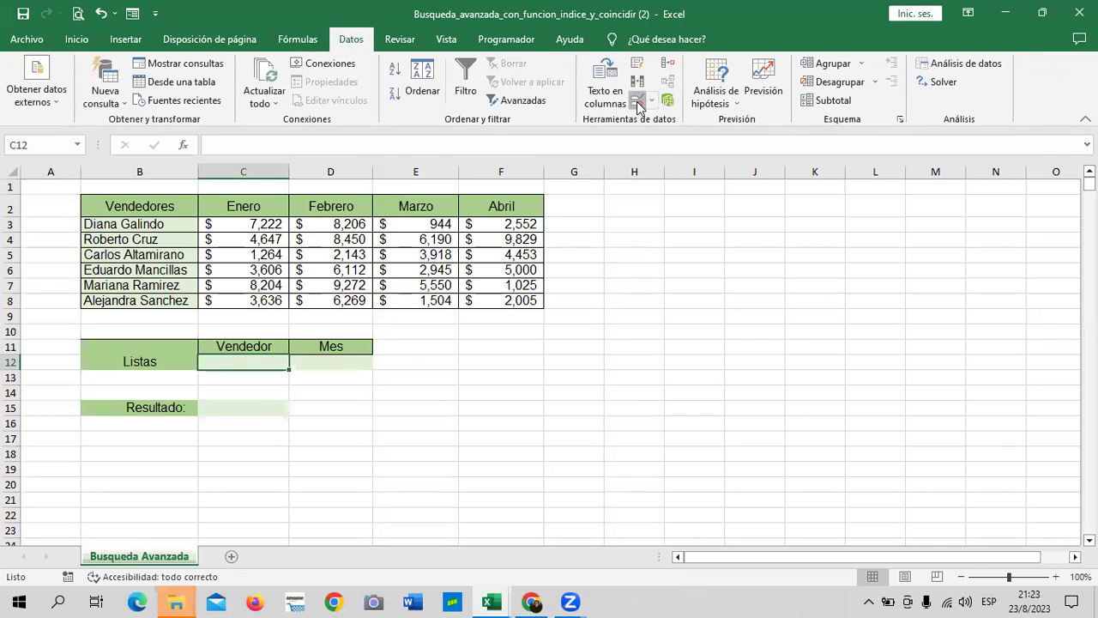
pyautogui.click(637, 102)
pyautogui.click(598, 223)
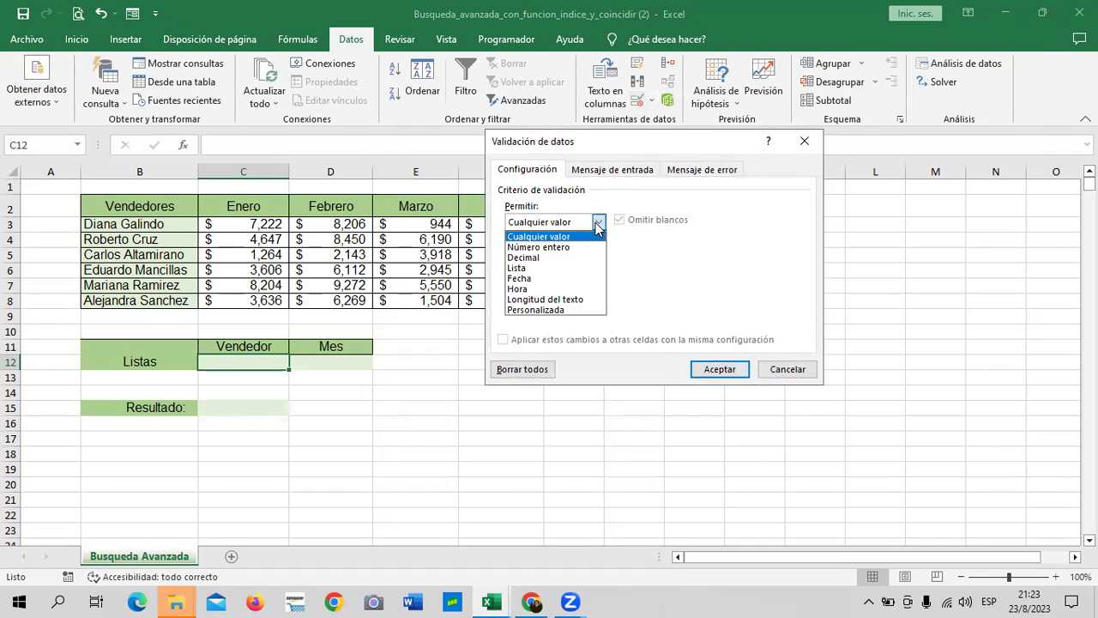
pyautogui.click(556, 268)
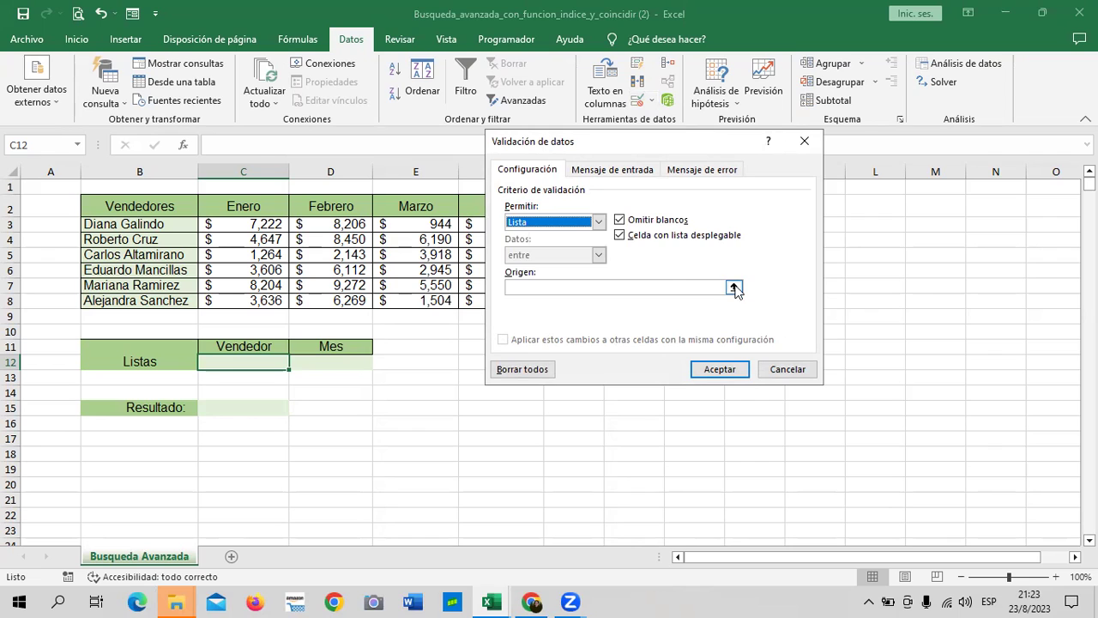
pyautogui.click(672, 288)
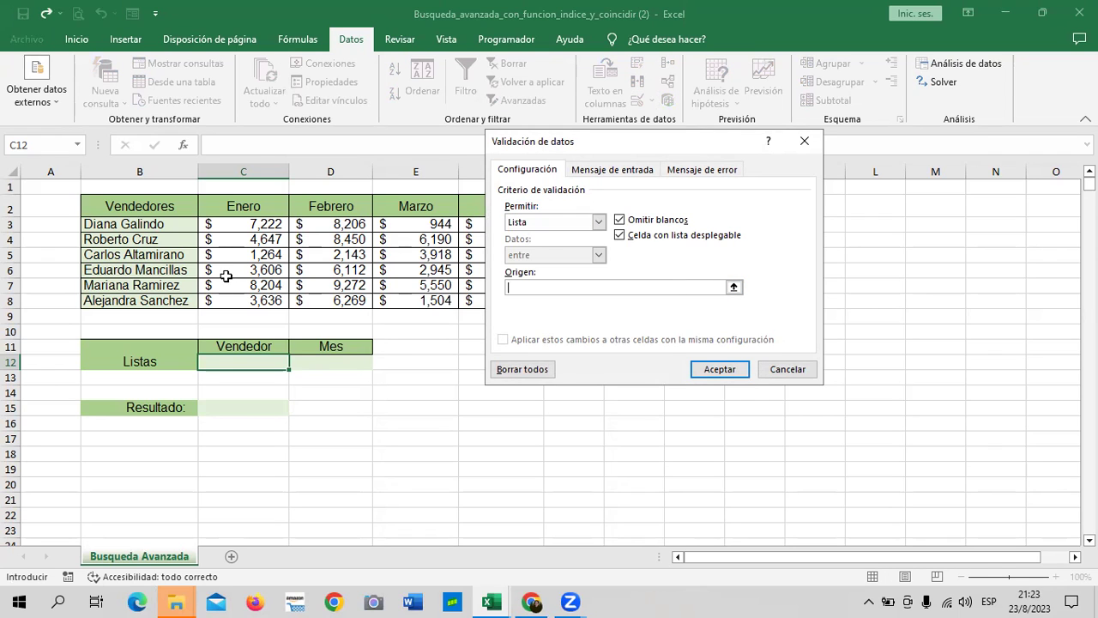
pyautogui.moveTo(172, 224); pyautogui.dragTo(173, 302)
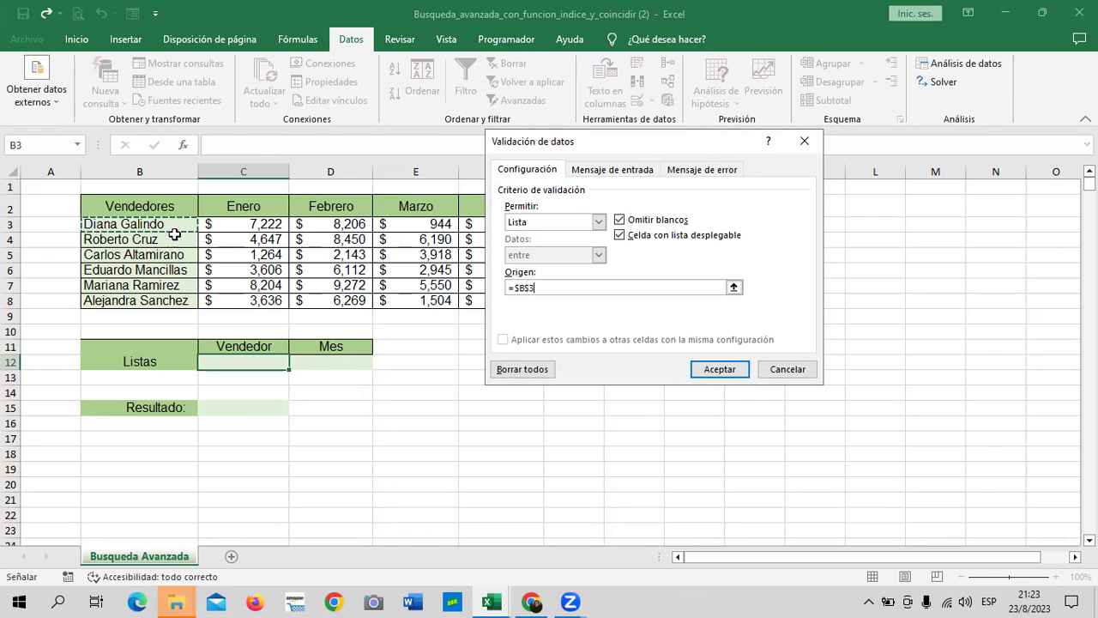
pyautogui.click(720, 371)
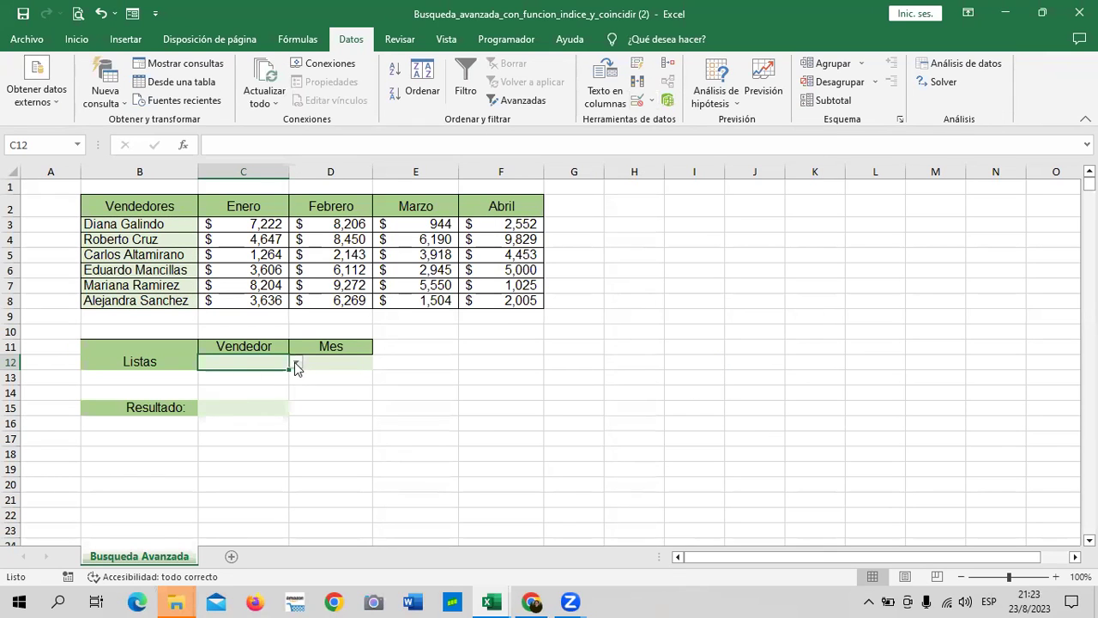
# Step: Choose a seller from C12's new drop-down, settling on the second pick
pyautogui.click(295, 364)
pyautogui.click(265, 399)
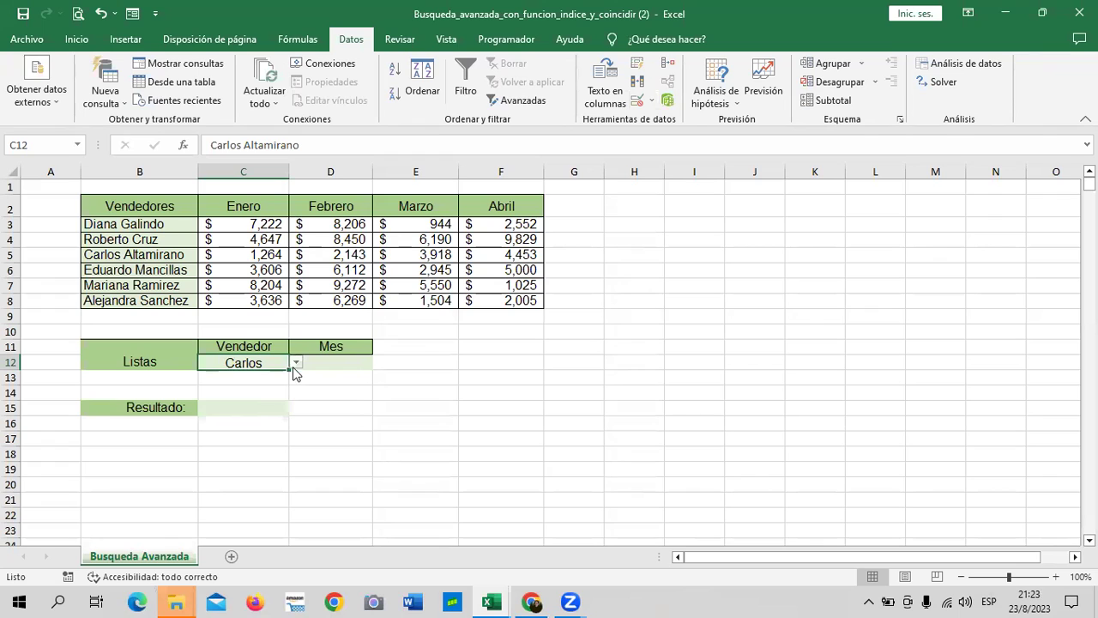
pyautogui.click(295, 363)
pyautogui.click(279, 425)
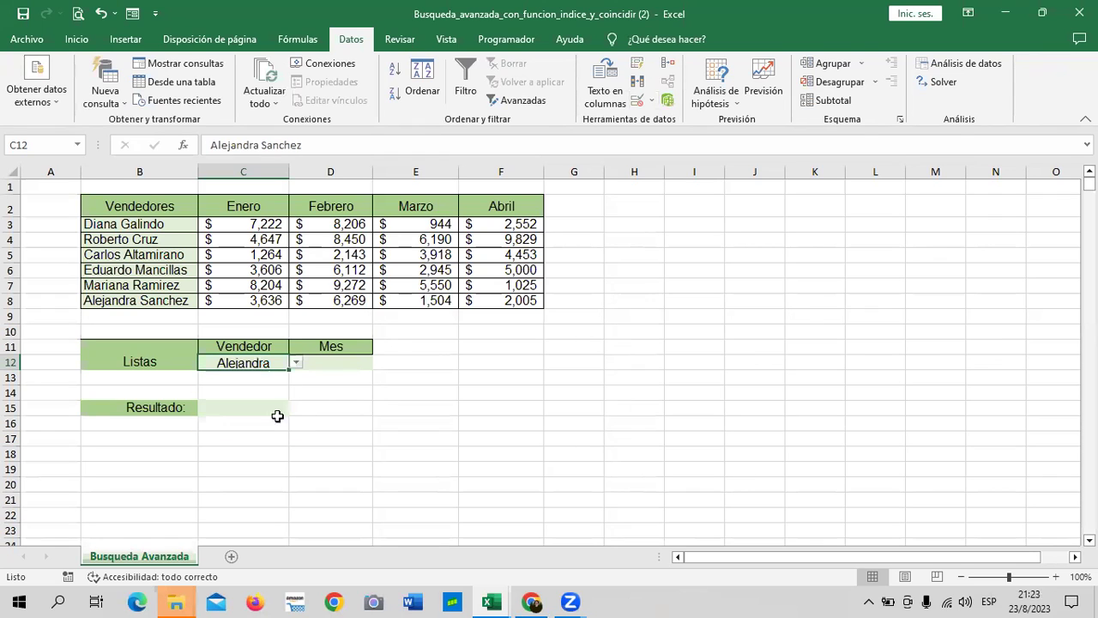
pyautogui.click(345, 365)
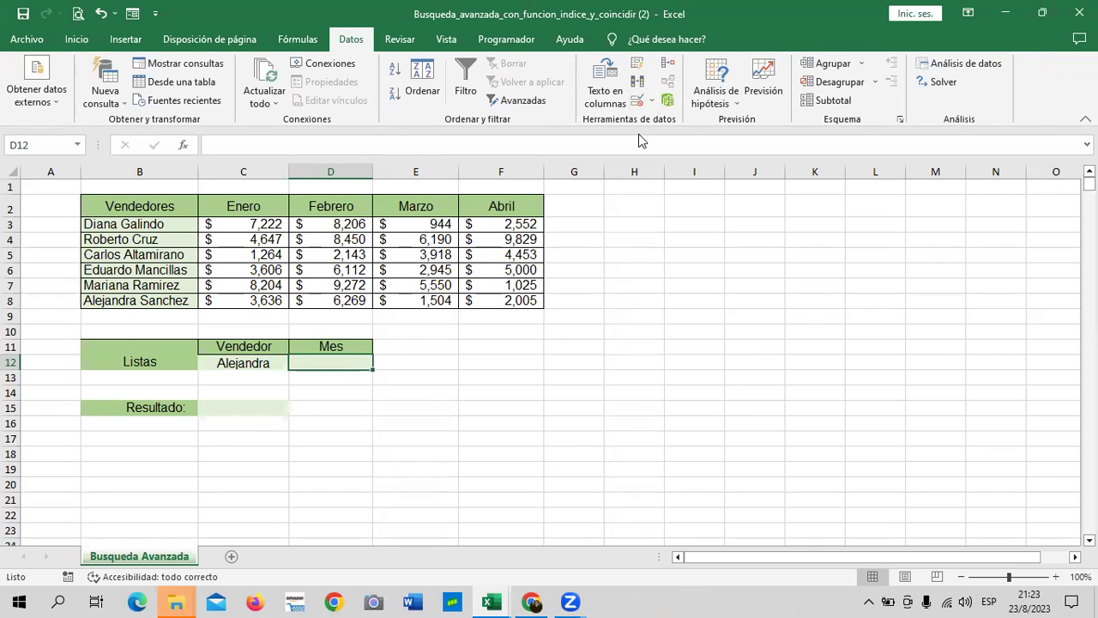
# Step: Add a Lista validation to D12 with source =$C$2:$F$2, the month headers
pyautogui.click(645, 101)
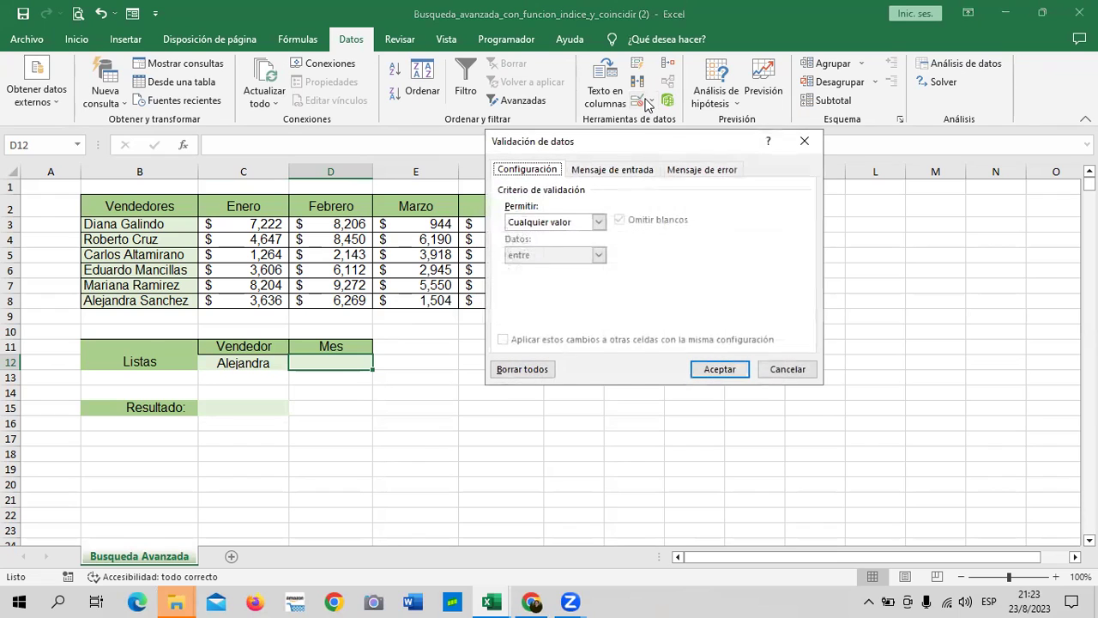
pyautogui.click(599, 222)
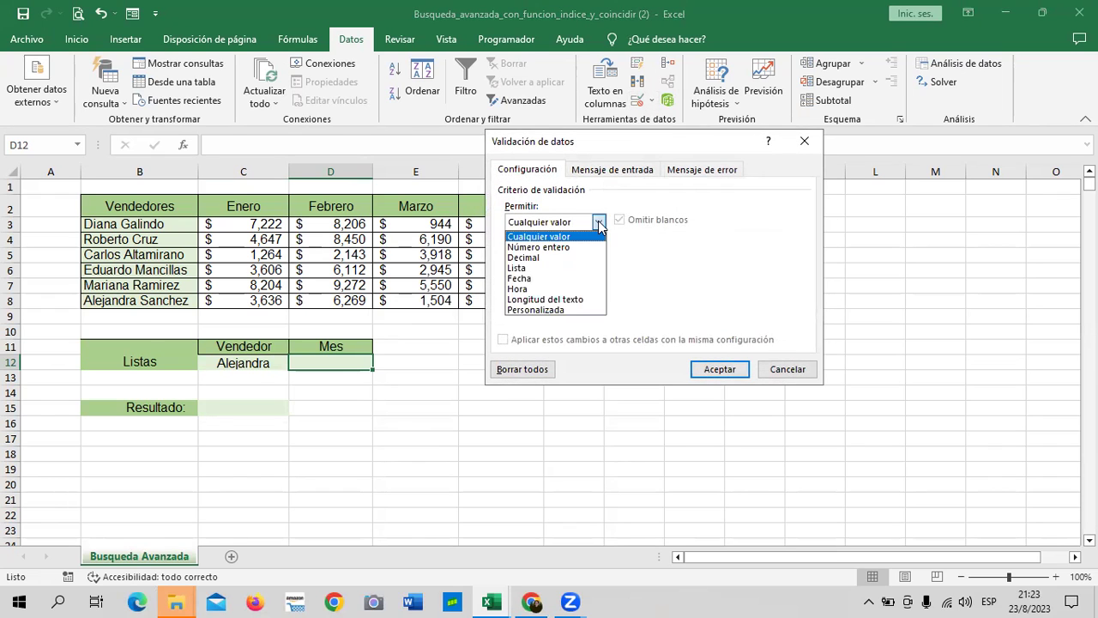
pyautogui.click(562, 268)
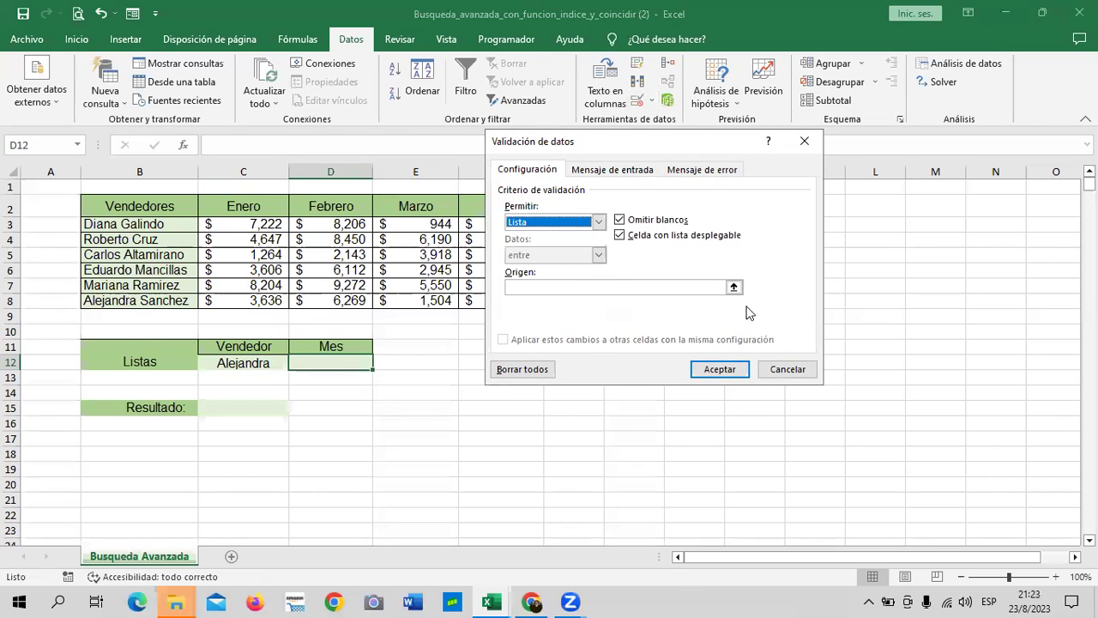
pyautogui.click(719, 286)
pyautogui.moveTo(272, 206); pyautogui.dragTo(502, 206)
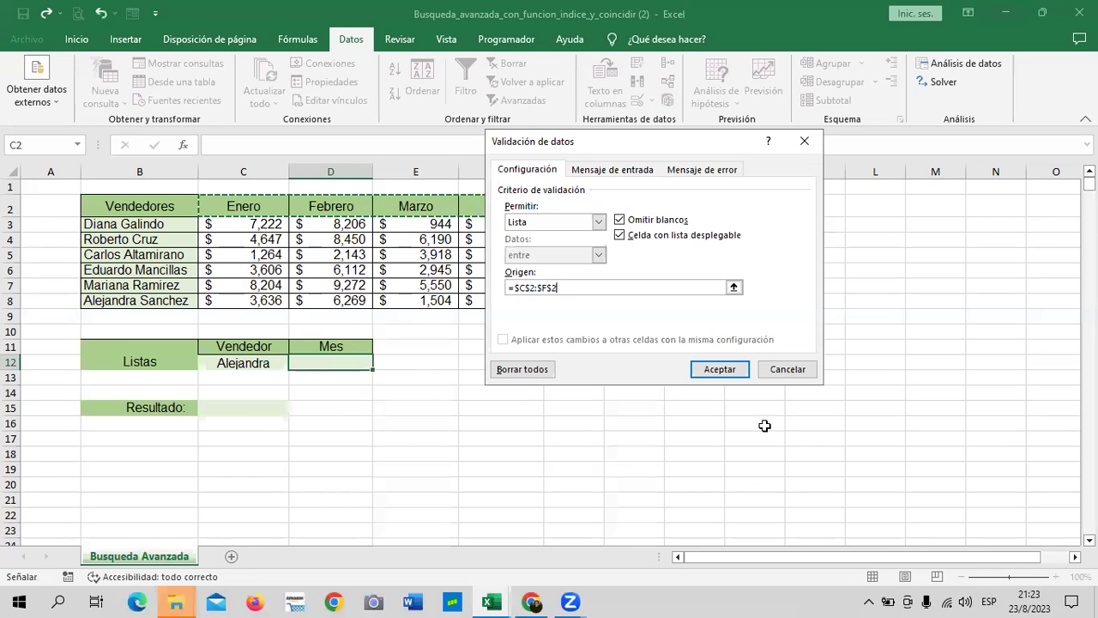
pyautogui.click(729, 369)
pyautogui.click(632, 287)
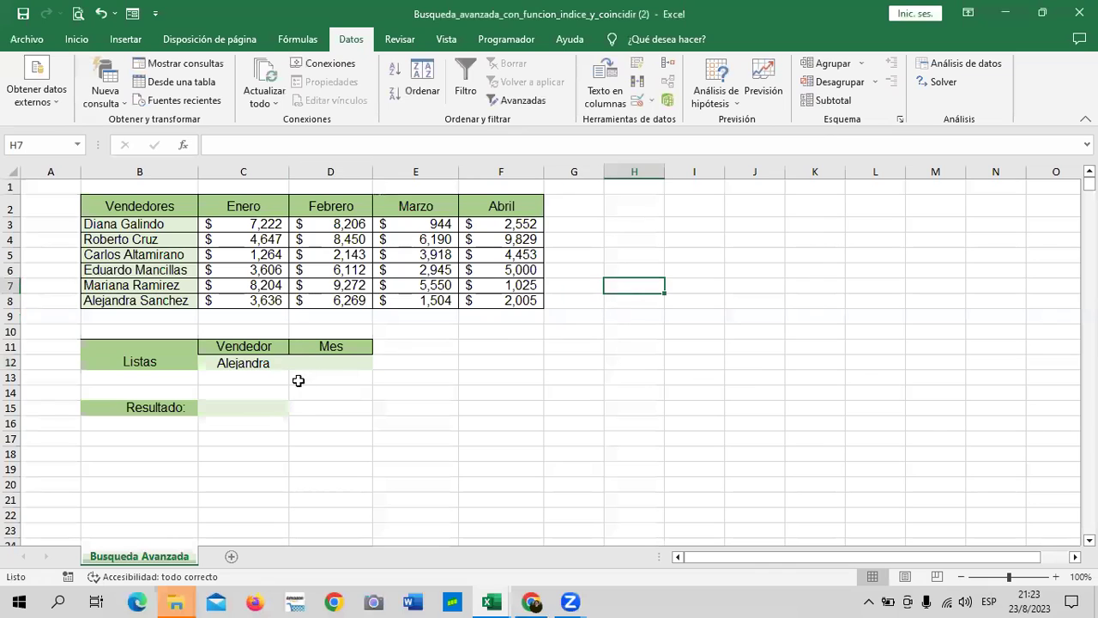
# Step: Pick Abril from D12's month drop-down, then check the C12 and C15 cells
pyautogui.click(326, 364)
pyautogui.click(378, 363)
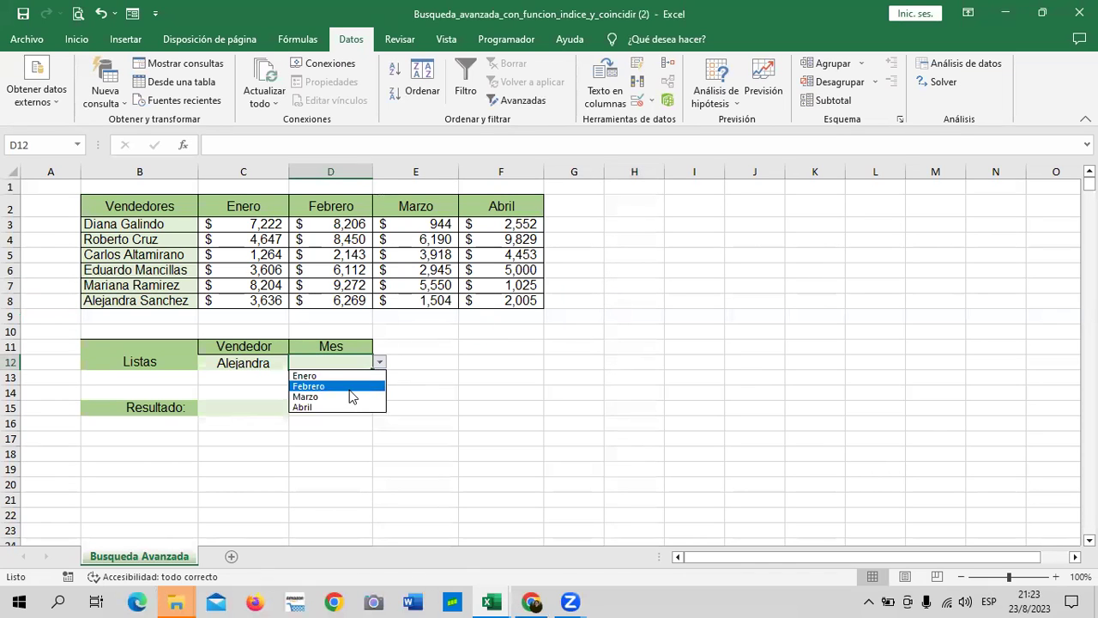
pyautogui.click(338, 407)
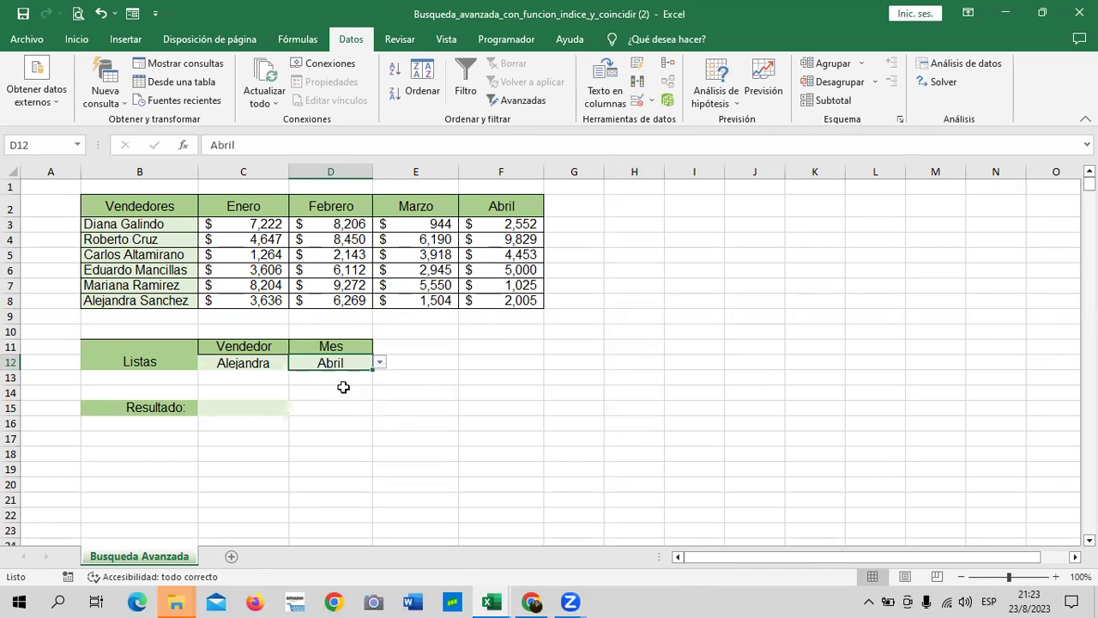
pyautogui.click(258, 408)
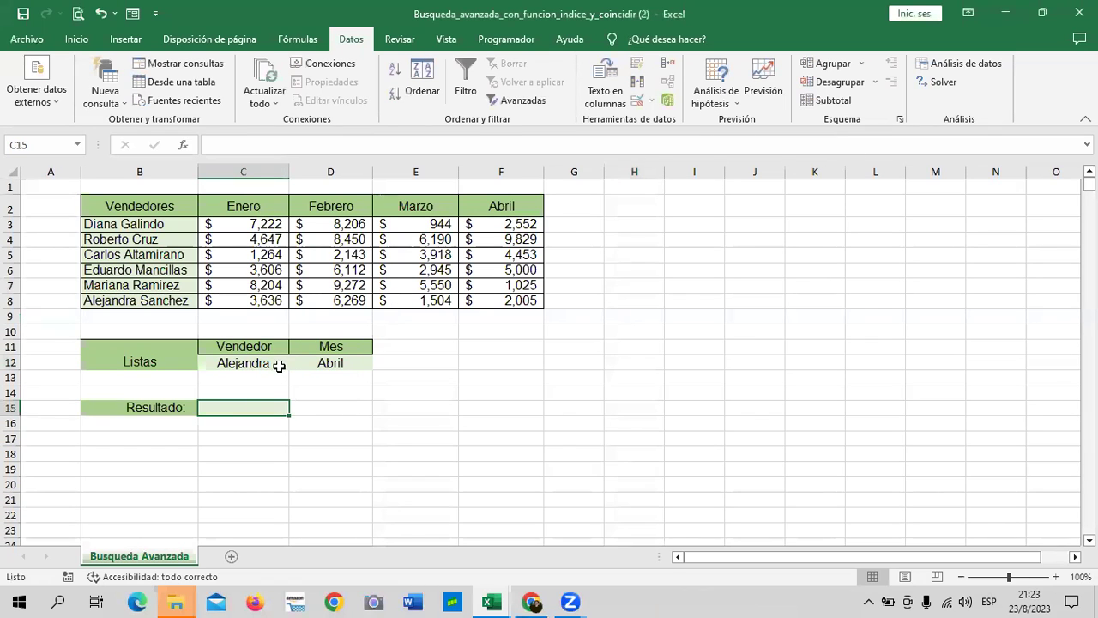
pyautogui.click(271, 364)
pyautogui.click(245, 407)
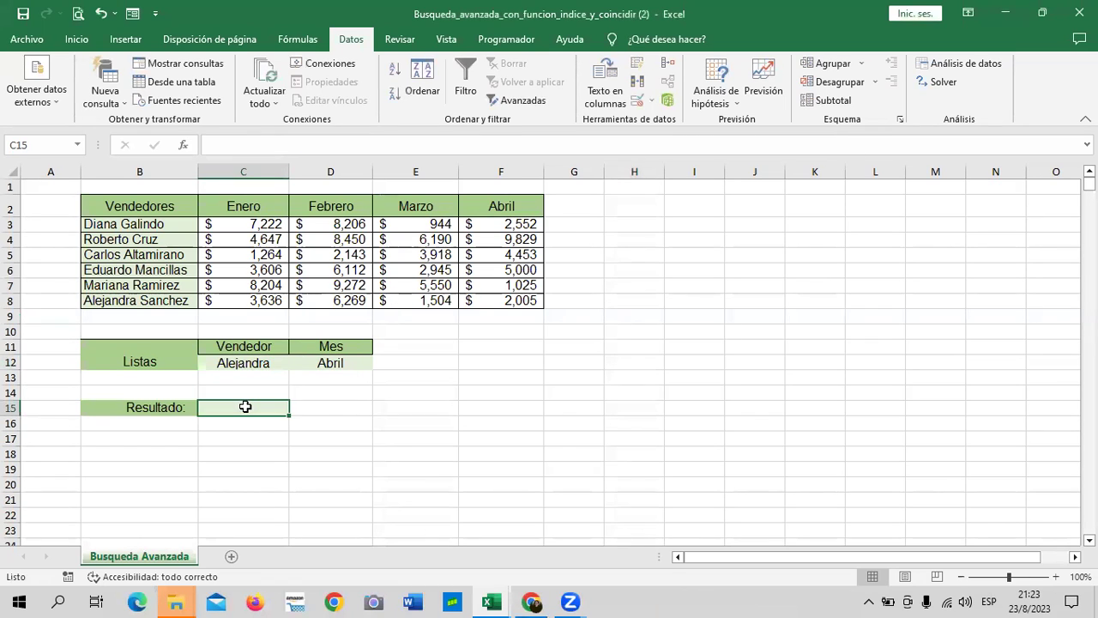
pyautogui.click(241, 363)
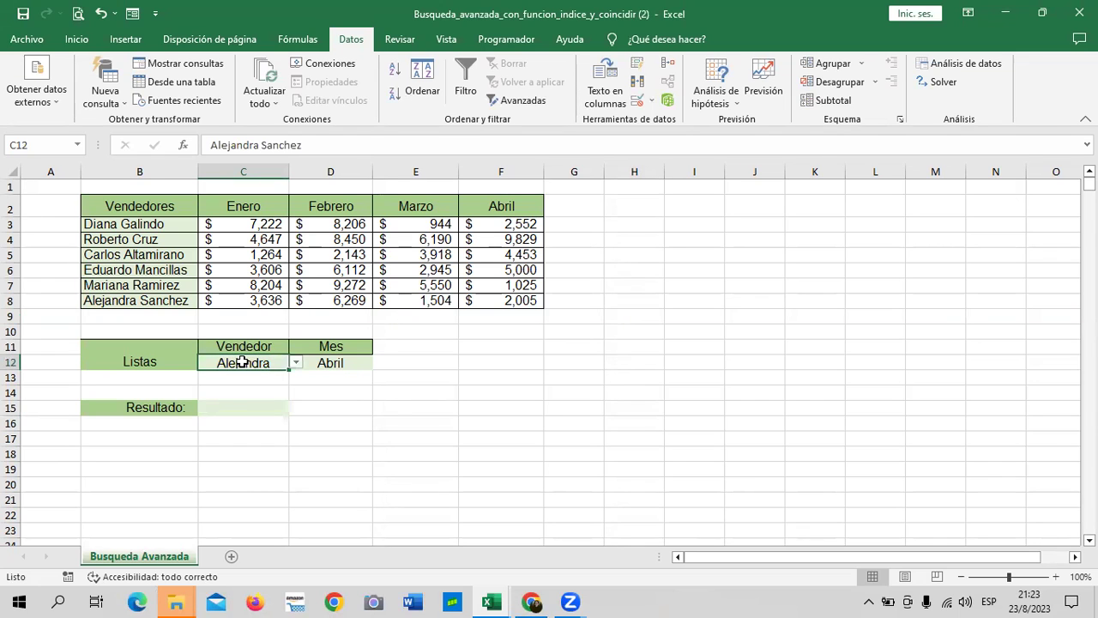
# Step: In C15 enter =INDICE( with array B2:B8, fixing a B2:B7 selection, then type ;COIN
pyautogui.click(304, 365)
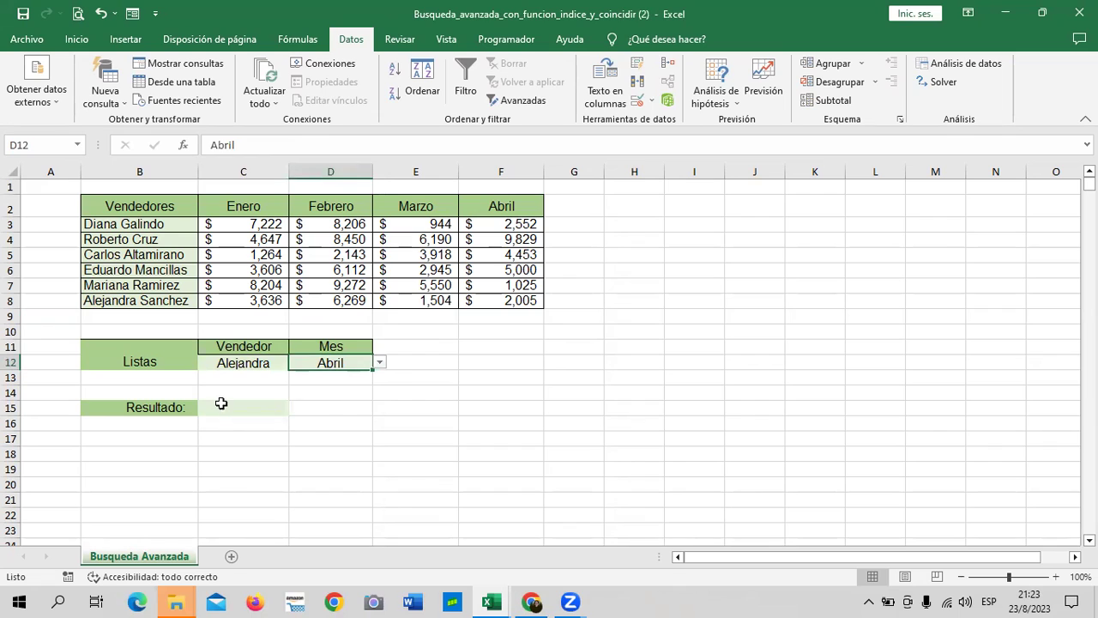
pyautogui.click(221, 403)
pyautogui.write('=')
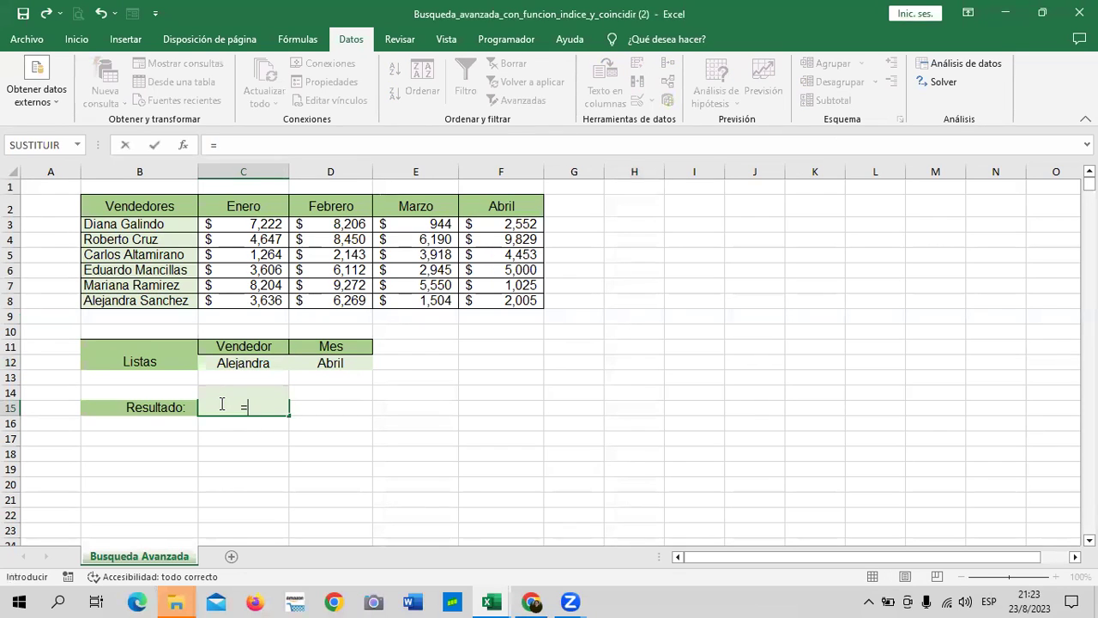
pyautogui.write('INDI')
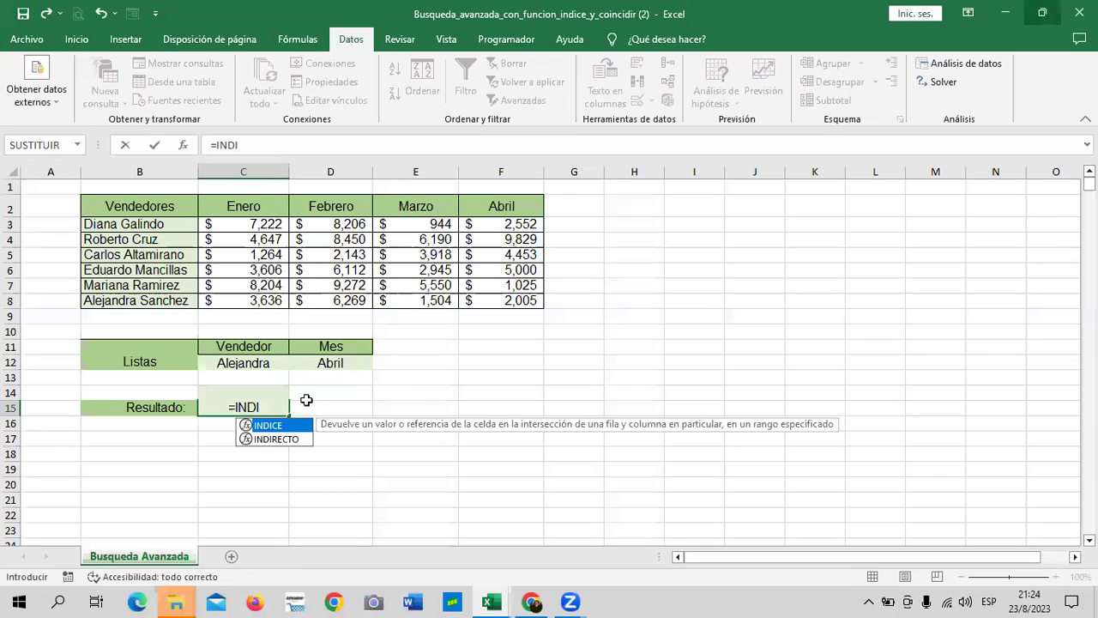
pyautogui.doubleClick(294, 425)
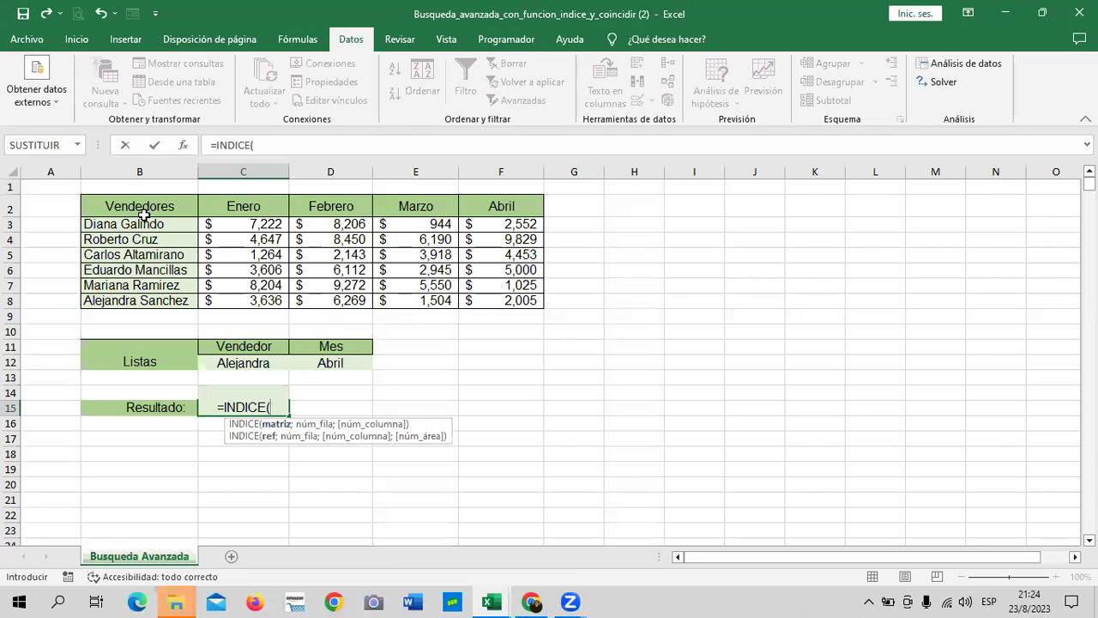
pyautogui.click(143, 208)
pyautogui.moveTo(142, 209); pyautogui.dragTo(136, 287)
pyautogui.click(317, 146)
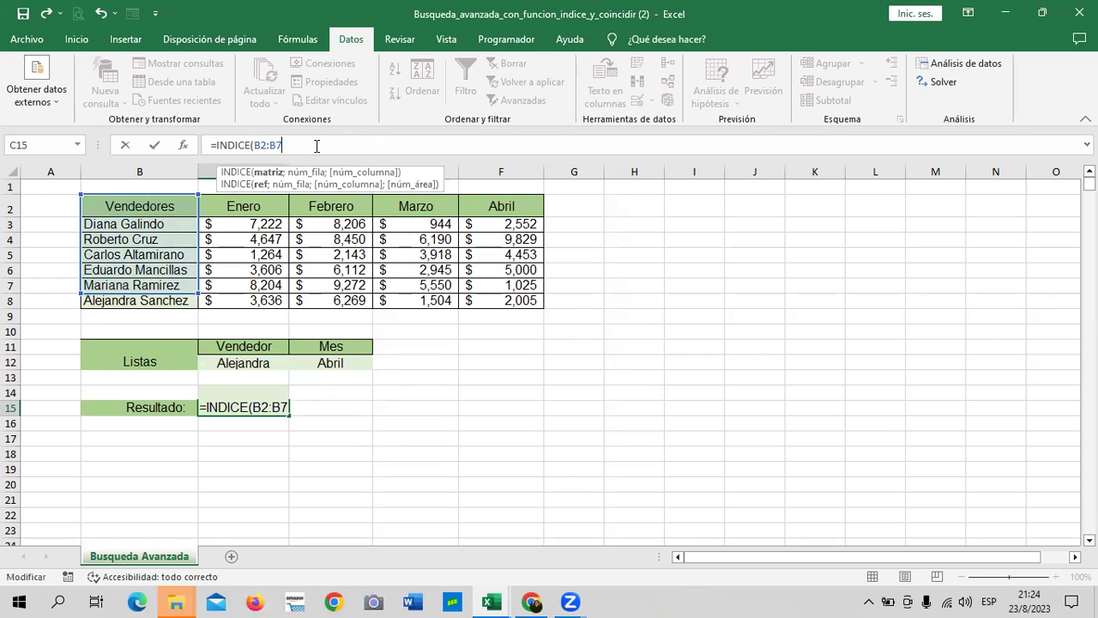
pyautogui.press('BackSpace')
pyautogui.press('BackSpace')
pyautogui.press('BackSpace')
pyautogui.press('BackSpace')
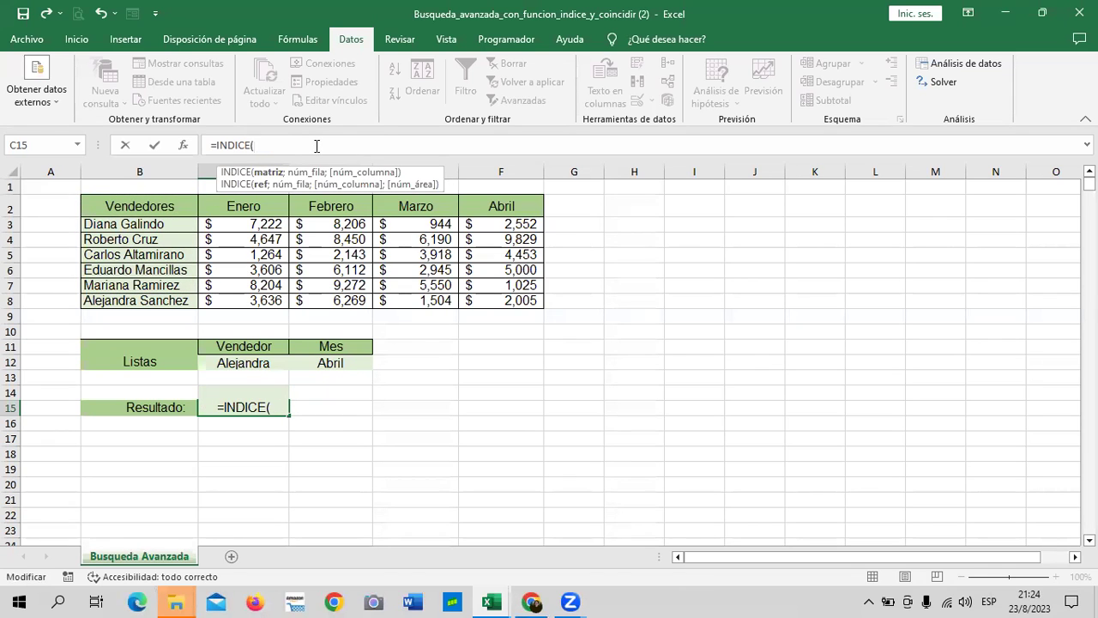
pyautogui.click(153, 206)
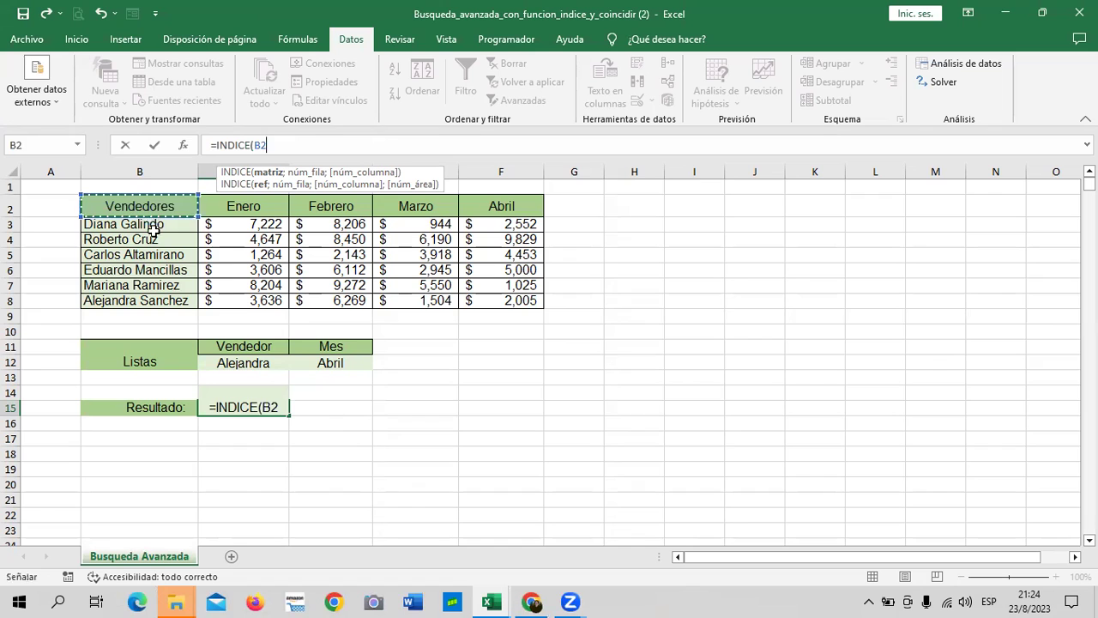
pyautogui.moveTo(153, 227); pyautogui.dragTo(163, 300)
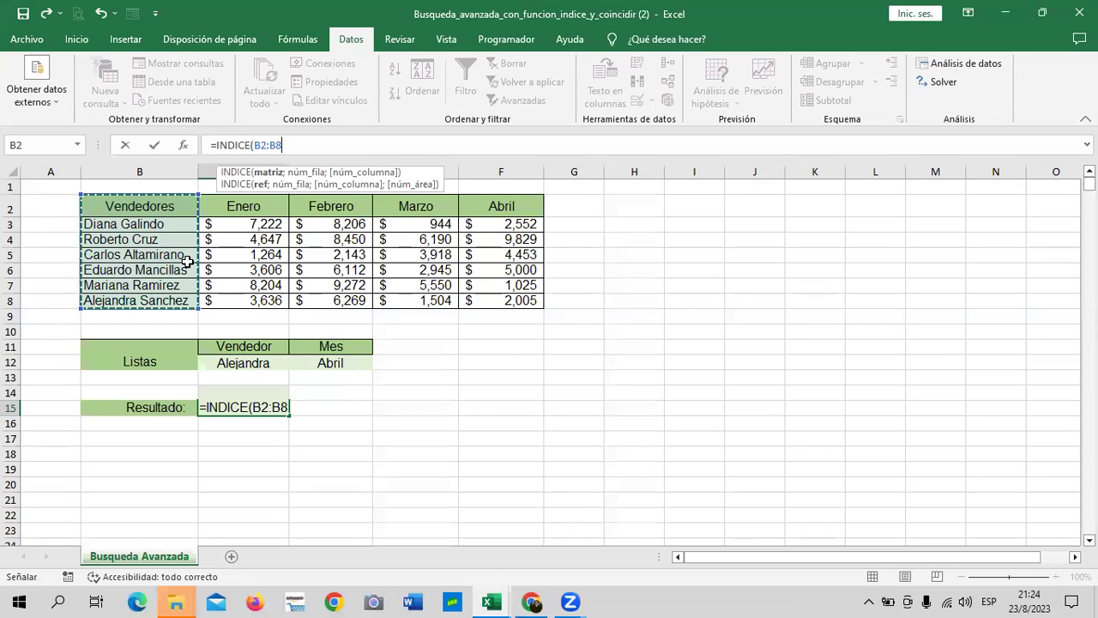
pyautogui.write(';')
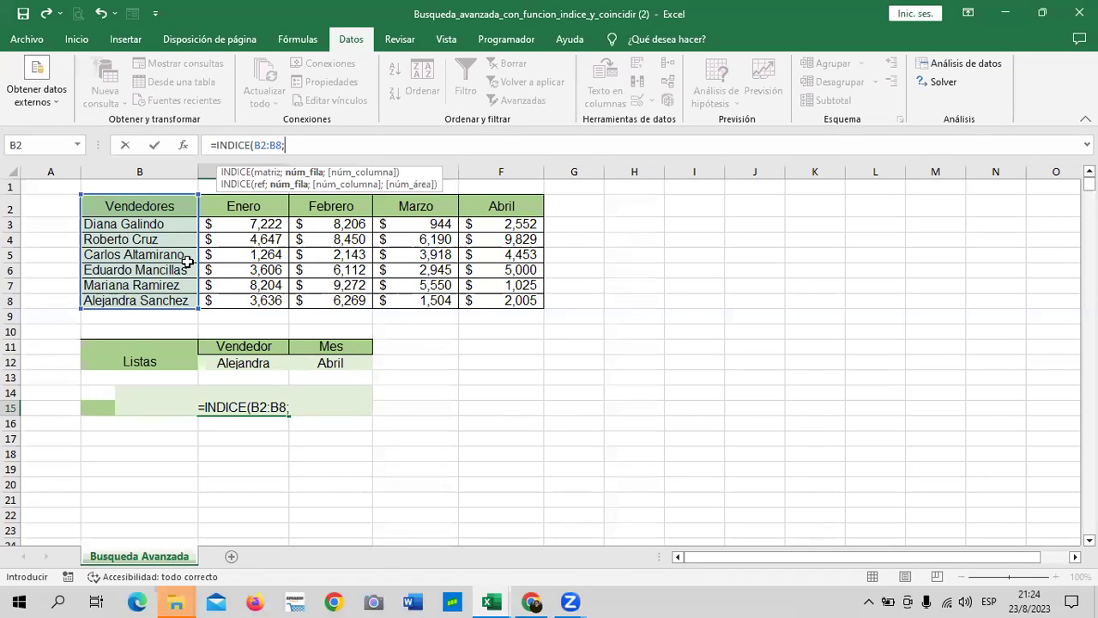
pyautogui.write('COIN')
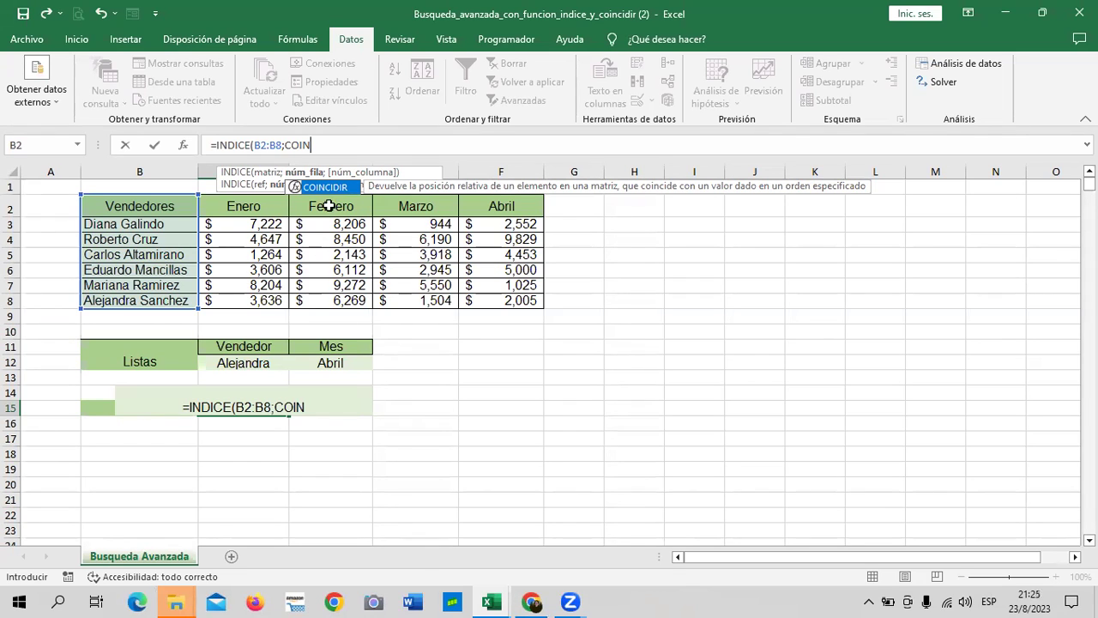
# Step: Add COINCIDIR(C12;B2:F8;0) as INDICE's row argument and begin a second COINCIDIR
pyautogui.doubleClick(325, 188)
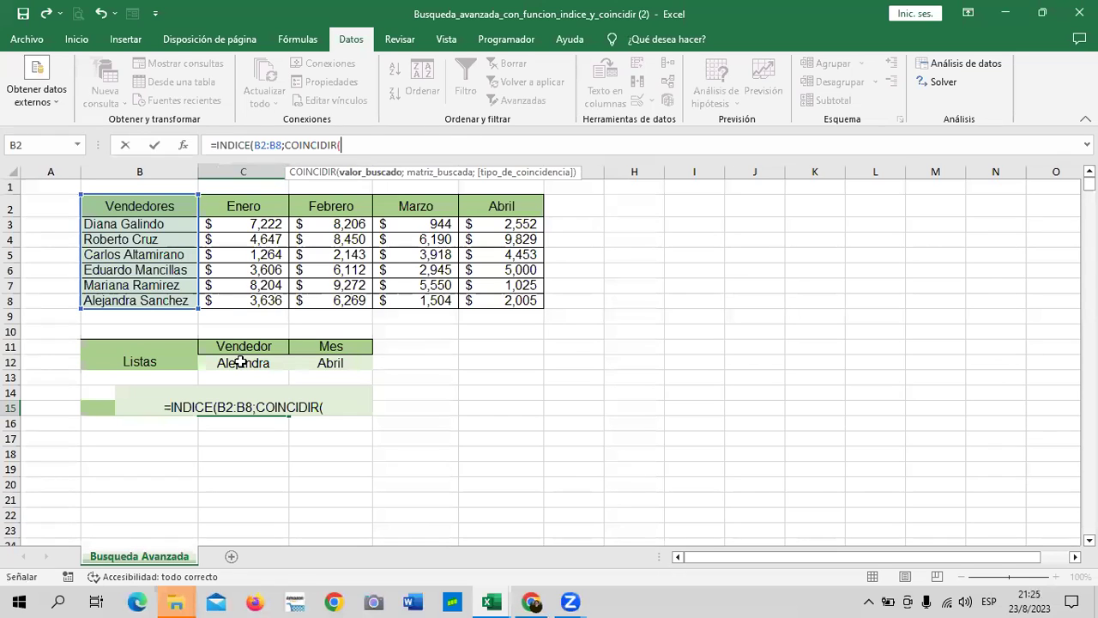
pyautogui.click(242, 362)
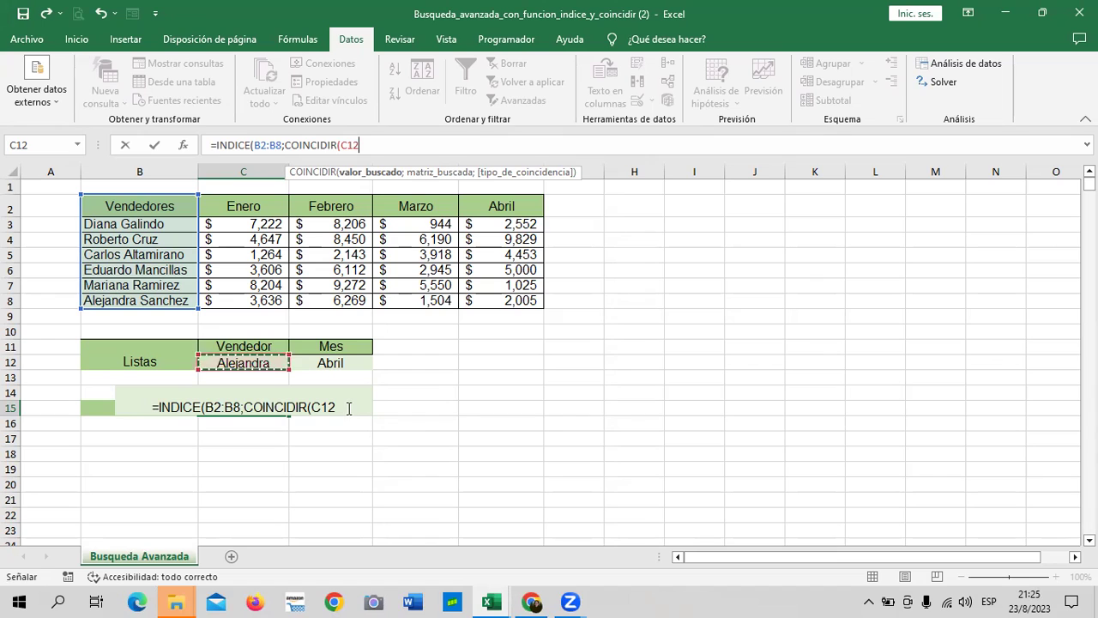
pyautogui.click(348, 408)
pyautogui.write(';')
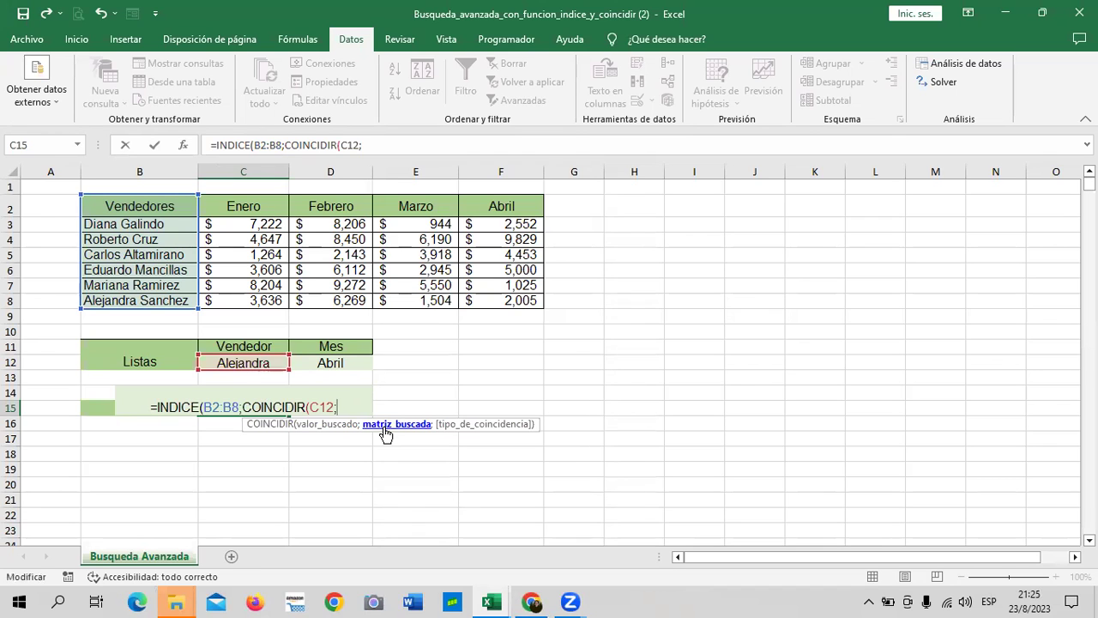
pyautogui.moveTo(146, 206)
pyautogui.mouseDown()
pyautogui.moveTo(373, 239)
pyautogui.moveTo(501, 310)
pyautogui.mouseUp()
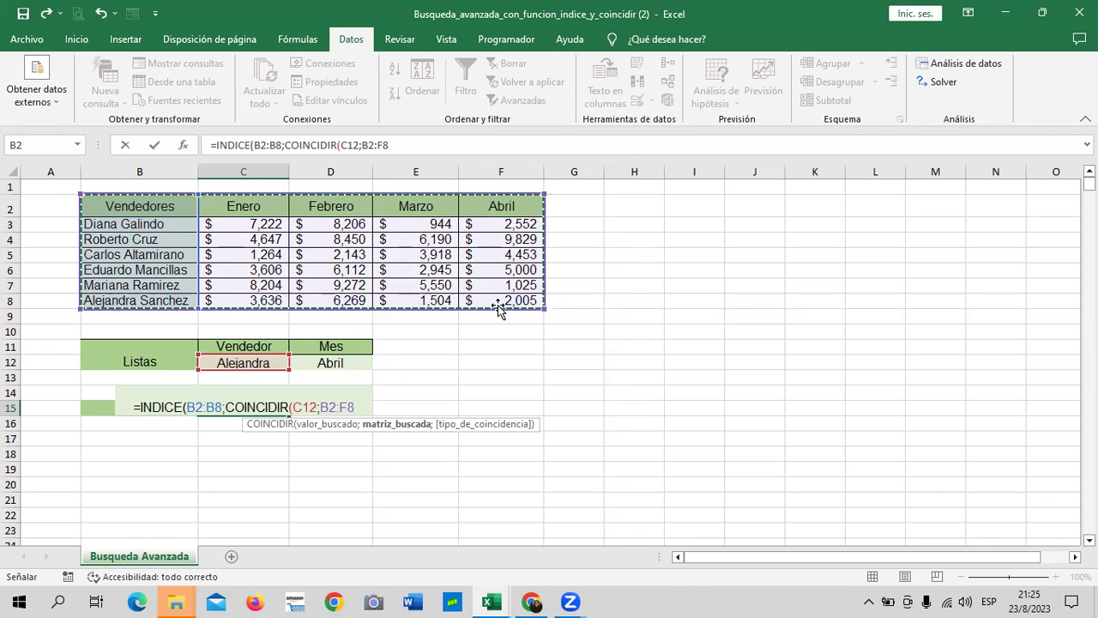
pyautogui.write(';')
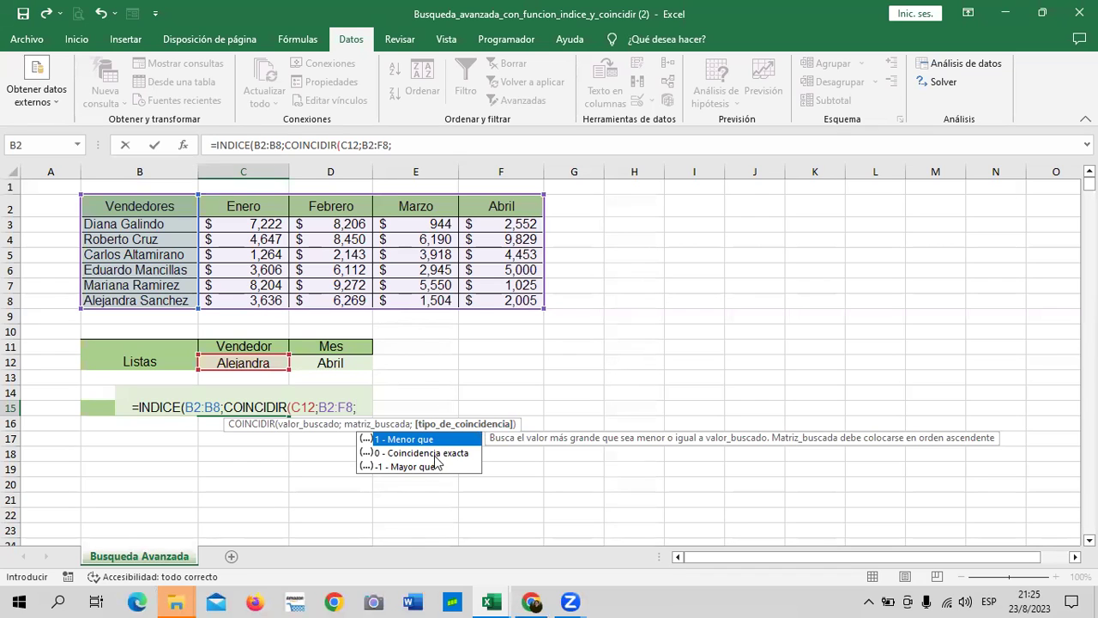
pyautogui.doubleClick(393, 455)
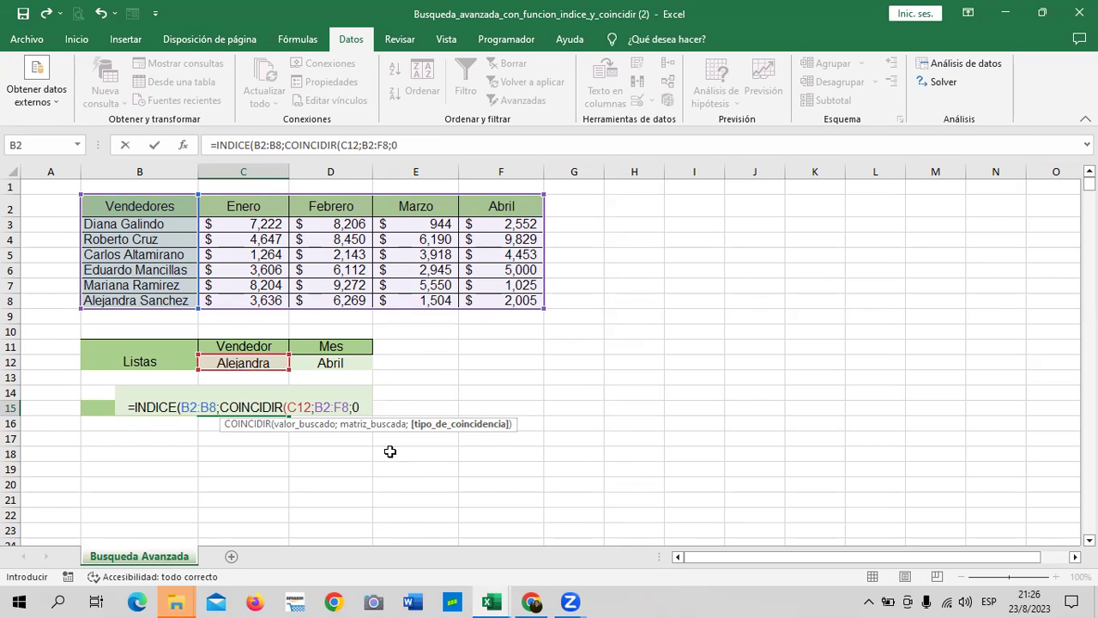
pyautogui.write(');')
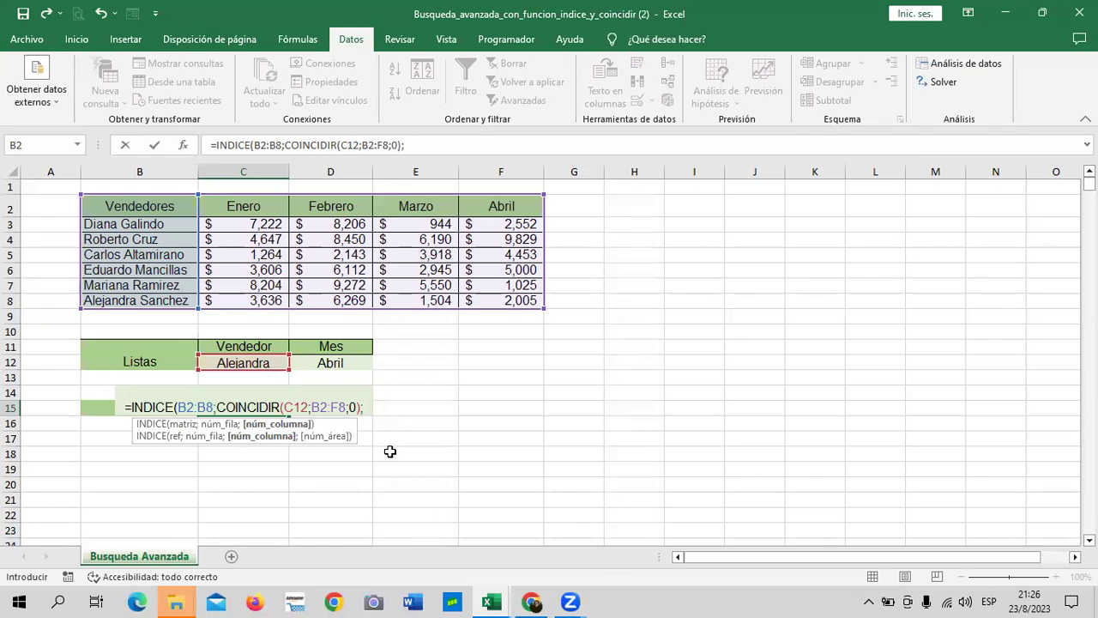
pyautogui.write('COI')
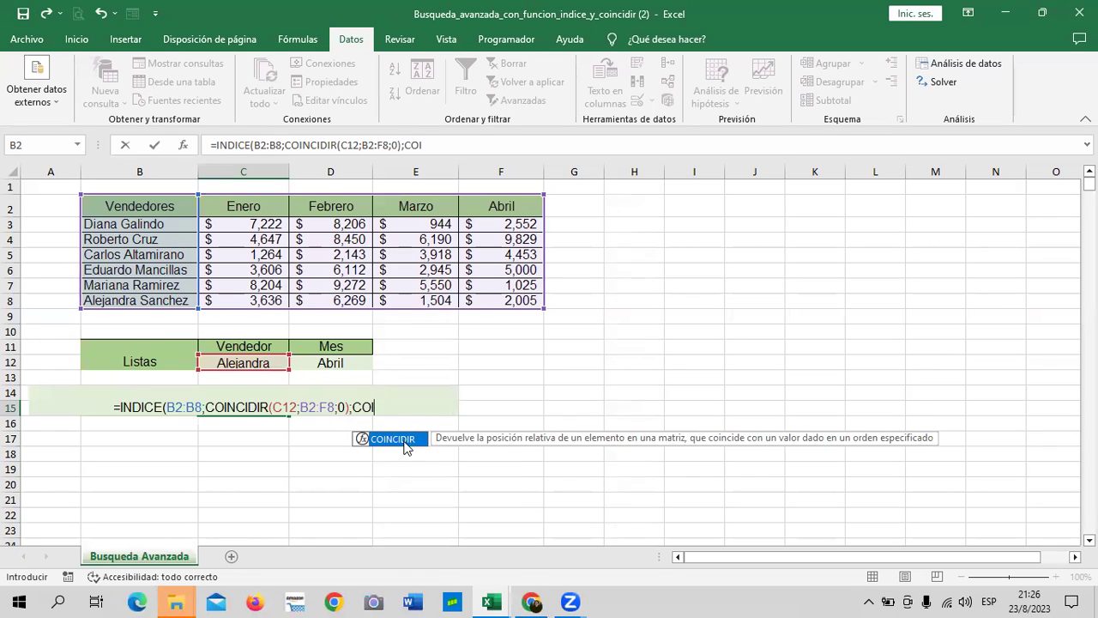
# Step: Complete the column argument COINCIDIR(D12;C2:F2;0), close the brackets and enter the formula
pyautogui.doubleClick(407, 445)
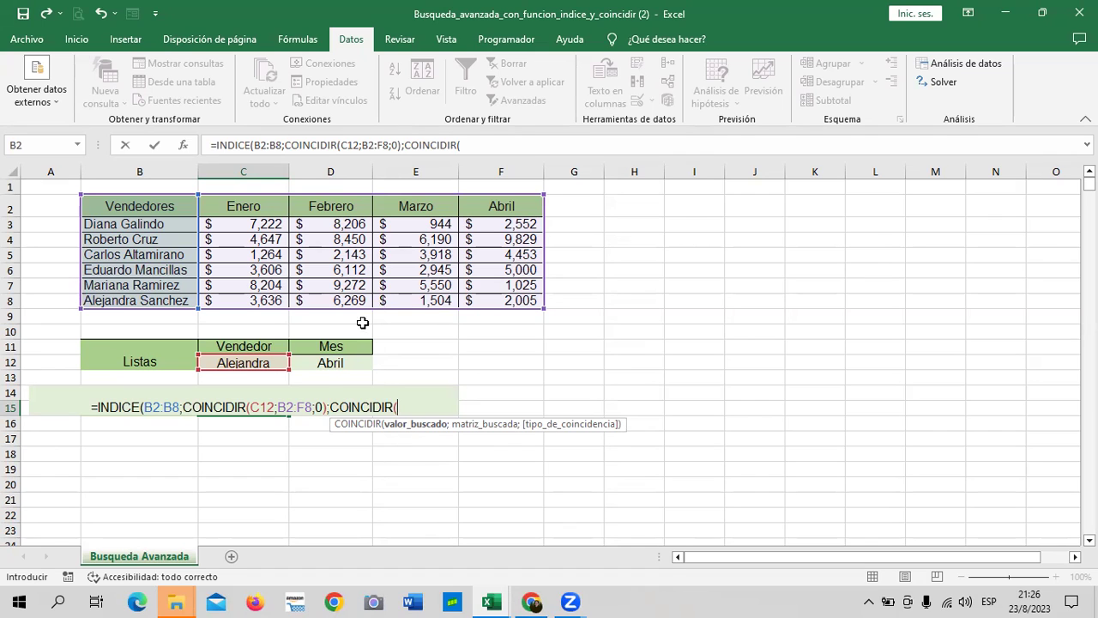
pyautogui.click(333, 362)
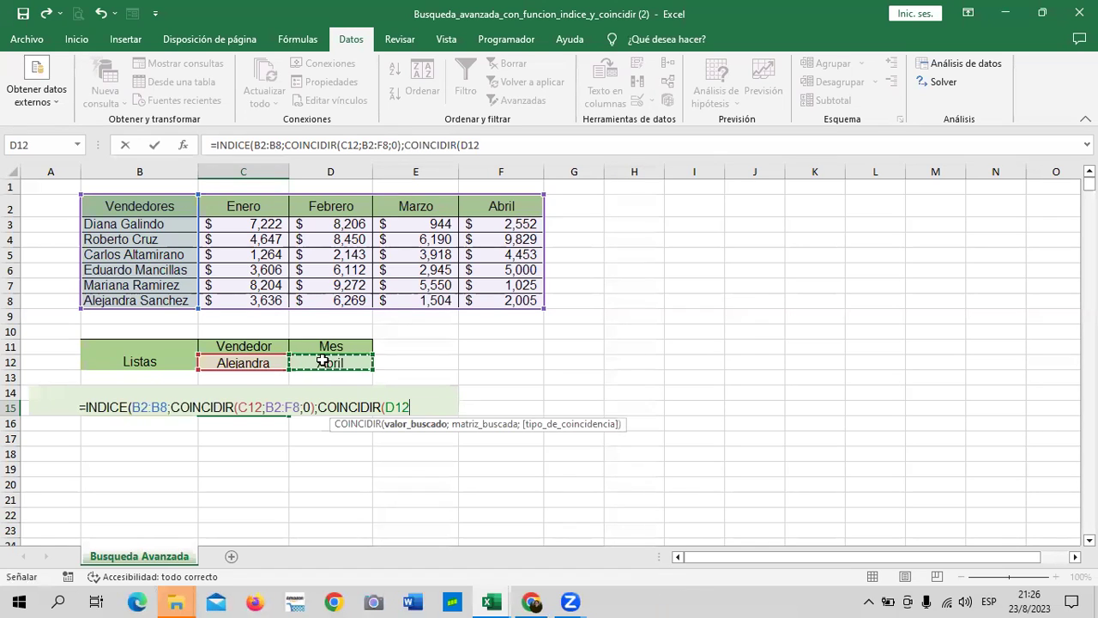
pyautogui.write(';')
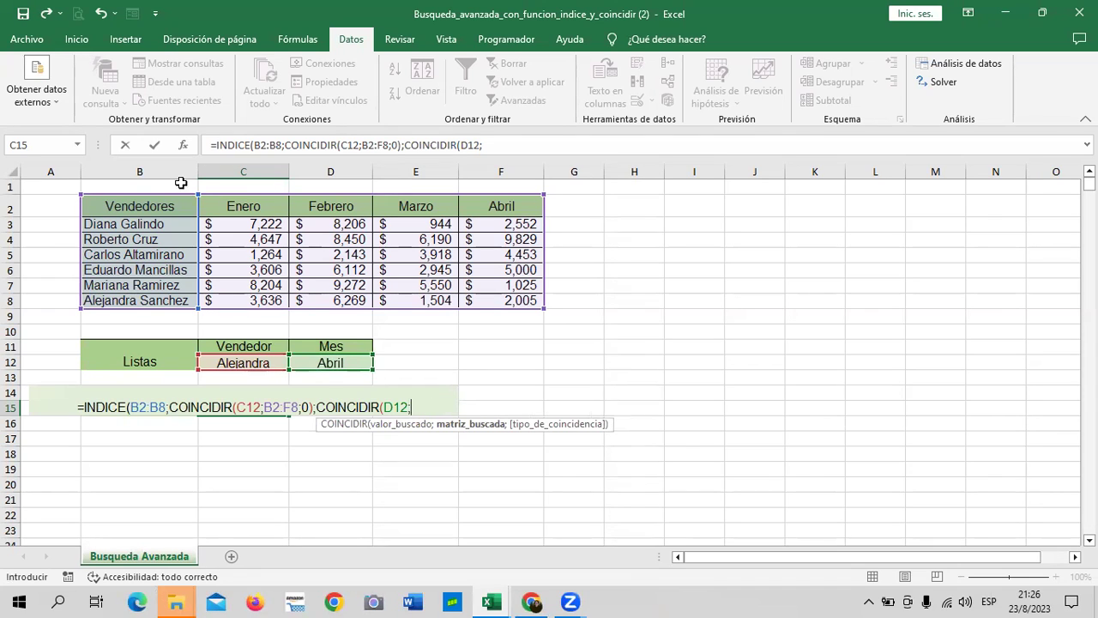
pyautogui.moveTo(225, 206)
pyautogui.mouseDown()
pyautogui.moveTo(484, 221)
pyautogui.moveTo(498, 207)
pyautogui.mouseUp()
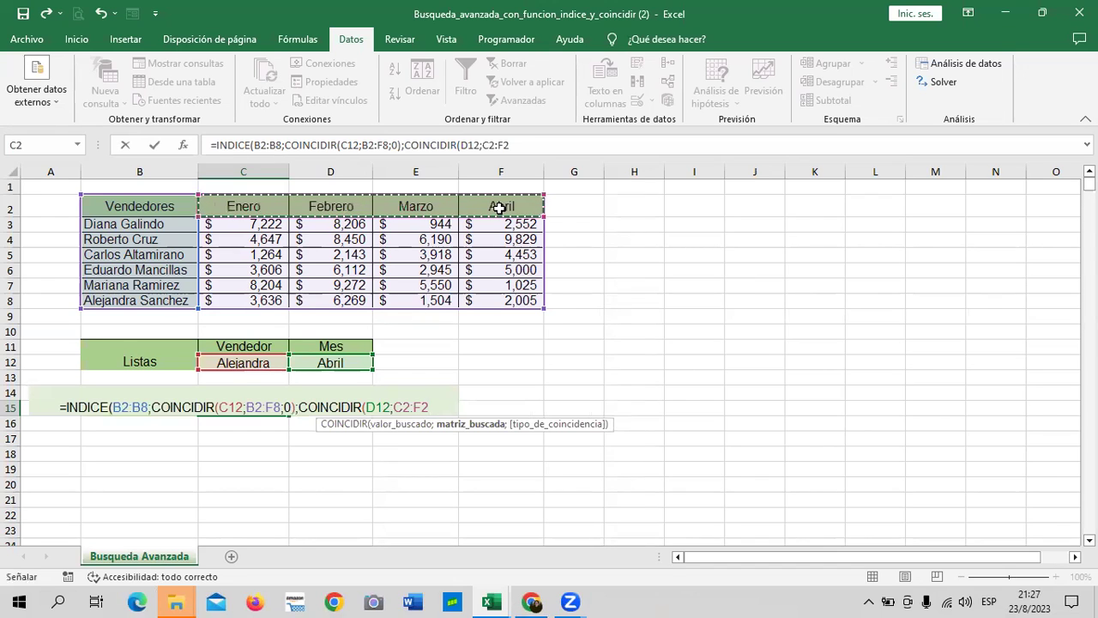
pyautogui.write(';')
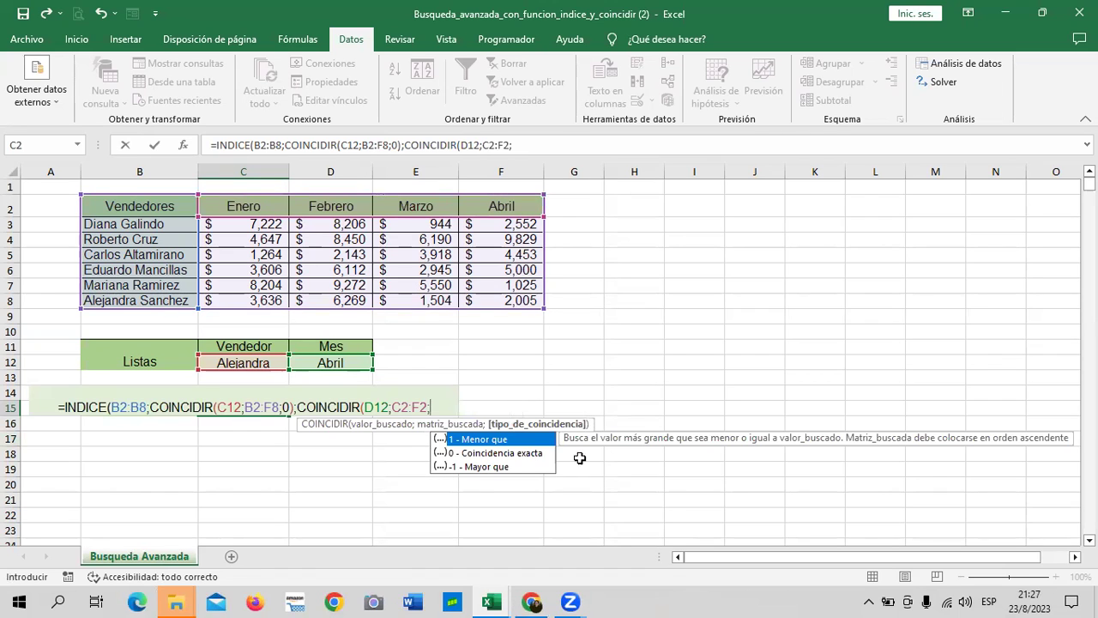
pyautogui.doubleClick(477, 452)
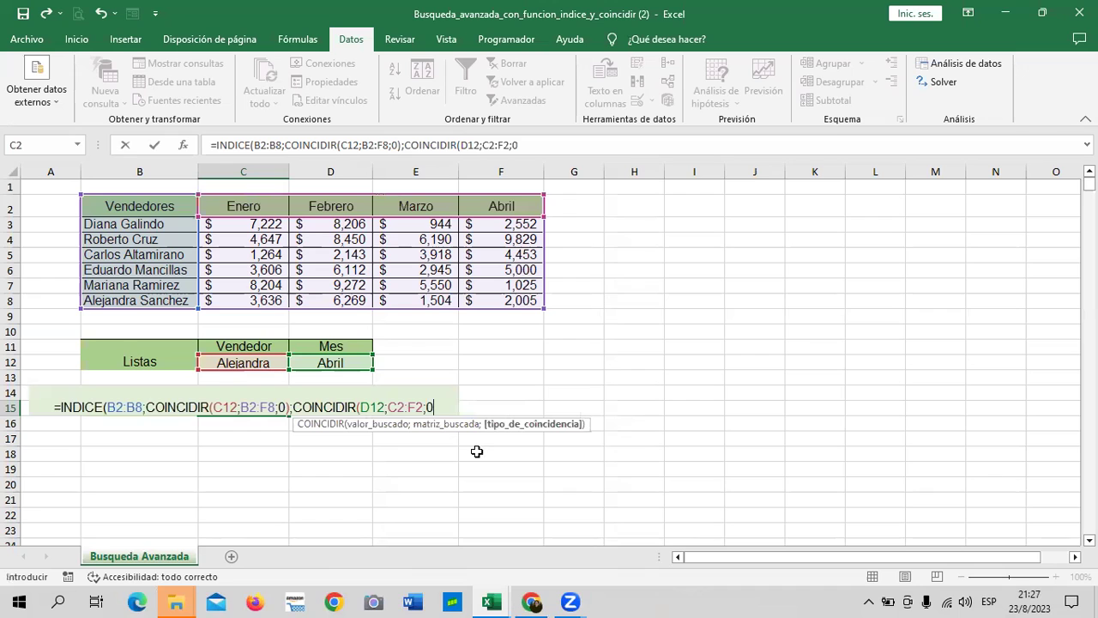
pyautogui.write(')')
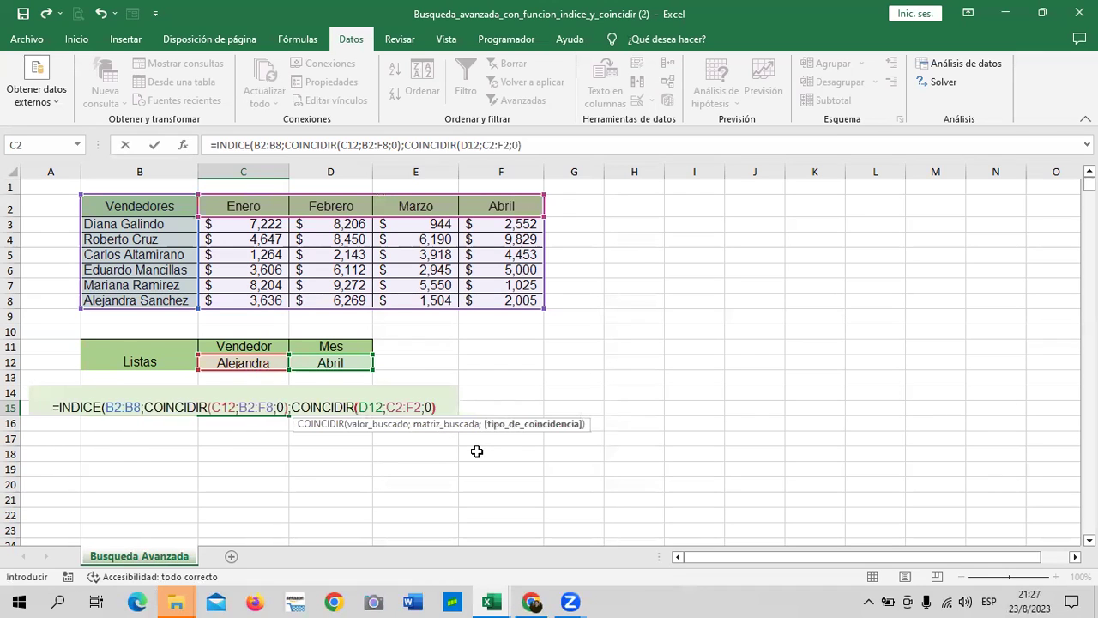
pyautogui.write(')')
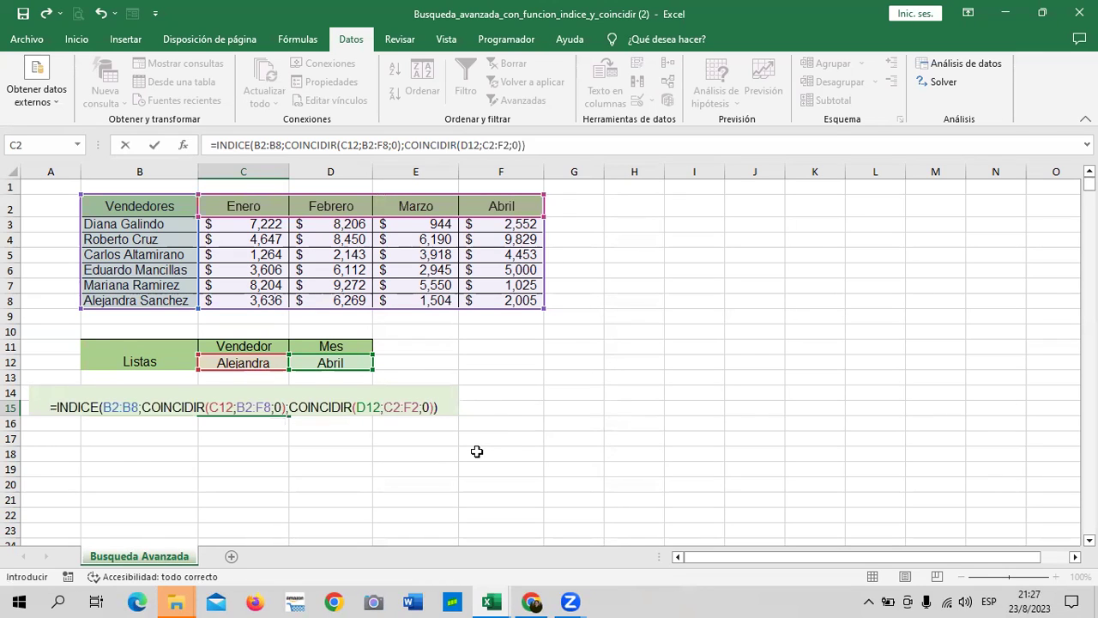
pyautogui.press('Return')
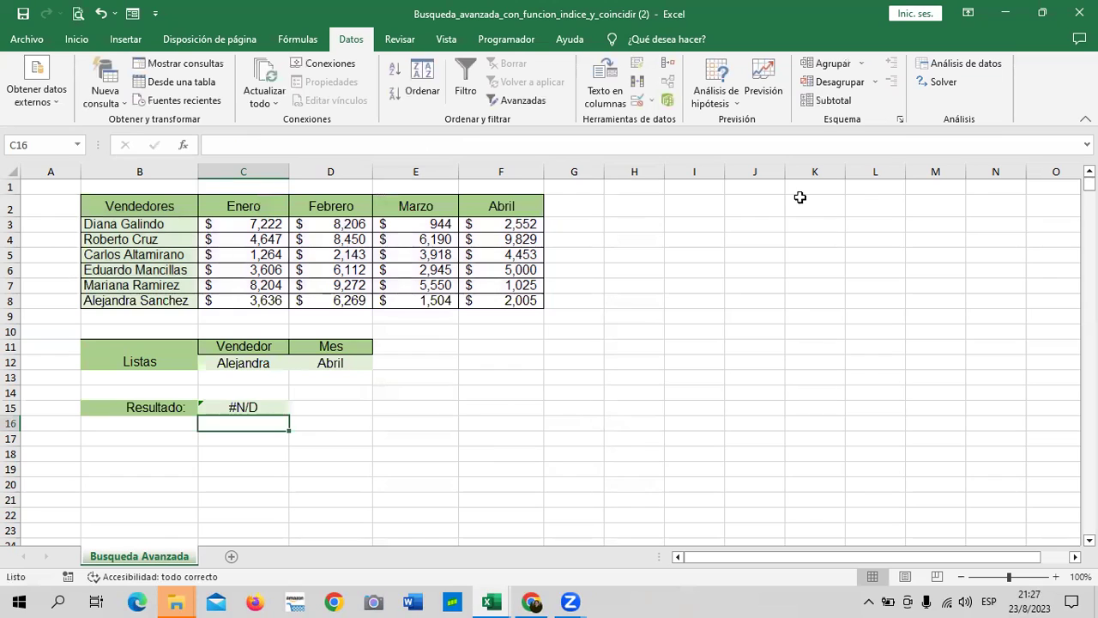
# Step: Set the Mes in D12 to Enero and the Vendedor in C12 to the second listed salesperson
pyautogui.click(248, 406)
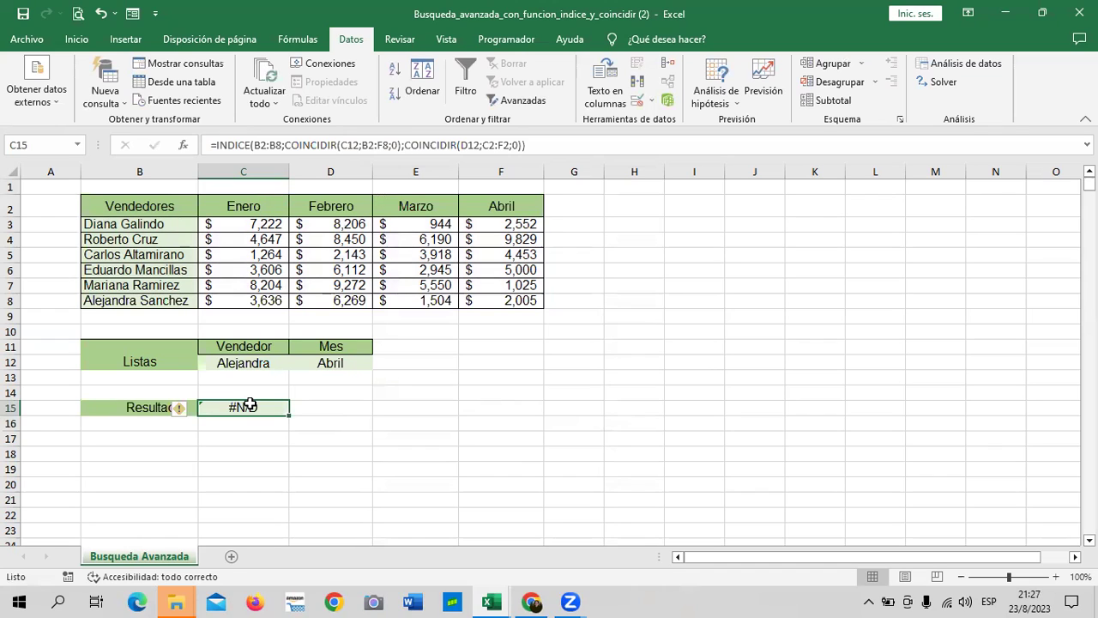
pyautogui.click(361, 363)
pyautogui.click(379, 362)
pyautogui.click(352, 376)
pyautogui.click(262, 409)
pyautogui.click(251, 361)
pyautogui.click(296, 363)
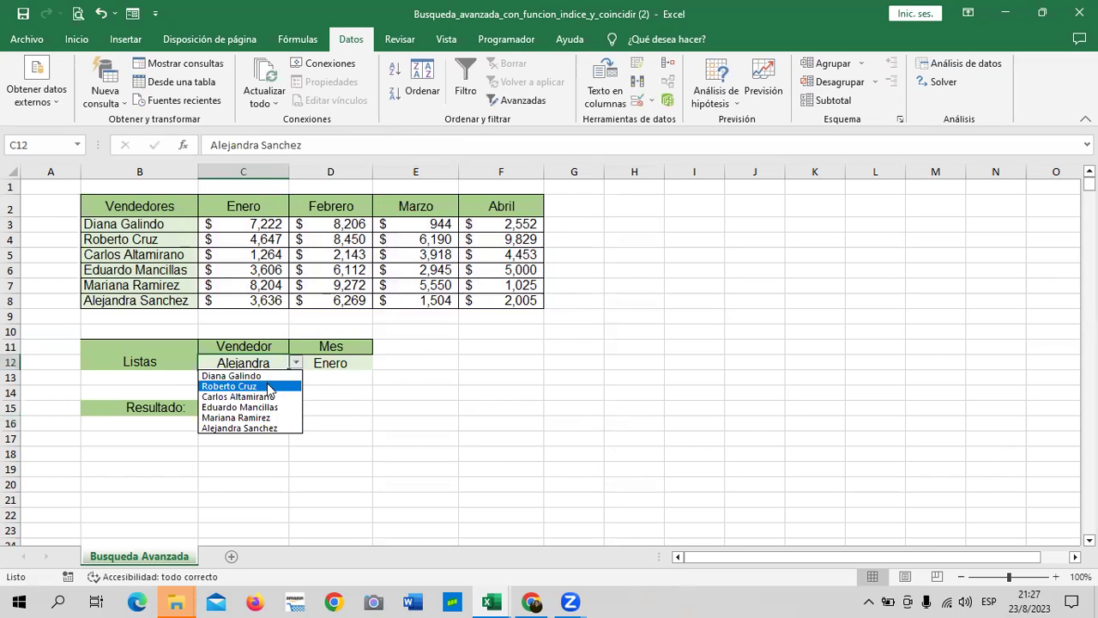
pyautogui.click(271, 386)
pyautogui.click(358, 405)
pyautogui.click(275, 407)
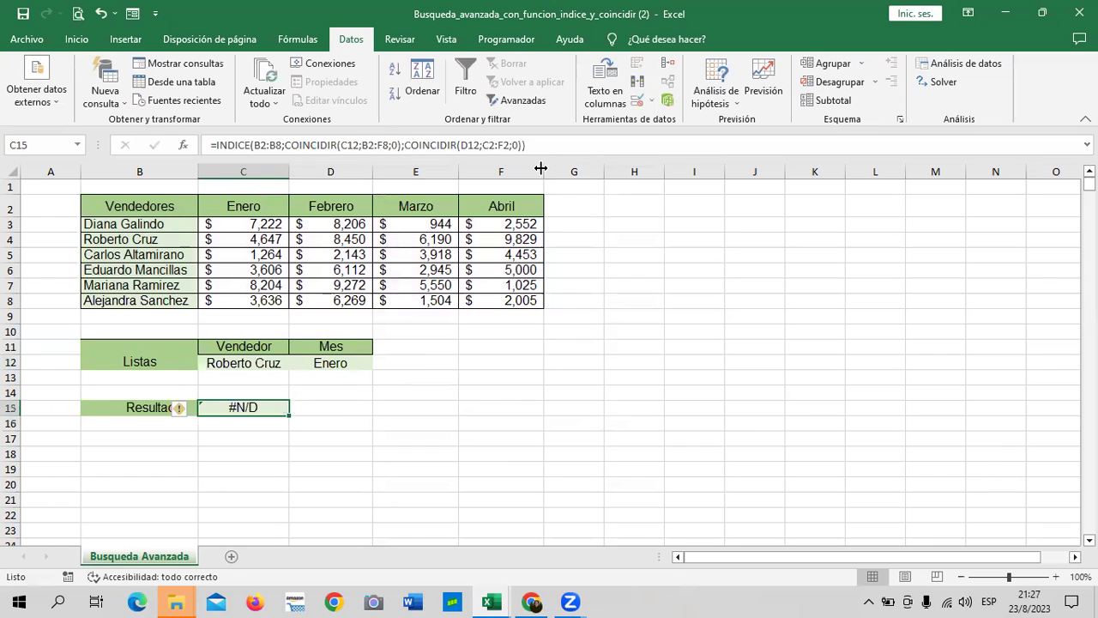
# Step: Change the INDICE array in C15 from B2:B8 to B2:F8 and commit it
pyautogui.click(555, 143)
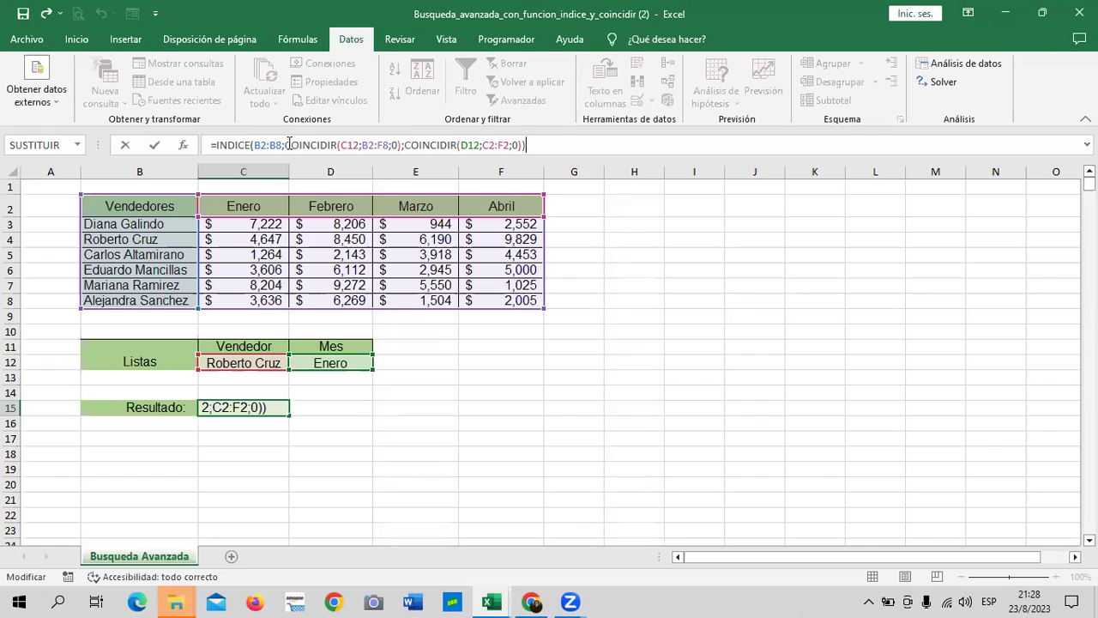
pyautogui.click(282, 145)
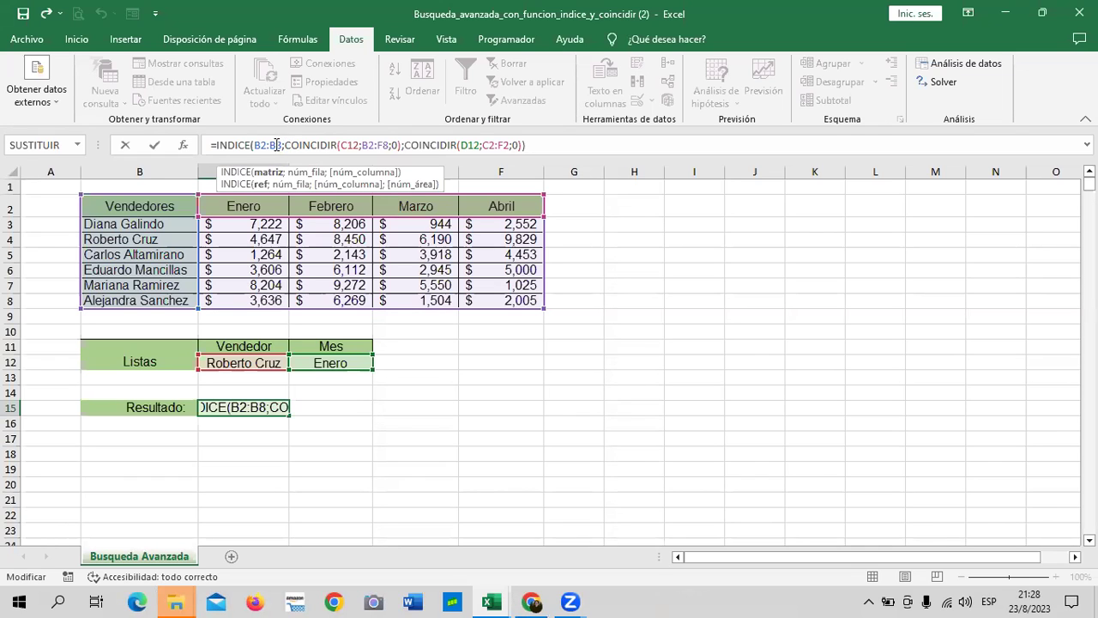
pyautogui.press('Left')
pyautogui.press('BackSpace')
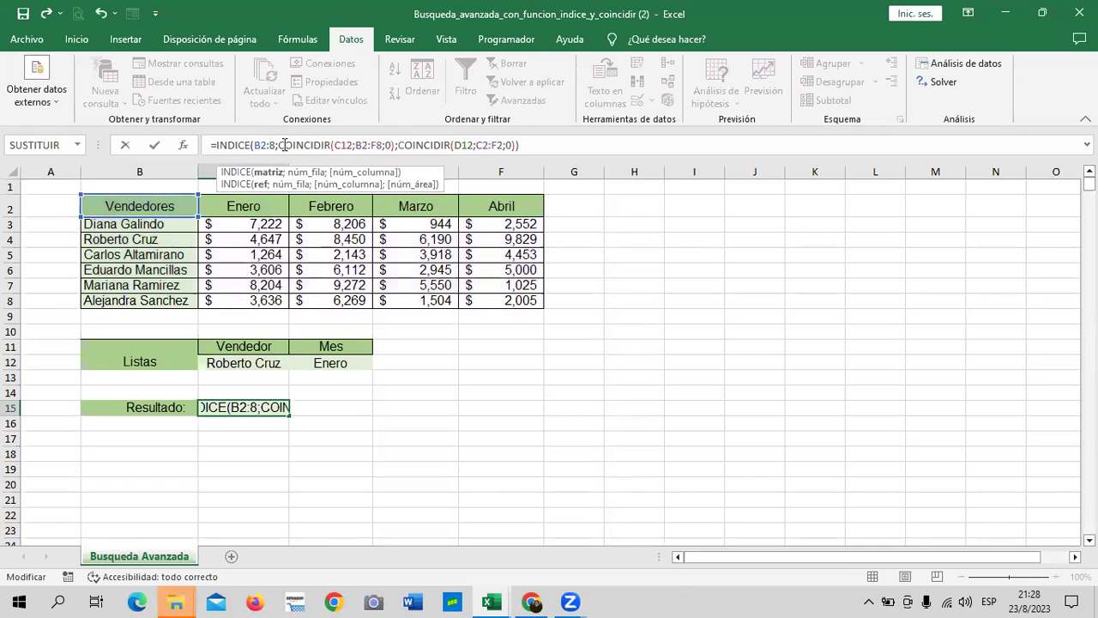
pyautogui.write('F')
pyautogui.press('Return')
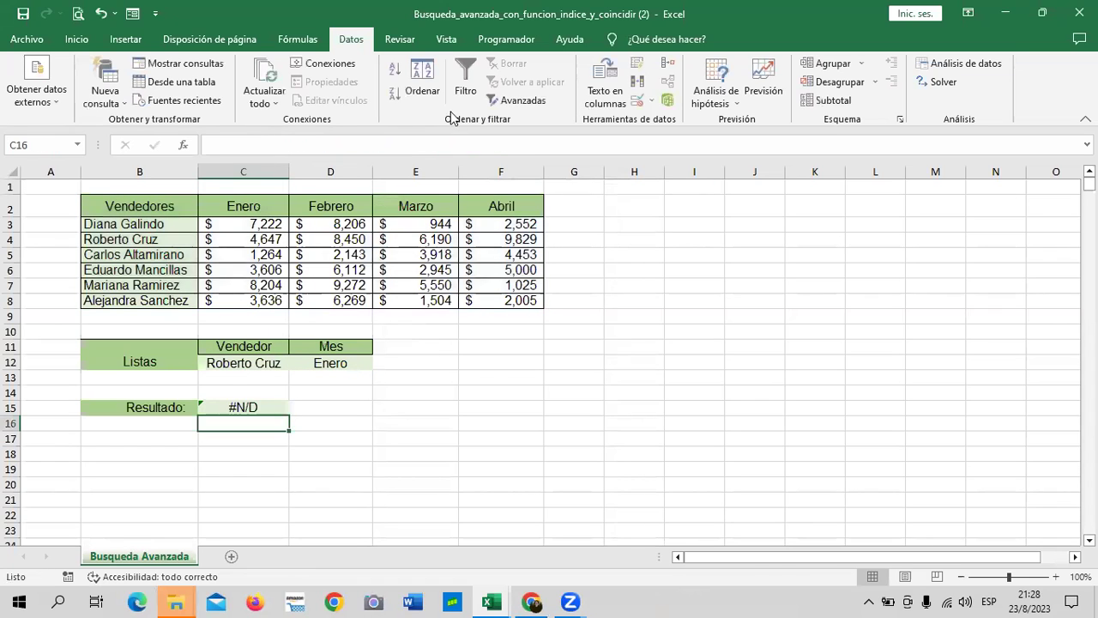
pyautogui.click(594, 145)
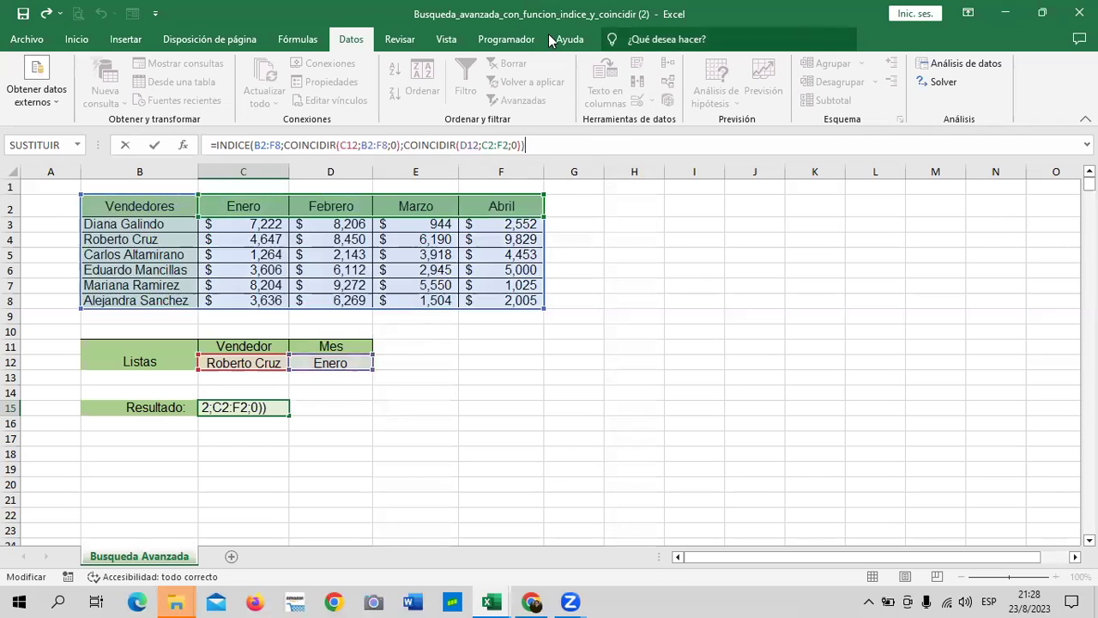
# Step: Change the seller COINCIDIR range in C15 from B2:F8 to B2:B8 and commit the formula
pyautogui.click(388, 145)
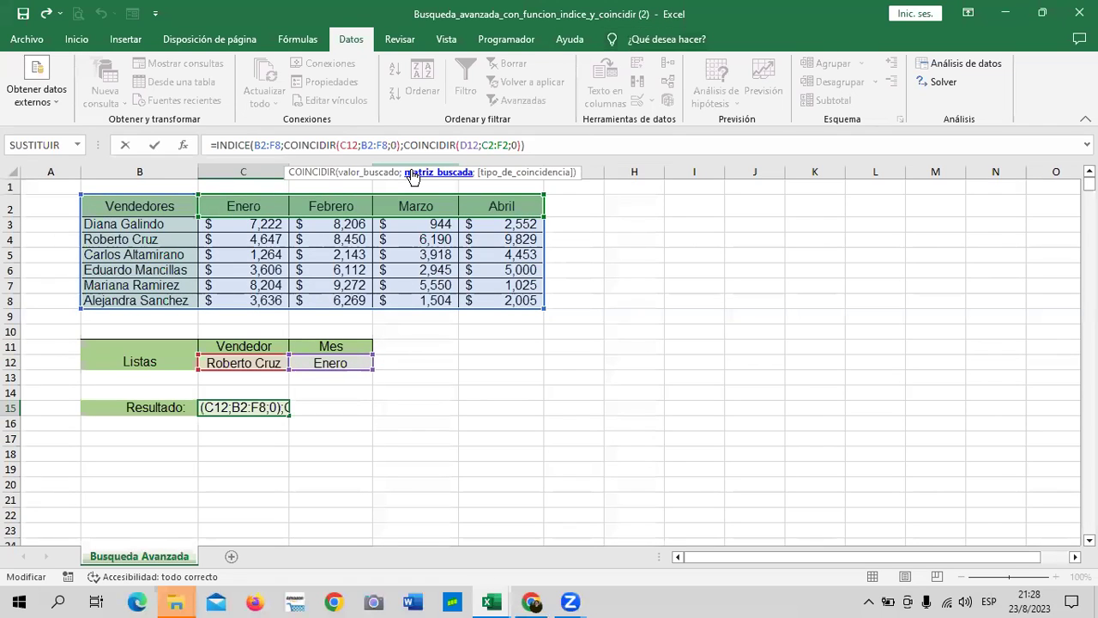
pyautogui.press('BackSpace')
pyautogui.press('BackSpace')
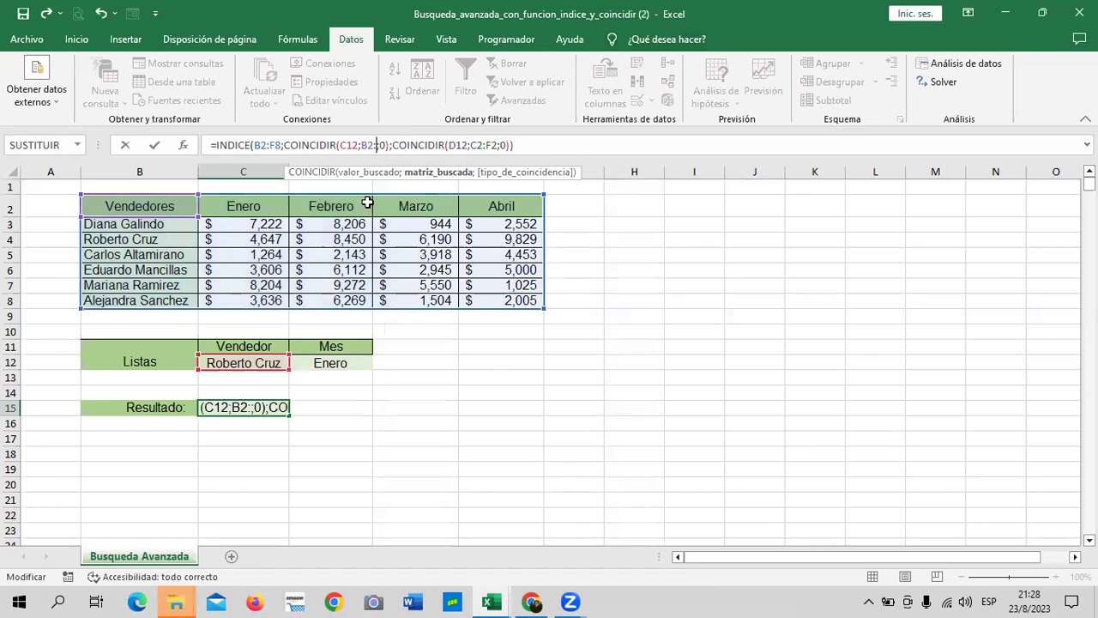
pyautogui.write('b')
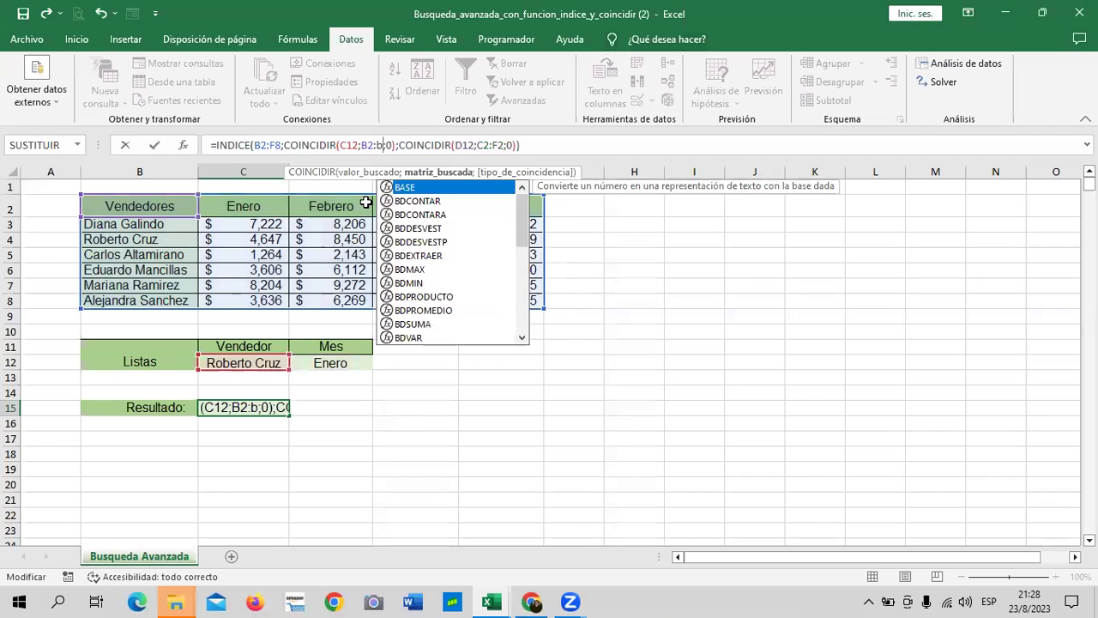
pyautogui.press('BackSpace')
pyautogui.write('B8')
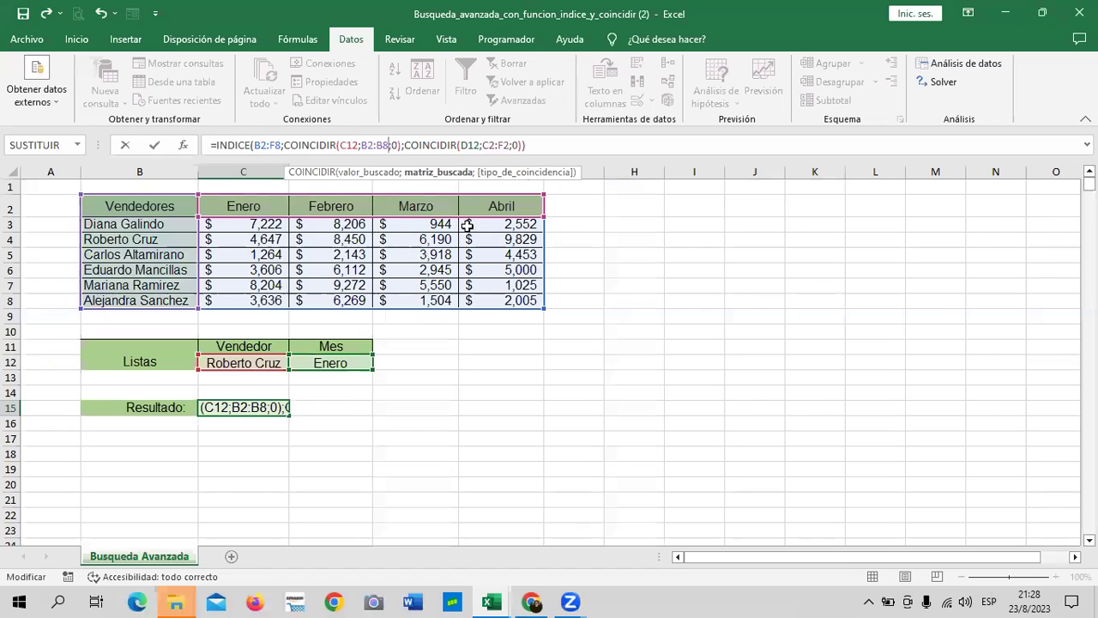
pyautogui.click(530, 147)
pyautogui.press('Return')
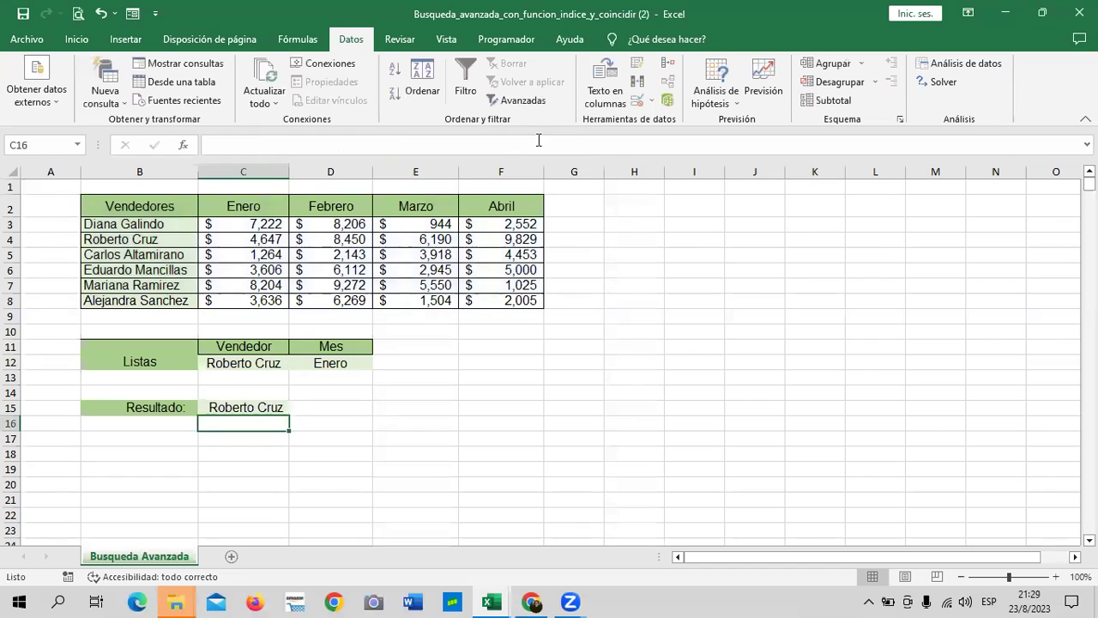
pyautogui.click(222, 411)
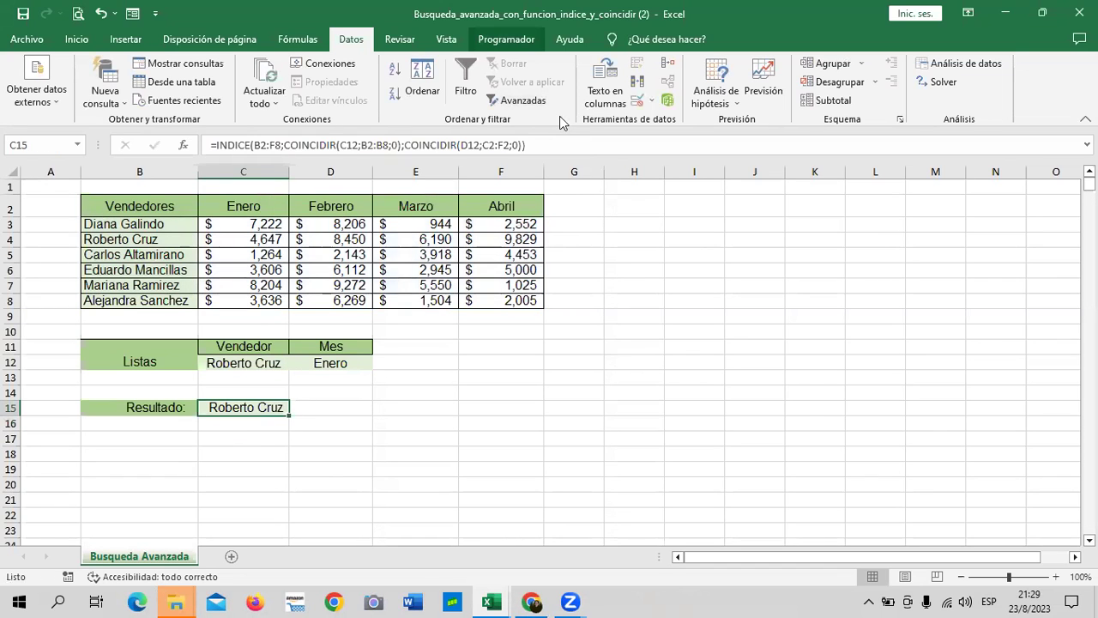
pyautogui.click(547, 145)
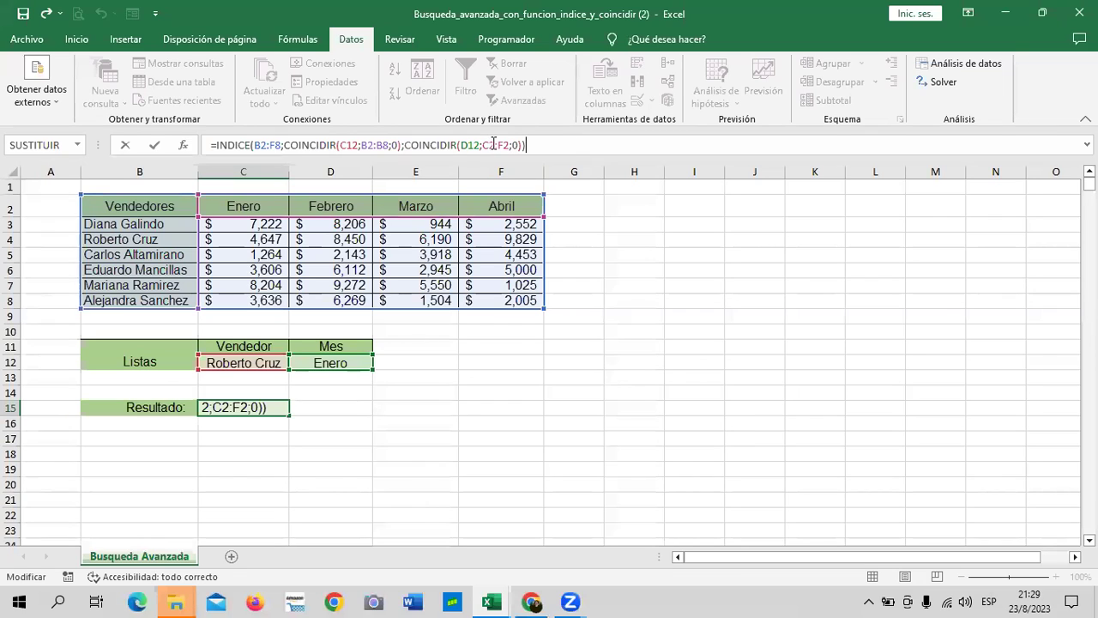
# Step: Change the month COINCIDIR range from C2:F2 to B2:F2 so Resultado shows $ 4,647
pyautogui.click(492, 145)
pyautogui.press('BackSpace')
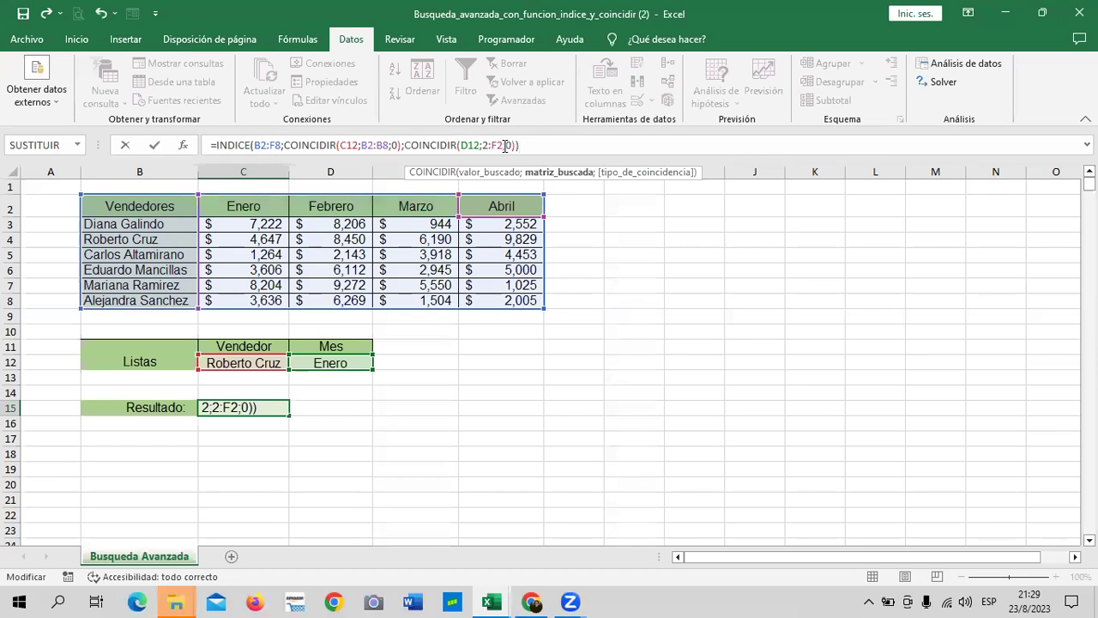
pyautogui.write('B')
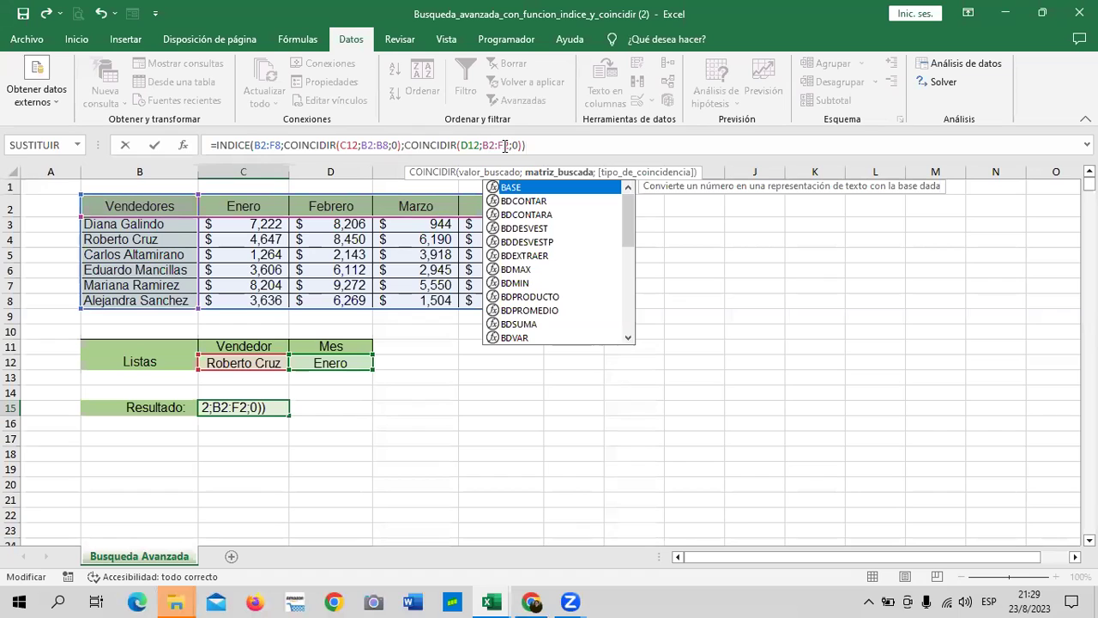
pyautogui.click(595, 144)
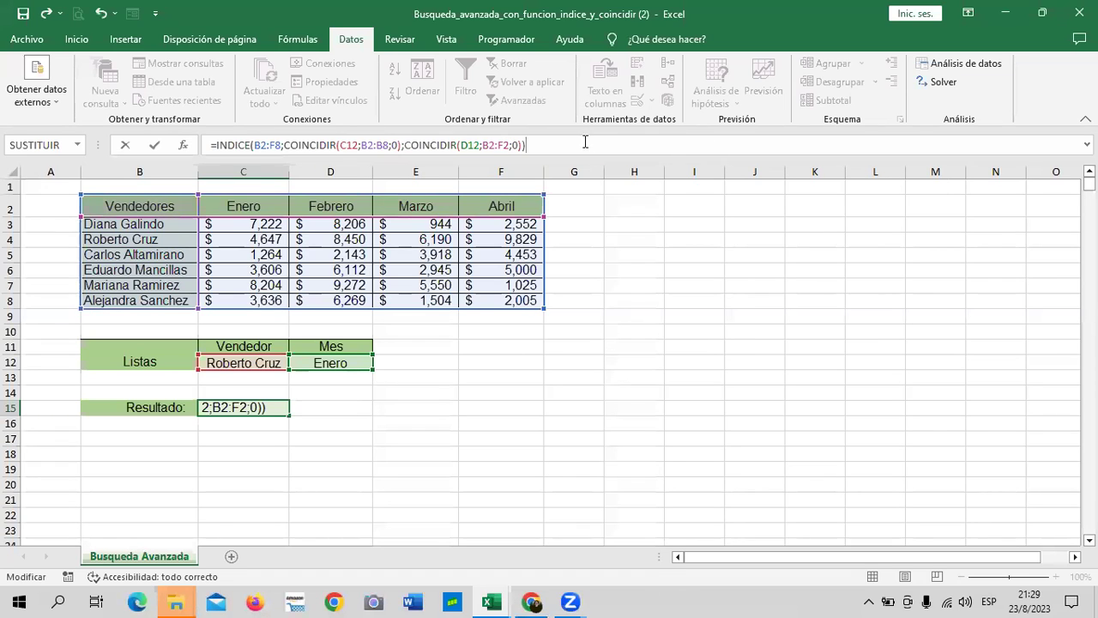
pyautogui.press('Return')
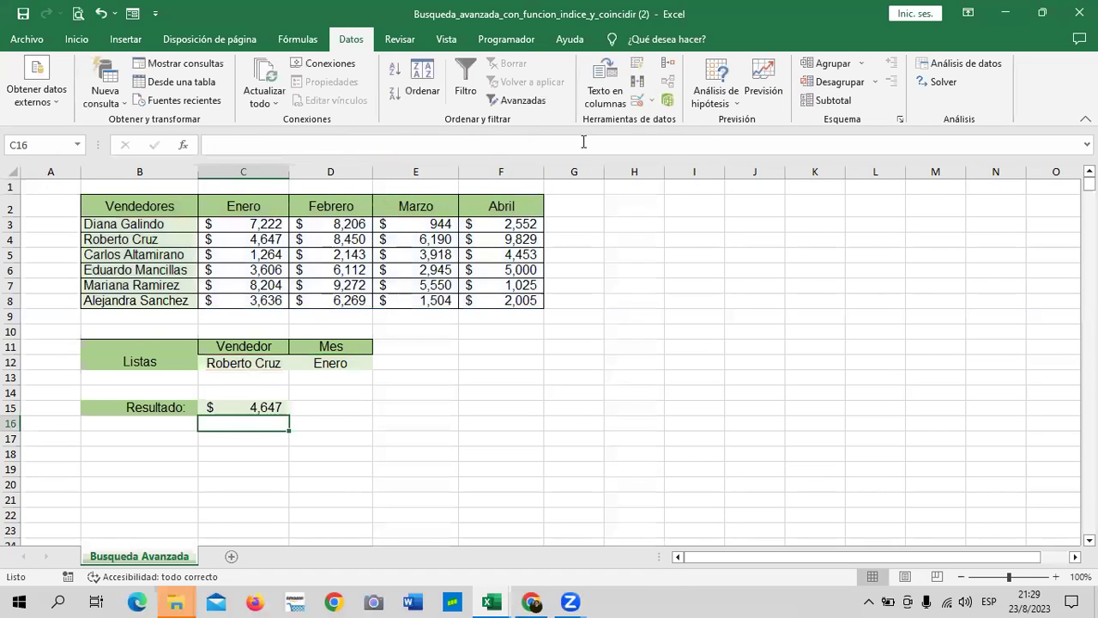
pyautogui.click(260, 407)
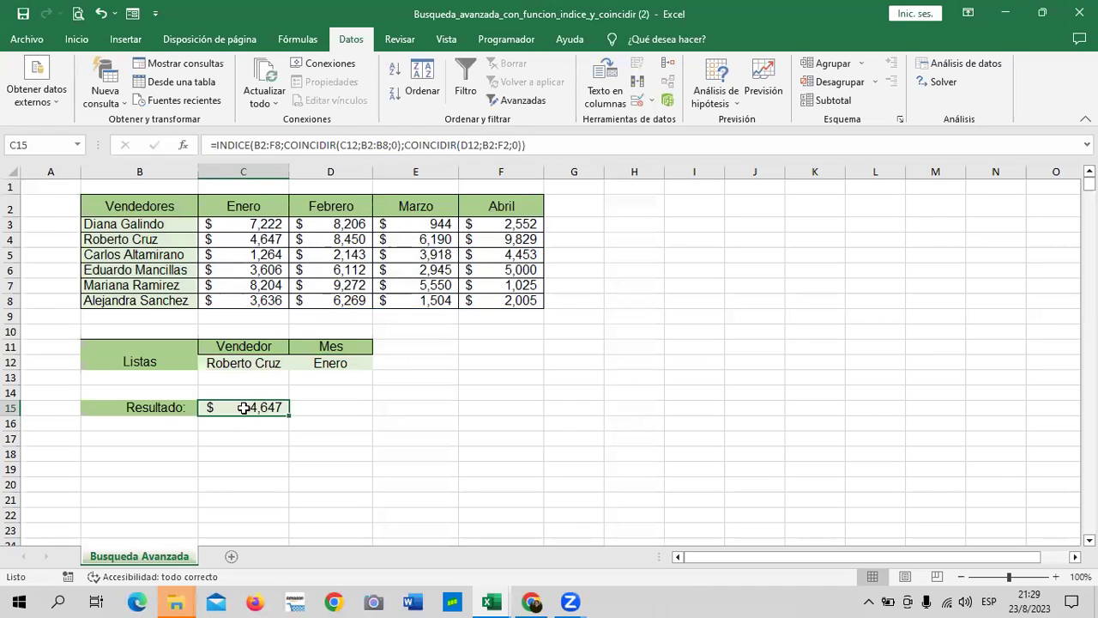
# Step: Set the Vendedor in C12 to the first listed seller and compare against the table
pyautogui.click(243, 362)
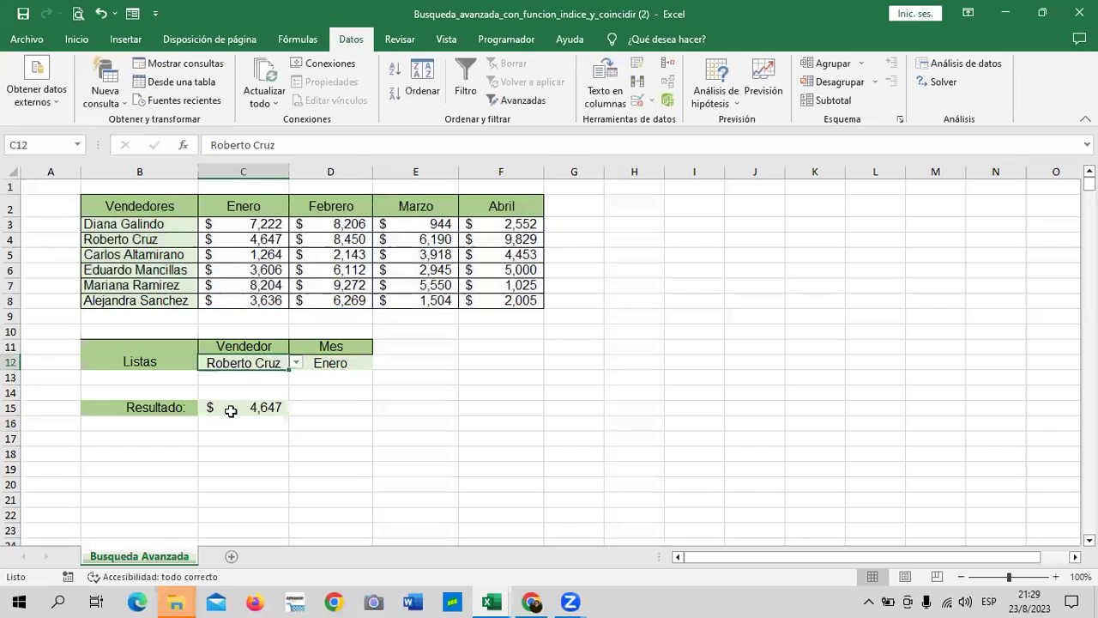
pyautogui.click(231, 411)
pyautogui.click(326, 362)
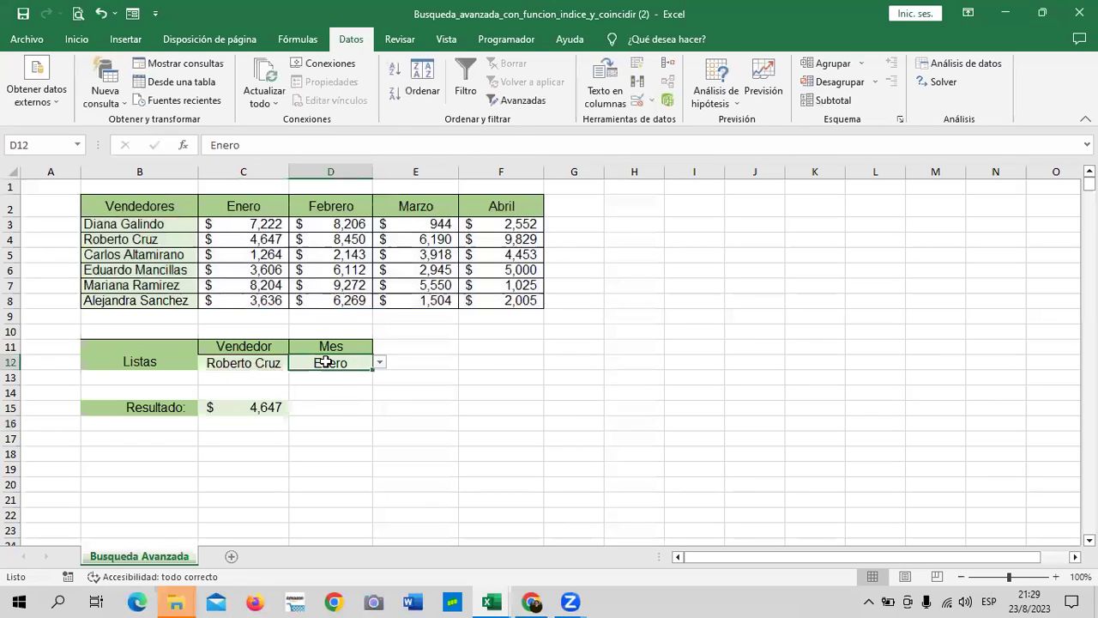
pyautogui.click(237, 408)
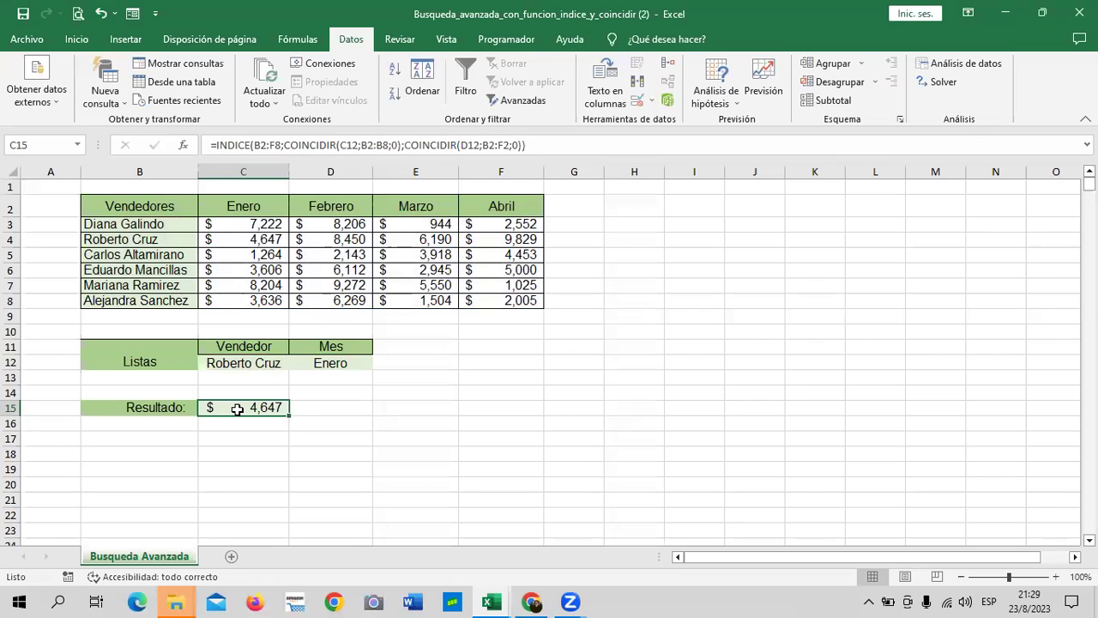
pyautogui.click(249, 366)
pyautogui.click(295, 363)
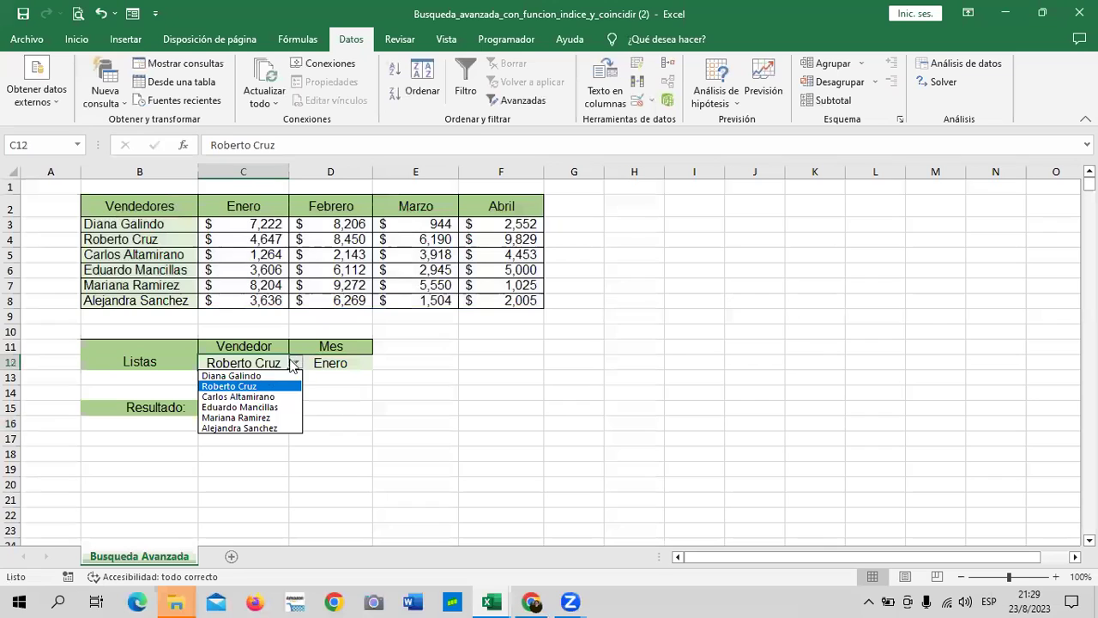
pyautogui.click(267, 375)
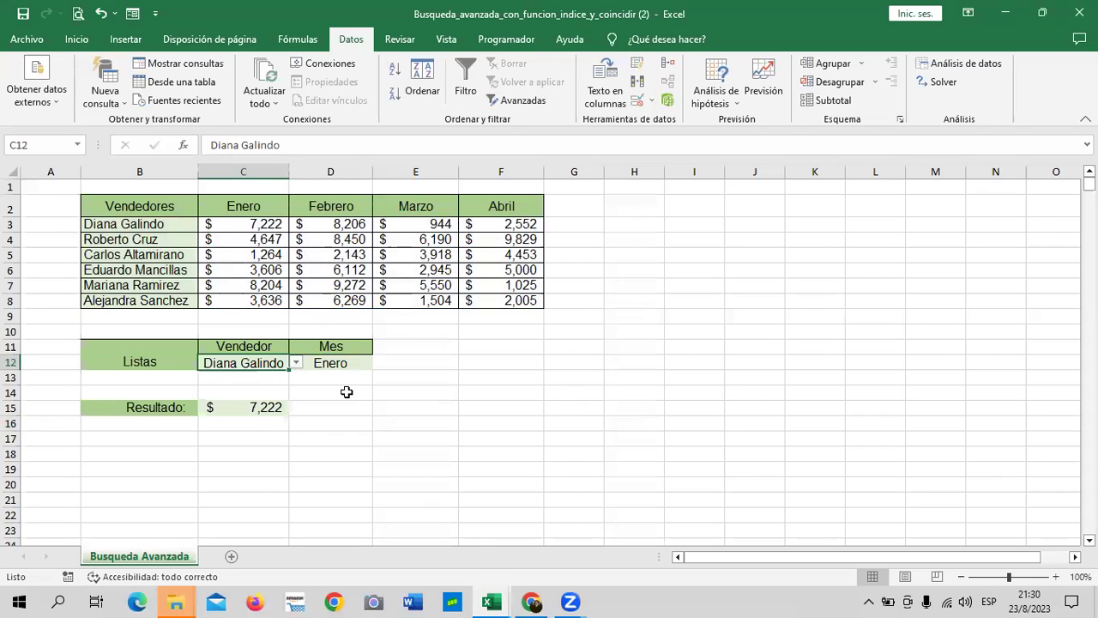
pyautogui.click(252, 224)
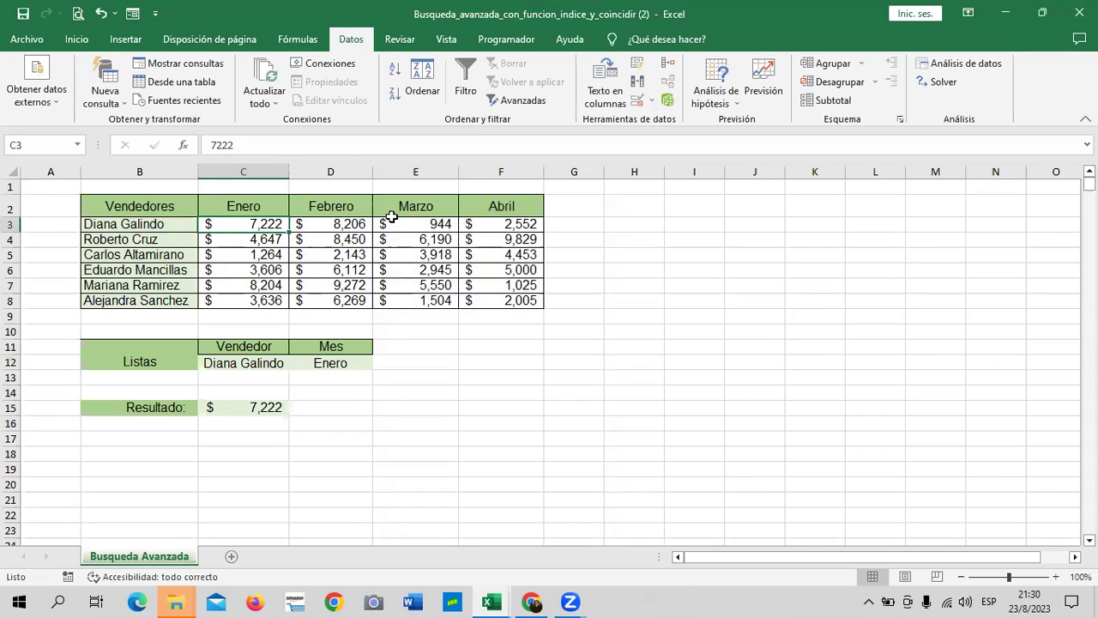
# Step: Set the Mes in D12 to Abril after trying Febrero, giving $ 2,552 in Resultado
pyautogui.click(354, 363)
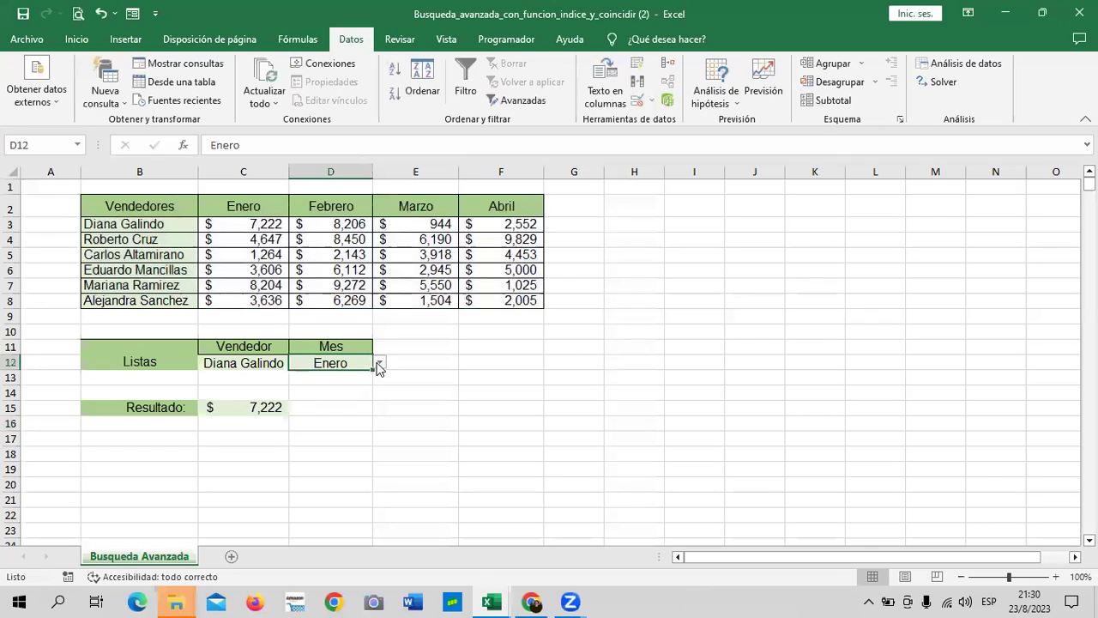
pyautogui.click(379, 363)
pyautogui.click(368, 387)
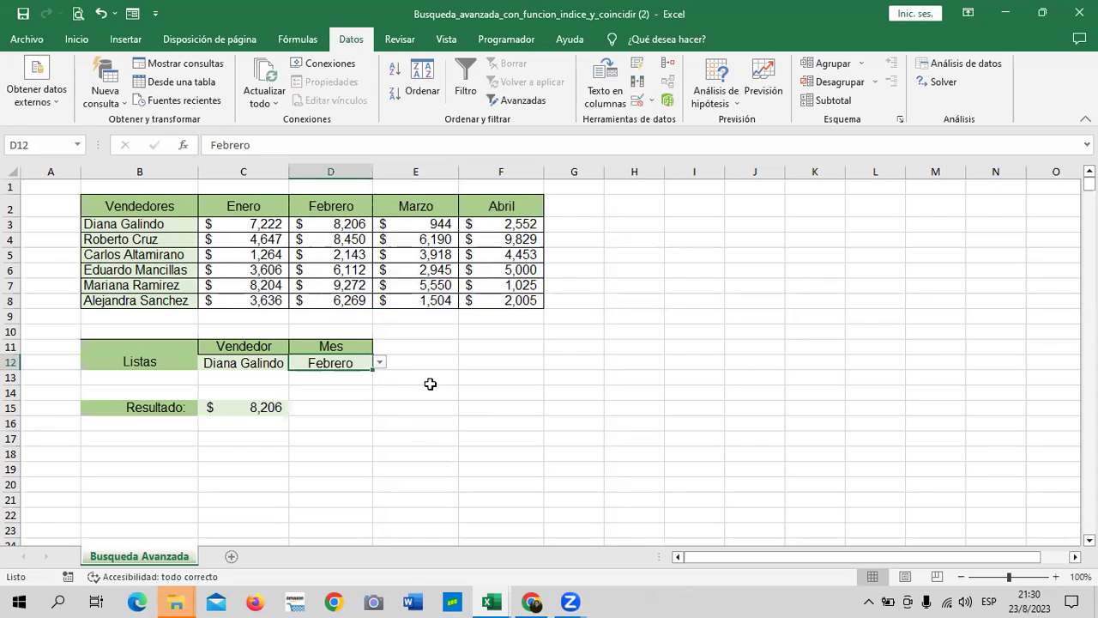
pyautogui.click(375, 363)
pyautogui.click(351, 409)
pyautogui.click(258, 404)
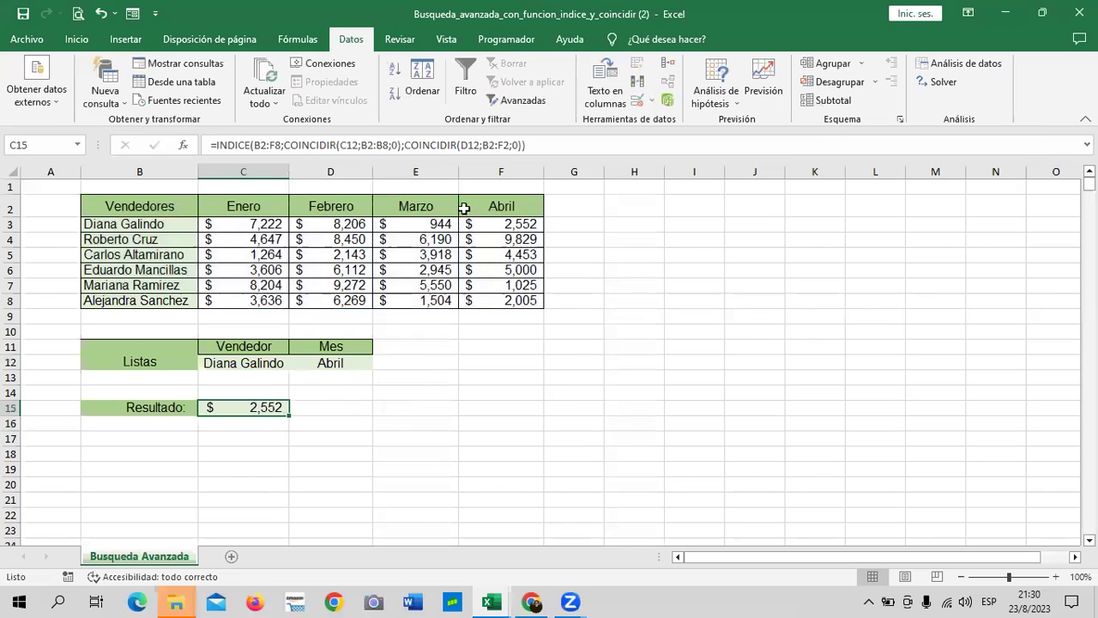
pyautogui.click(552, 143)
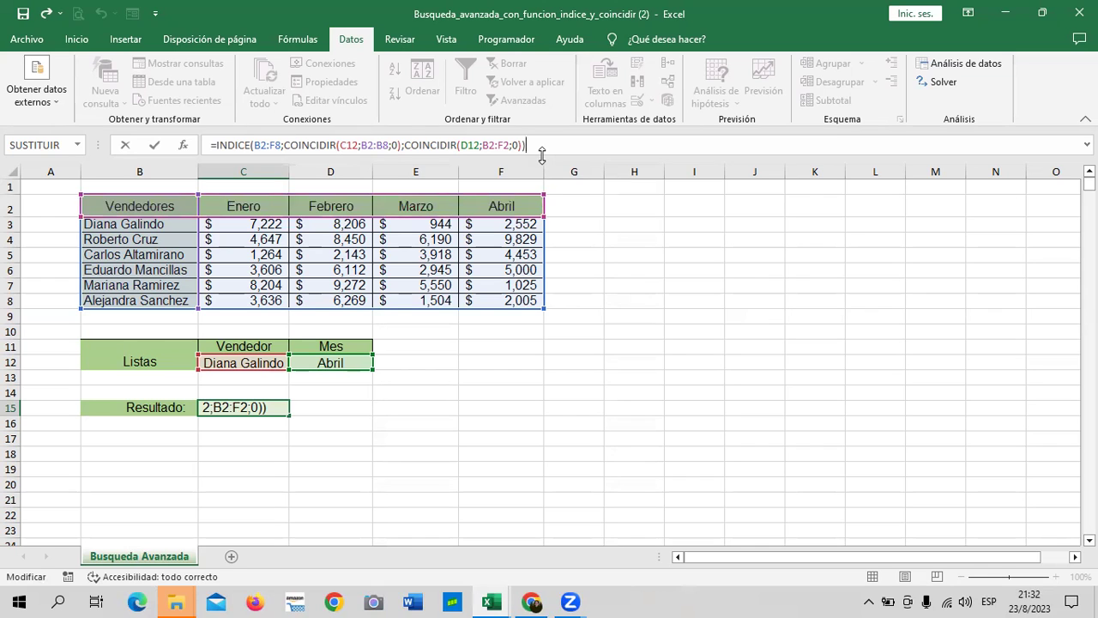
# Step: Commit the INDICE/COINCIDIR lookup in C15, pick a vendor in C12, and check his table row
pyautogui.press('Return')
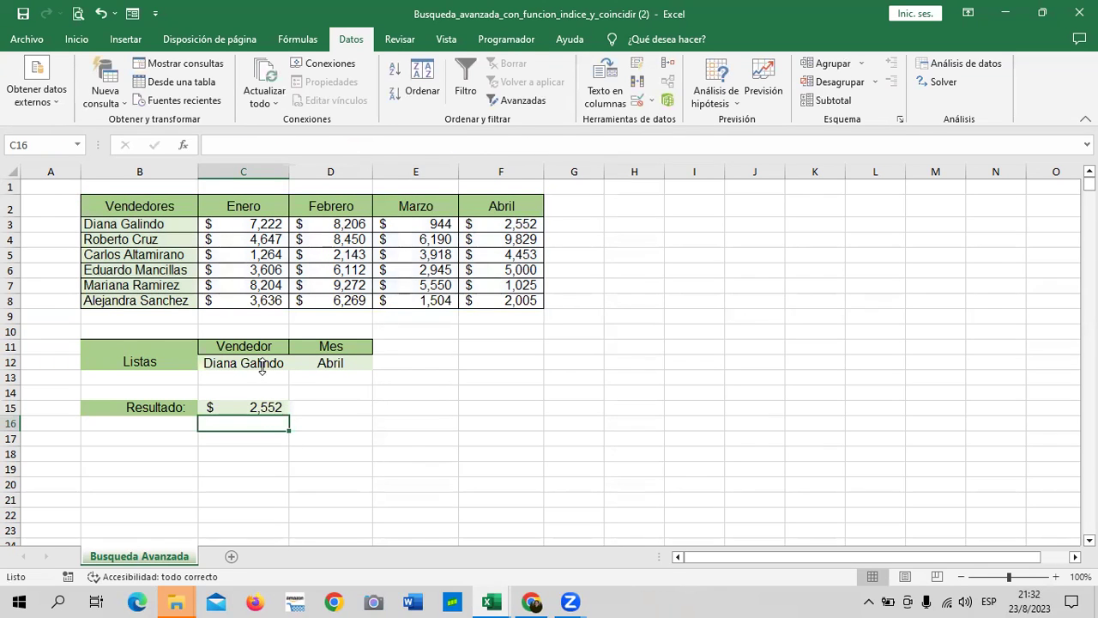
pyautogui.click(262, 365)
pyautogui.click(295, 362)
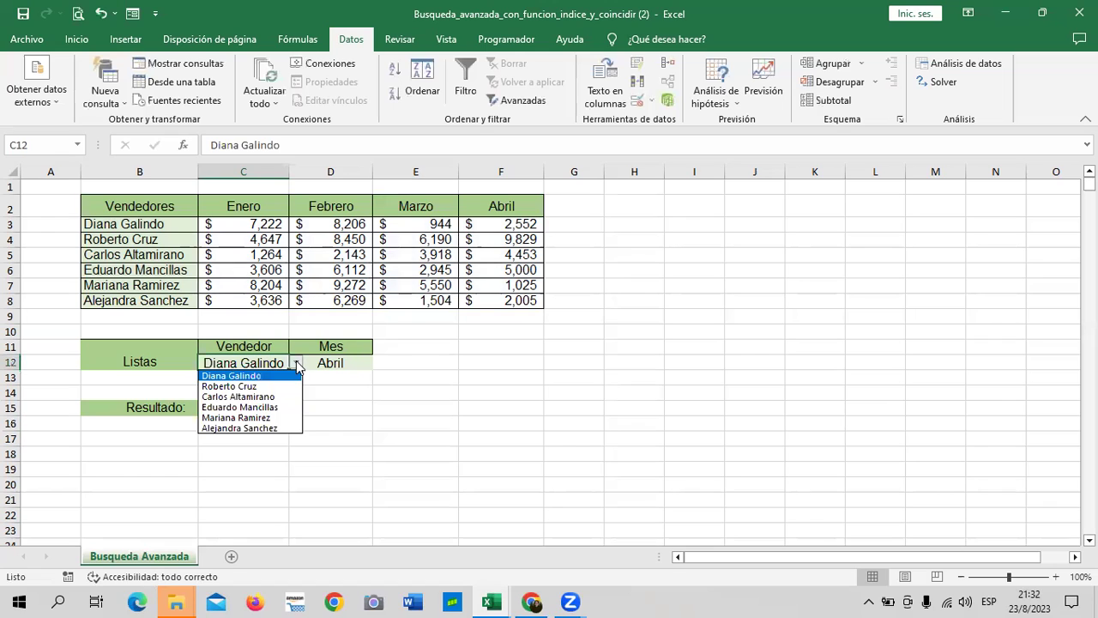
pyautogui.click(252, 396)
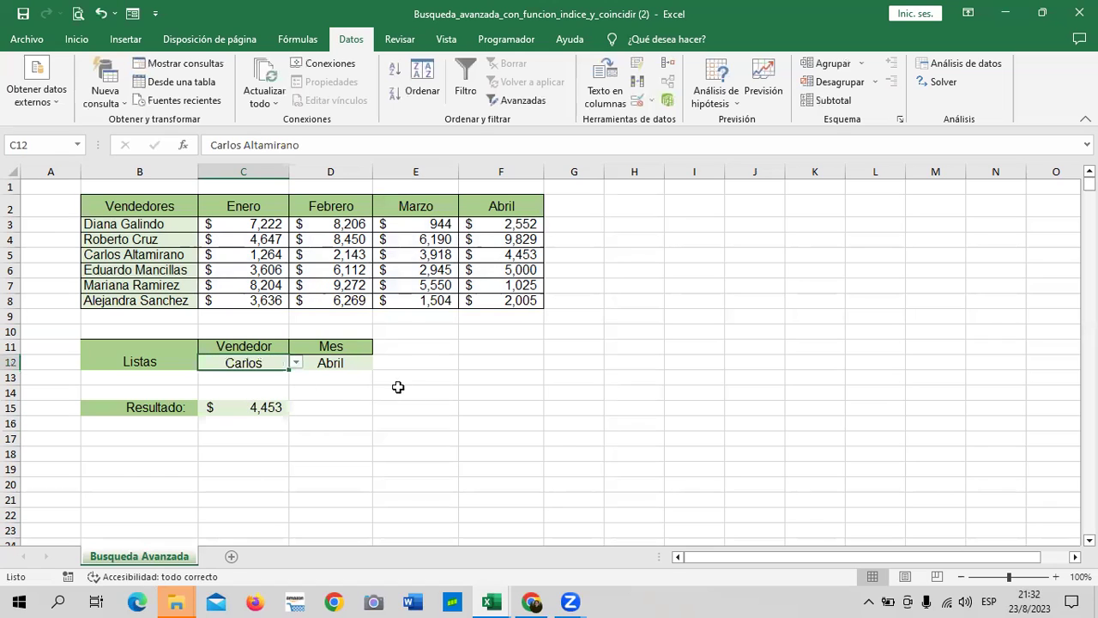
pyautogui.click(254, 410)
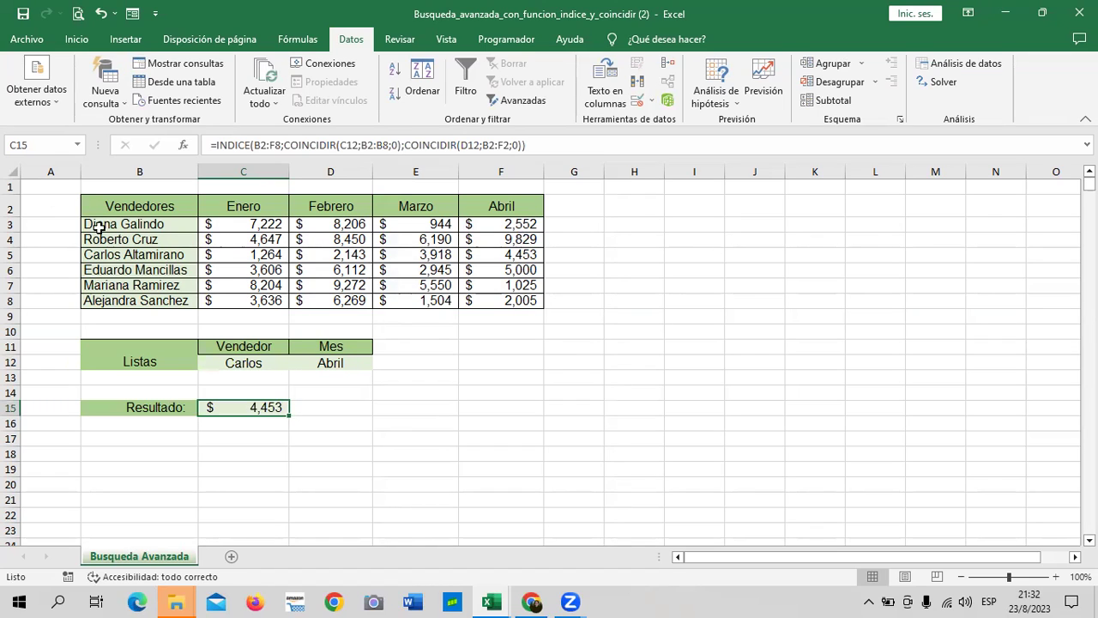
pyautogui.click(91, 255)
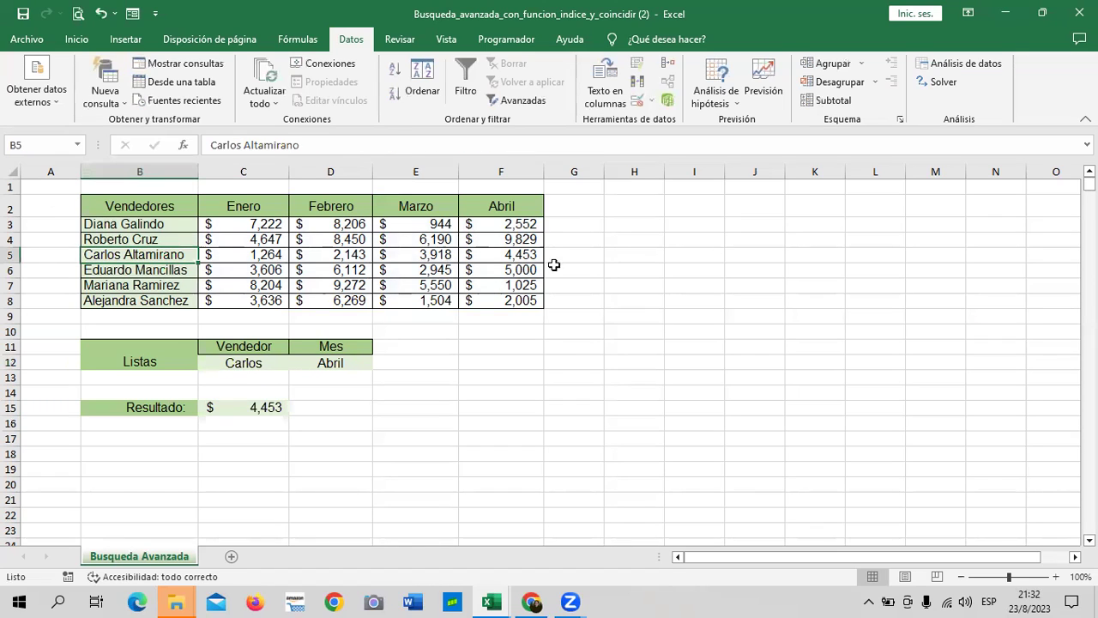
pyautogui.click(503, 257)
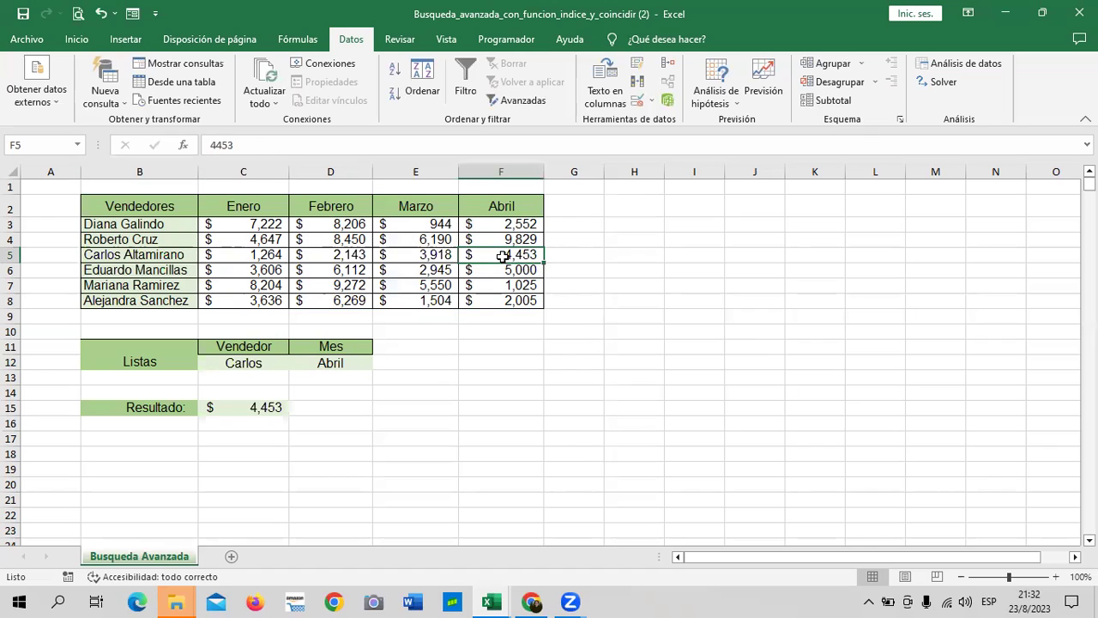
# Step: Switch the D12 month to Enero so the lookup returns $1,264
pyautogui.click(353, 366)
pyautogui.click(379, 362)
pyautogui.click(359, 374)
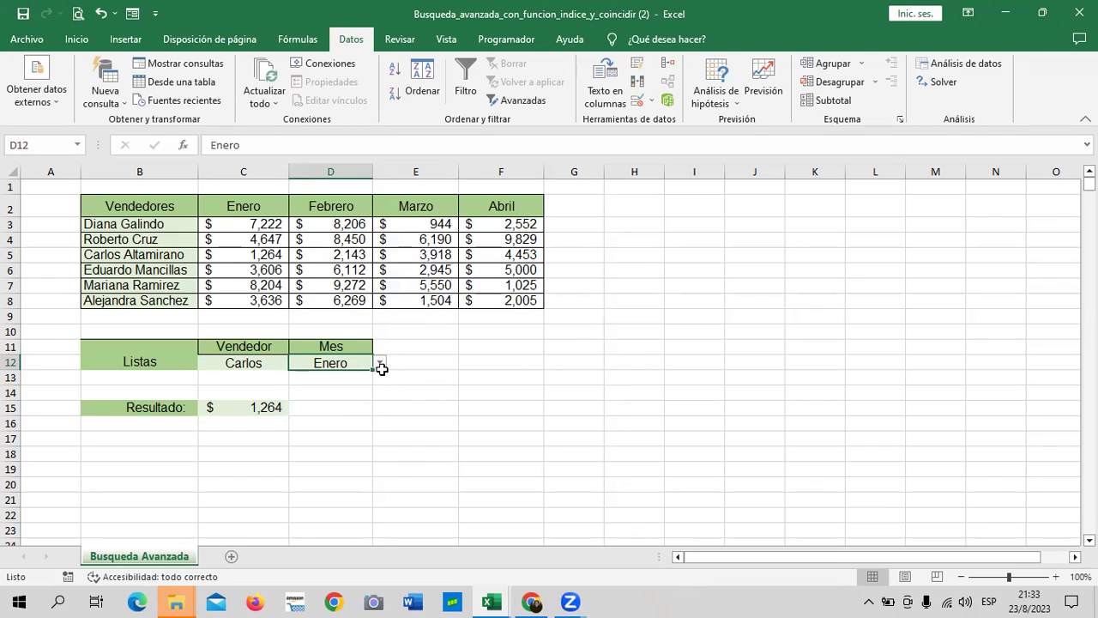
# Step: Cycle the D12 month through Febrero and Marzo, ending at Abril with $4,453
pyautogui.click(379, 363)
pyautogui.click(361, 386)
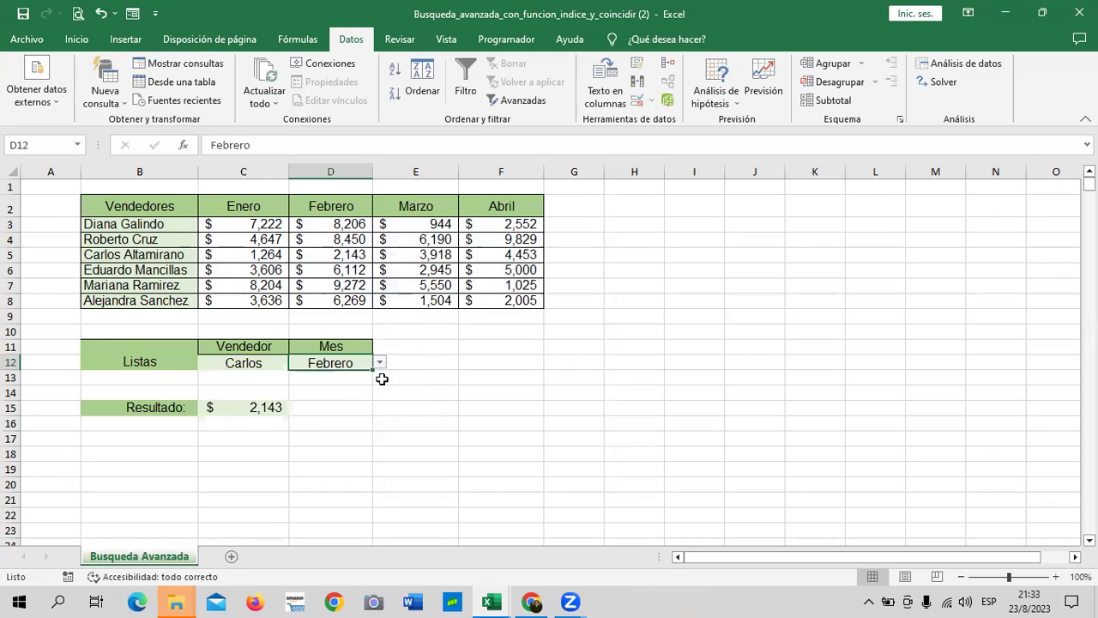
pyautogui.hotkey('alt', 'Down')
pyautogui.click(365, 397)
pyautogui.click(378, 364)
pyautogui.click(361, 406)
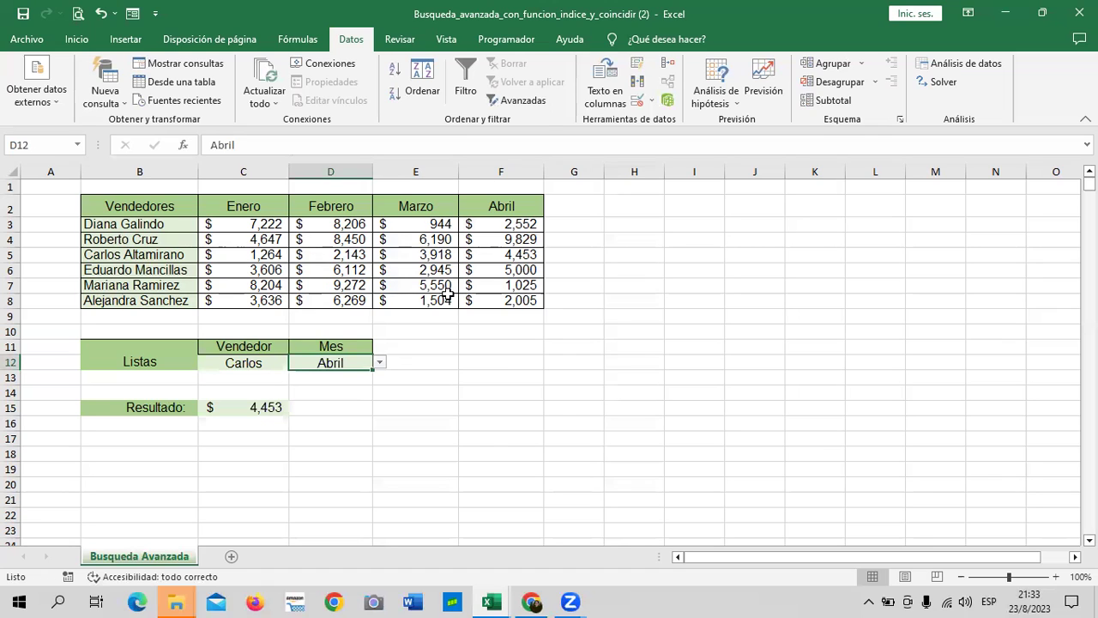
# Step: Return to C15 and reopen its lookup formula for editing
pyautogui.press('Down')
pyautogui.press('Down')
pyautogui.press('Down')
pyautogui.press('Left')
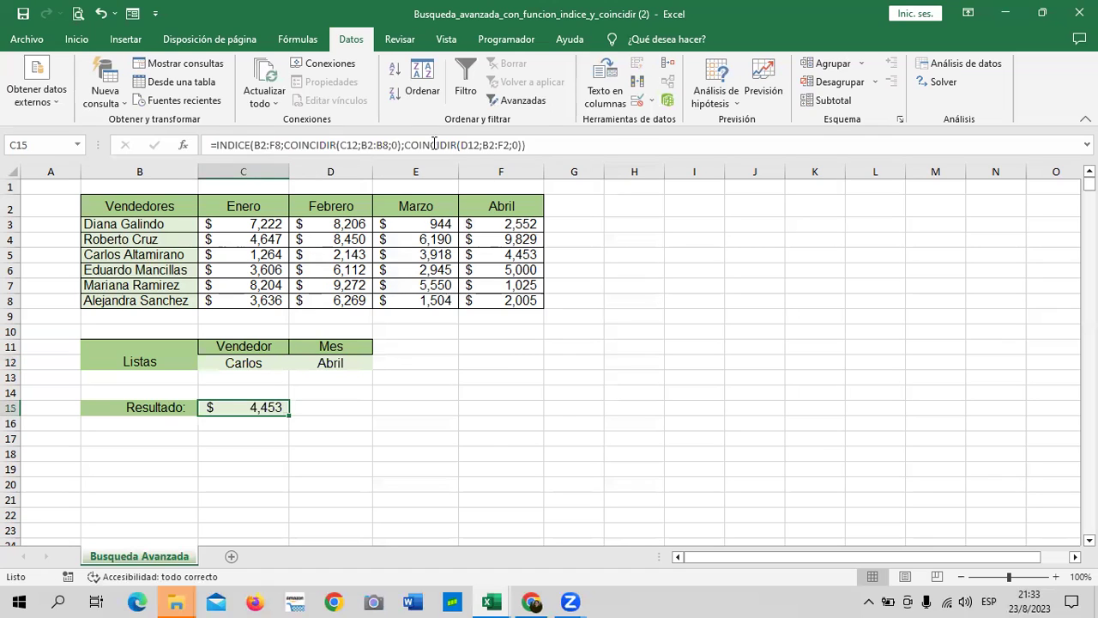
pyautogui.click(583, 146)
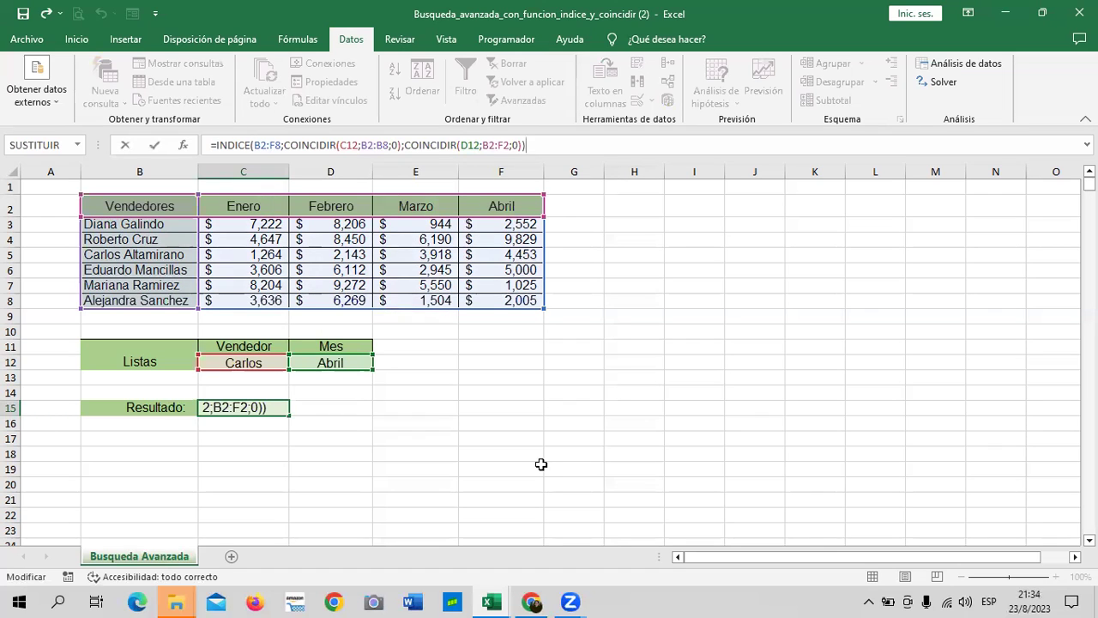
pyautogui.press('Return')
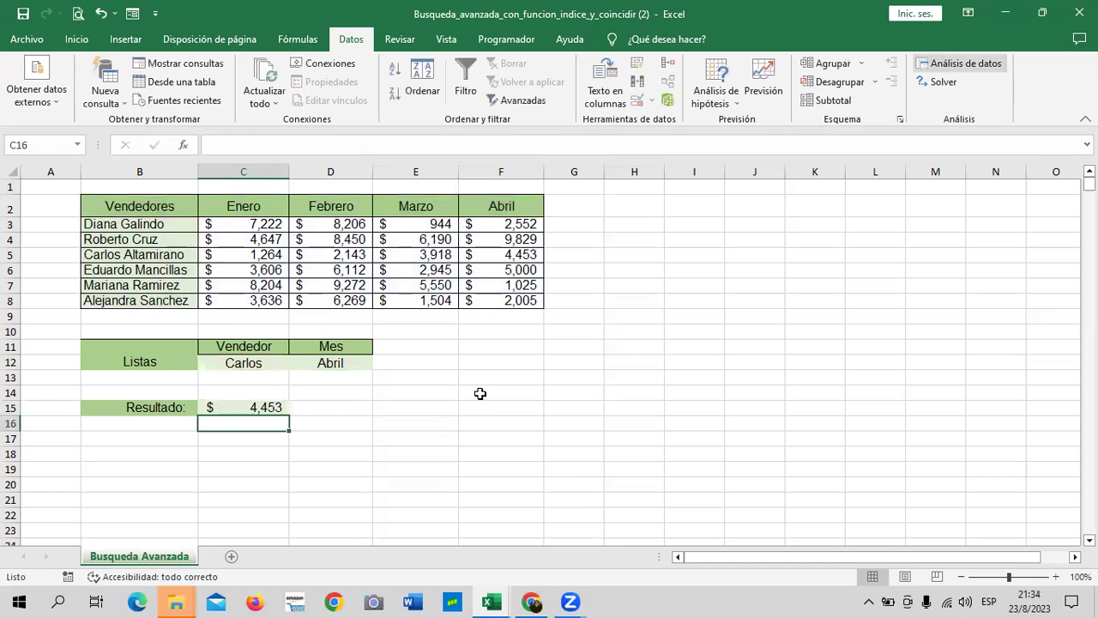
pyautogui.click(263, 407)
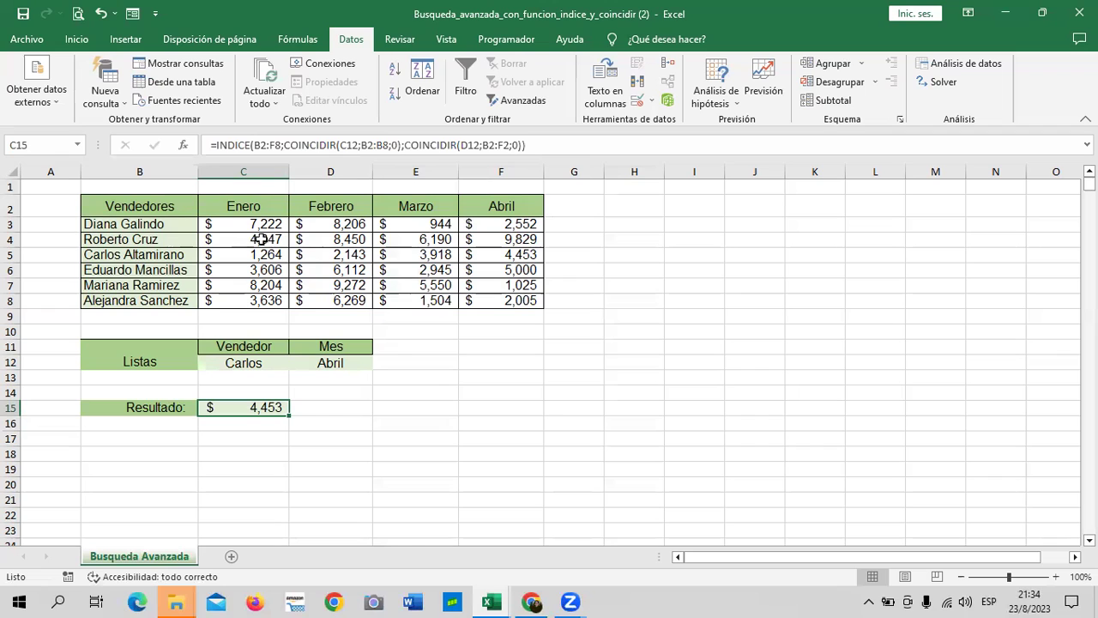
pyautogui.moveTo(246, 223); pyautogui.dragTo(562, 222)
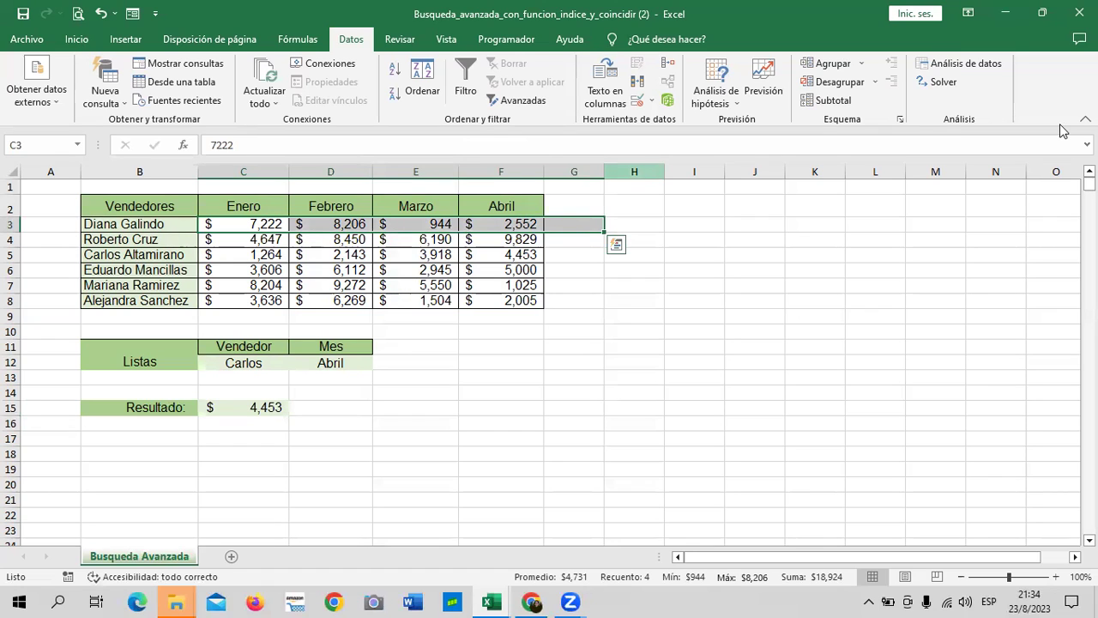
pyautogui.hotkey('alt', '=')
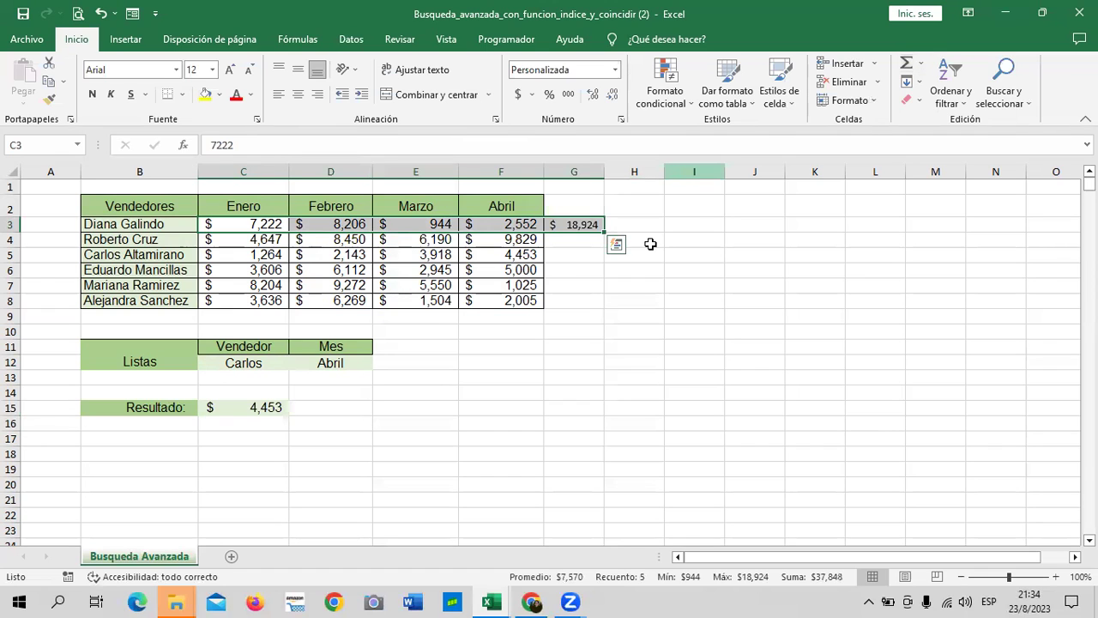
pyautogui.click(576, 226)
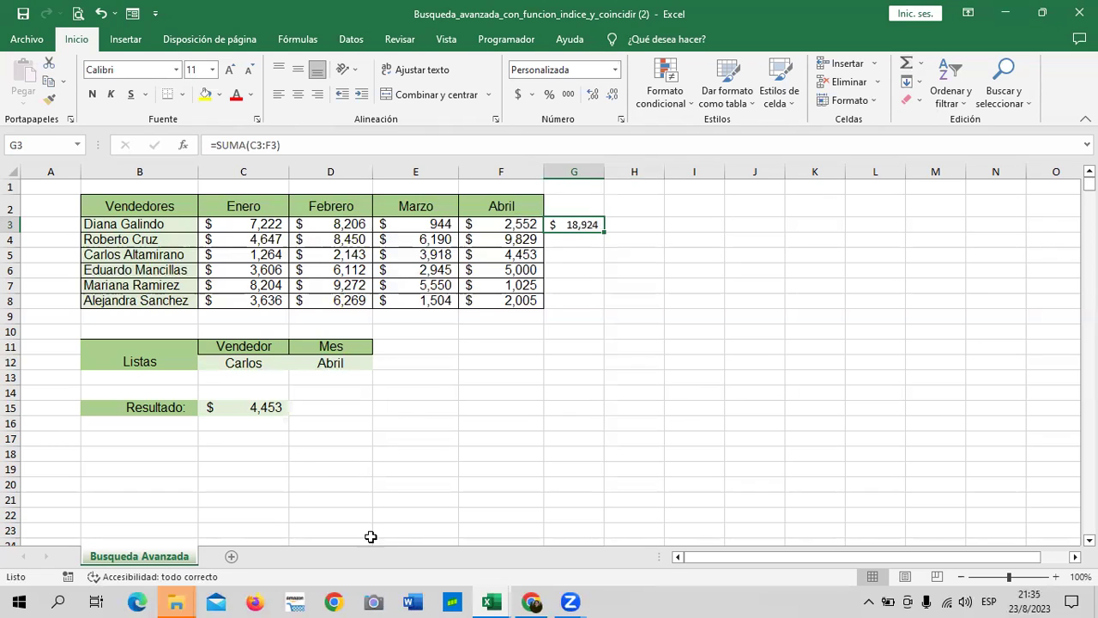
pyautogui.click(255, 412)
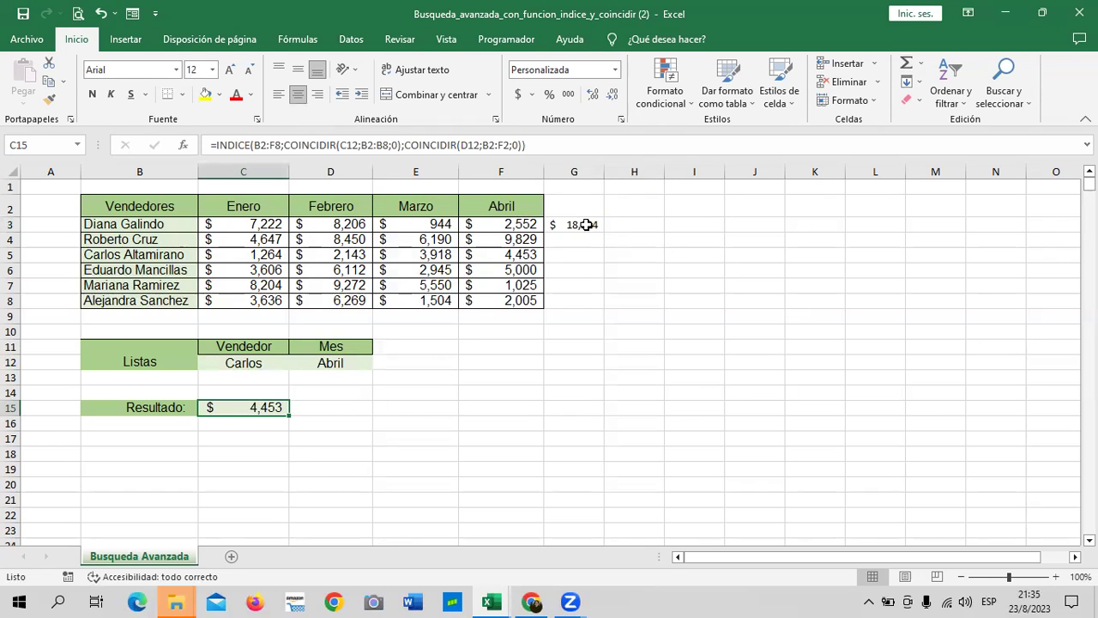
pyautogui.click(584, 223)
pyautogui.press('Delete')
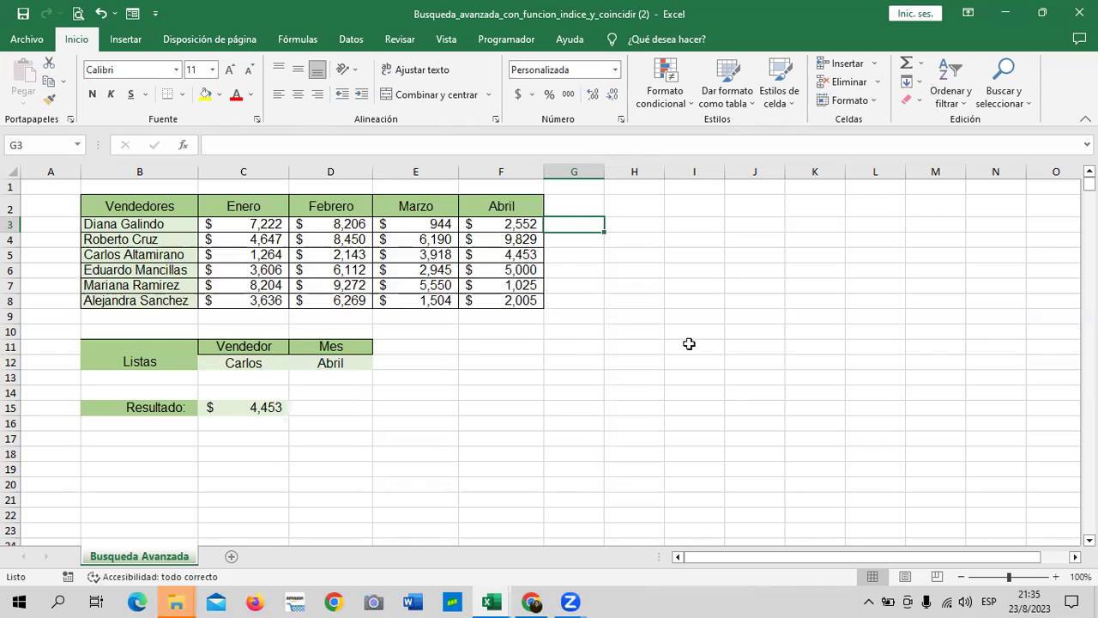
pyautogui.click(691, 345)
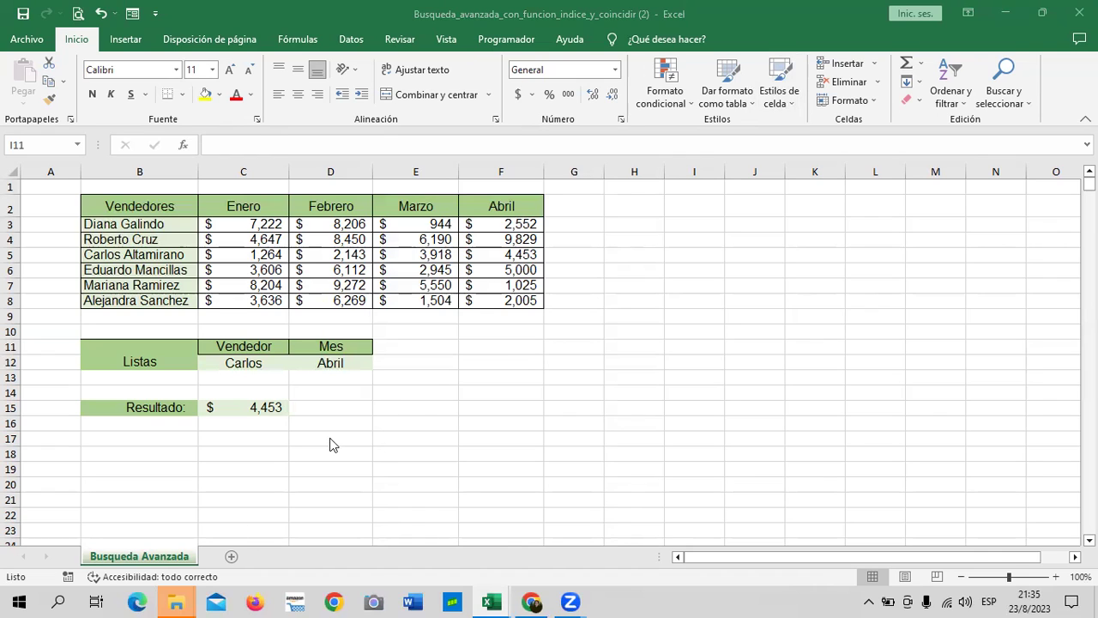
pyautogui.click(236, 407)
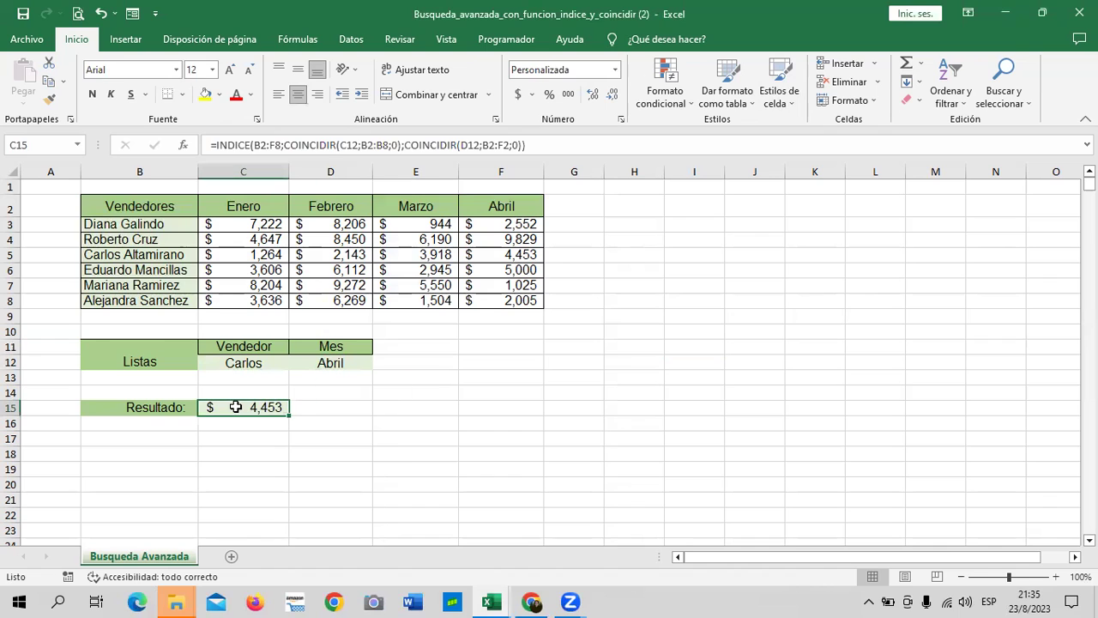
pyautogui.click(539, 146)
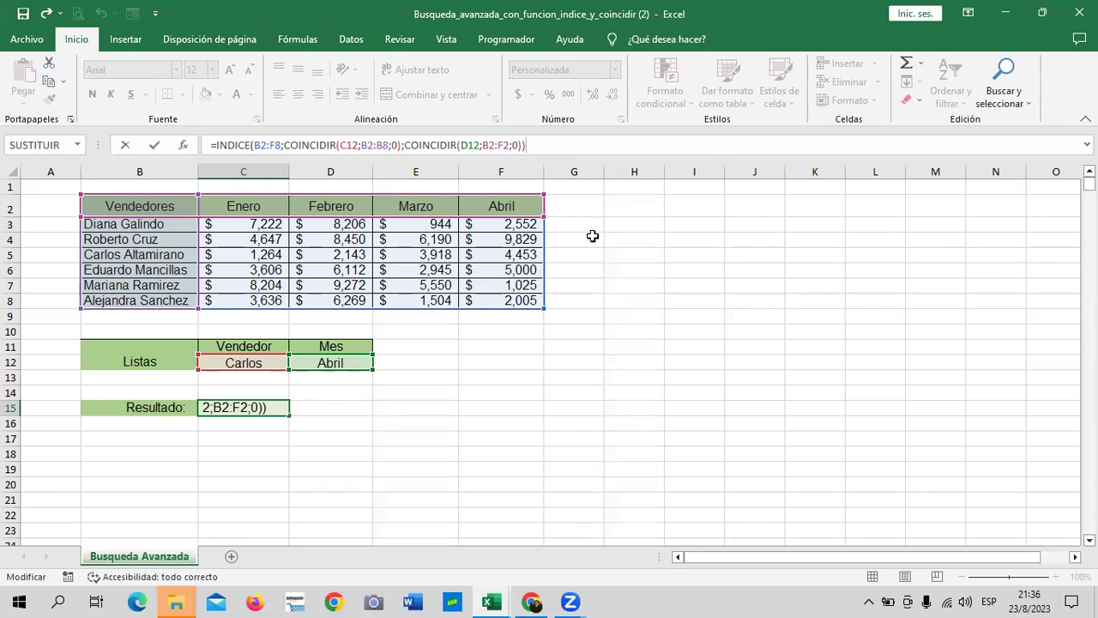
# Step: Recommit the unchanged C15 lookup and display previews of the open Excel workbooks
pyautogui.press('Return')
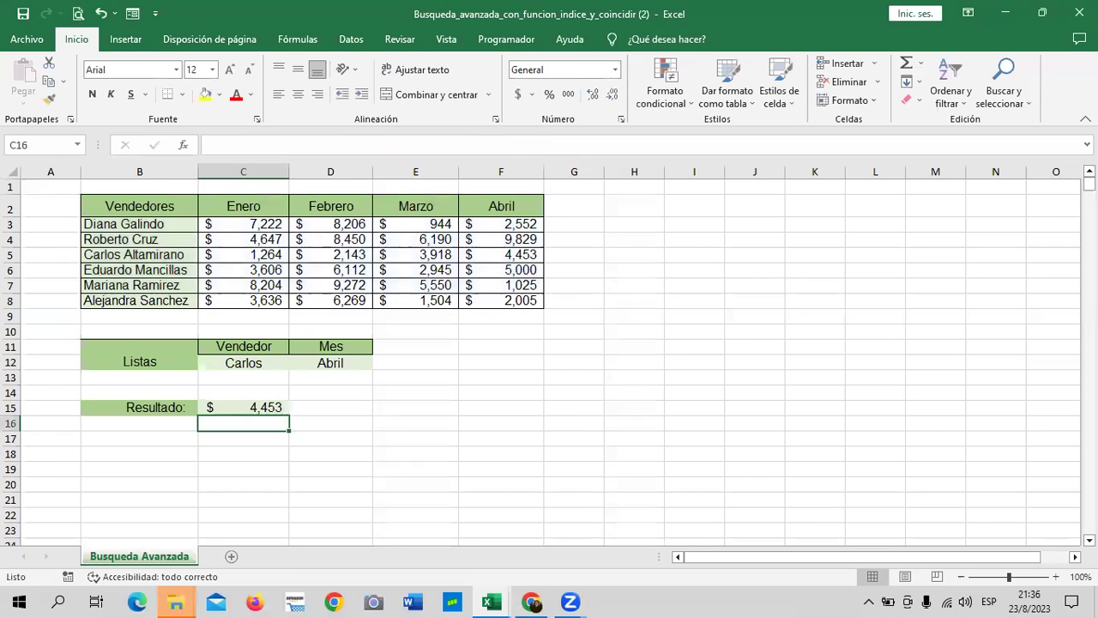
pyautogui.click(248, 406)
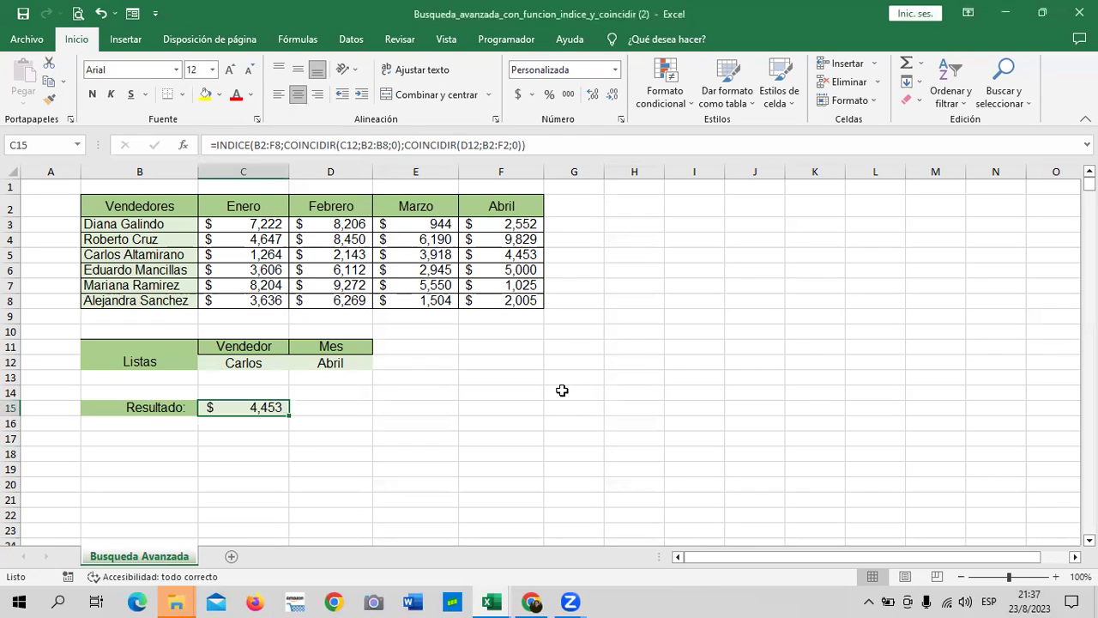
pyautogui.click(494, 454)
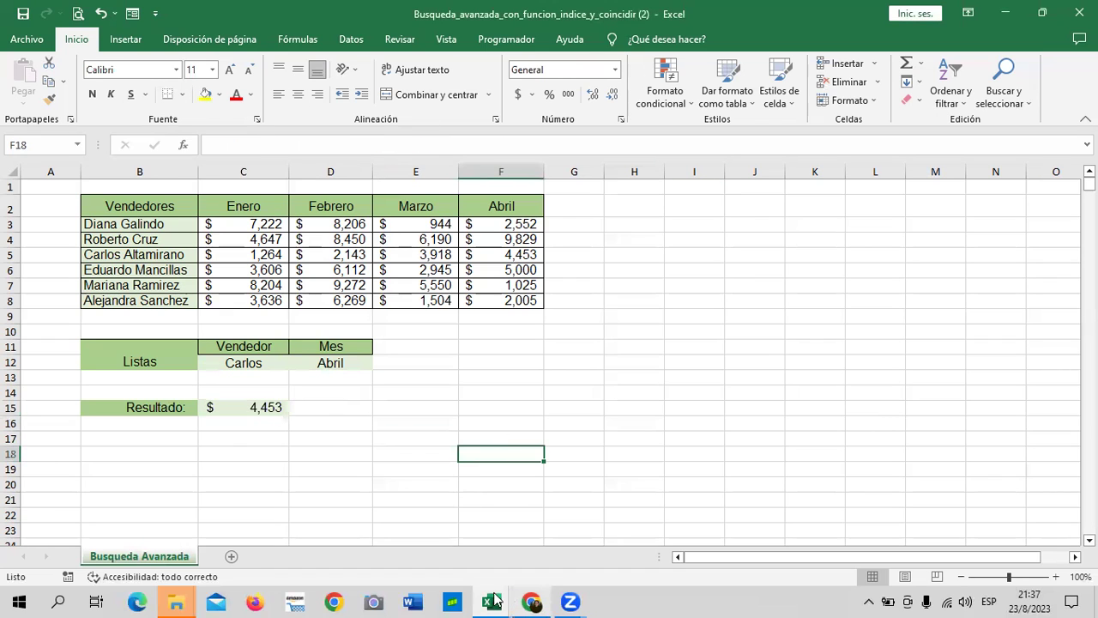
pyautogui.moveTo(496, 600)
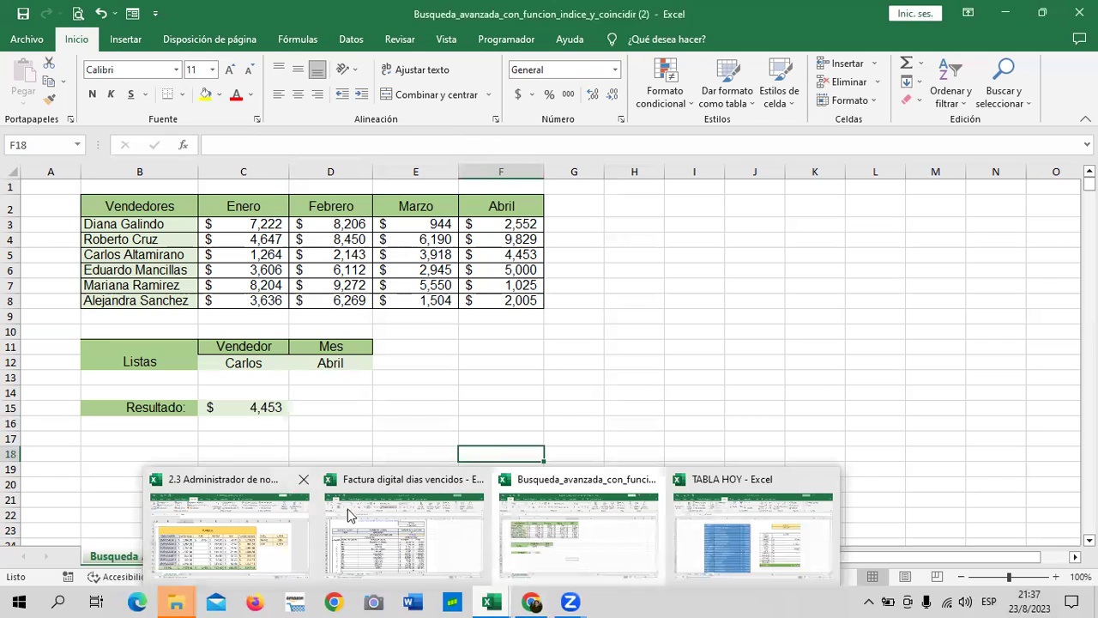
pyautogui.click(725, 513)
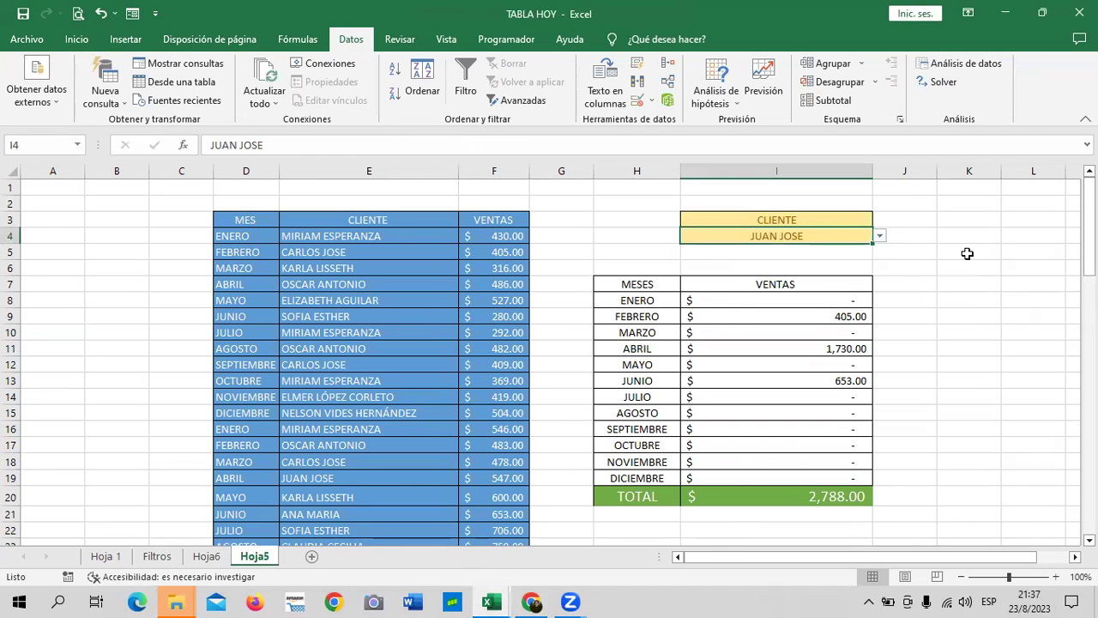
pyautogui.moveTo(1090, 250); pyautogui.dragTo(1090, 292)
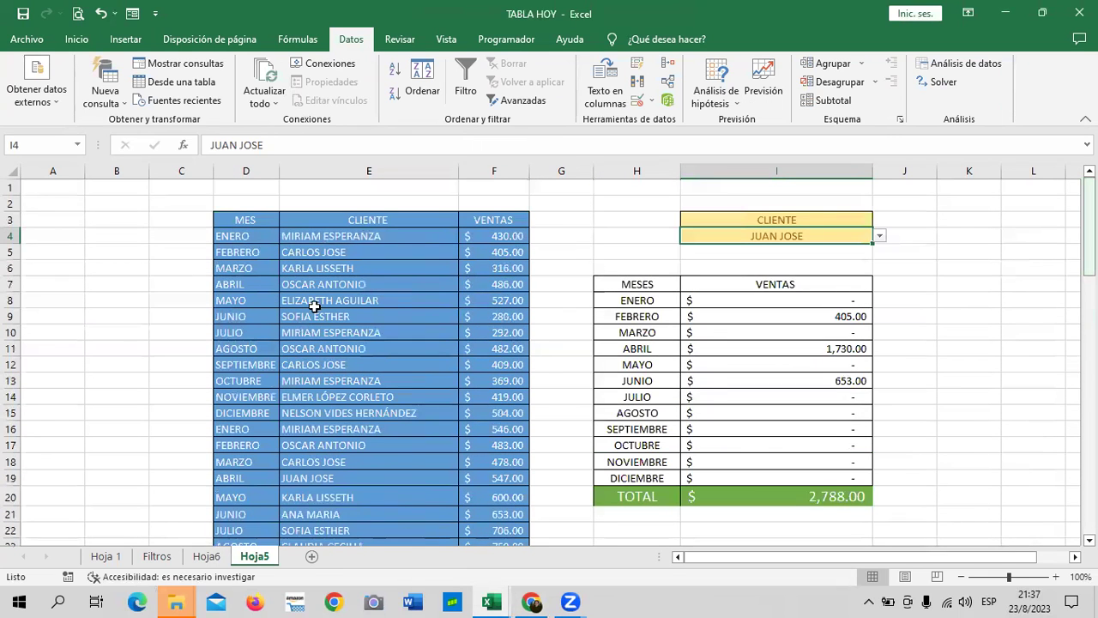
pyautogui.scroll(-1, 315, 306)
pyautogui.scroll(-5, 317, 292)
pyautogui.scroll(-5, 322, 269)
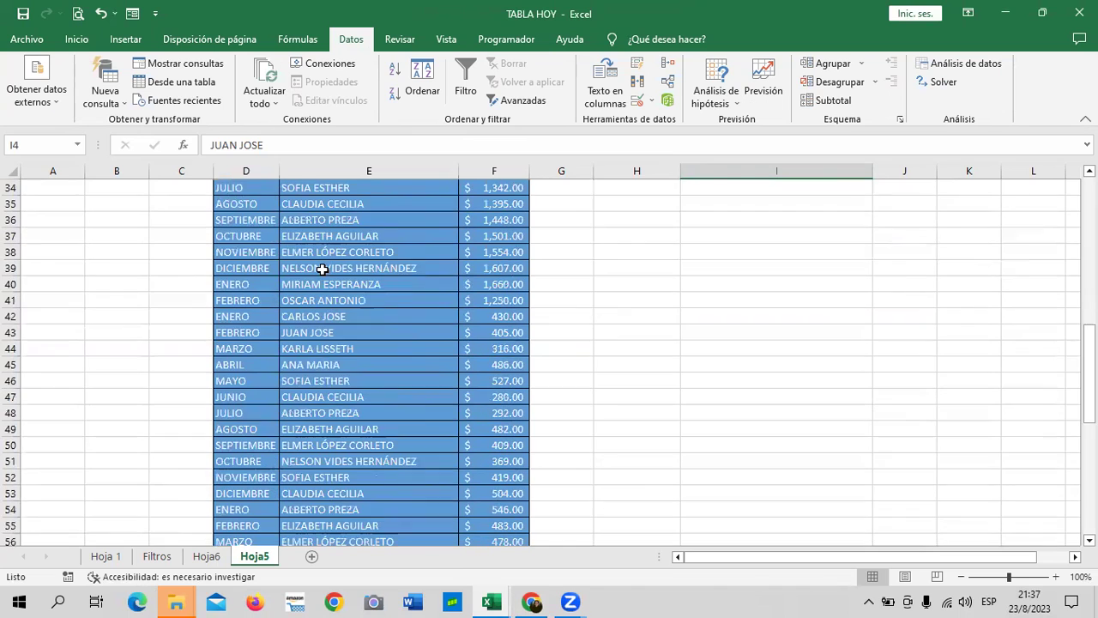
pyautogui.scroll(-7, 321, 270)
pyautogui.scroll(-12, 321, 271)
pyautogui.scroll(3, 320, 273)
pyautogui.scroll(3, 320, 273)
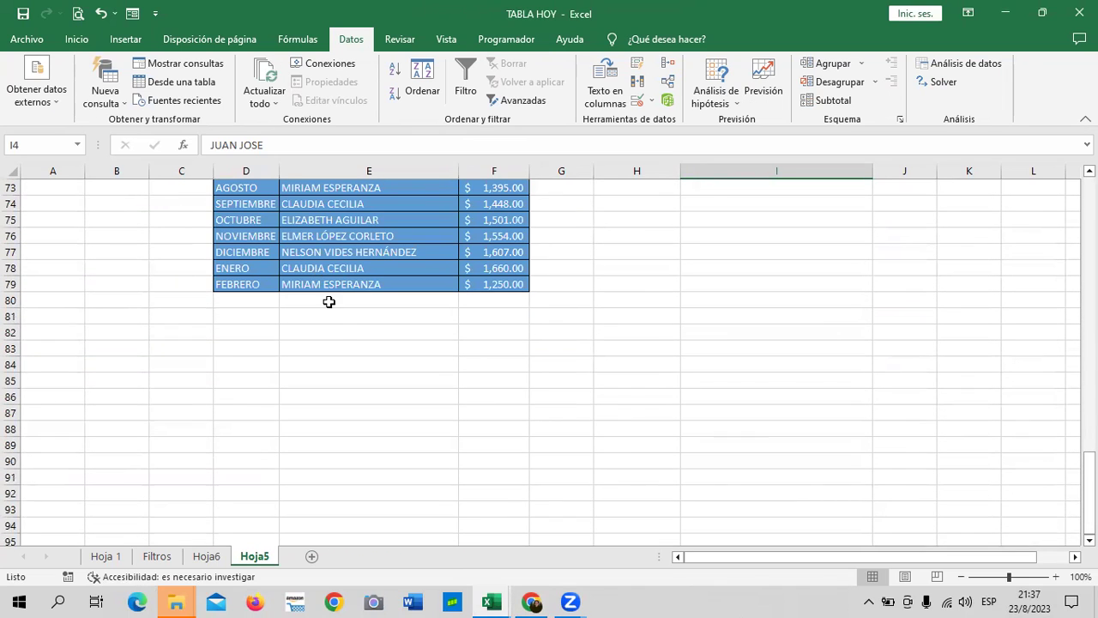
pyautogui.scroll(5, 341, 328)
pyautogui.scroll(11, 344, 338)
pyautogui.scroll(5, 343, 338)
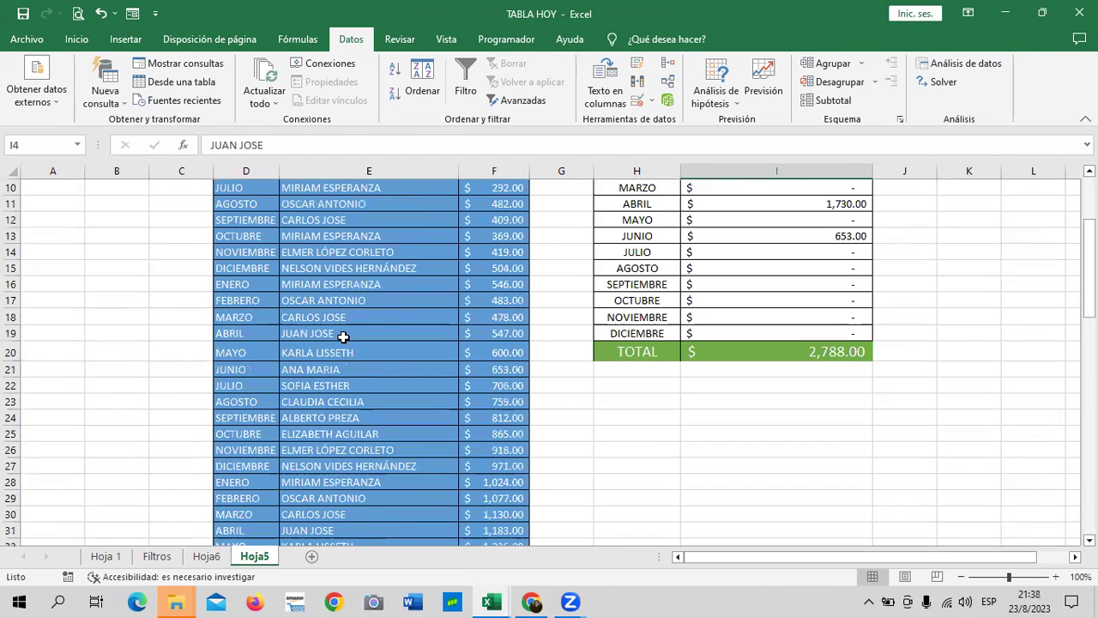
pyautogui.scroll(3, 343, 339)
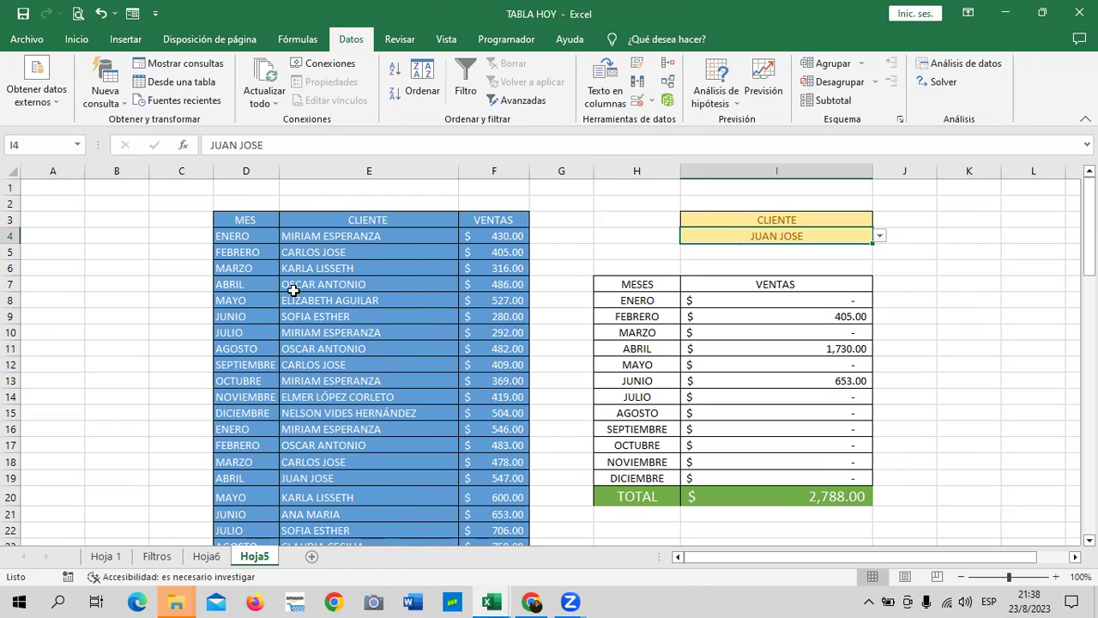
pyautogui.click(242, 238)
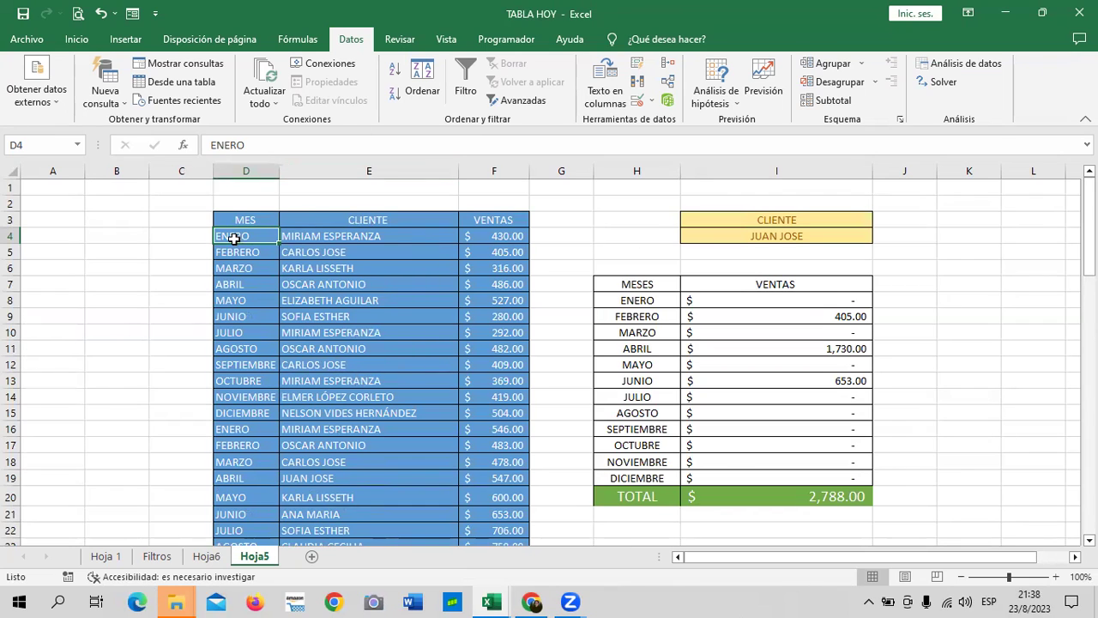
pyautogui.click(198, 237)
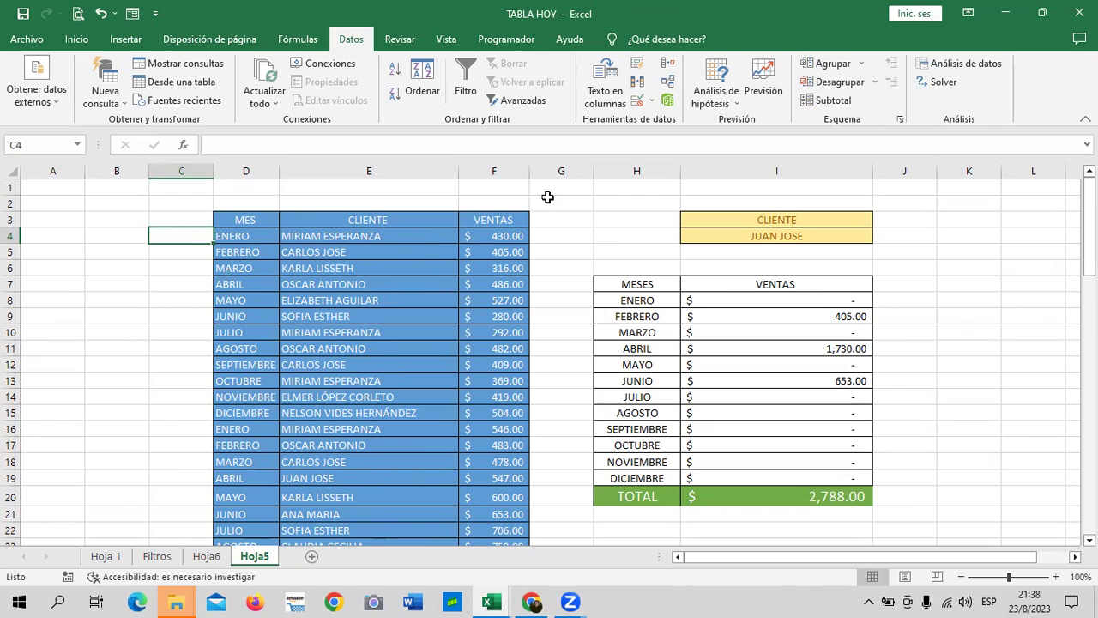
pyautogui.click(308, 253)
pyautogui.click(184, 252)
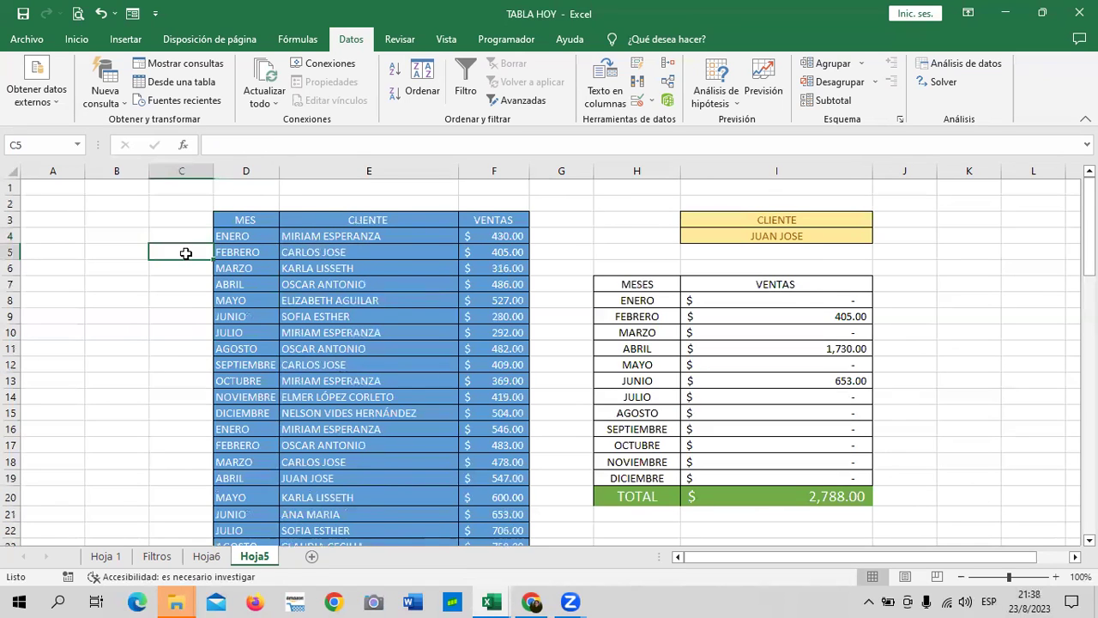
pyautogui.scroll(-1, 227, 351)
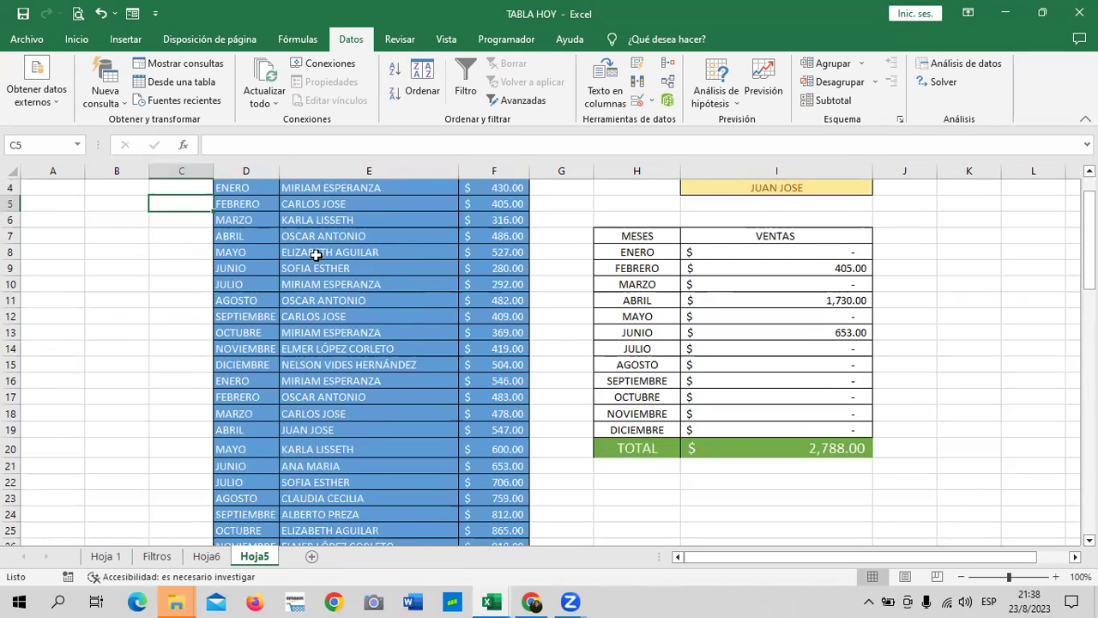
pyautogui.click(315, 415)
pyautogui.click(242, 415)
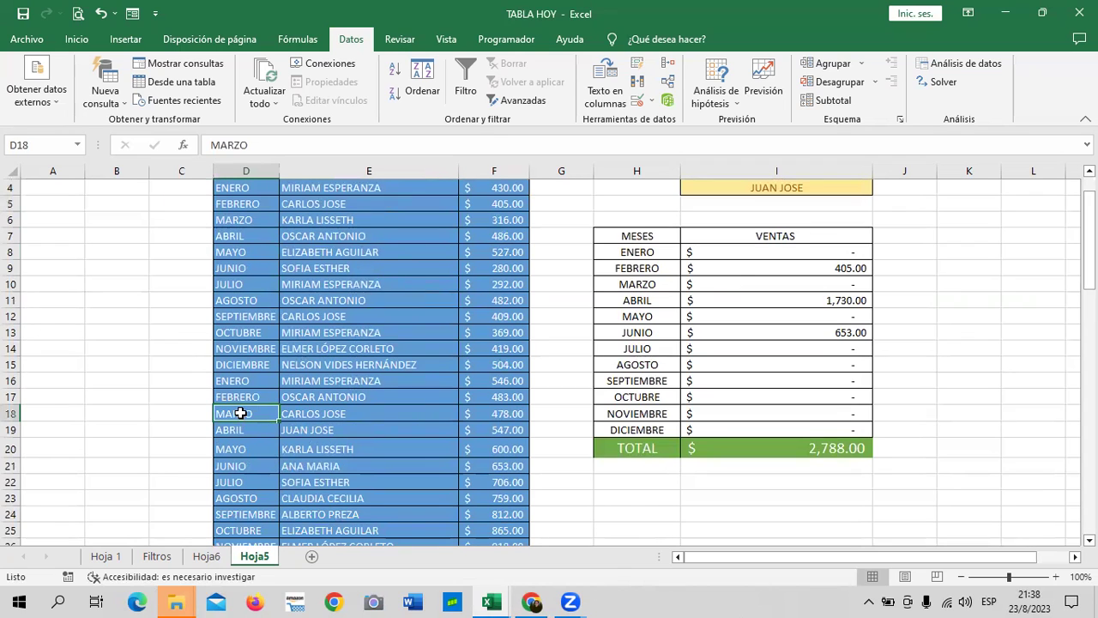
pyautogui.click(346, 316)
pyautogui.click(247, 318)
pyautogui.scroll(-2, 294, 319)
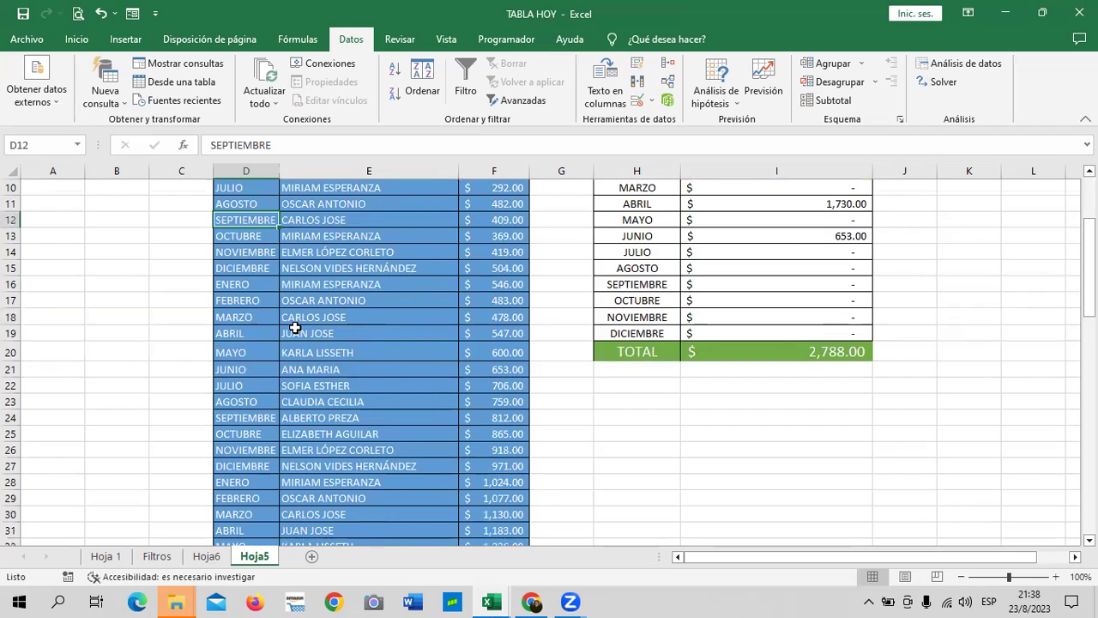
pyautogui.scroll(-2, 300, 318)
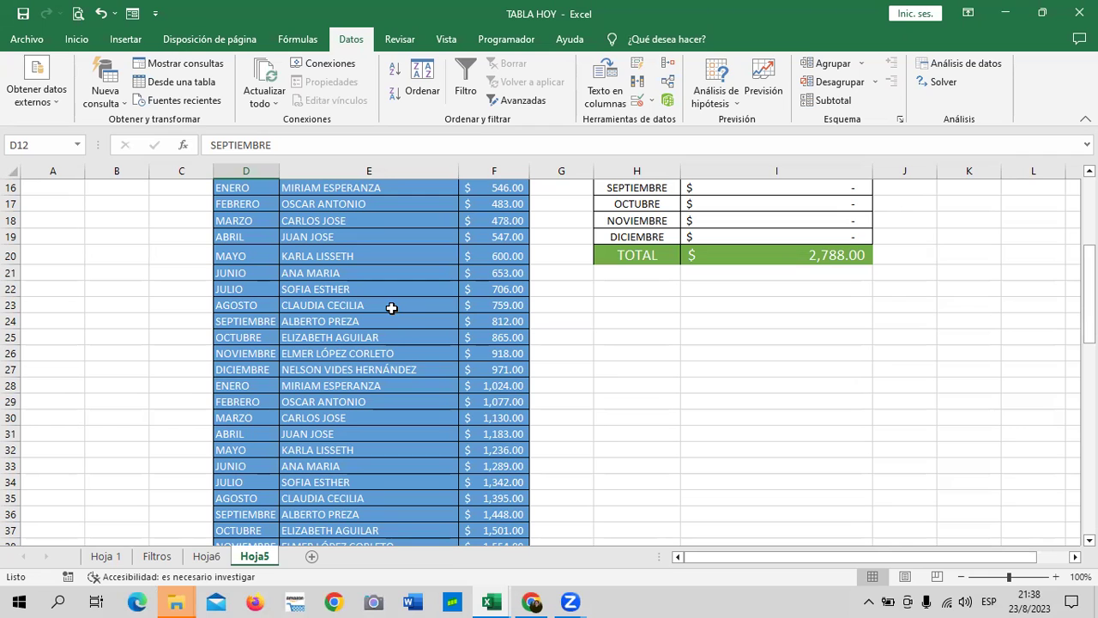
pyautogui.scroll(-3, 448, 410)
pyautogui.scroll(-7, 287, 396)
pyautogui.scroll(-5, 287, 405)
pyautogui.scroll(-4, 286, 404)
pyautogui.scroll(3, 287, 406)
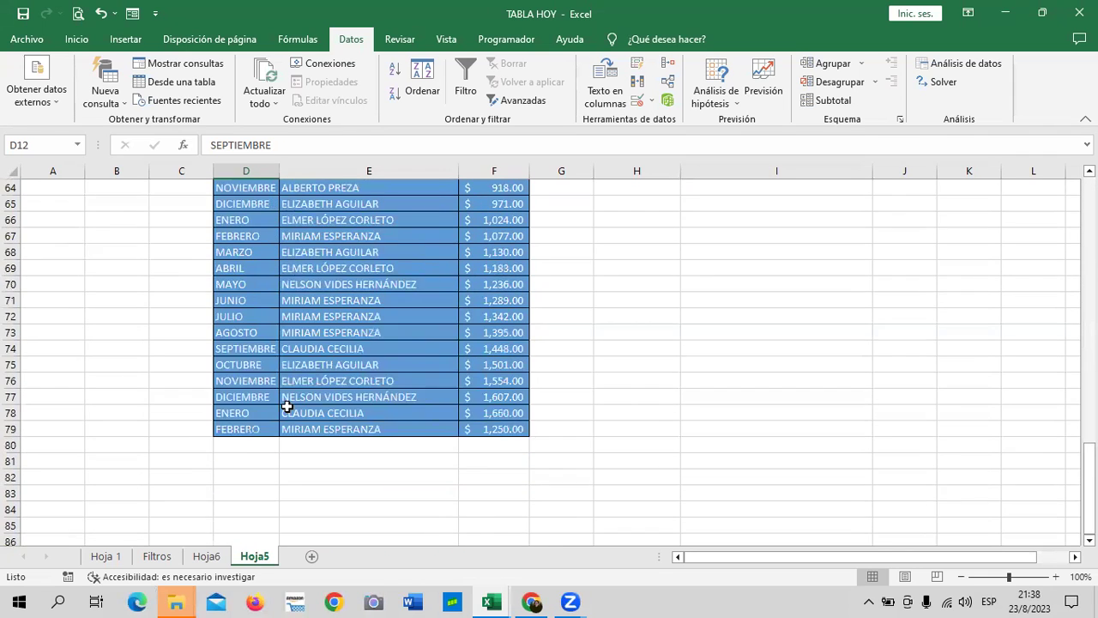
pyautogui.scroll(5, 287, 407)
pyautogui.scroll(8, 286, 405)
pyautogui.scroll(3, 286, 405)
pyautogui.scroll(3, 285, 404)
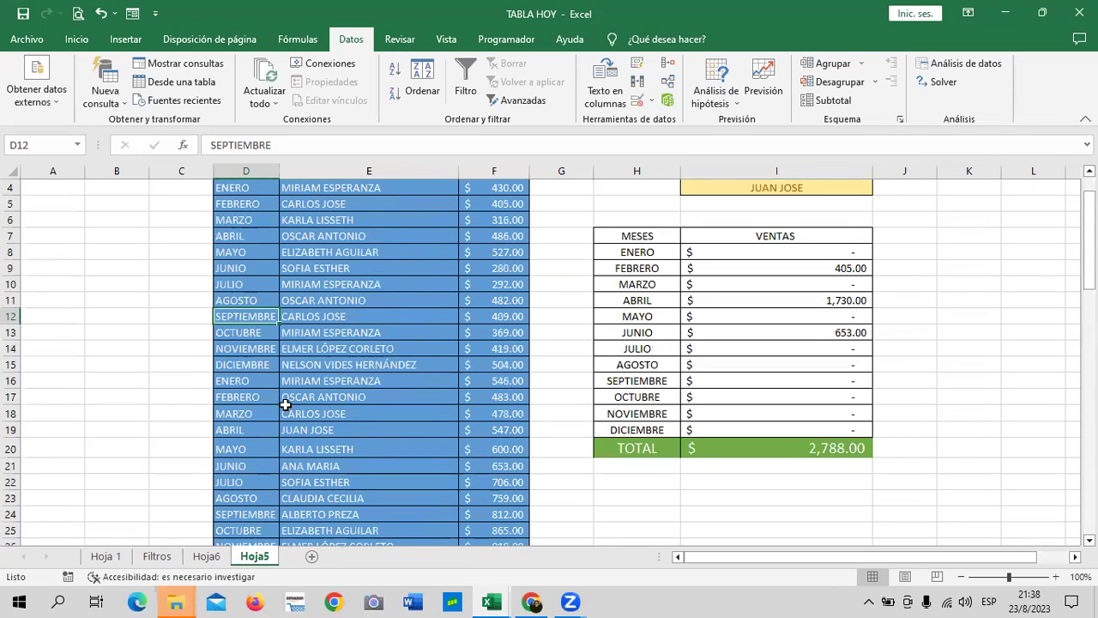
pyautogui.scroll(1, 360, 363)
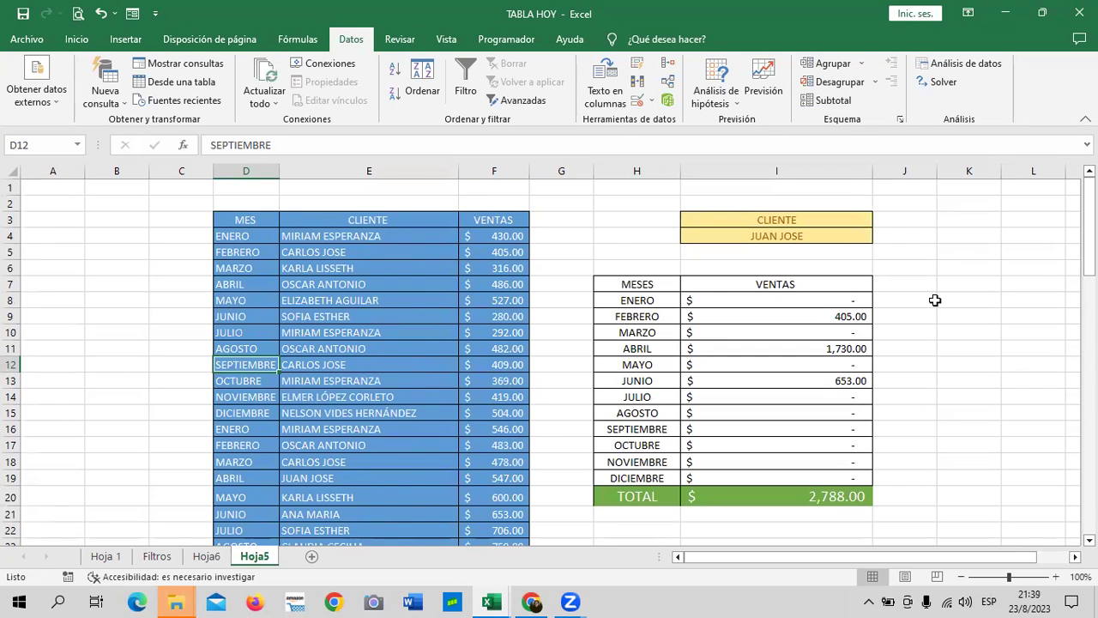
pyautogui.moveTo(644, 284); pyautogui.dragTo(642, 478)
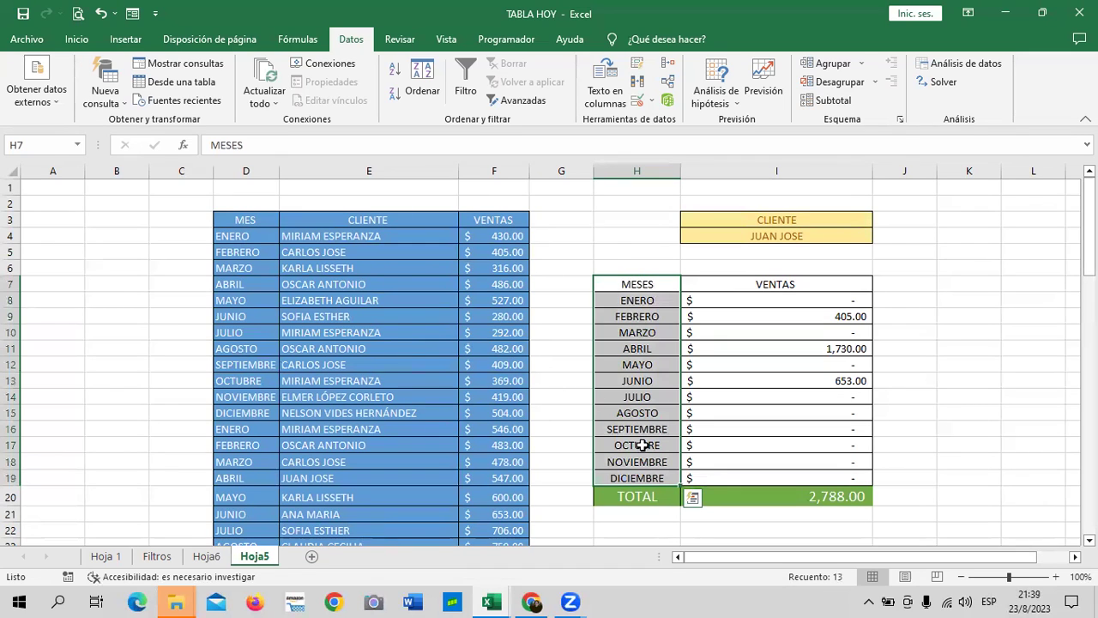
# Step: Try five different clients from the I4 dropdown, ending with a summary total of $7,460.00
pyautogui.click(789, 237)
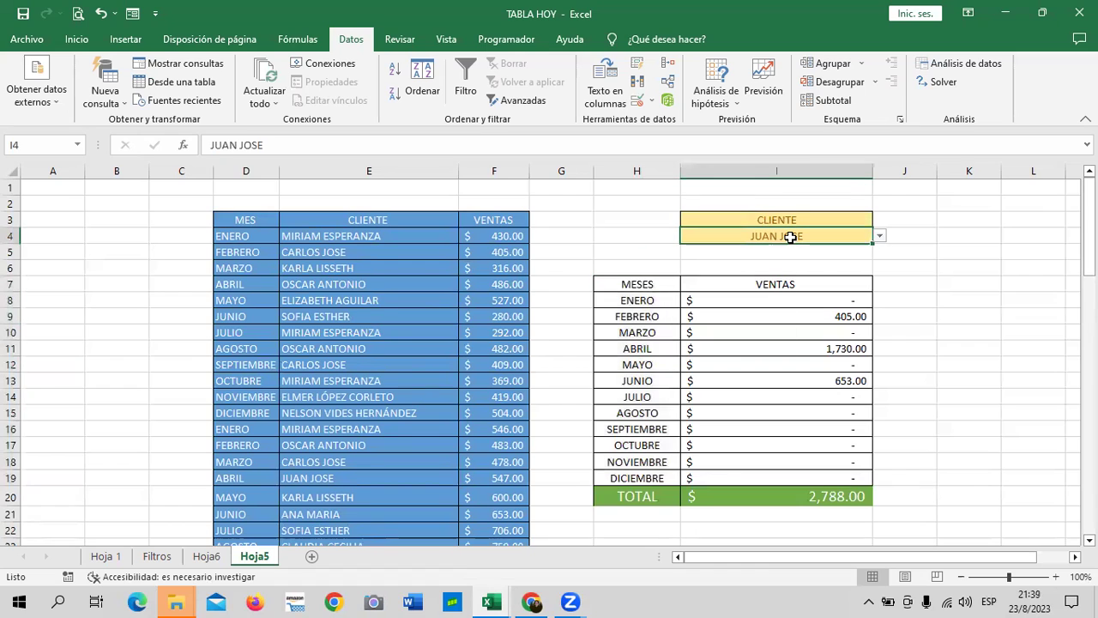
pyautogui.click(879, 236)
pyautogui.scroll(2, 880, 282)
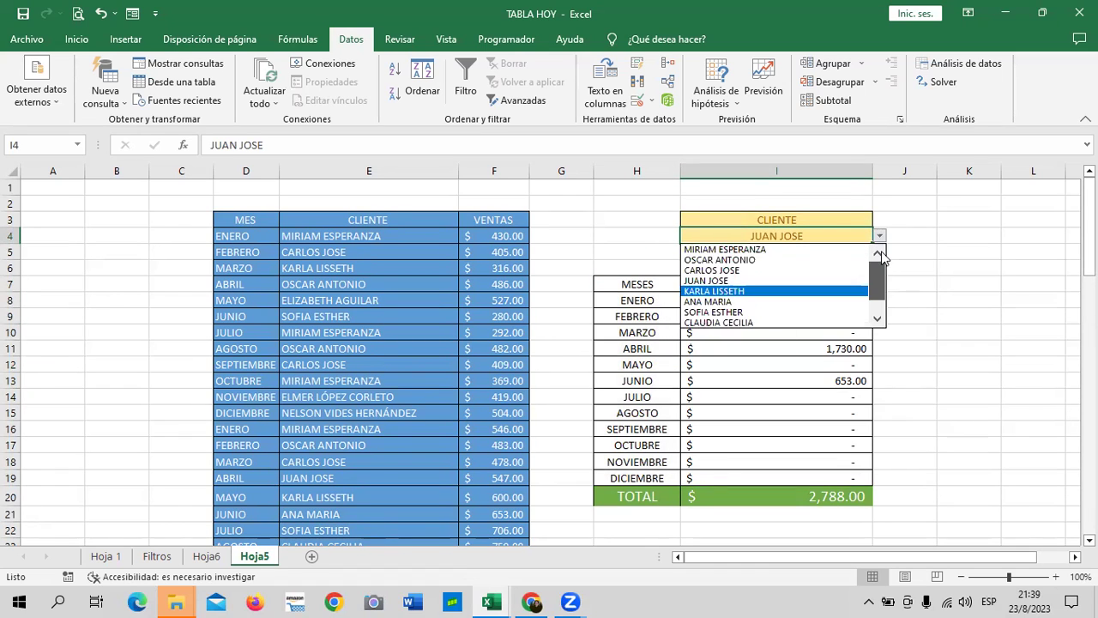
pyautogui.click(815, 248)
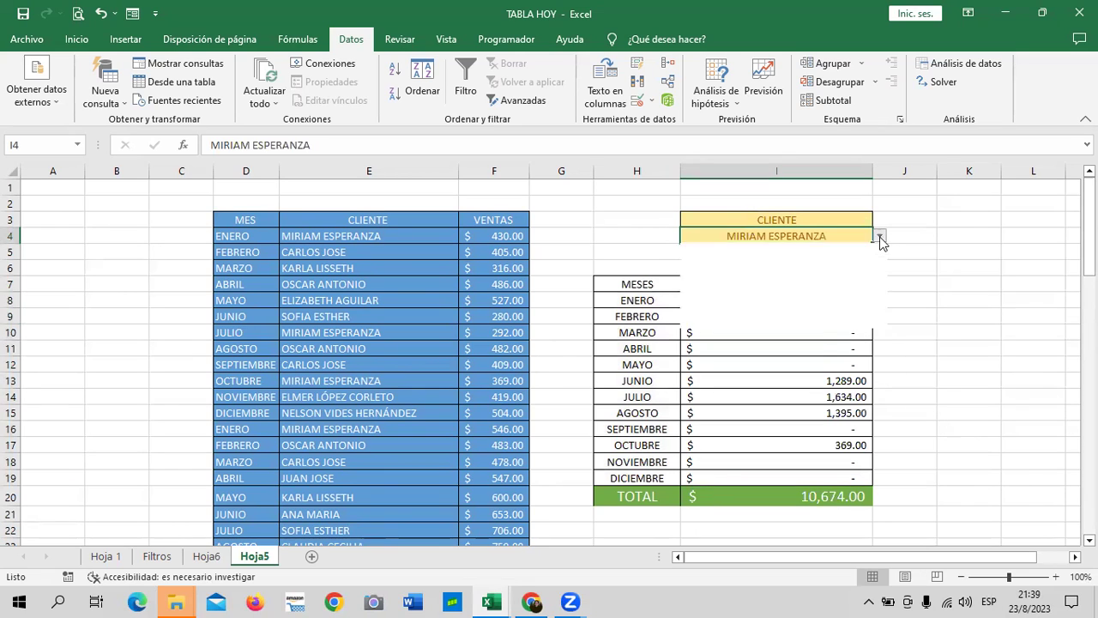
pyautogui.click(879, 236)
pyautogui.click(809, 260)
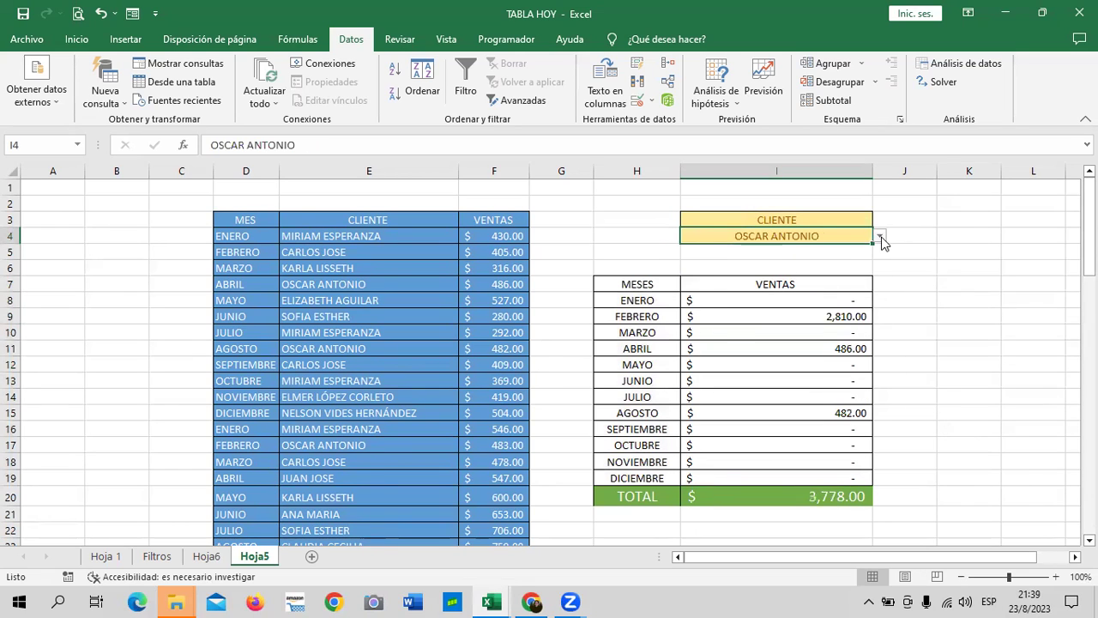
pyautogui.click(880, 236)
pyautogui.click(837, 283)
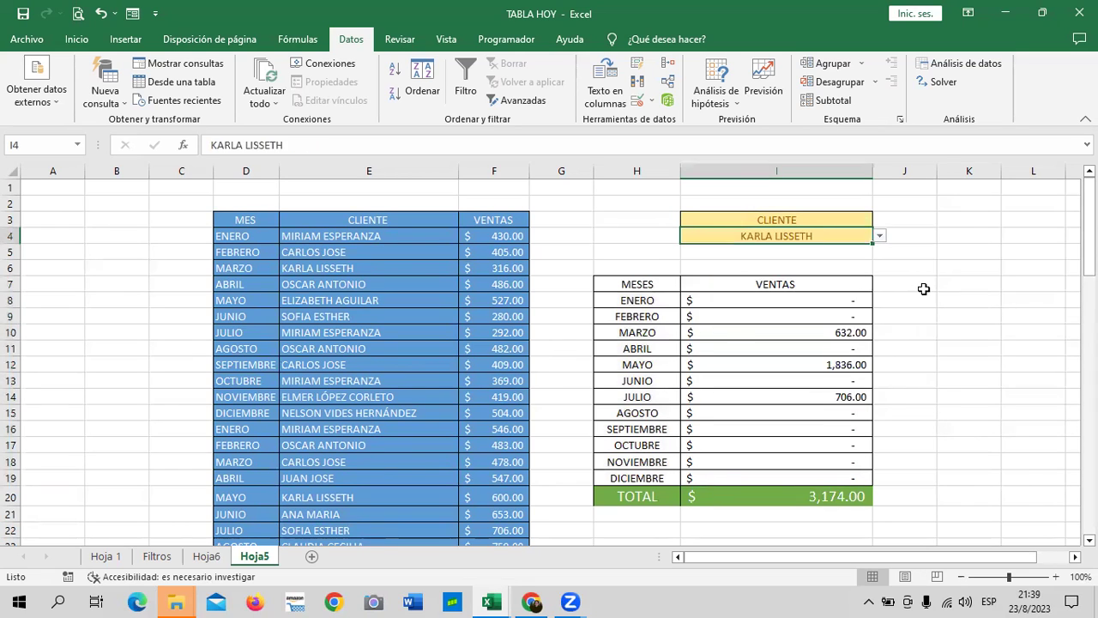
pyautogui.click(880, 236)
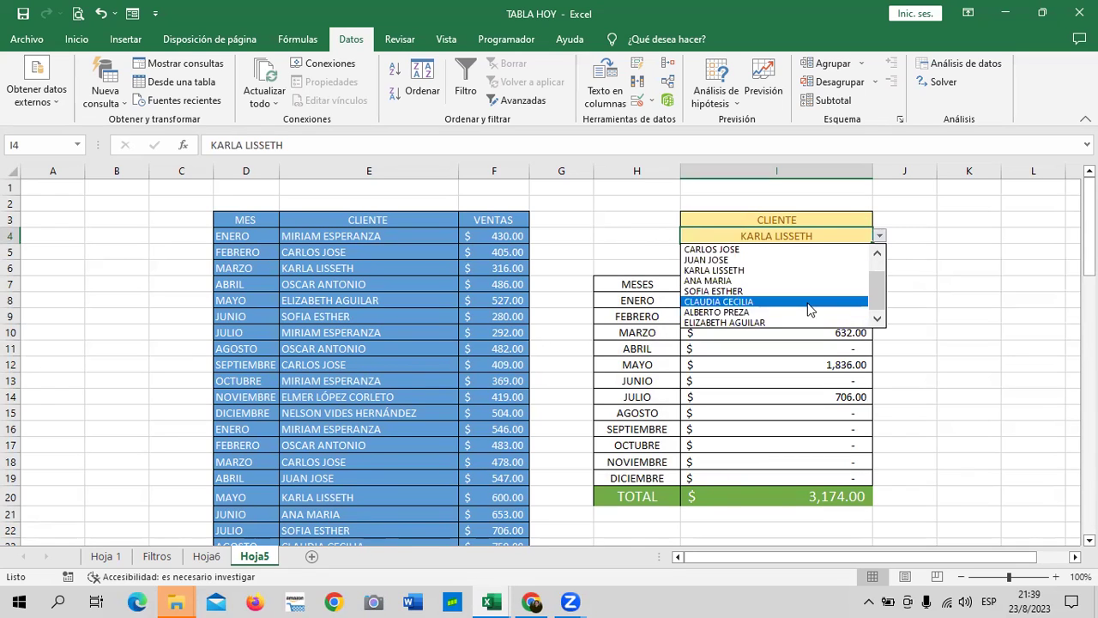
pyautogui.click(809, 305)
pyautogui.click(879, 236)
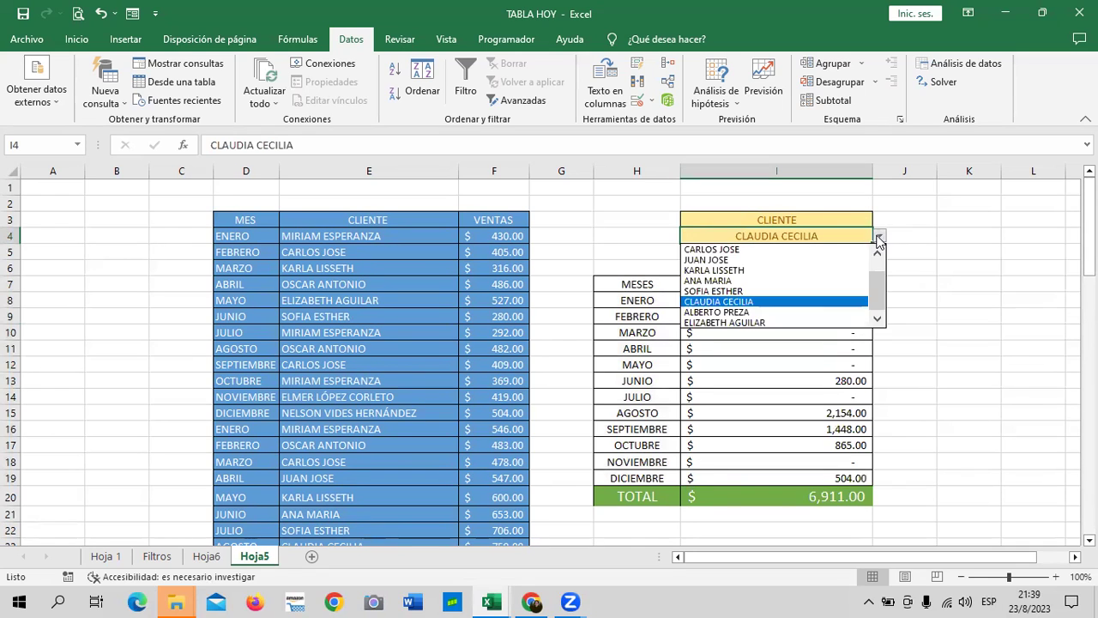
pyautogui.click(767, 322)
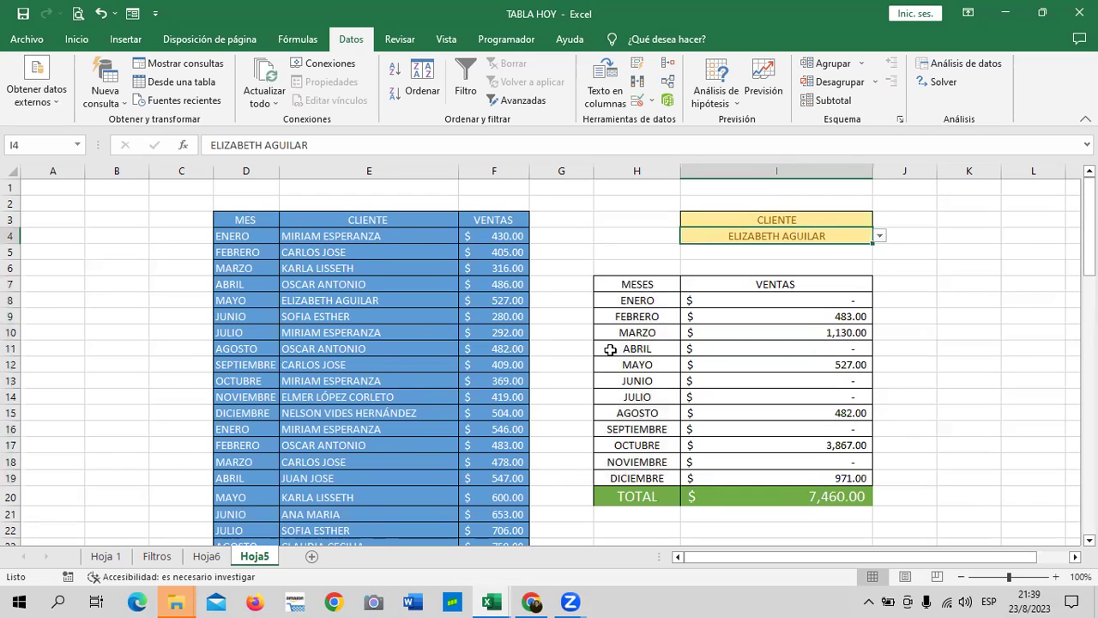
pyautogui.click(785, 297)
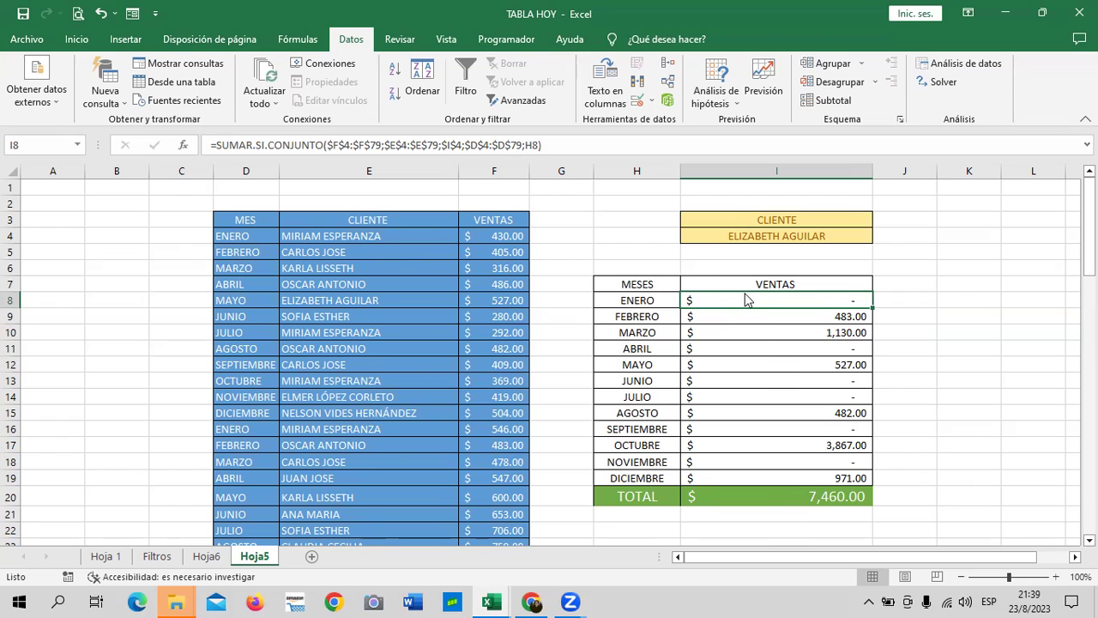
pyautogui.click(884, 331)
pyautogui.moveTo(781, 302)
pyautogui.mouseDown()
pyautogui.moveTo(800, 494)
pyautogui.moveTo(772, 491)
pyautogui.mouseUp()
pyautogui.press('Delete')
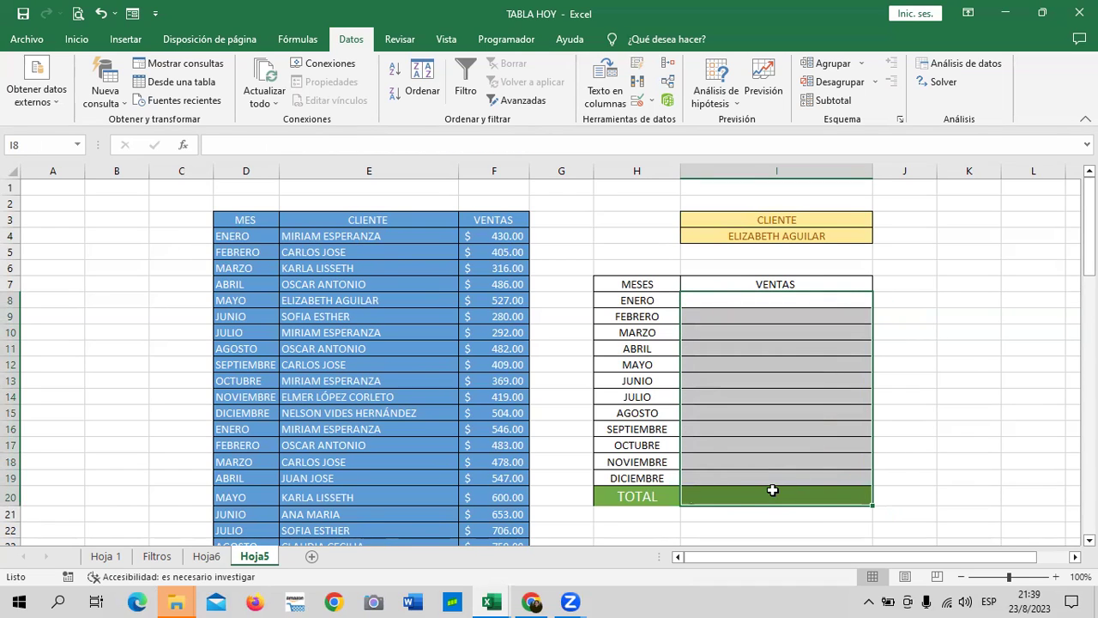
pyautogui.click(935, 381)
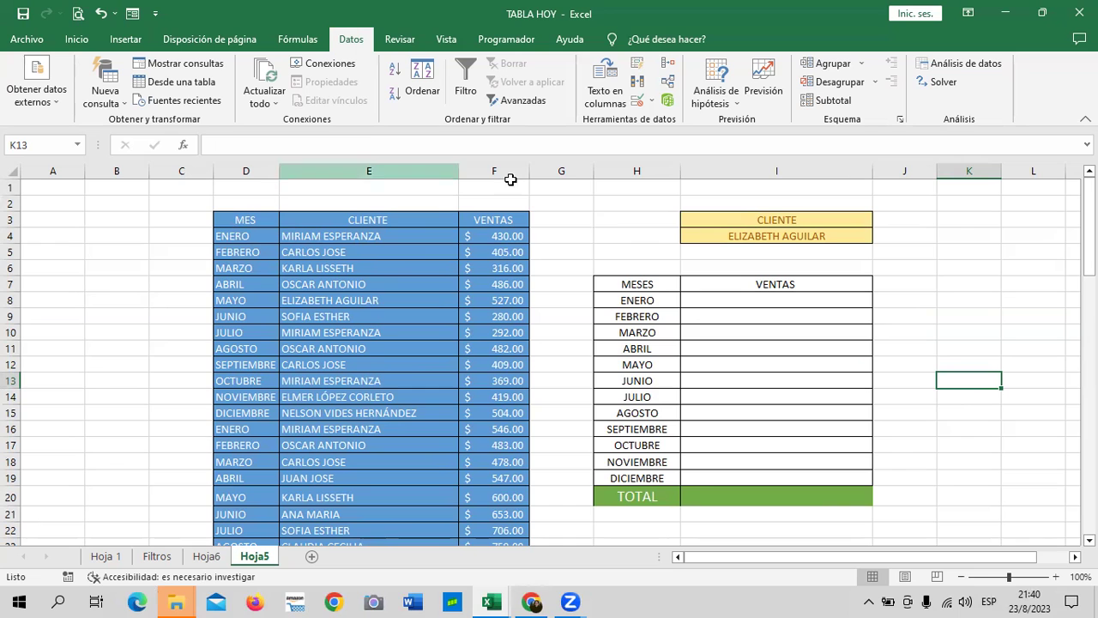
pyautogui.scroll(-5, 368, 319)
pyautogui.scroll(-6, 379, 363)
pyautogui.scroll(11, 378, 363)
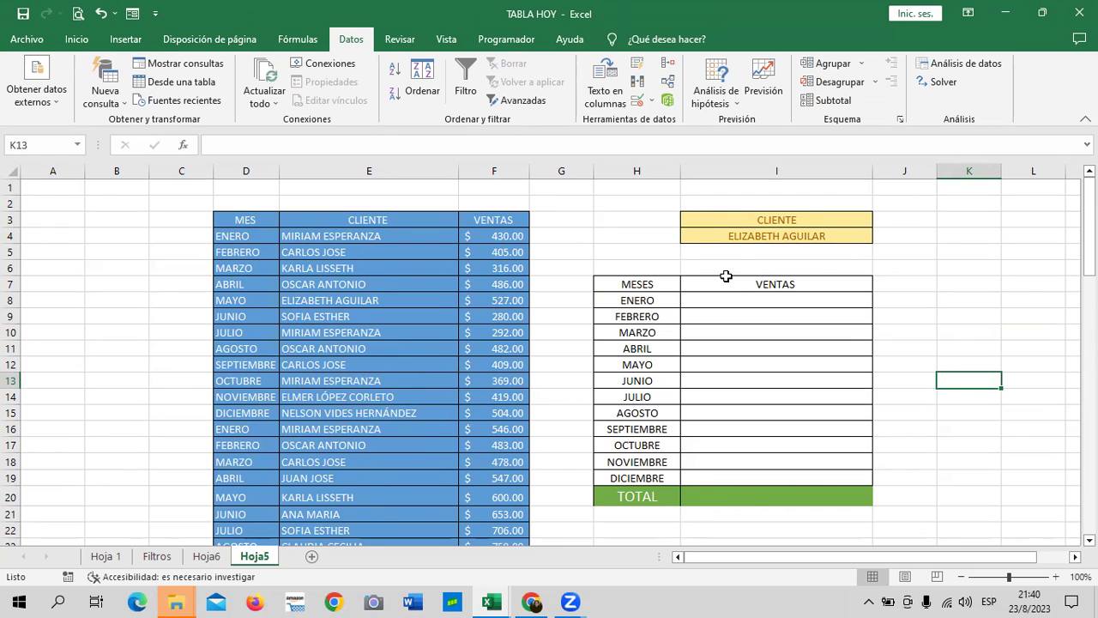
pyautogui.click(789, 236)
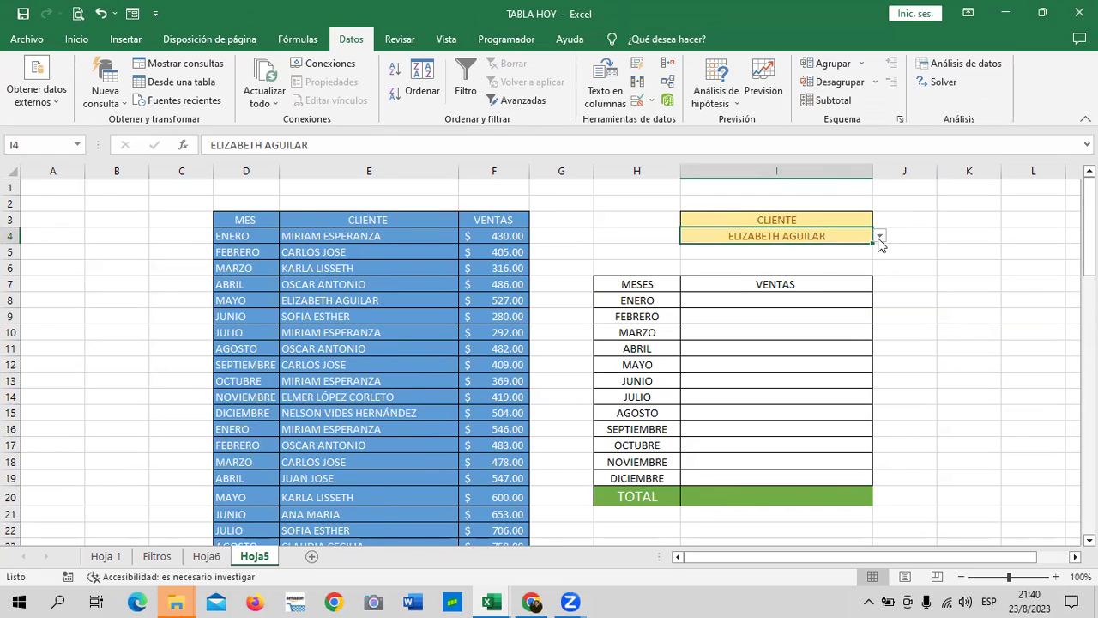
pyautogui.click(880, 237)
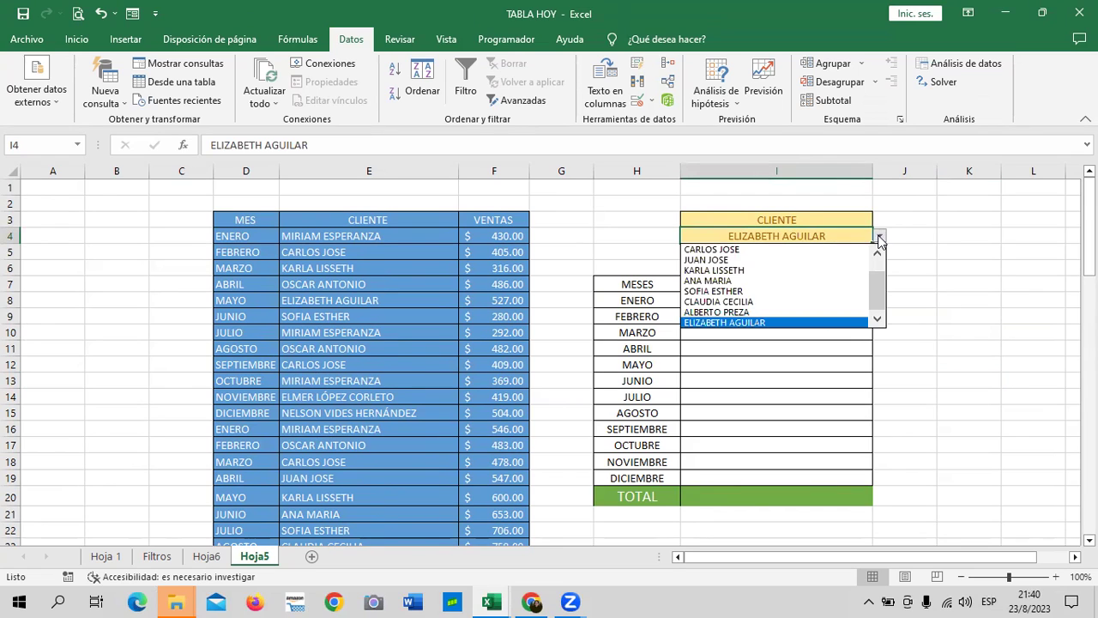
pyautogui.click(778, 271)
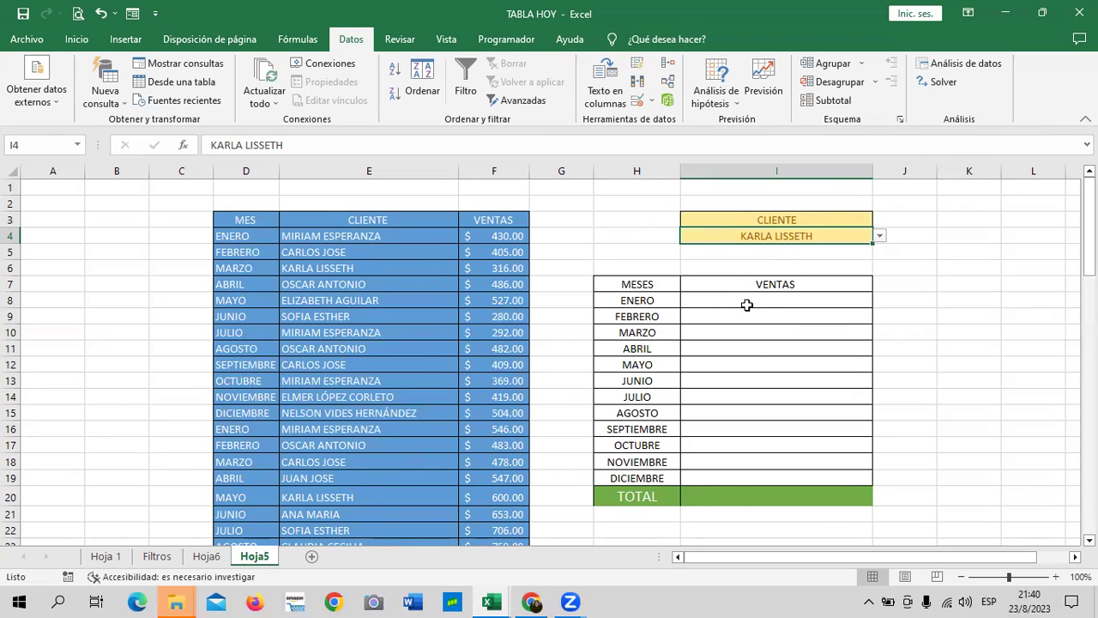
pyautogui.click(709, 302)
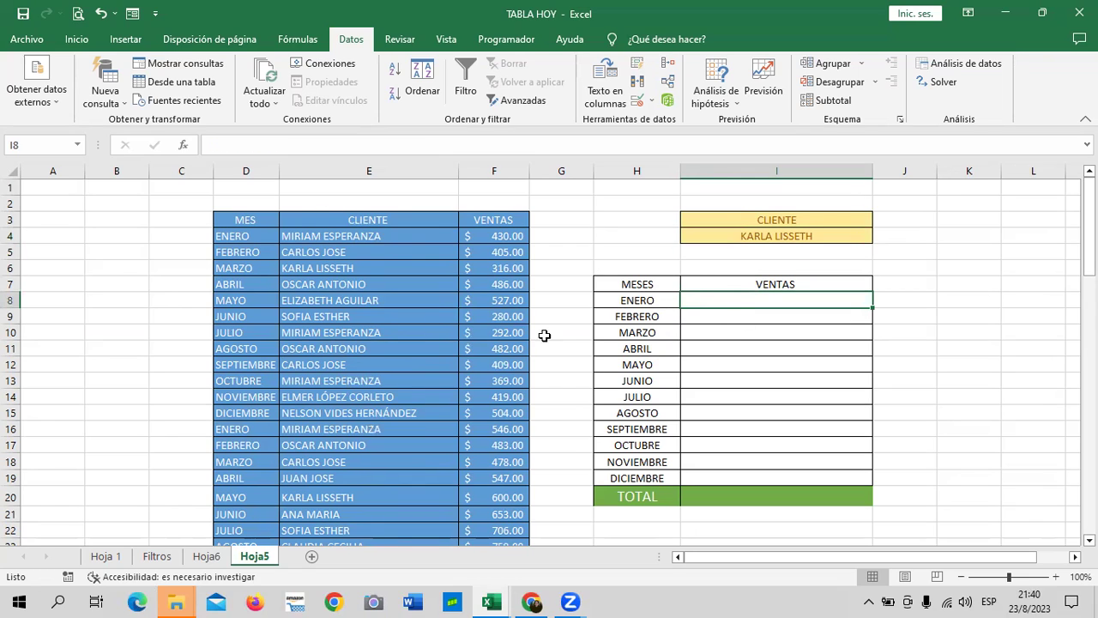
pyautogui.click(717, 316)
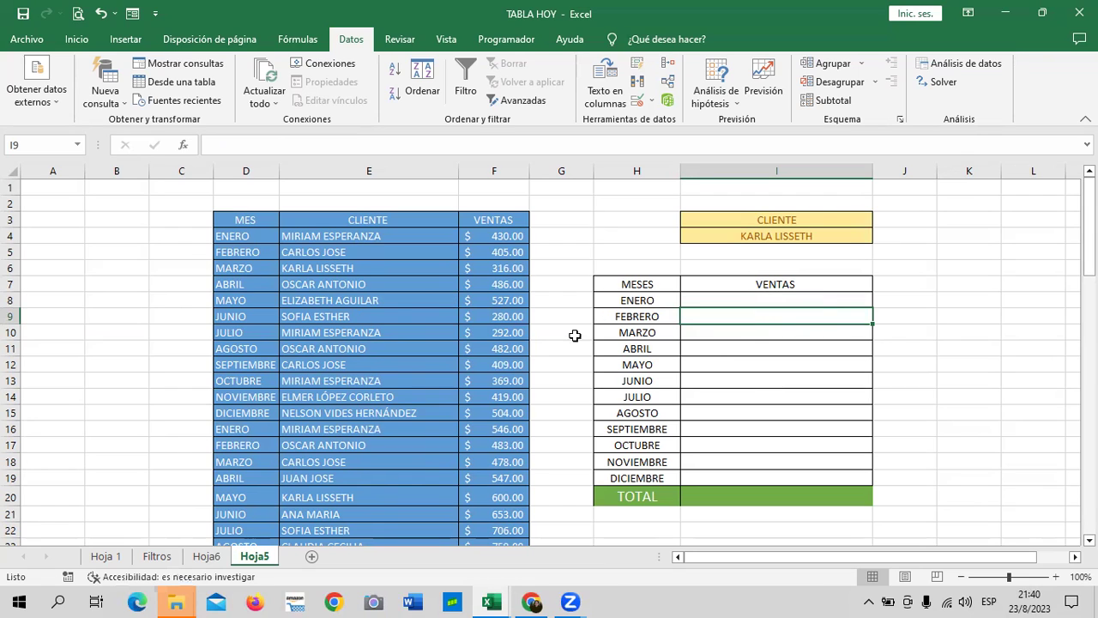
pyautogui.click(741, 332)
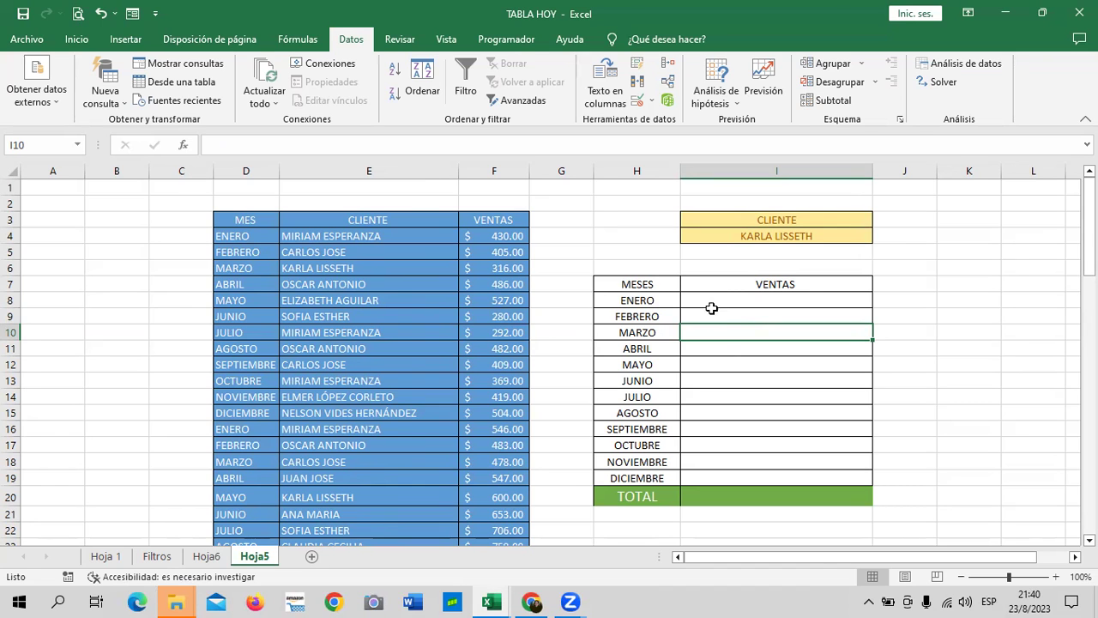
pyautogui.scroll(-3, 690, 358)
pyautogui.scroll(3, 691, 358)
pyautogui.scroll(-5, 697, 362)
pyautogui.scroll(5, 691, 364)
# Step: Start I8's formula with =SUMAR, inserting SUMAR.SI.CONJUNTO from the autocomplete list
pyautogui.click(745, 297)
pyautogui.write('=')
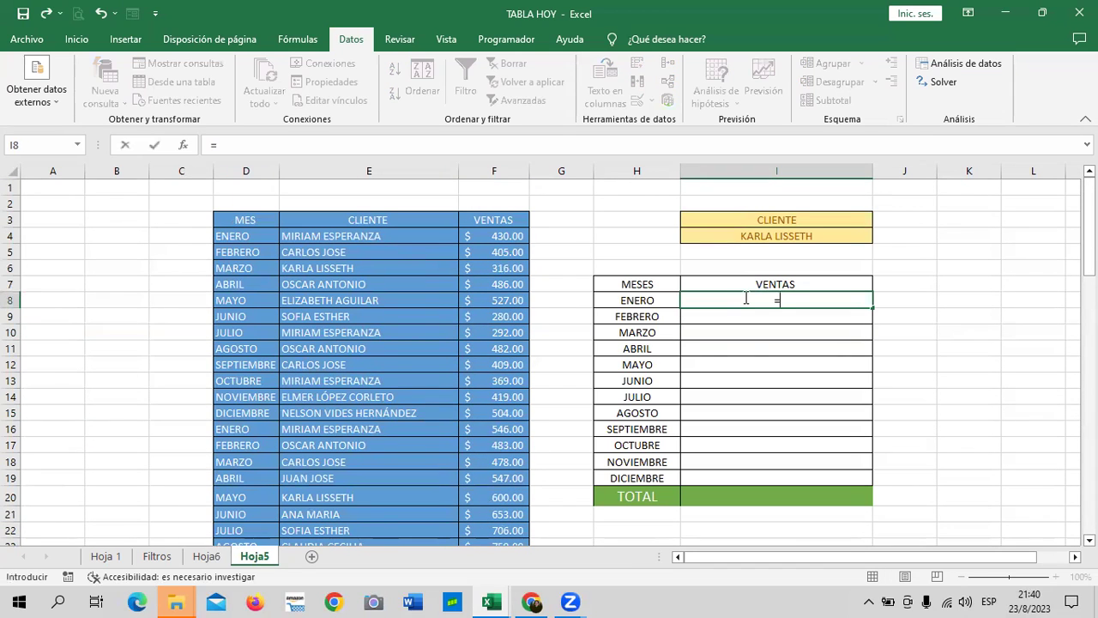
pyautogui.write('SUMAR')
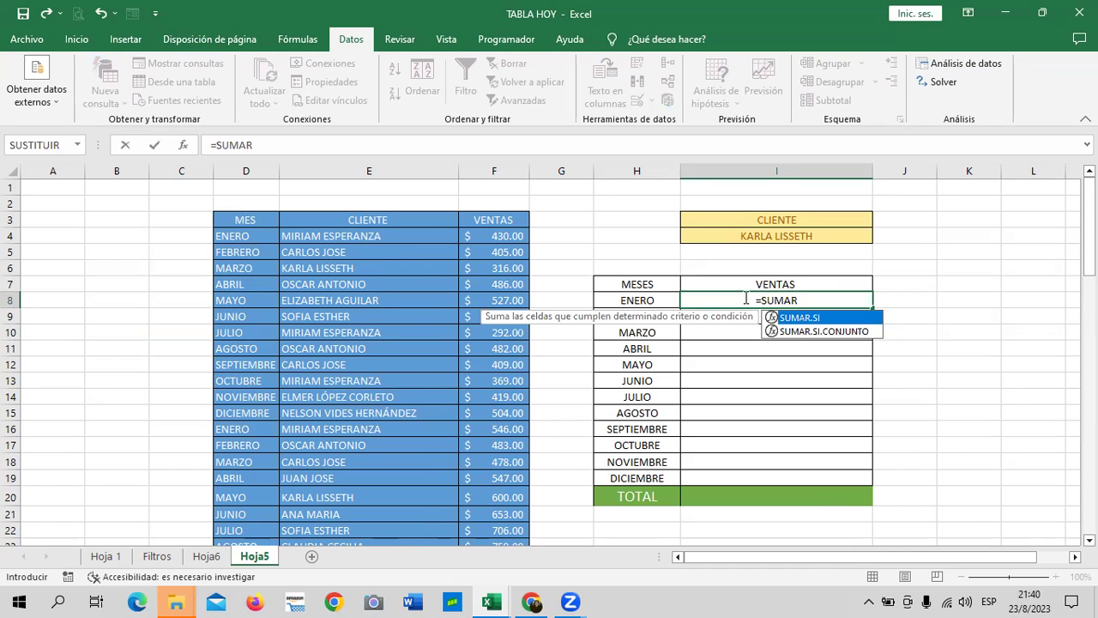
pyautogui.doubleClick(832, 332)
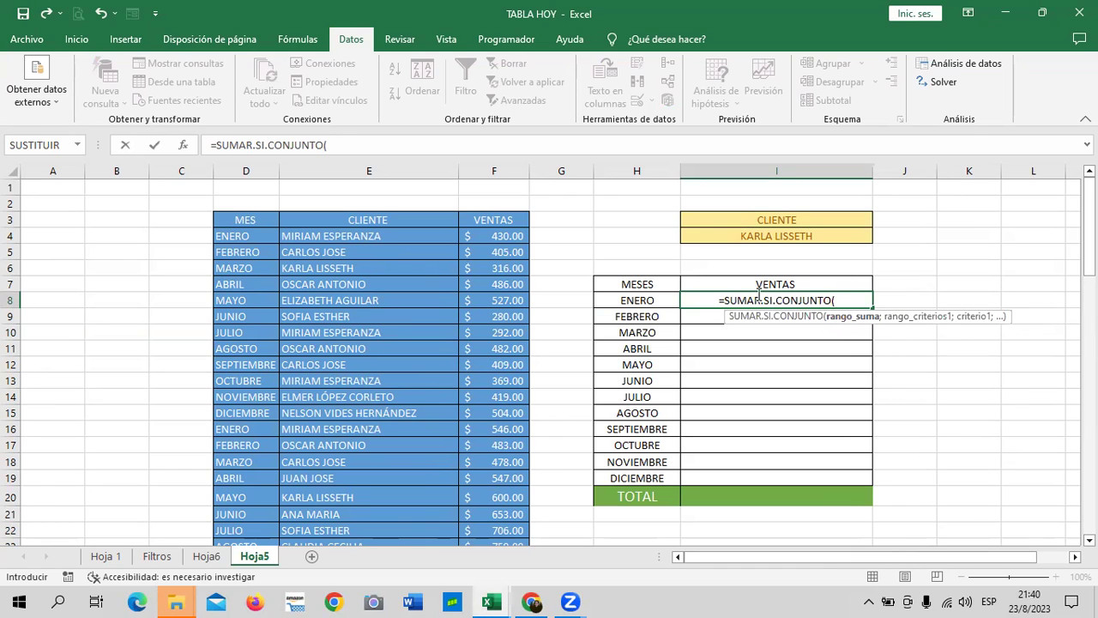
pyautogui.press('BackSpace')
pyautogui.press('BackSpace')
pyautogui.press('BackSpace')
pyautogui.press('BackSpace')
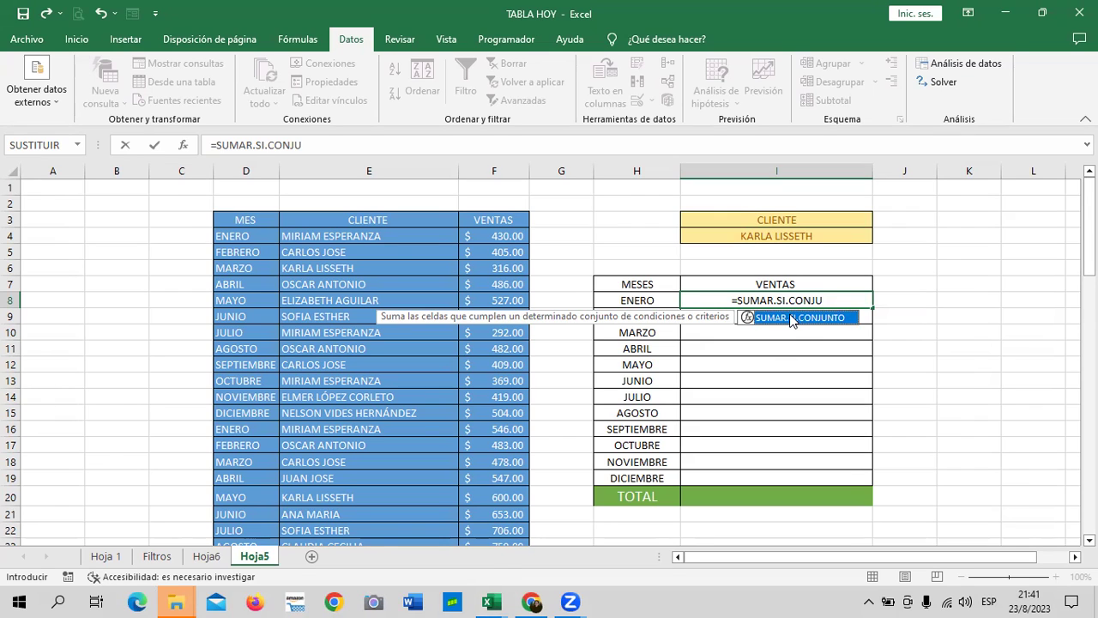
pyautogui.doubleClick(791, 319)
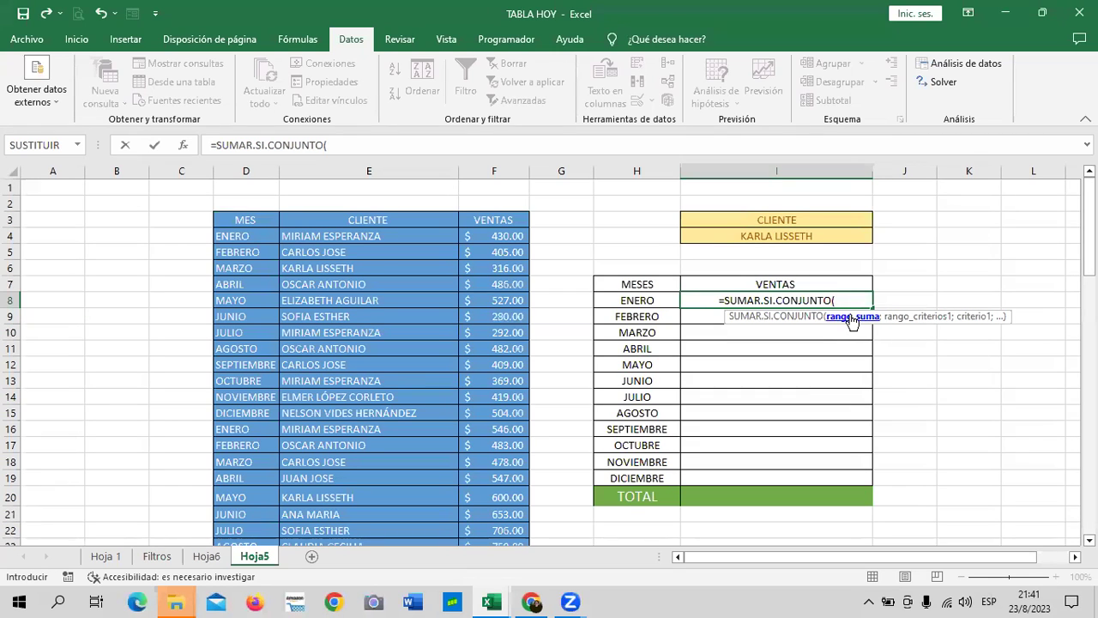
# Step: Set the VENTAS amounts F4:F79 as the sum range
pyautogui.moveTo(498, 237)
pyautogui.mouseDown()
pyautogui.moveTo(485, 600)
pyautogui.moveTo(494, 599)
pyautogui.mouseUp()
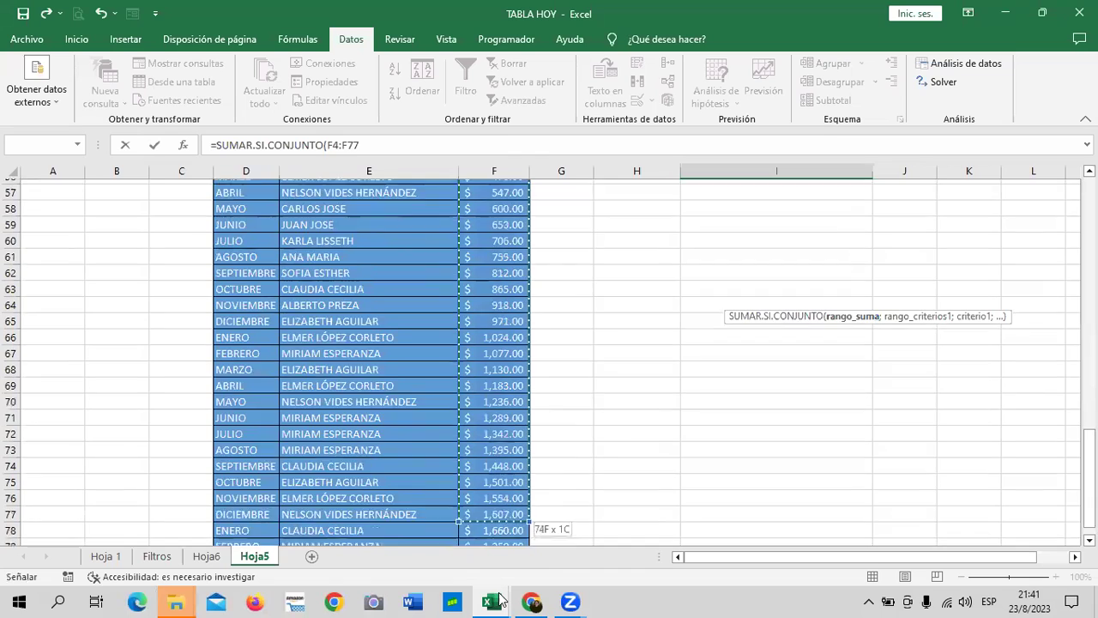
pyautogui.moveTo(494, 599)
pyautogui.mouseDown()
pyautogui.moveTo(496, 478)
pyautogui.moveTo(494, 510)
pyautogui.mouseUp()
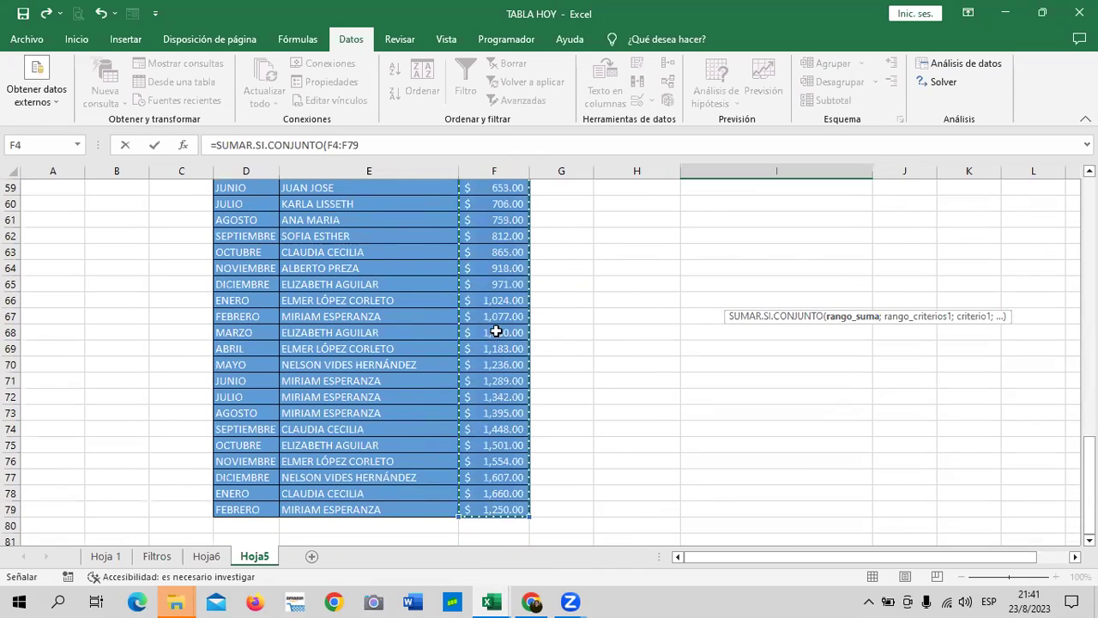
pyautogui.scroll(4, 639, 322)
pyautogui.scroll(9, 661, 309)
pyautogui.scroll(6, 671, 302)
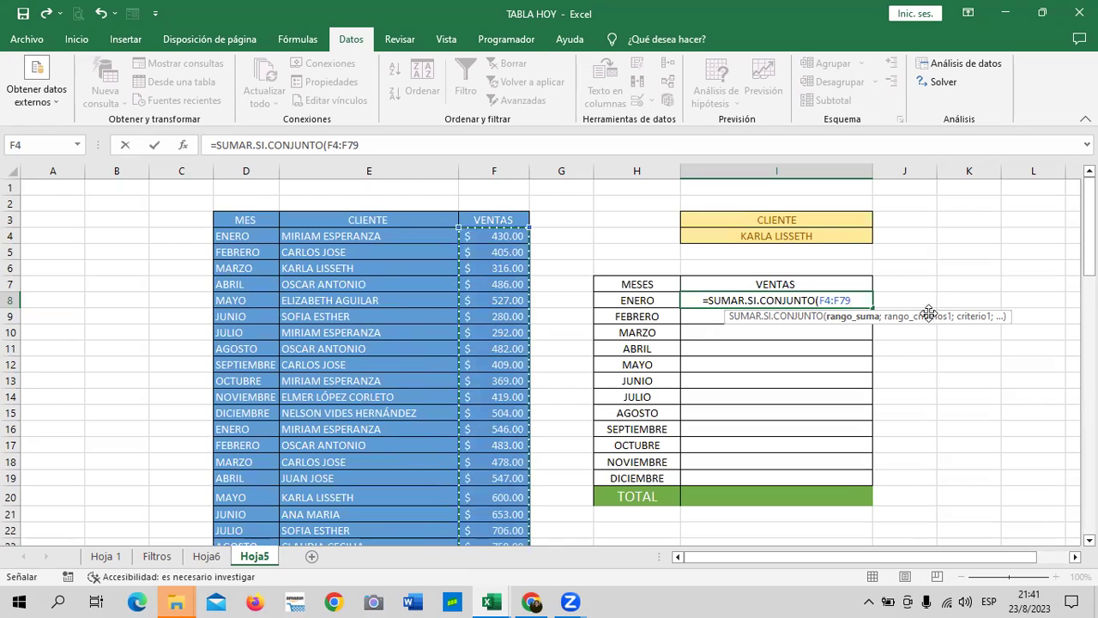
pyautogui.write(';')
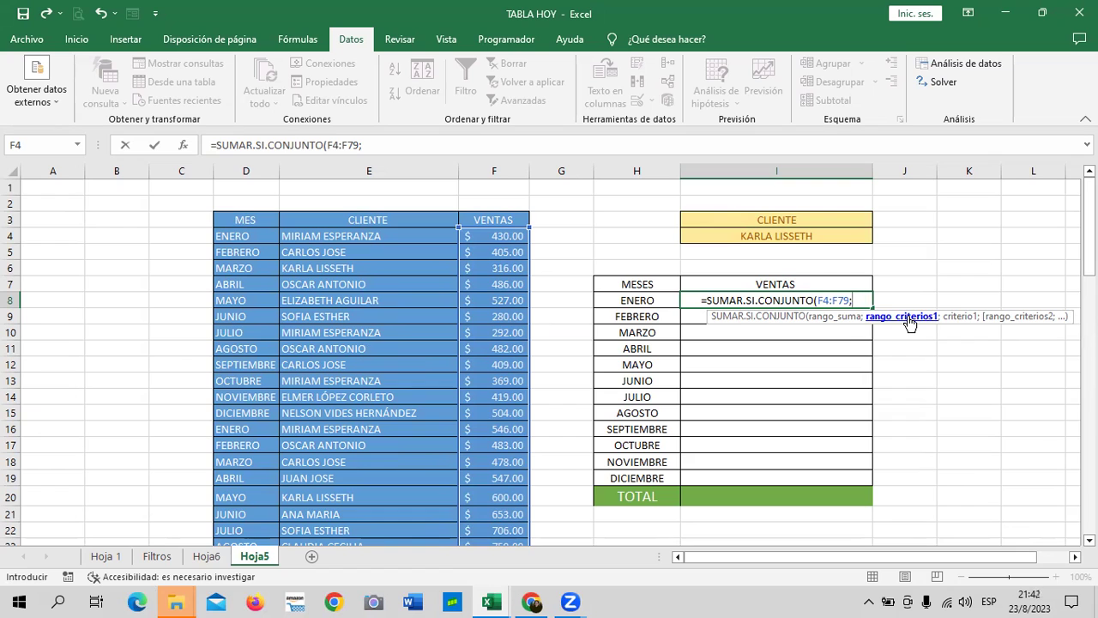
# Step: Add the CLIENTE column E4:E79 as the first criteria range
pyautogui.moveTo(413, 235)
pyautogui.mouseDown()
pyautogui.moveTo(399, 598)
pyautogui.moveTo(391, 581)
pyautogui.moveTo(406, 495)
pyautogui.mouseUp()
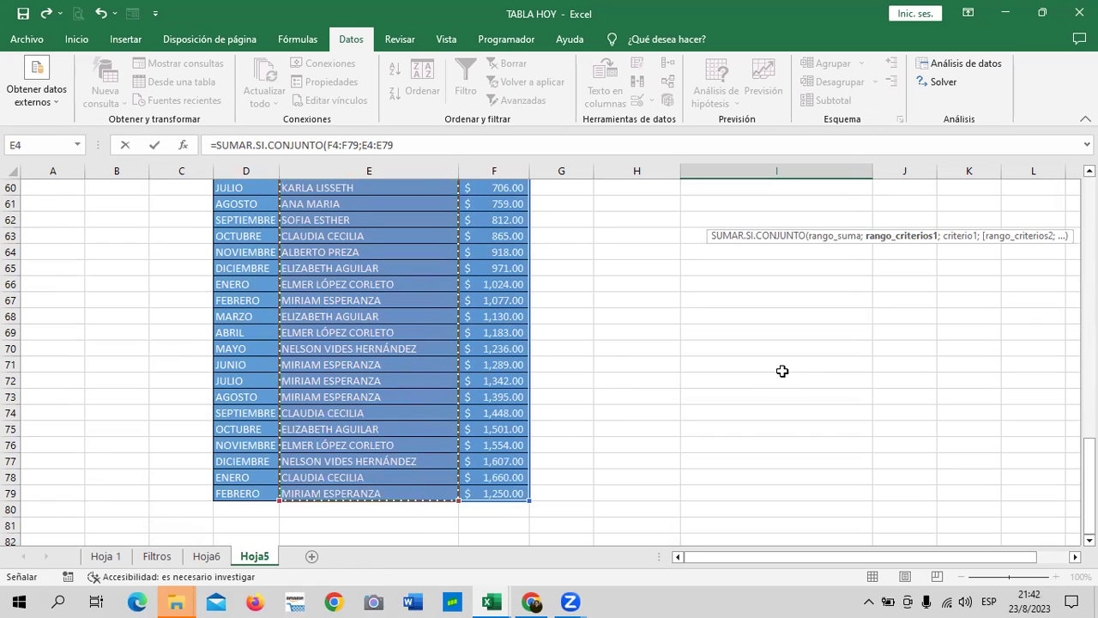
pyautogui.scroll(5, 782, 371)
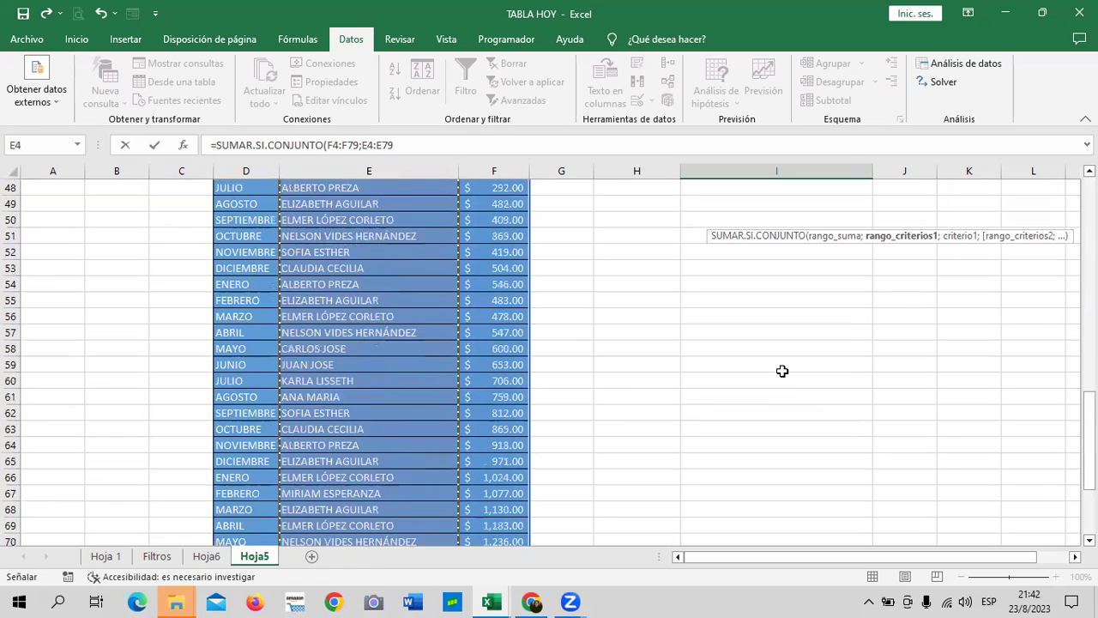
pyautogui.scroll(4, 781, 371)
pyautogui.scroll(4, 779, 371)
pyautogui.scroll(7, 779, 371)
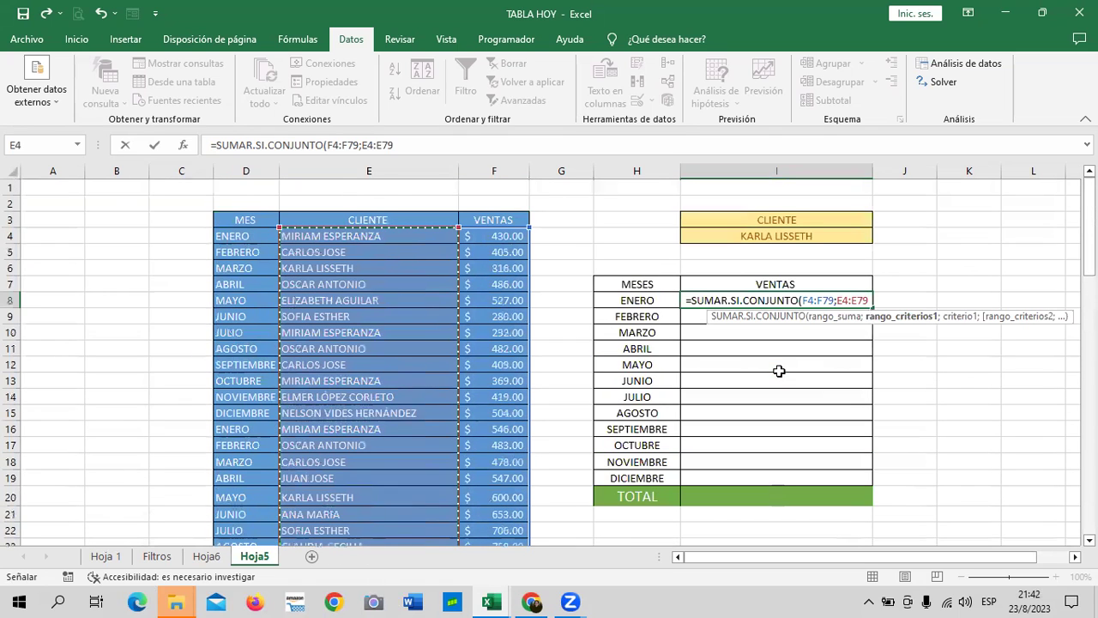
pyautogui.write(';')
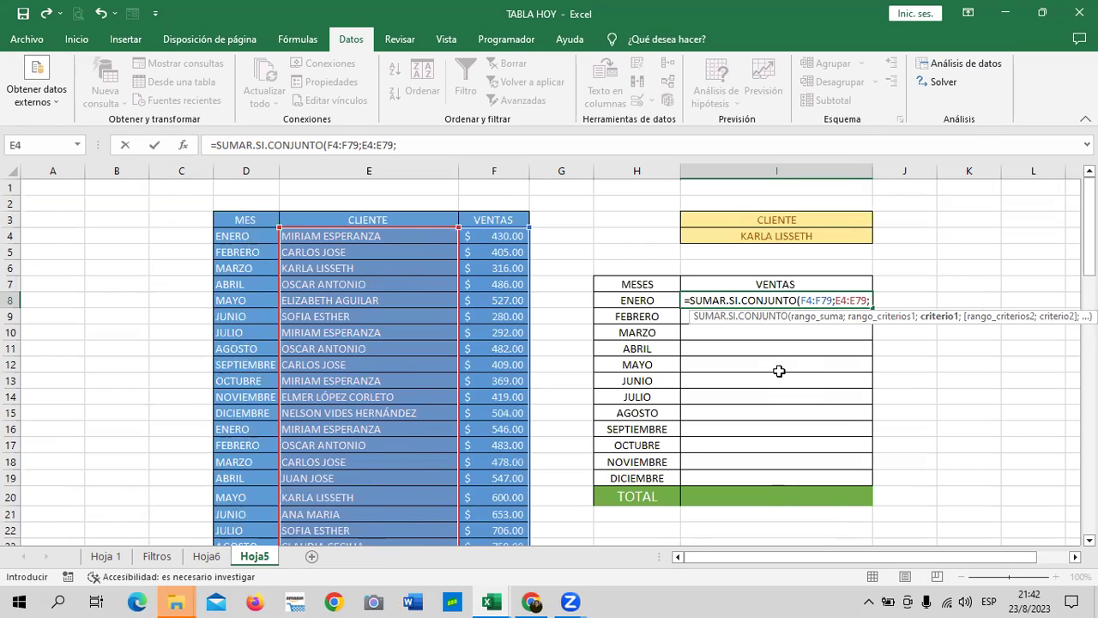
# Step: Add I4 as the first criterion and verify F4:F79, E4:E79 and I4 in the argument tooltip
pyautogui.click(729, 236)
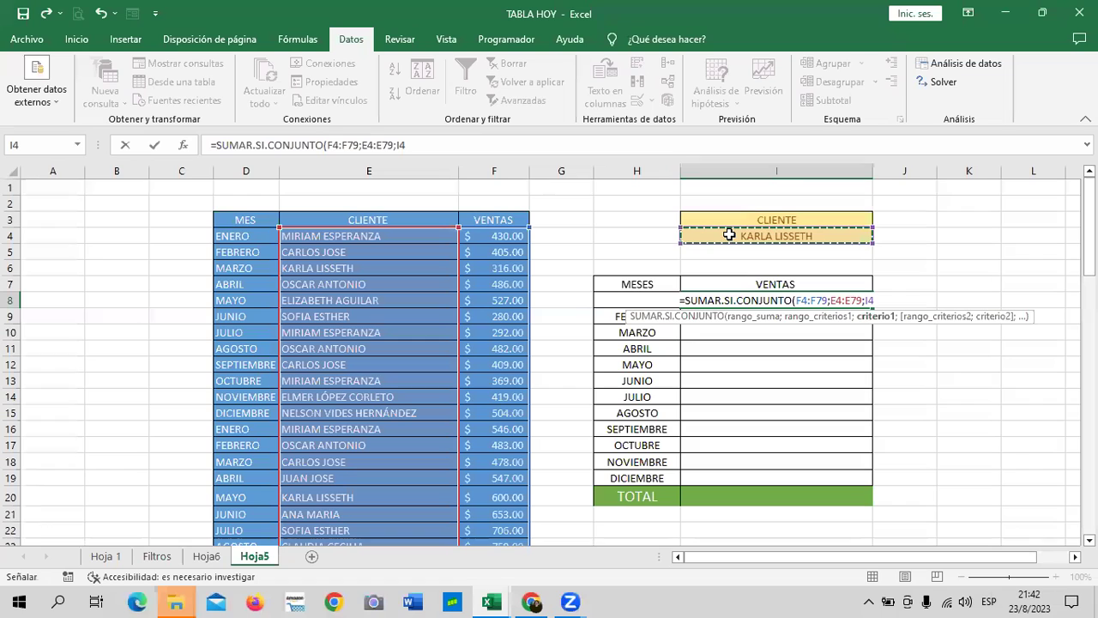
pyautogui.click(482, 151)
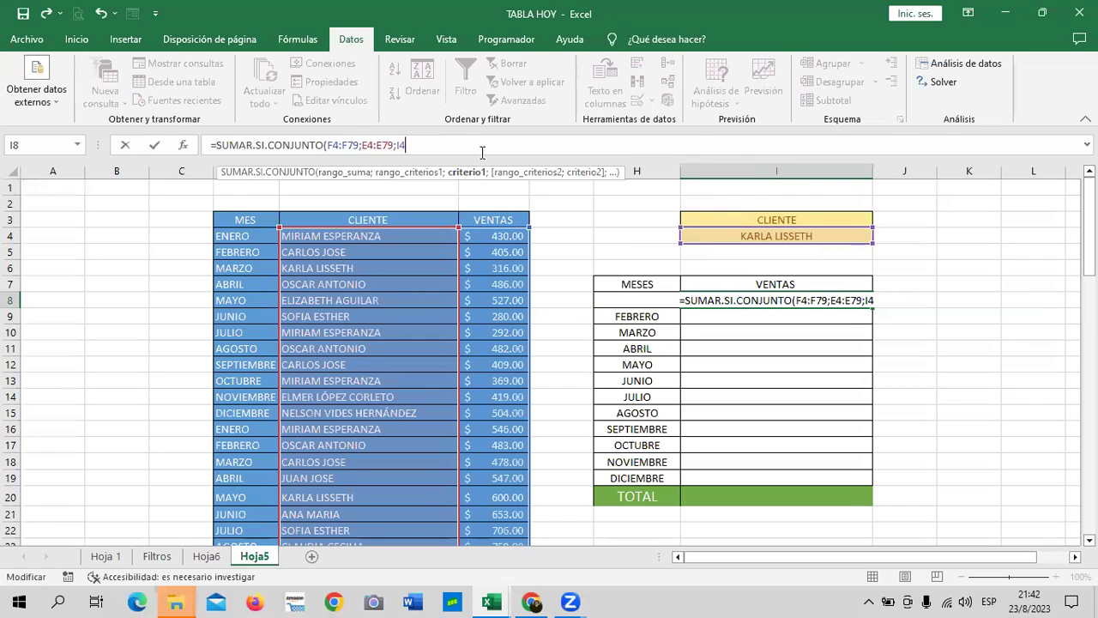
pyautogui.write(';')
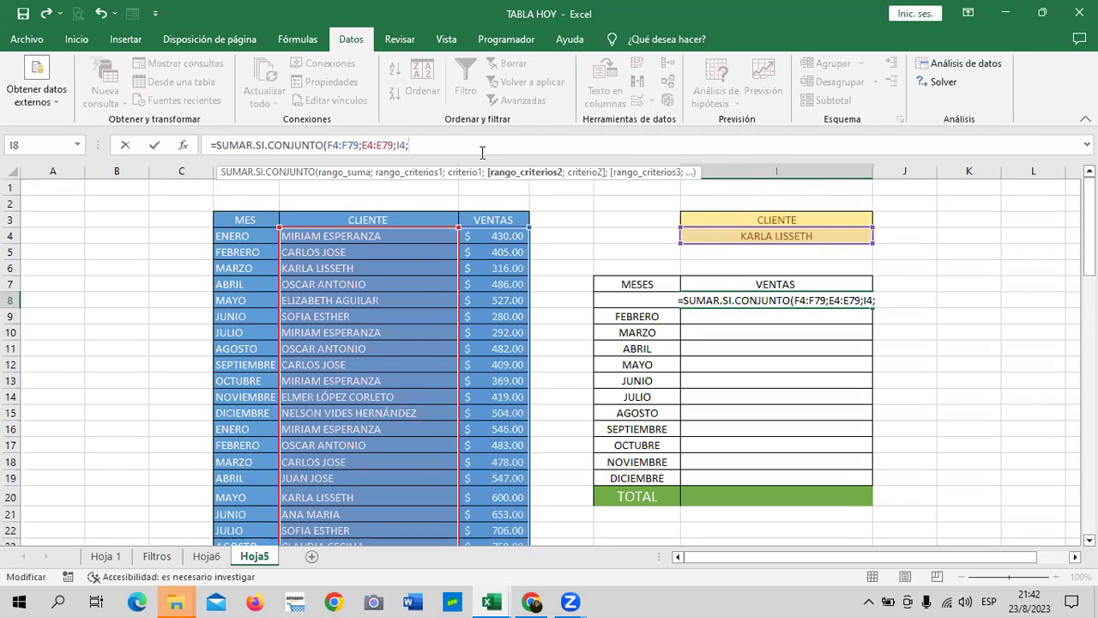
pyautogui.click(439, 173)
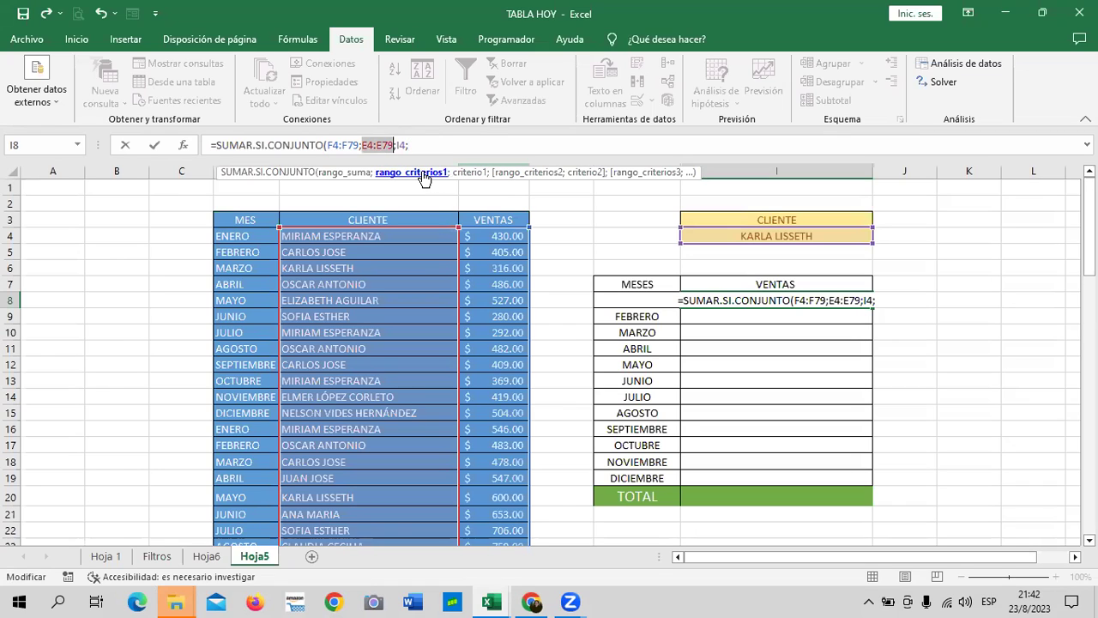
pyautogui.click(472, 174)
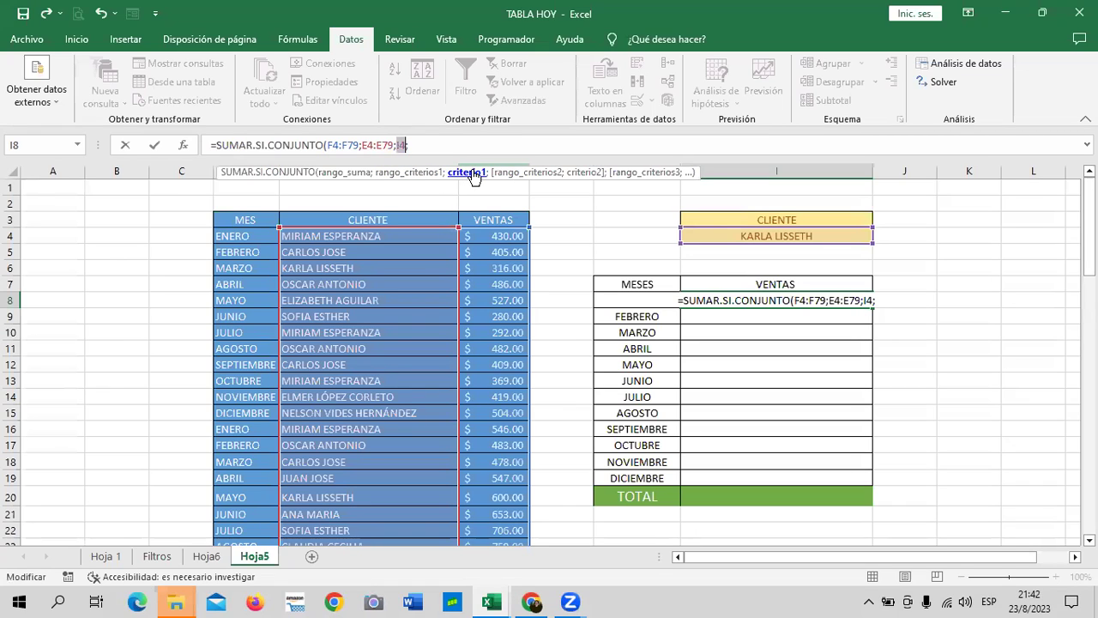
pyautogui.click(334, 175)
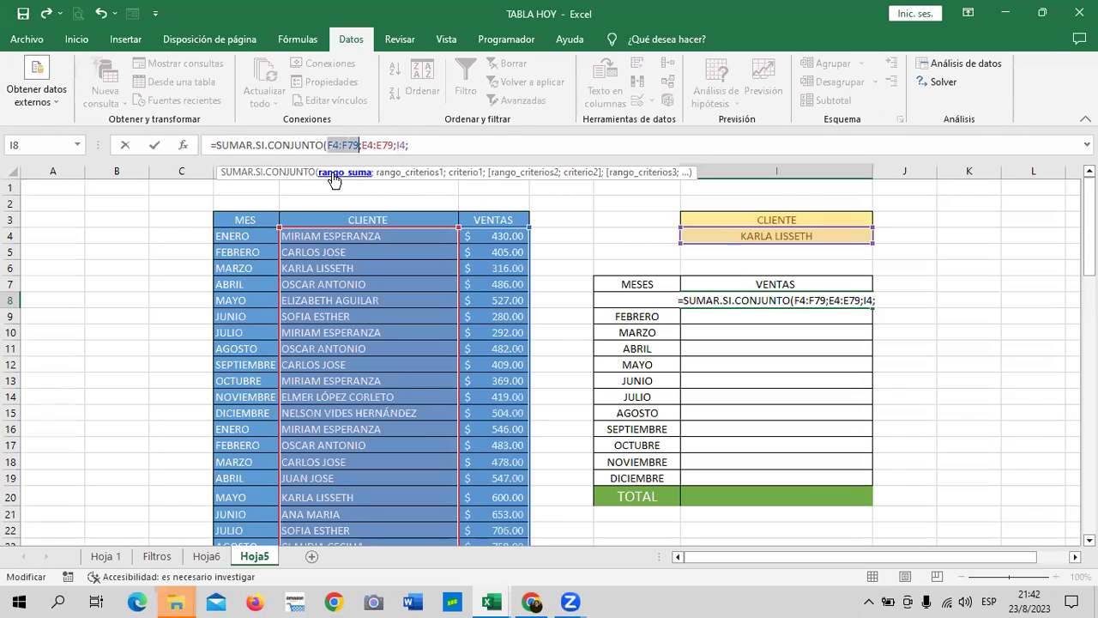
pyautogui.click(396, 174)
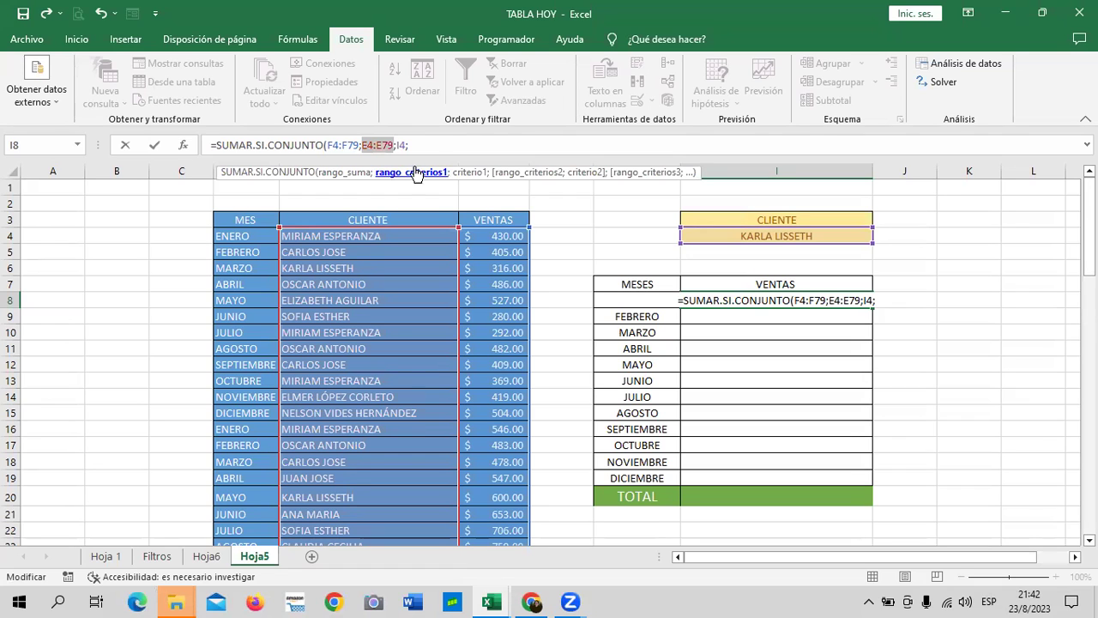
pyautogui.click(467, 174)
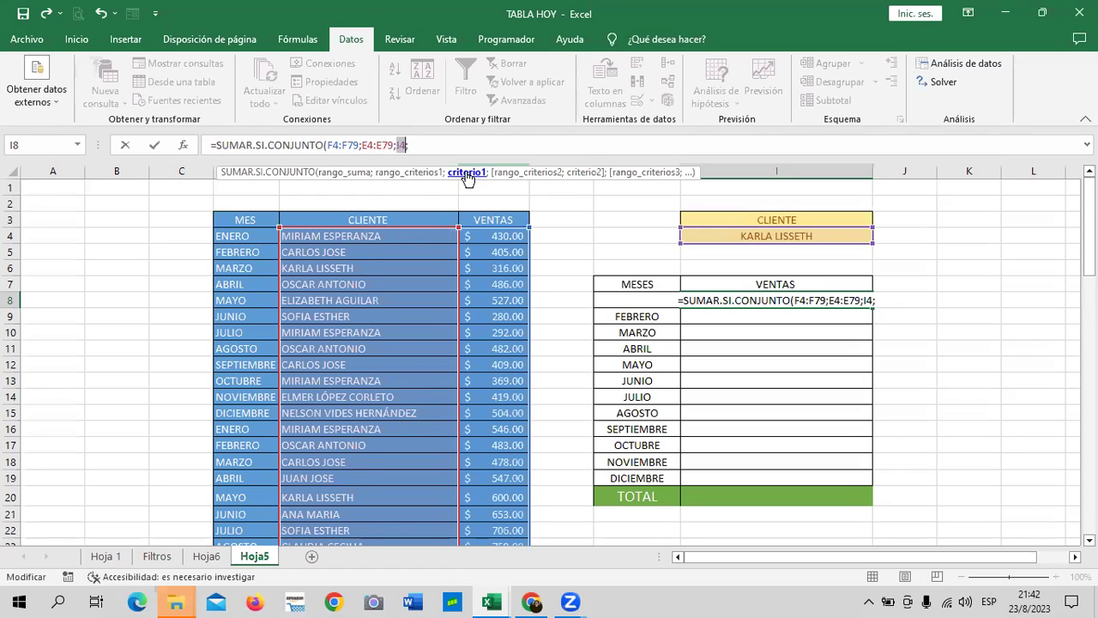
pyautogui.click(509, 174)
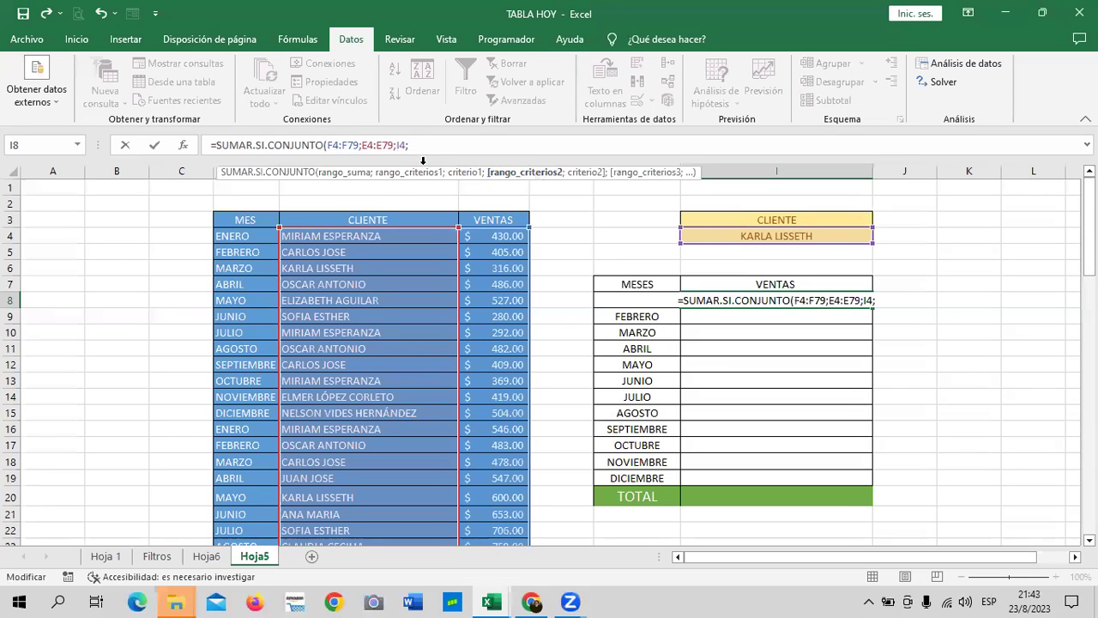
# Step: Select D4:D79 as rango_criterios2, followed by a semicolon, and verify it in the tooltip
pyautogui.click(230, 238)
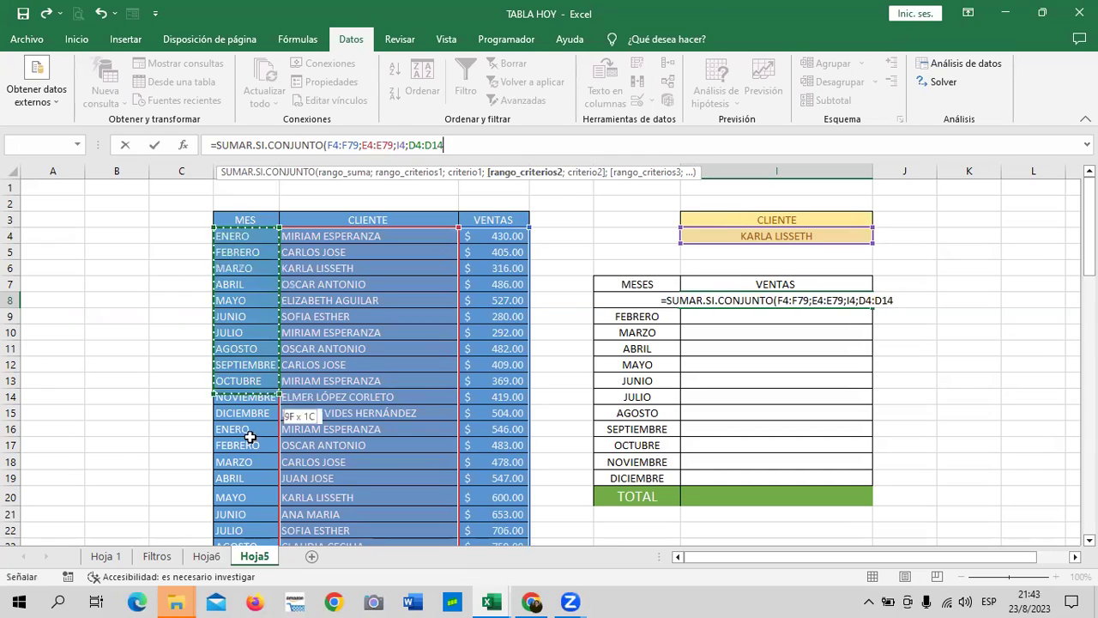
pyautogui.moveTo(235, 255)
pyautogui.mouseDown()
pyautogui.moveTo(253, 600)
pyautogui.moveTo(258, 509)
pyautogui.mouseUp()
pyautogui.scroll(6, 1062, 346)
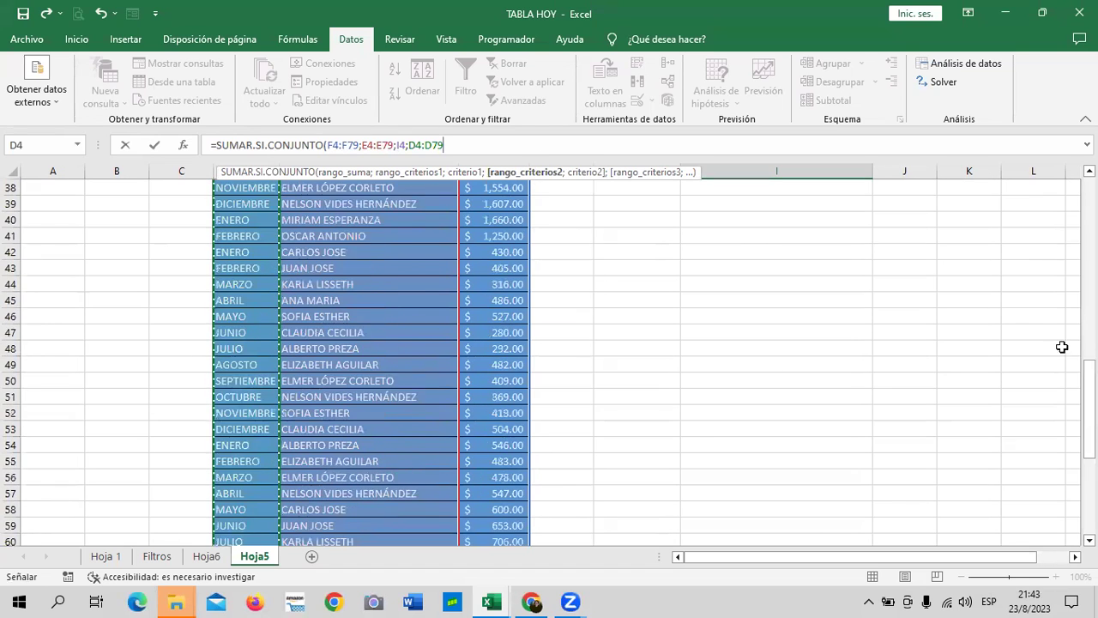
pyautogui.scroll(5, 1062, 346)
pyautogui.scroll(5, 1064, 343)
pyautogui.scroll(3, 1072, 332)
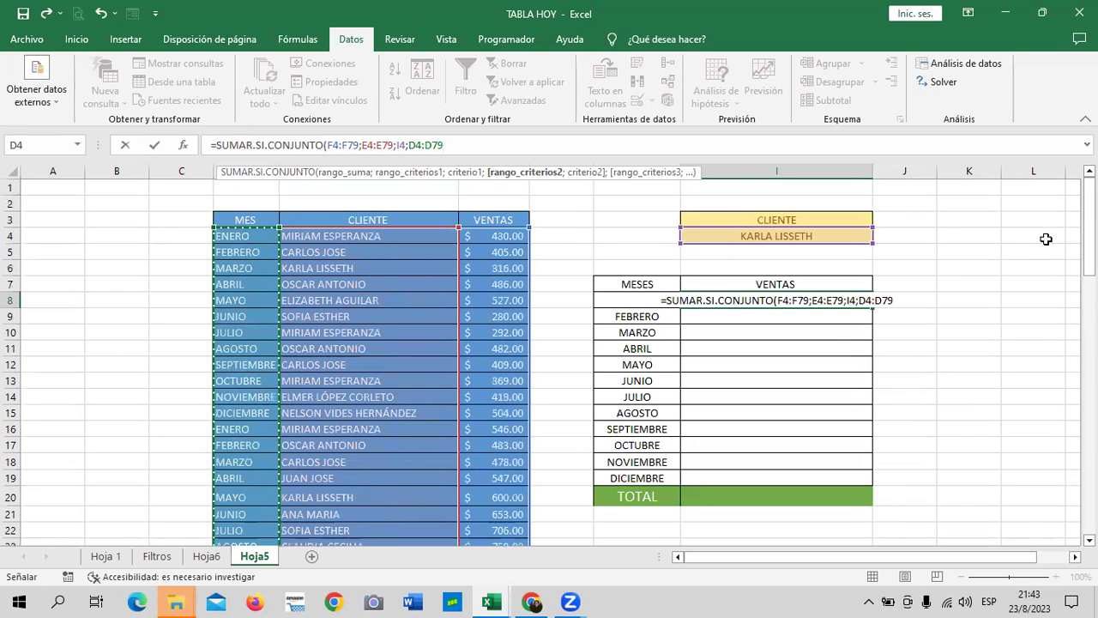
pyautogui.write(';')
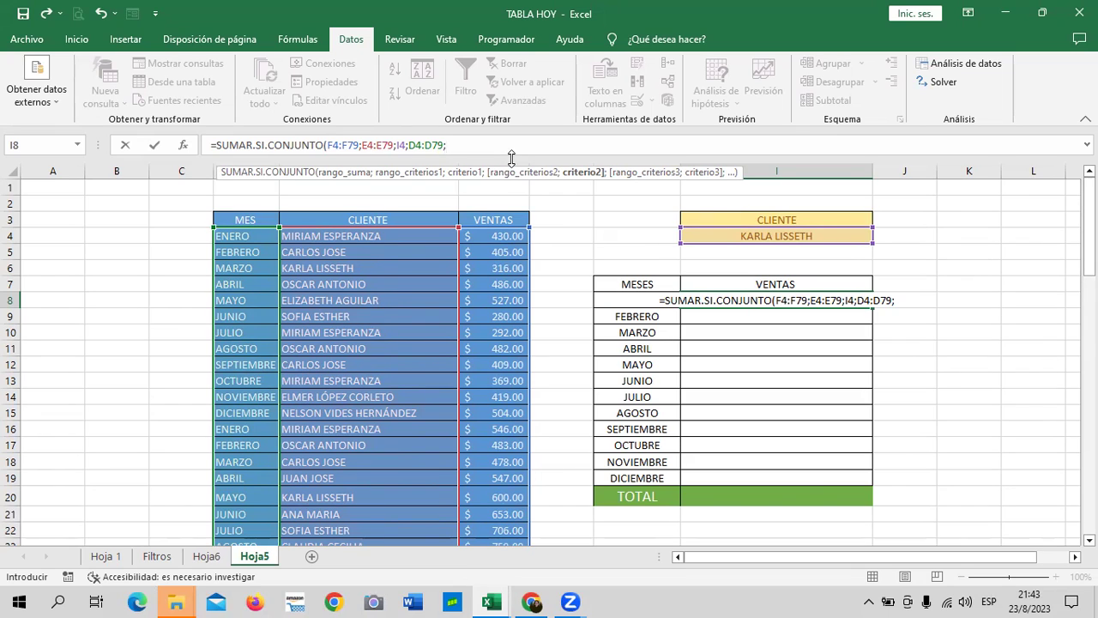
pyautogui.click(508, 172)
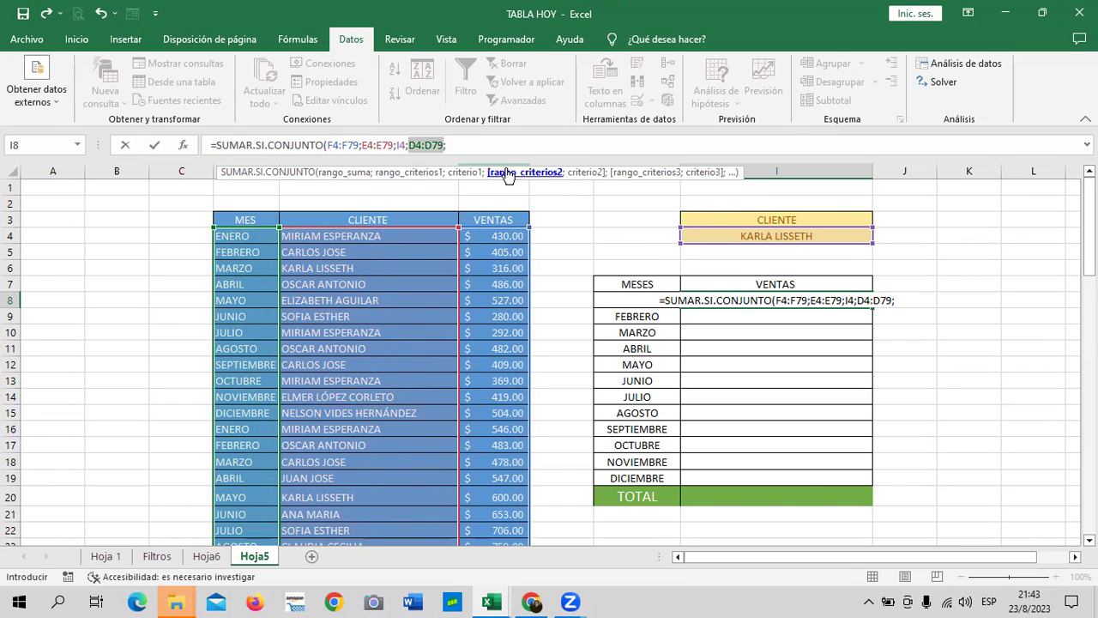
pyautogui.click(496, 146)
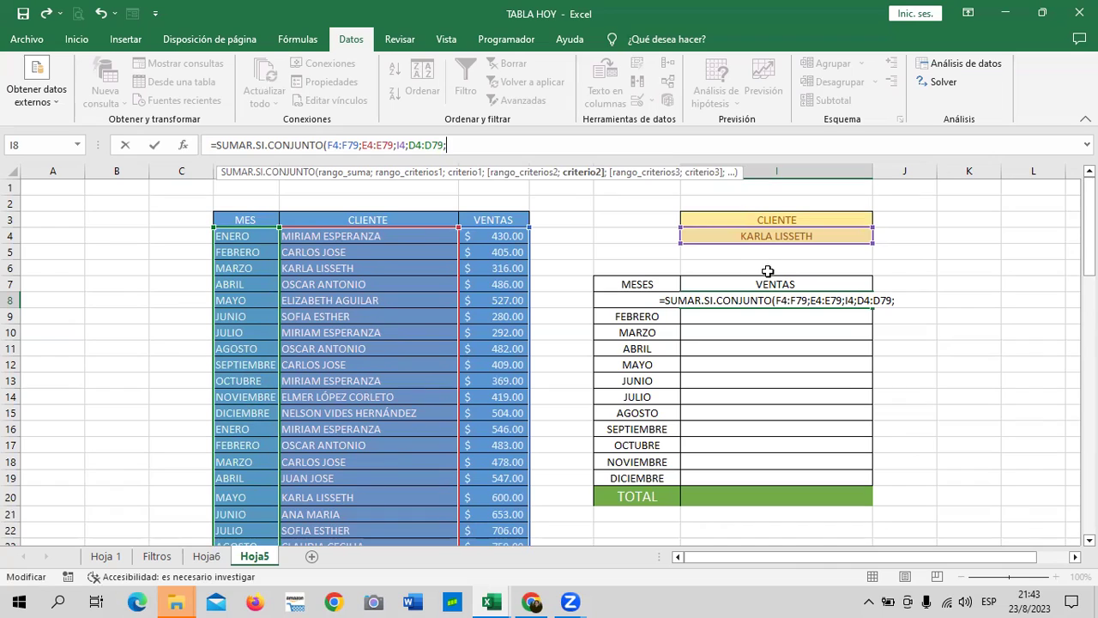
# Step: Remove a stray 'h', append h8) as the month criterion, and enter the formula
pyautogui.click(622, 301)
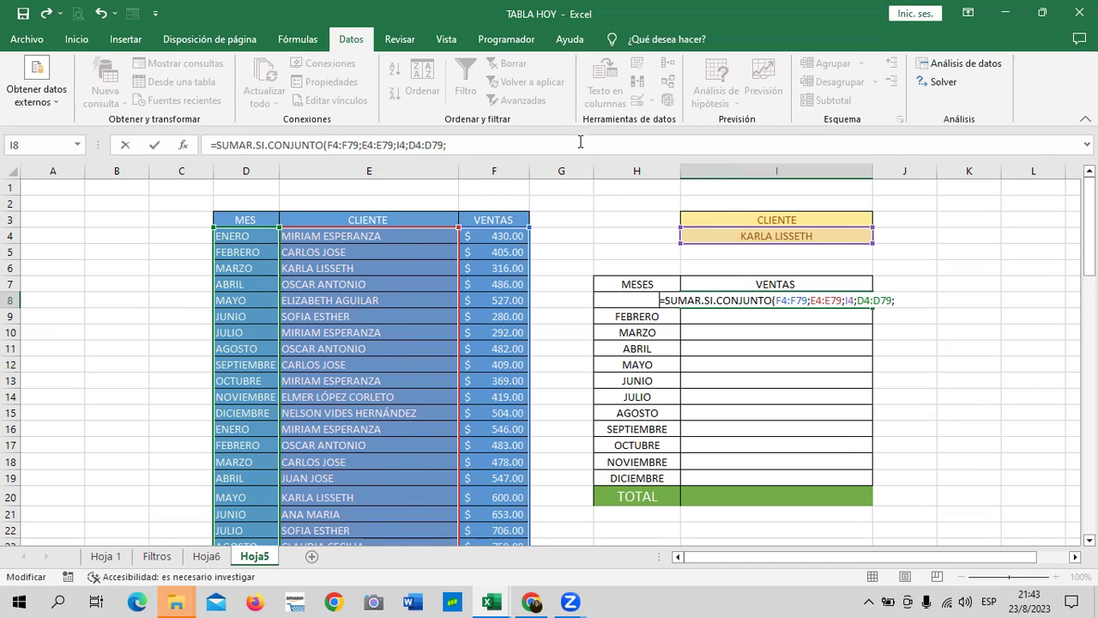
pyautogui.write('h')
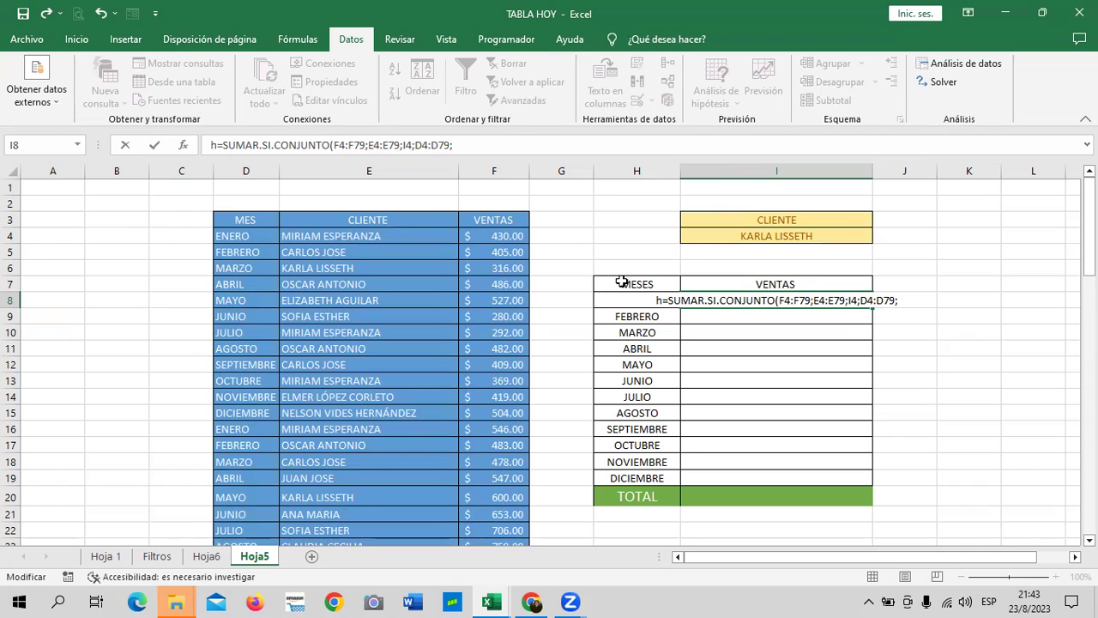
pyautogui.press('BackSpace')
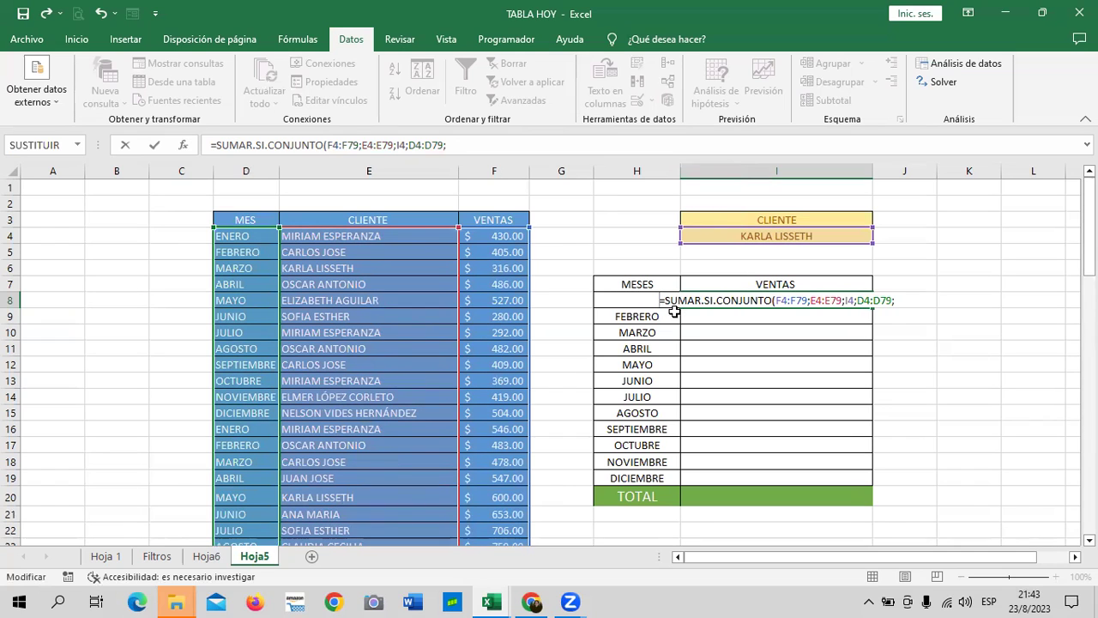
pyautogui.click(475, 144)
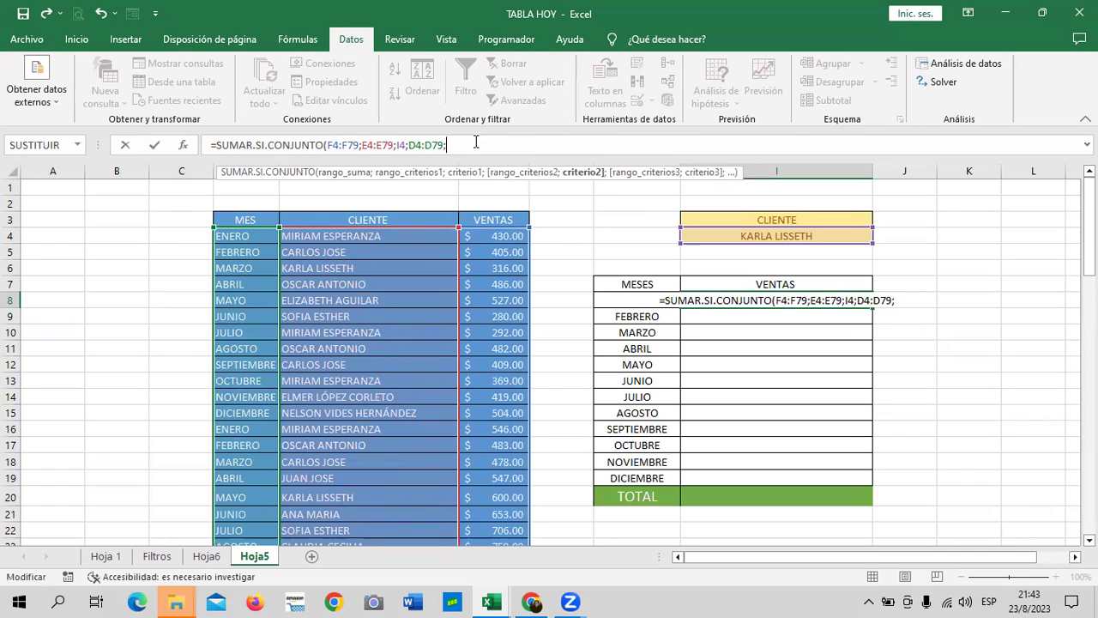
pyautogui.write('h8)')
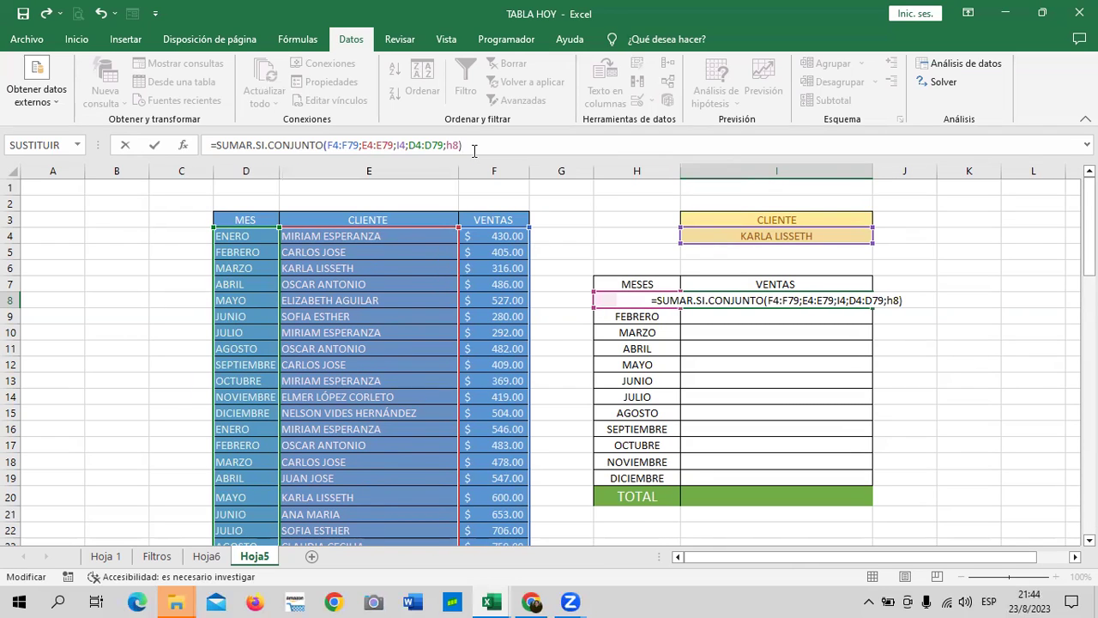
pyautogui.press('Return')
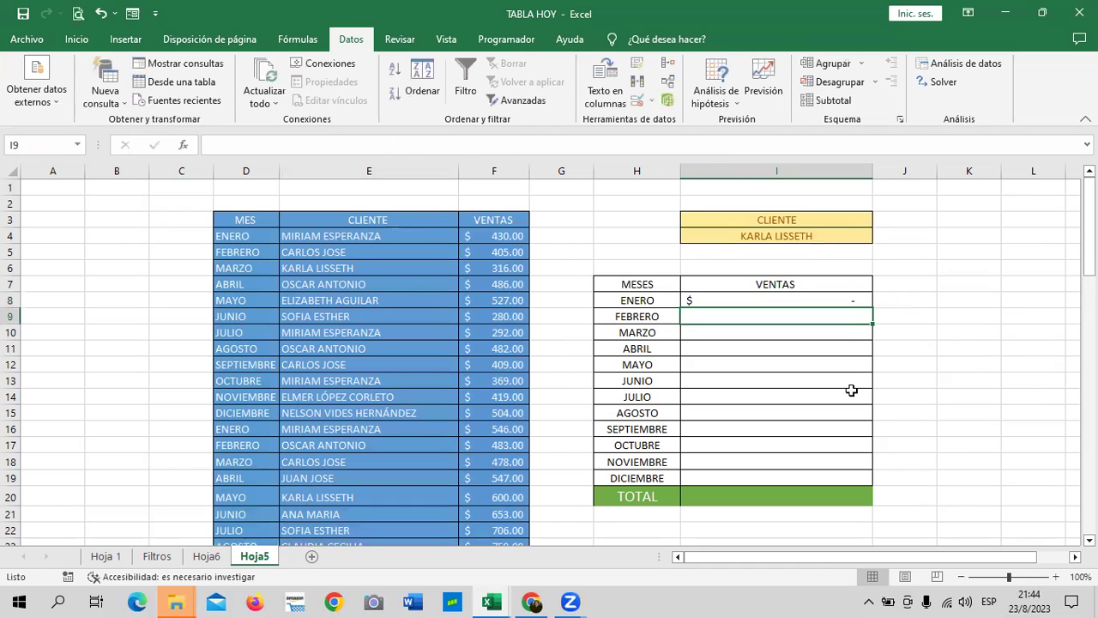
# Step: Try two different clients in I4 and check the Enero sales result
pyautogui.click(781, 303)
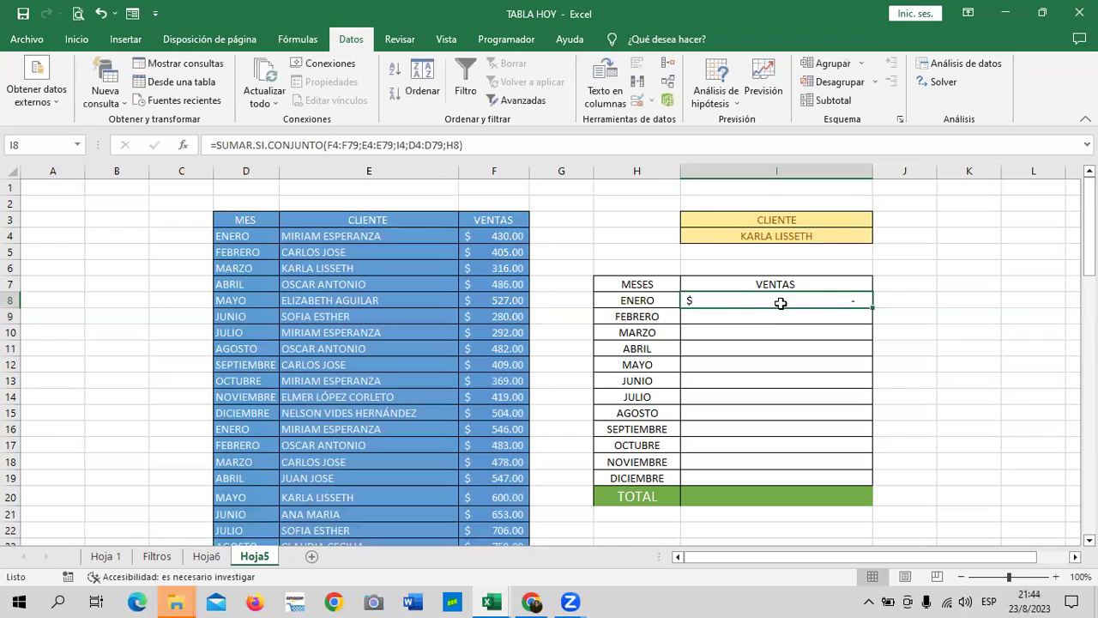
pyautogui.click(810, 238)
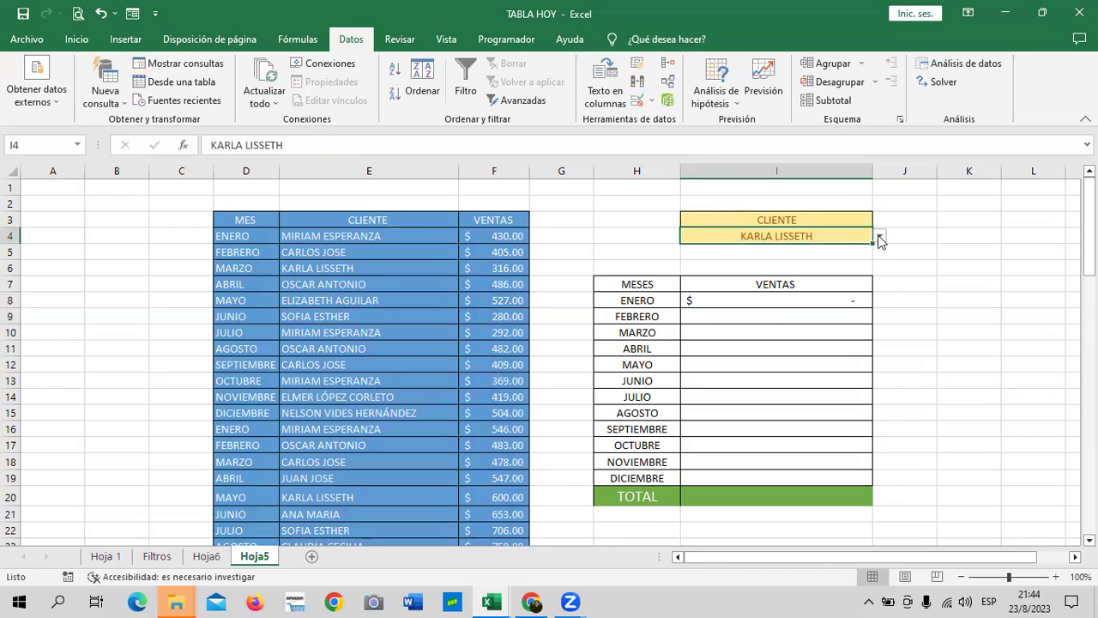
pyautogui.click(880, 237)
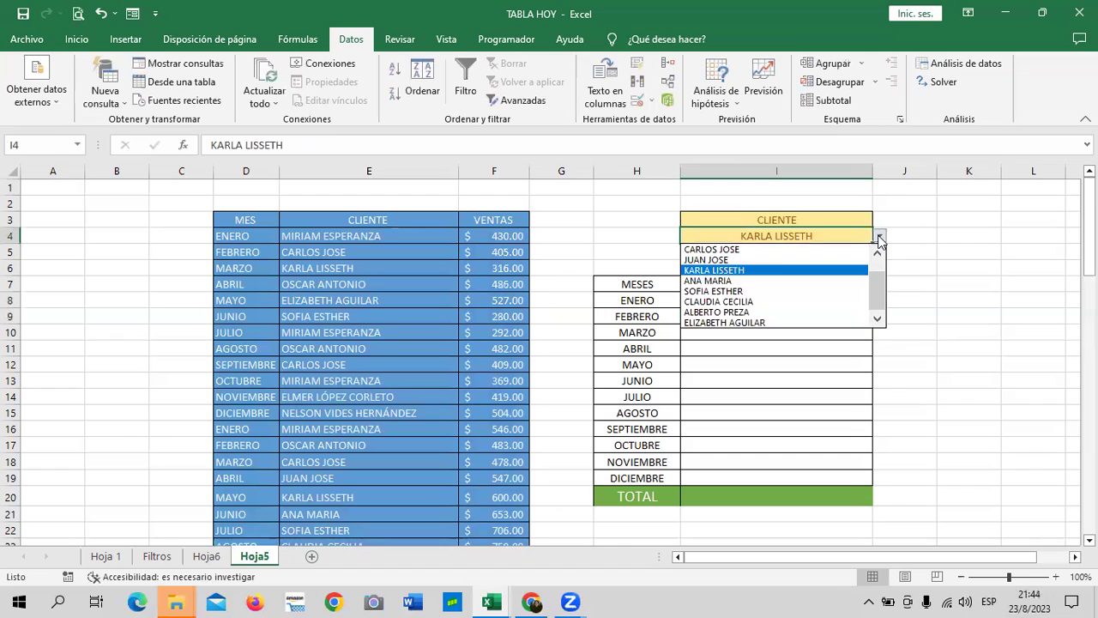
pyautogui.click(728, 259)
pyautogui.click(880, 237)
pyautogui.click(805, 249)
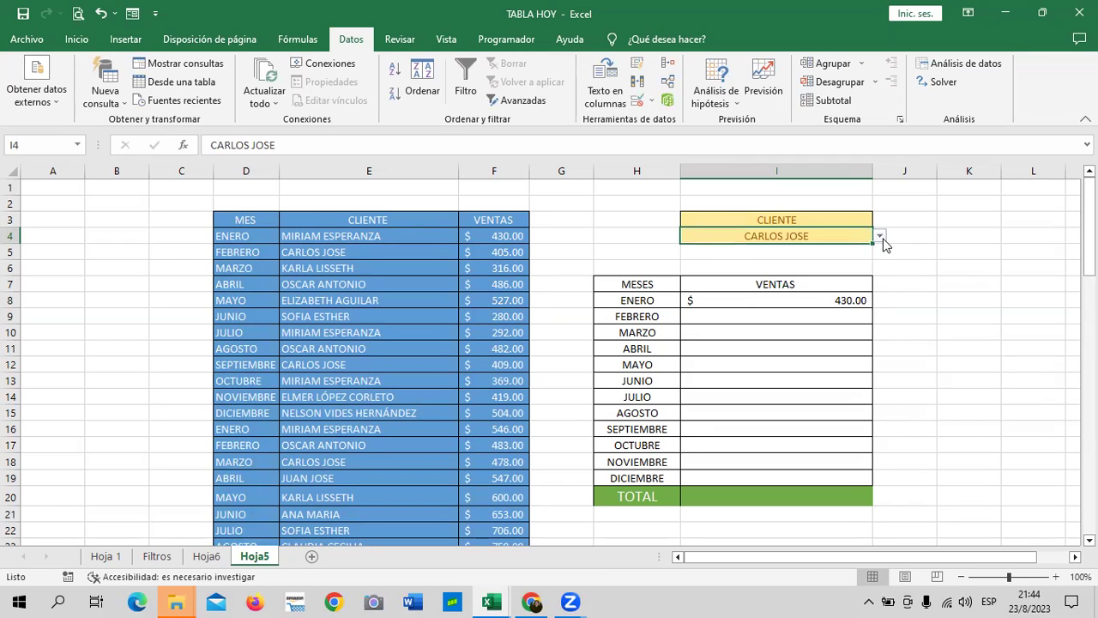
pyautogui.click(743, 306)
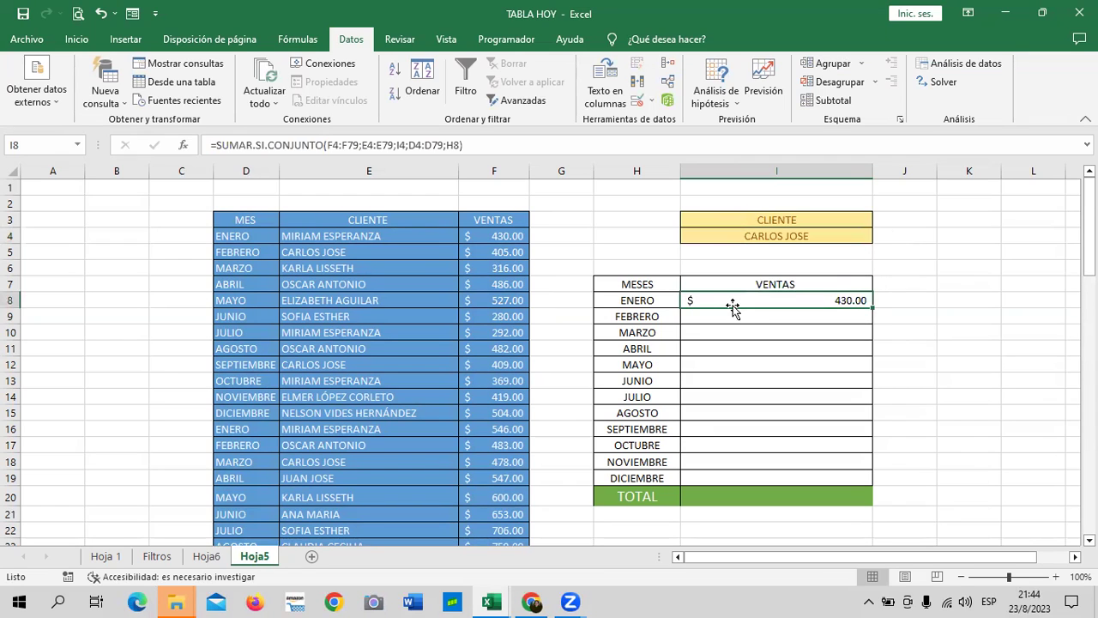
# Step: Pick two more clients, ending on one whose Enero sales show $1,660.00
pyautogui.click(846, 235)
pyautogui.click(879, 236)
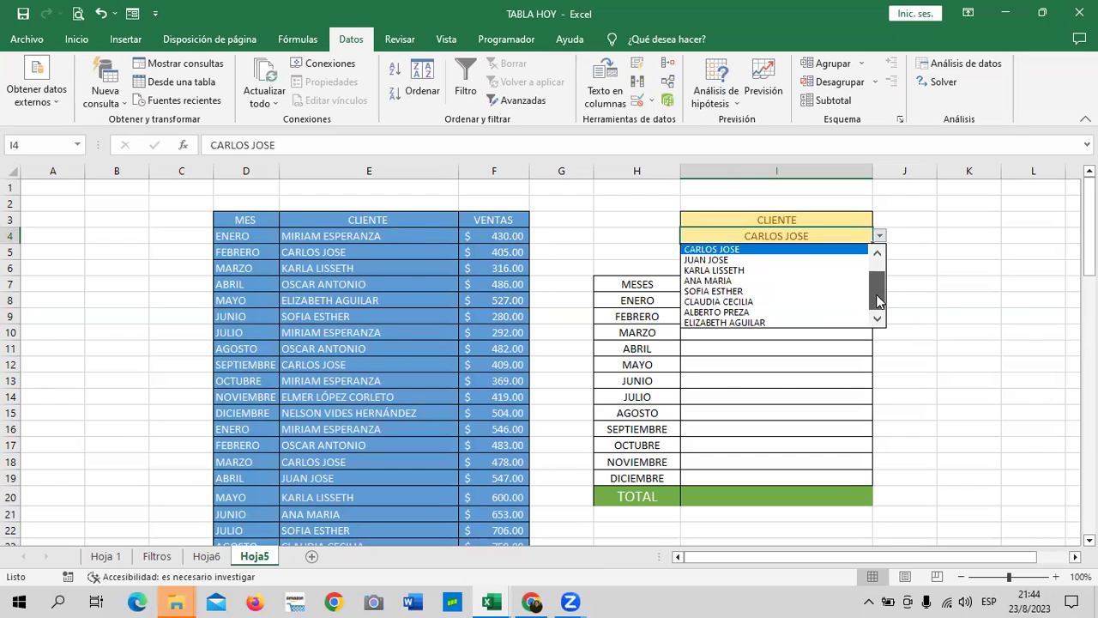
pyautogui.click(850, 322)
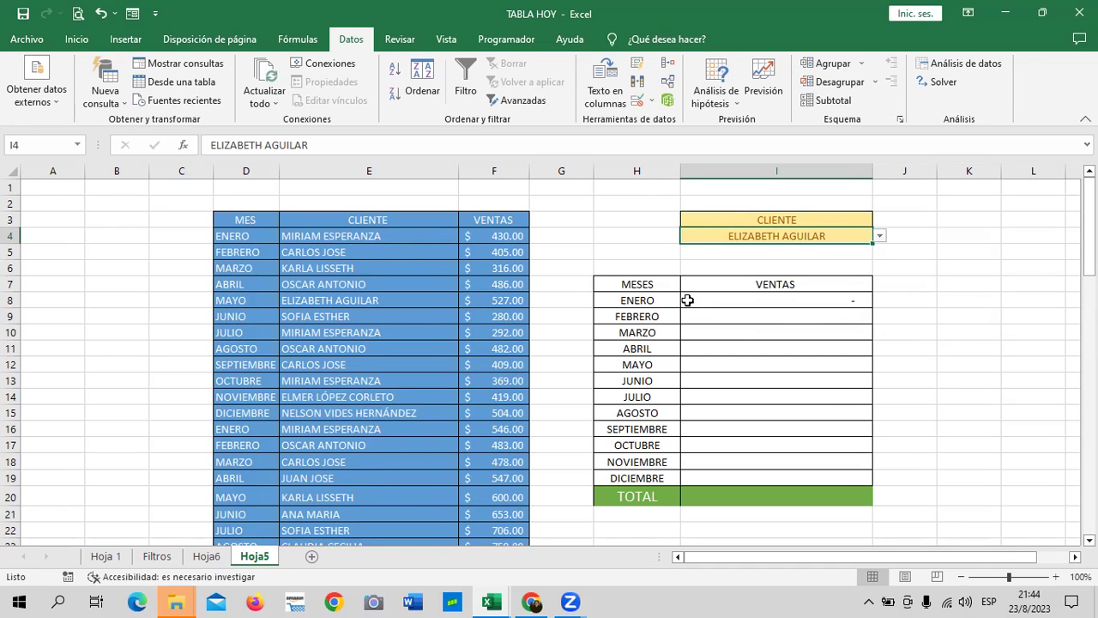
pyautogui.click(881, 235)
pyautogui.click(779, 302)
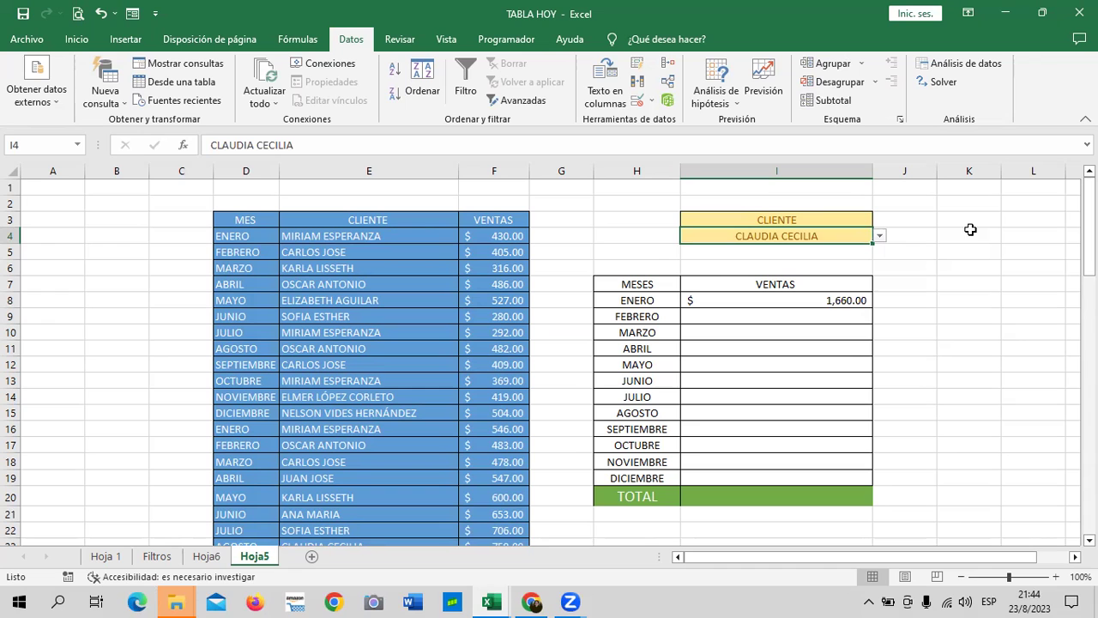
pyautogui.scroll(-2, 348, 296)
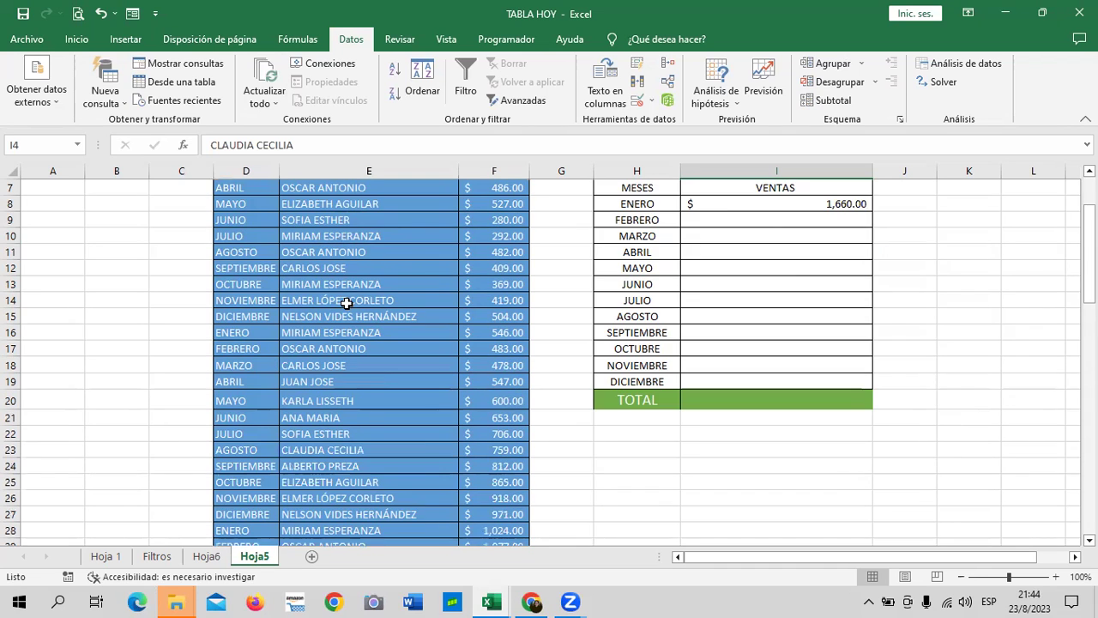
pyautogui.scroll(-4, 346, 305)
pyautogui.scroll(-4, 344, 311)
pyautogui.scroll(-5, 345, 312)
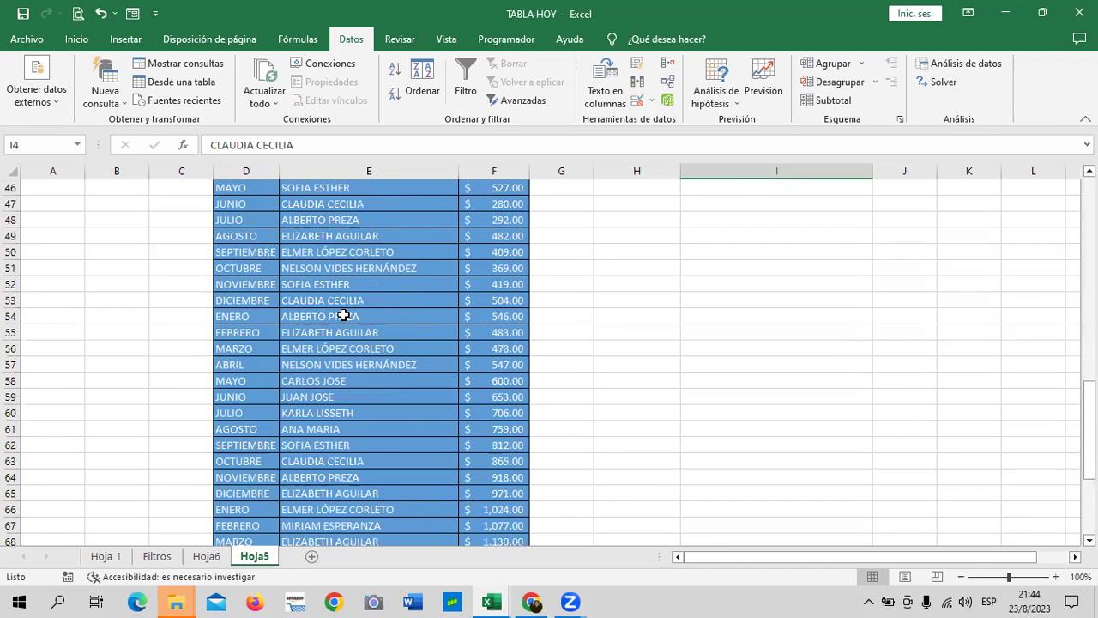
pyautogui.click(307, 463)
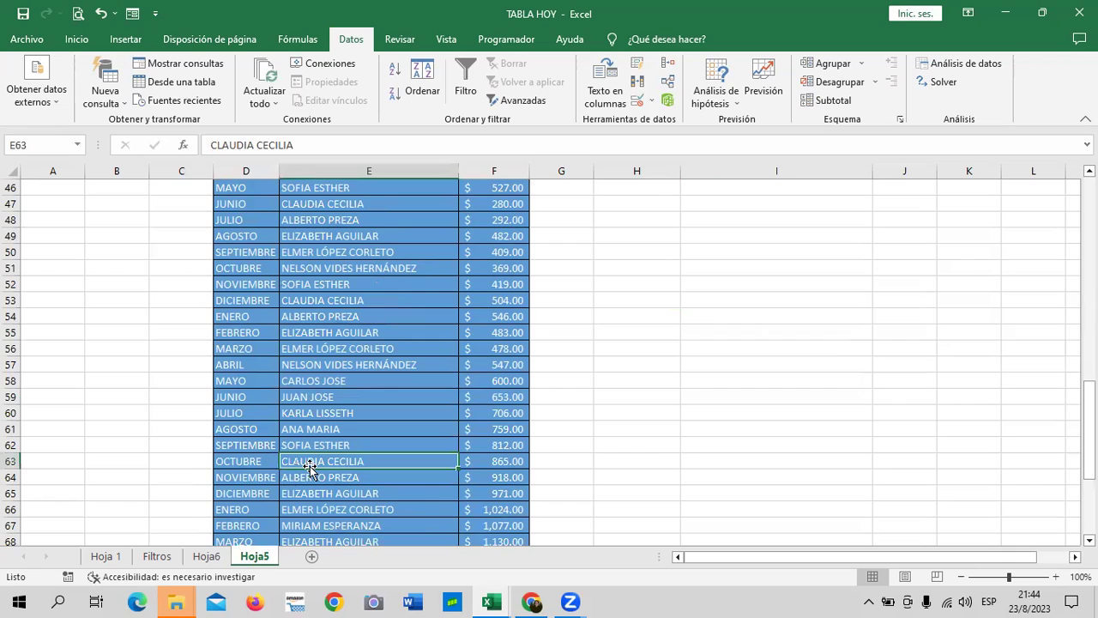
pyautogui.click(316, 300)
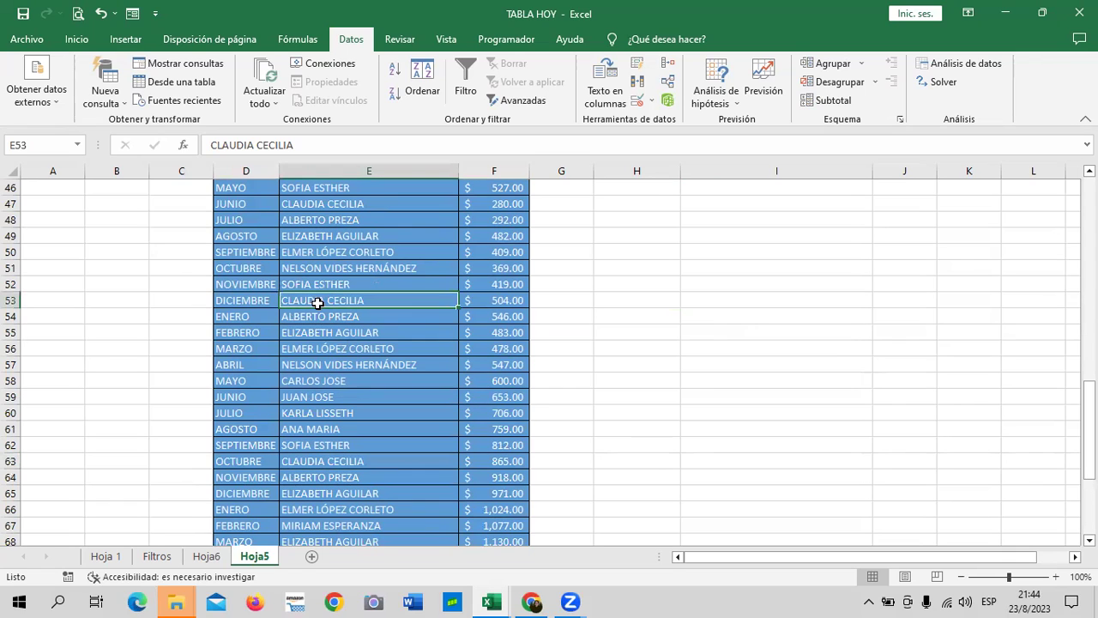
pyautogui.click(322, 203)
pyautogui.scroll(2, 335, 301)
pyautogui.scroll(4, 270, 275)
pyautogui.scroll(3, 664, 397)
pyautogui.scroll(4, 665, 397)
pyautogui.scroll(2, 665, 397)
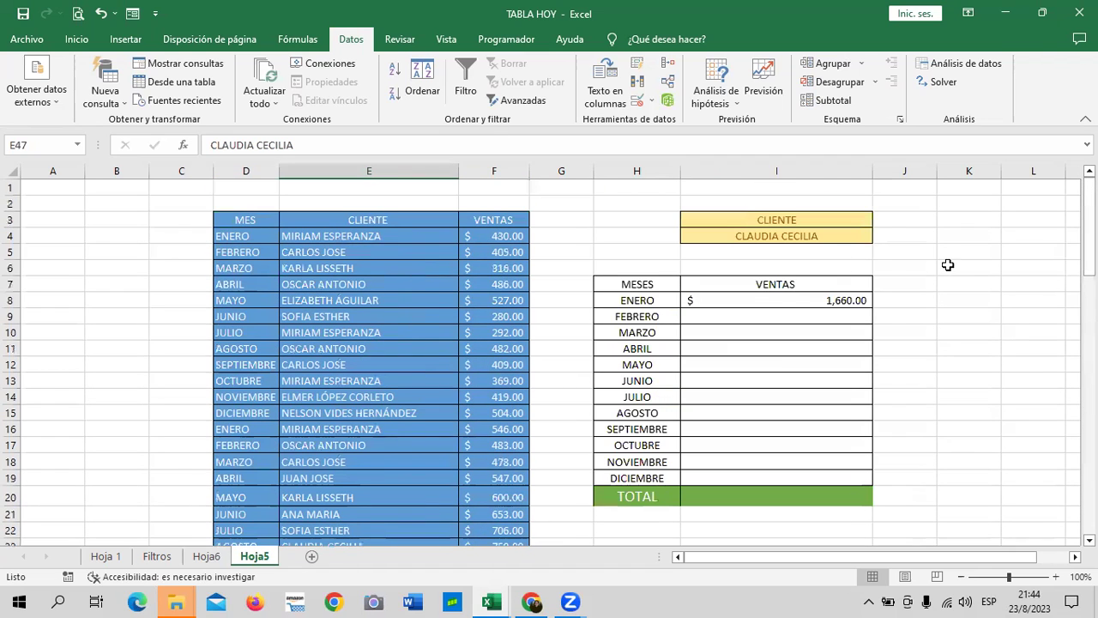
pyautogui.click(814, 297)
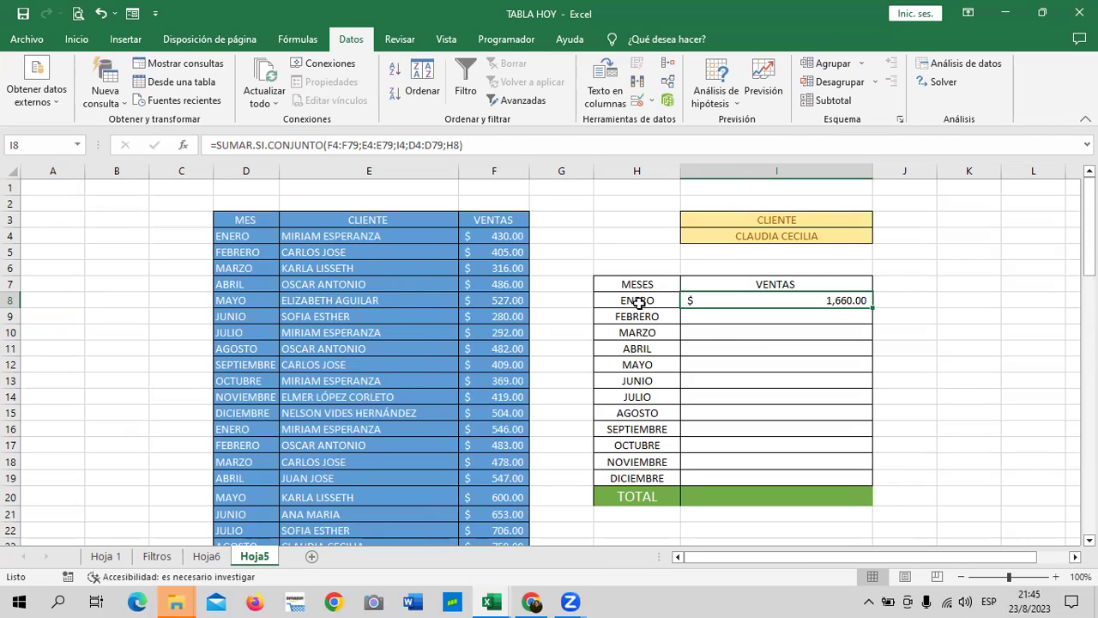
pyautogui.click(557, 143)
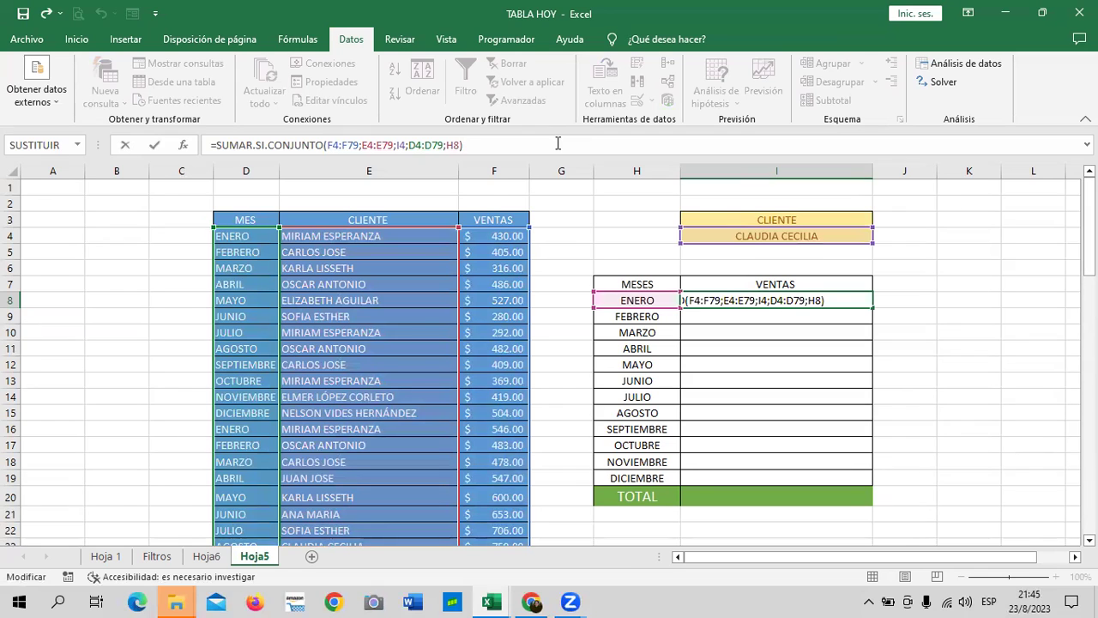
pyautogui.press('Return')
pyautogui.click(792, 301)
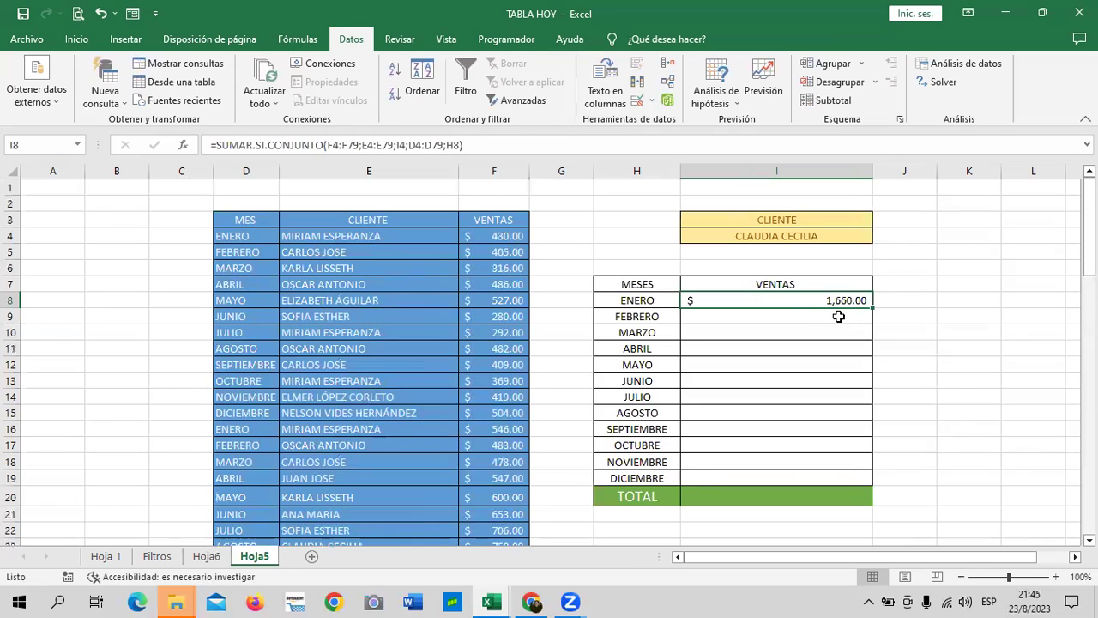
pyautogui.moveTo(872, 306)
pyautogui.mouseDown()
pyautogui.moveTo(869, 499)
pyautogui.moveTo(869, 483)
pyautogui.mouseUp()
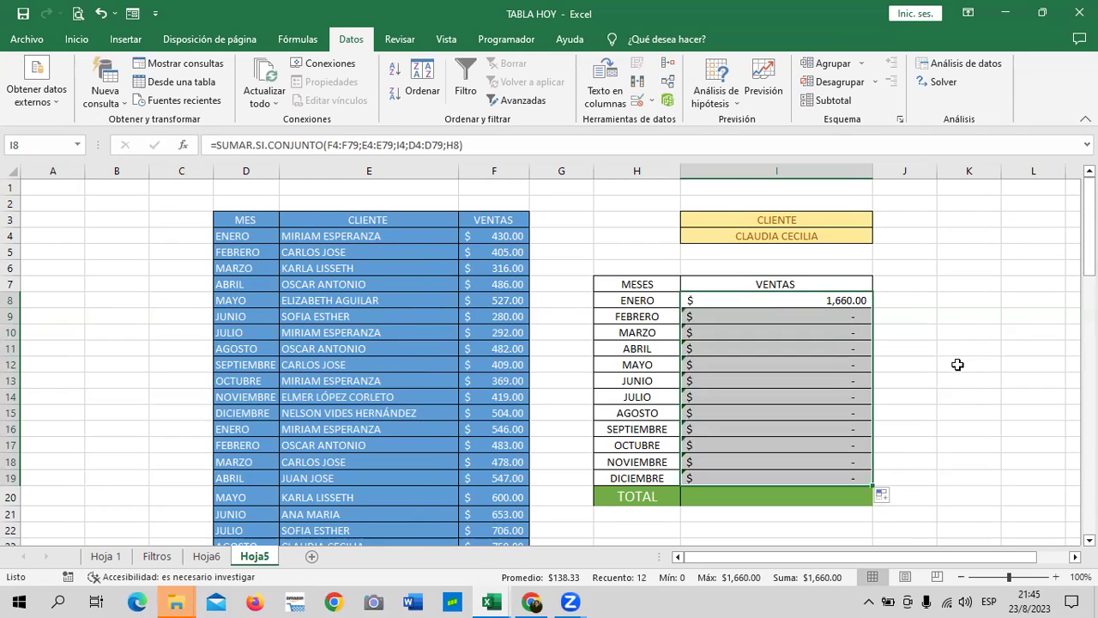
pyautogui.click(764, 316)
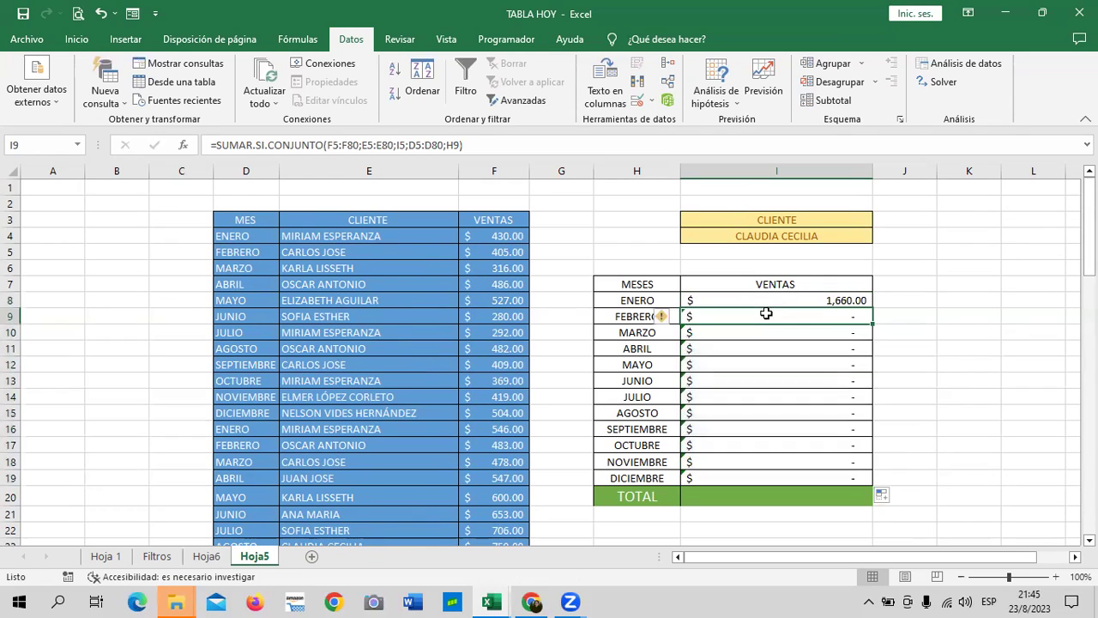
pyautogui.click(544, 148)
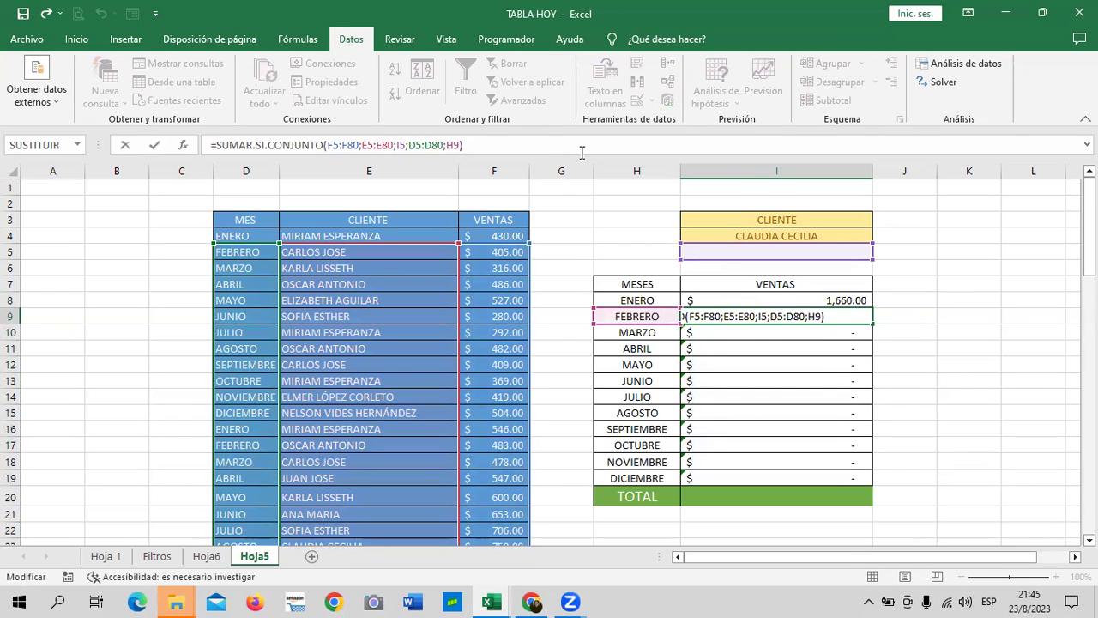
pyautogui.press('Return')
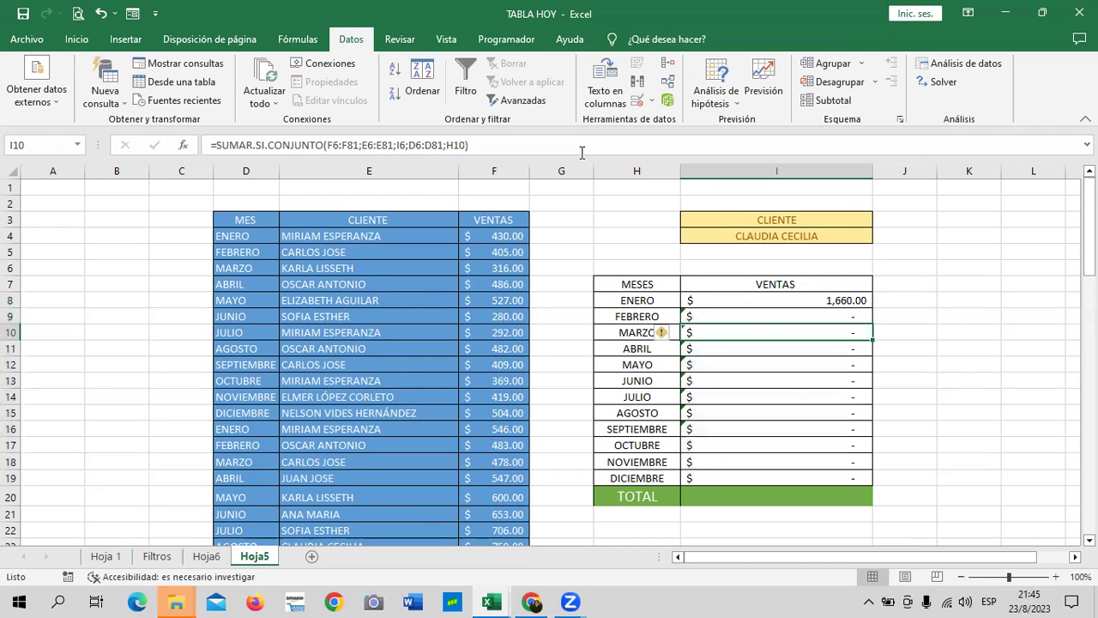
pyautogui.moveTo(735, 318); pyautogui.dragTo(729, 473)
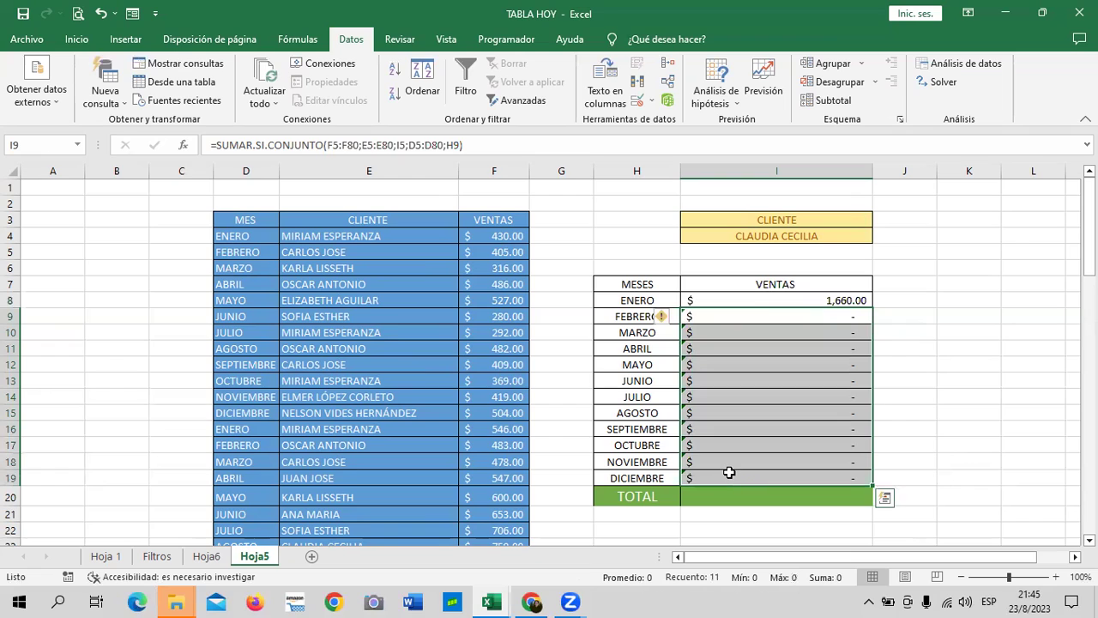
pyautogui.press('Delete')
pyautogui.click(715, 299)
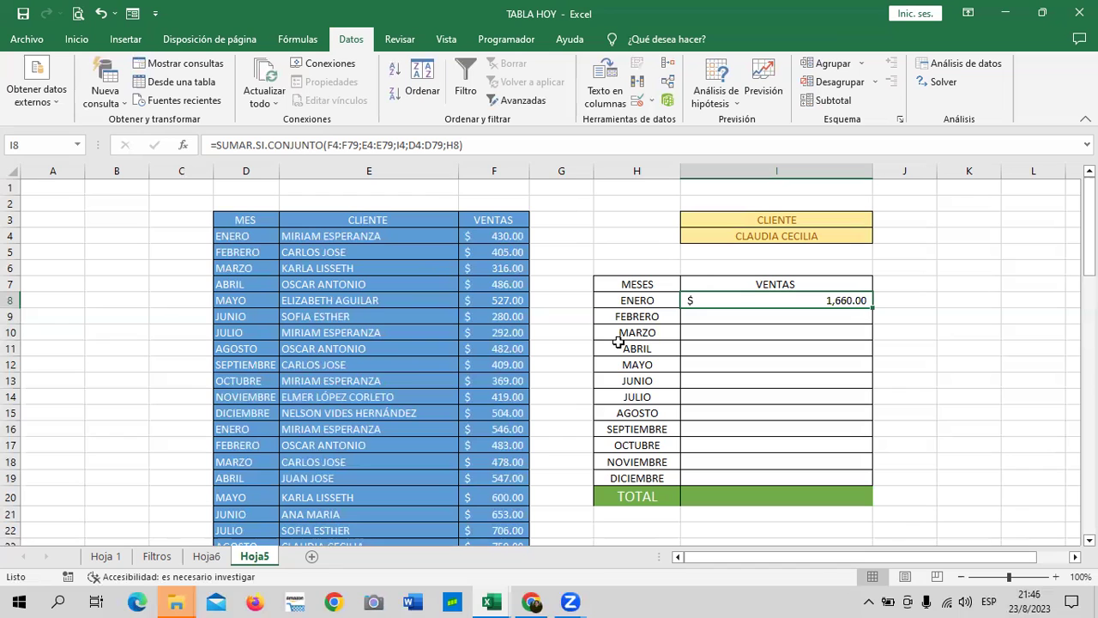
pyautogui.scroll(-5, 380, 321)
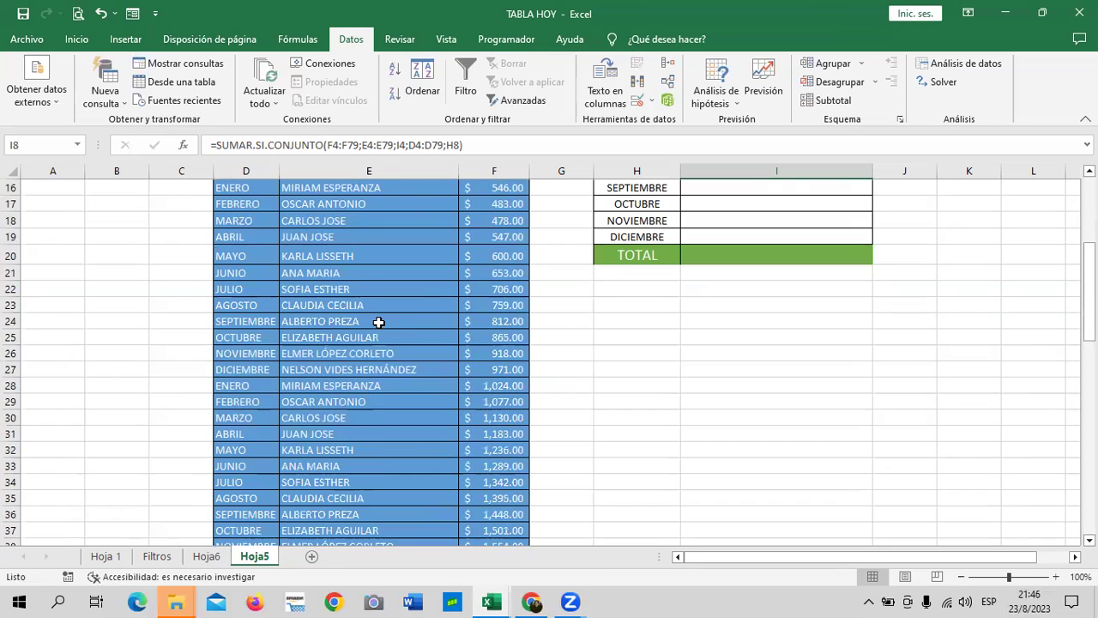
pyautogui.scroll(-4, 378, 328)
pyautogui.scroll(-6, 379, 328)
pyautogui.scroll(-6, 380, 326)
pyautogui.scroll(-2, 375, 336)
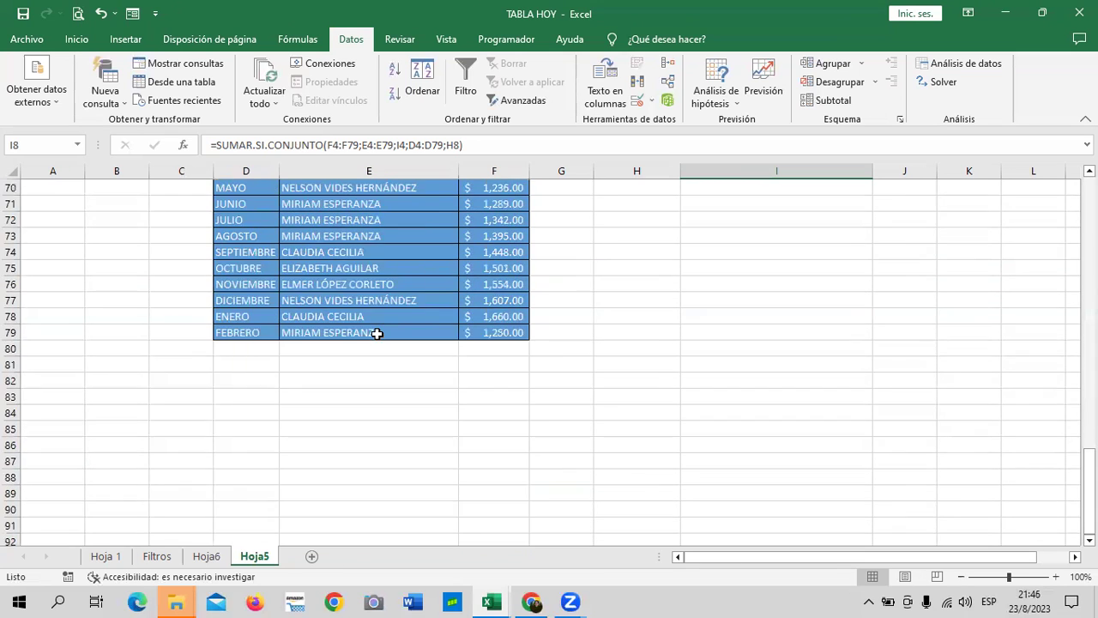
pyautogui.scroll(10, 377, 337)
pyautogui.scroll(6, 378, 339)
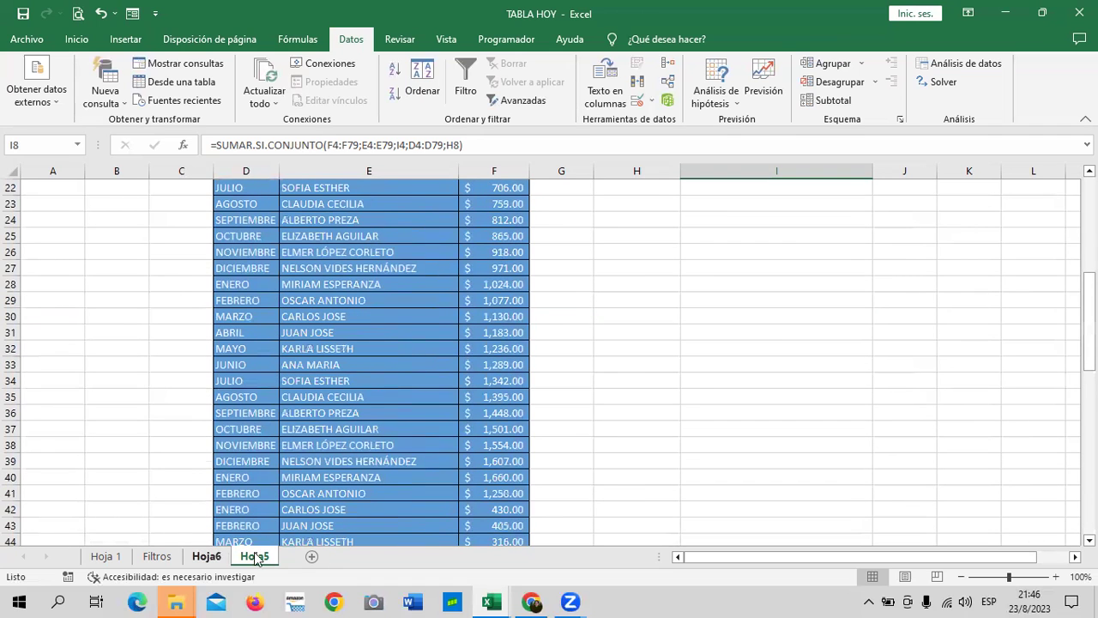
pyautogui.scroll(5, 378, 418)
pyautogui.scroll(1, 379, 420)
pyautogui.scroll(1, 382, 429)
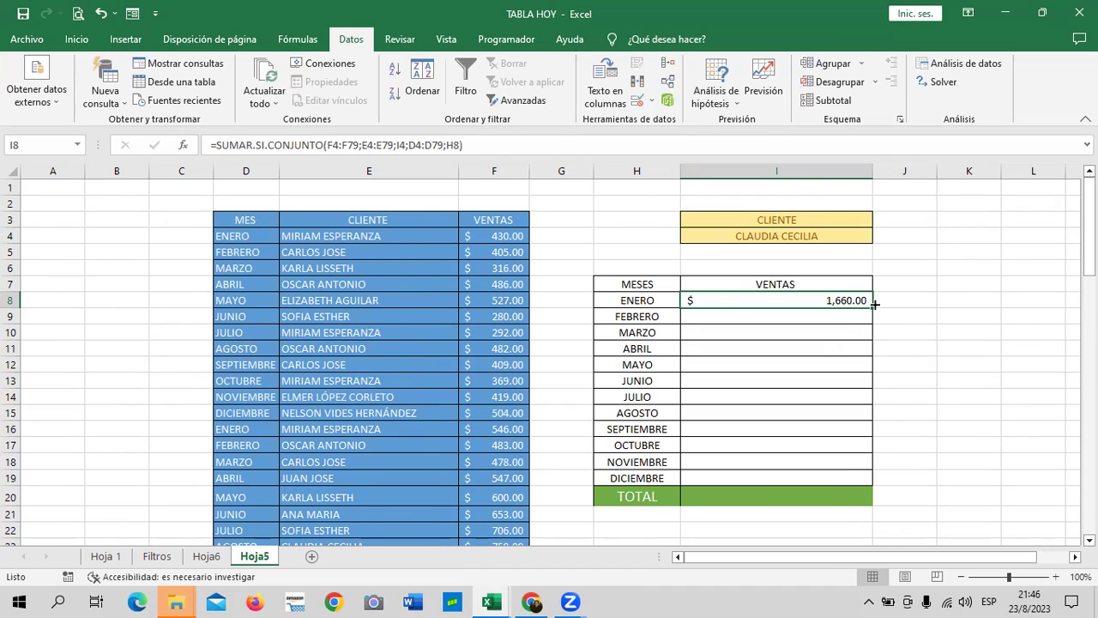
pyautogui.scroll(-6, 334, 253)
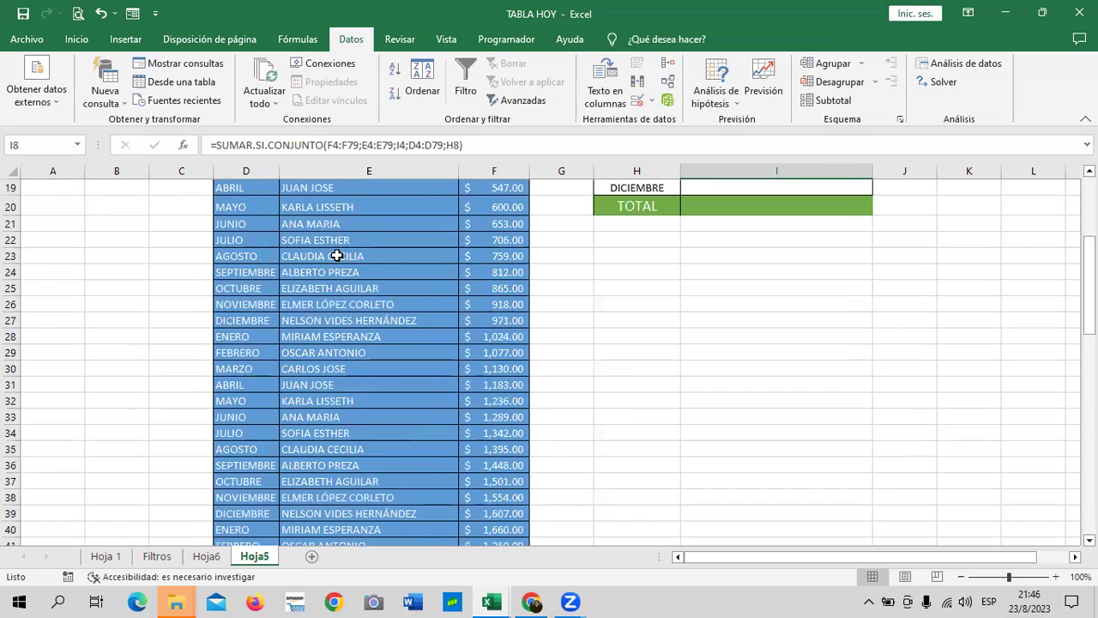
pyautogui.scroll(-1, 335, 252)
pyautogui.scroll(-2, 330, 256)
pyautogui.scroll(-2, 330, 256)
pyautogui.scroll(-5, 328, 258)
pyautogui.scroll(-6, 327, 258)
pyautogui.scroll(-1, 326, 260)
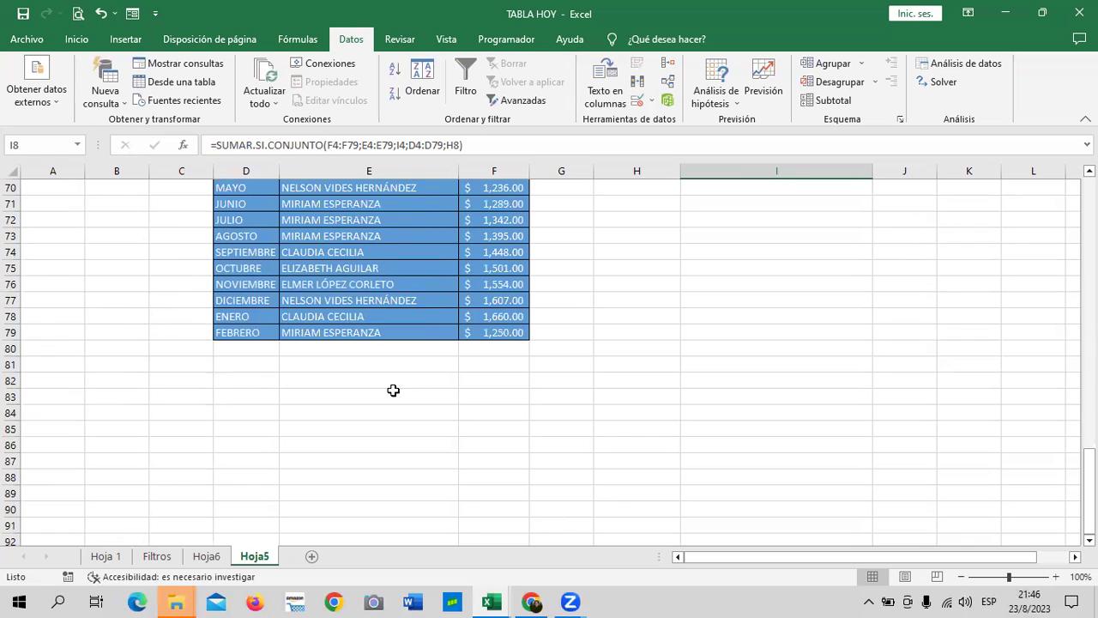
pyautogui.scroll(9, 391, 386)
pyautogui.scroll(6, 391, 386)
pyautogui.scroll(5, 391, 385)
pyautogui.scroll(3, 391, 386)
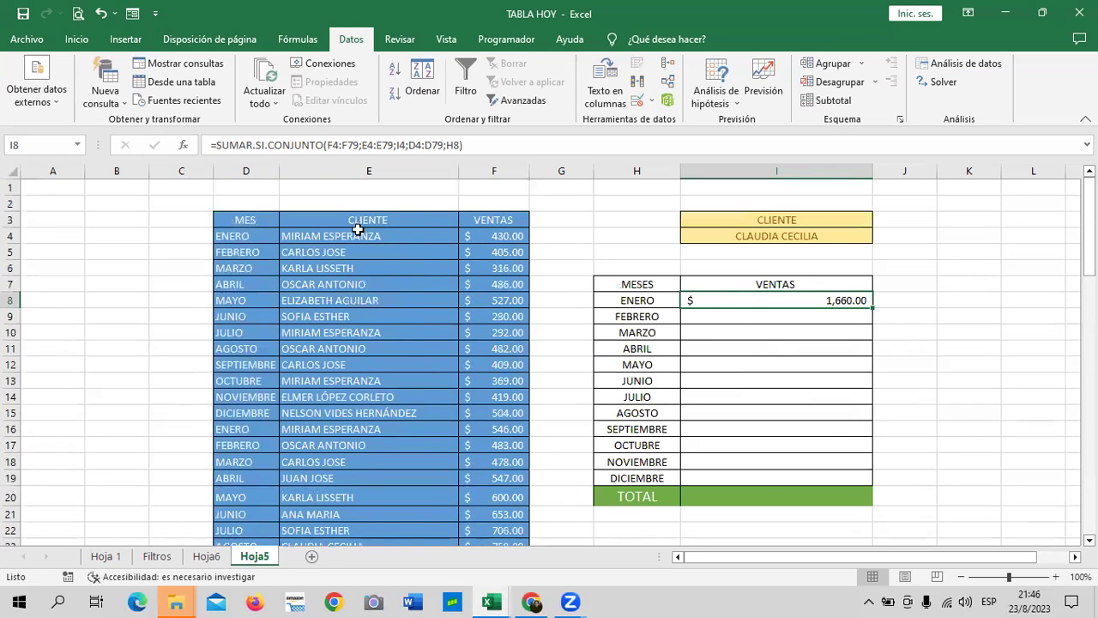
pyautogui.click(239, 237)
pyautogui.click(398, 238)
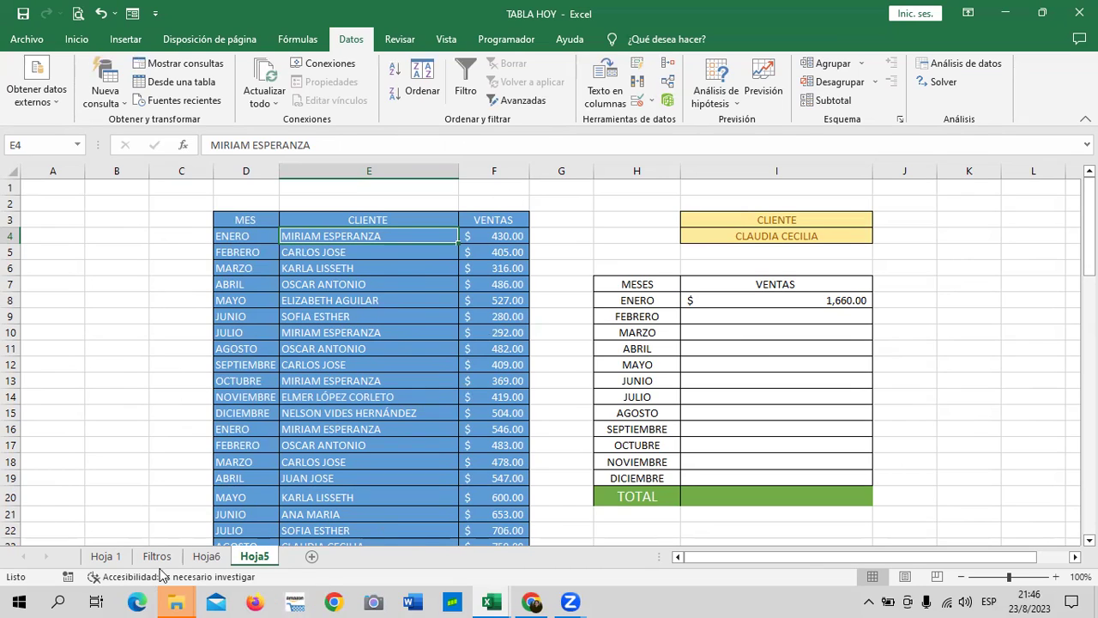
pyautogui.click(101, 558)
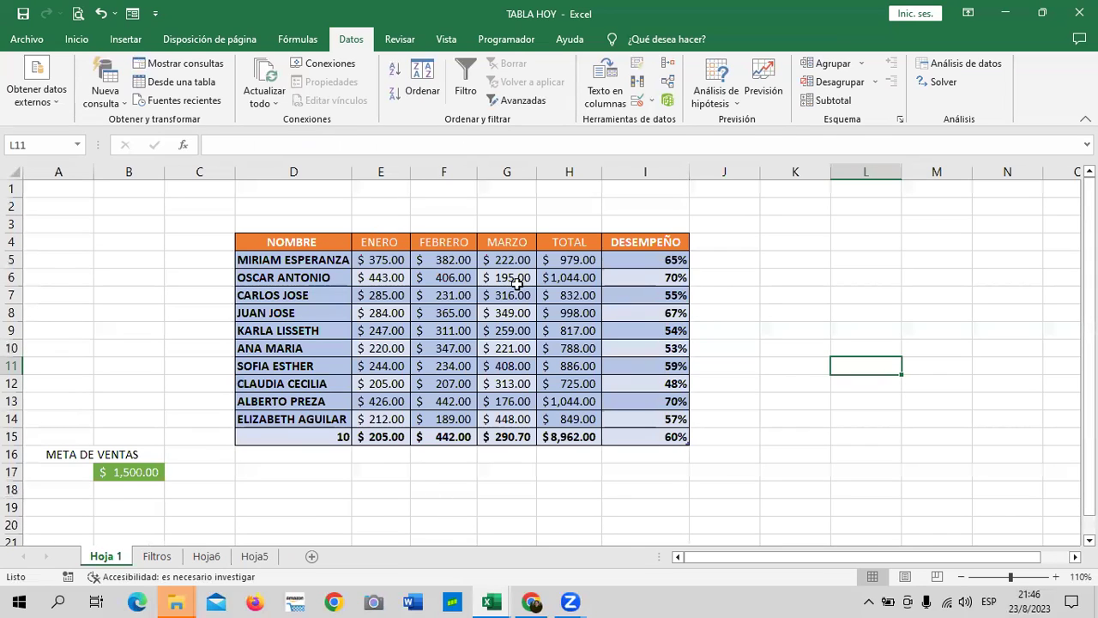
pyautogui.click(573, 263)
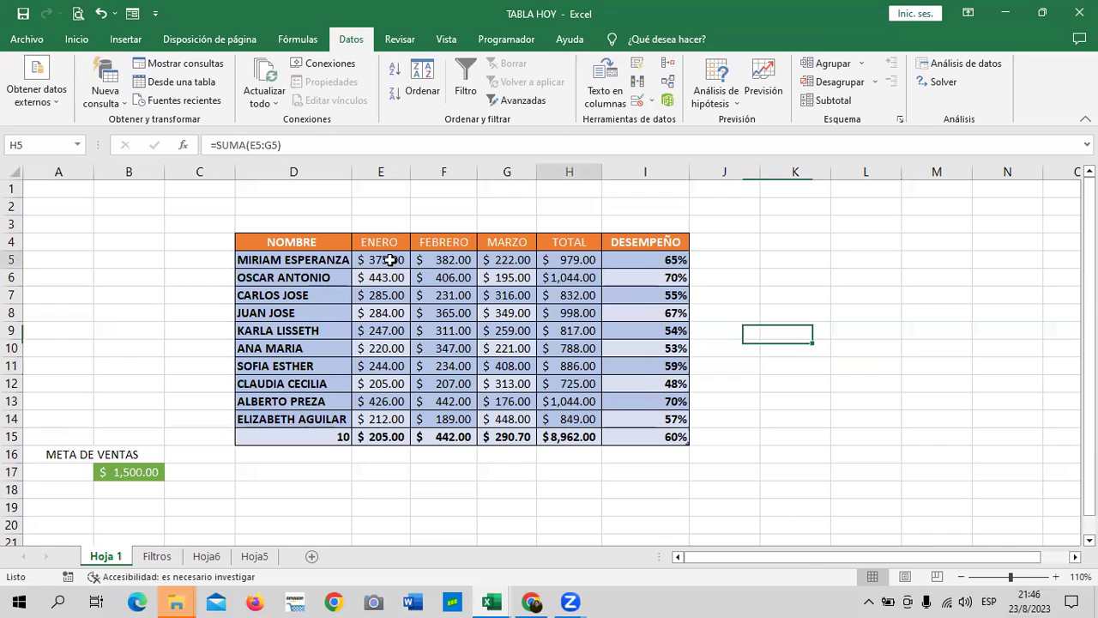
pyautogui.click(393, 261)
pyautogui.click(440, 262)
pyautogui.click(505, 260)
pyautogui.click(559, 259)
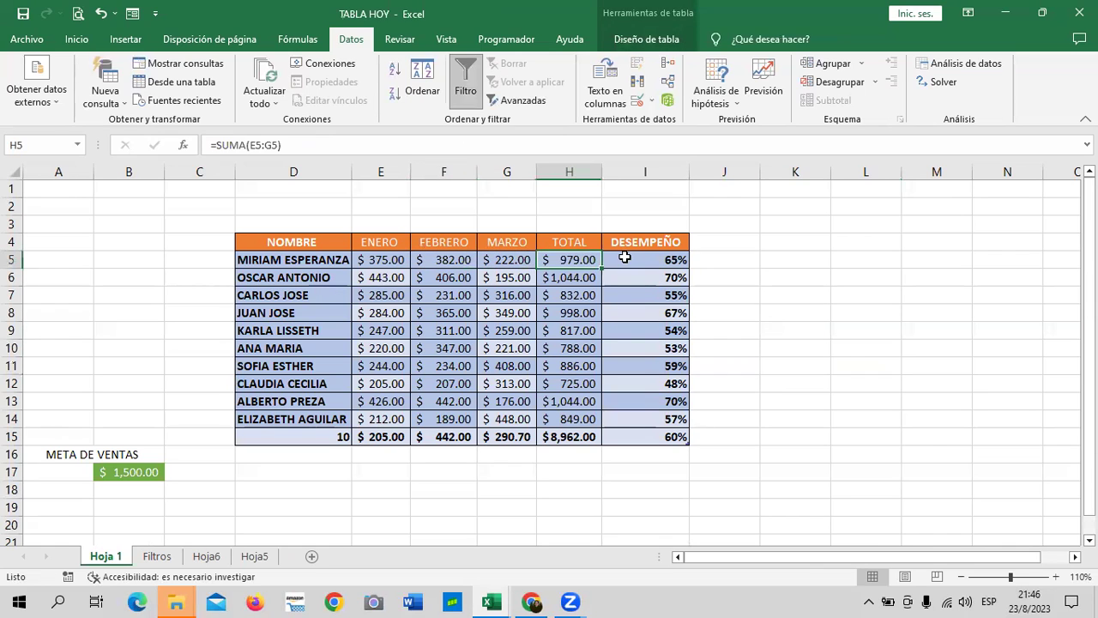
pyautogui.click(620, 258)
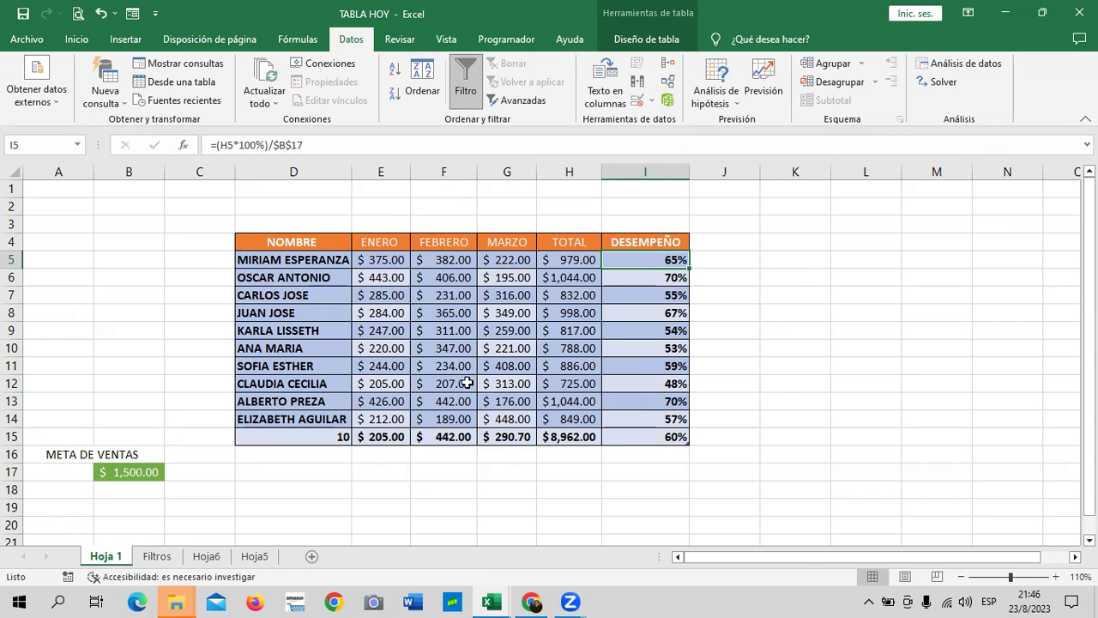
pyautogui.click(137, 472)
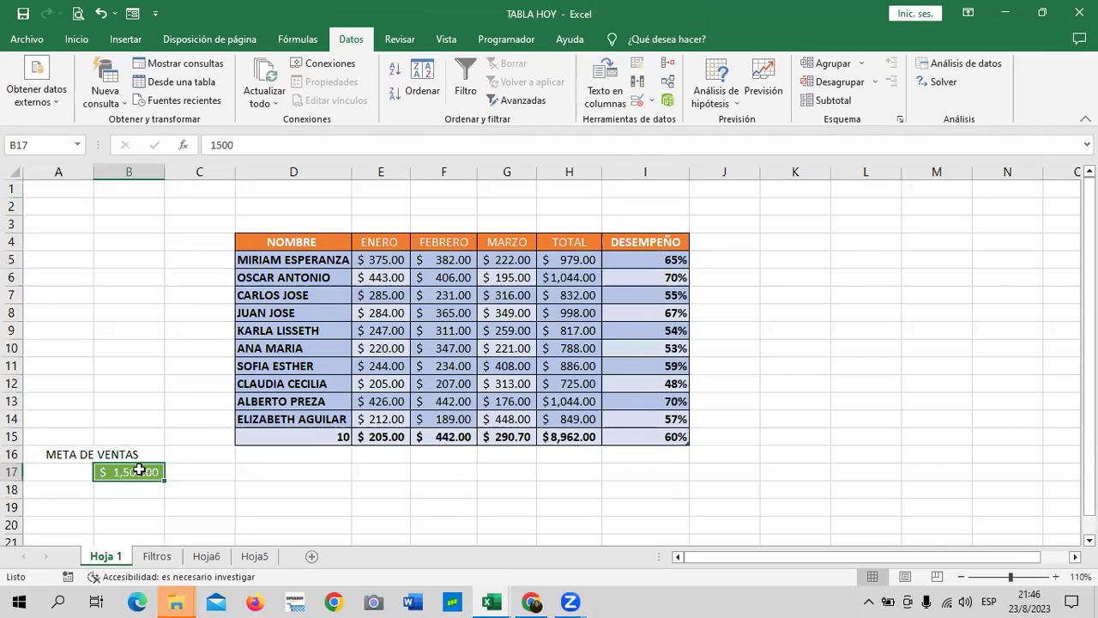
pyautogui.click(671, 260)
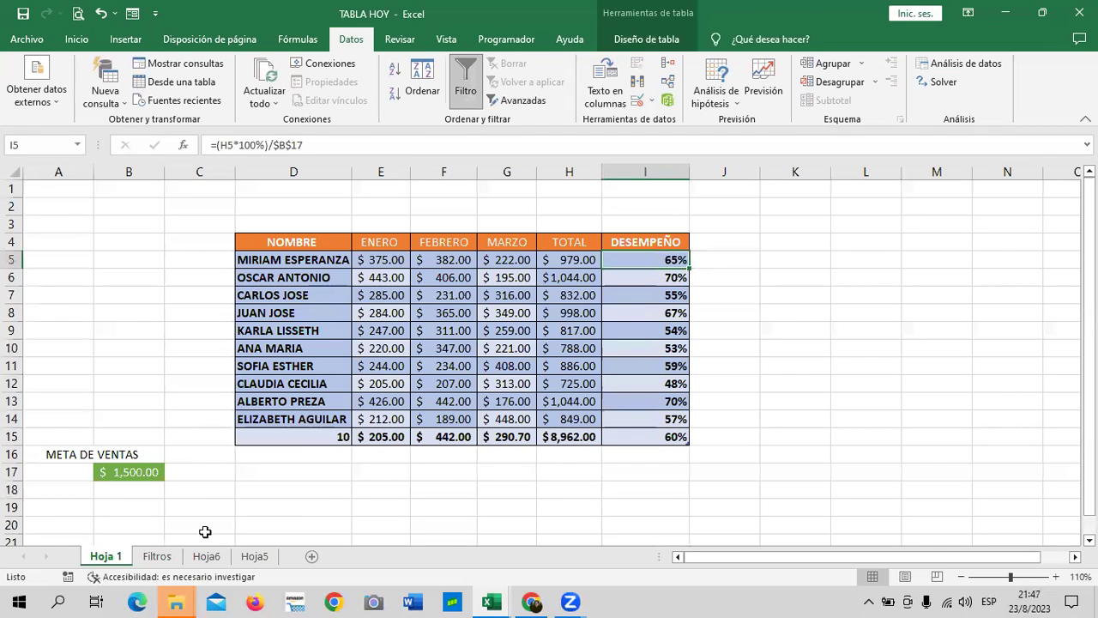
pyautogui.click(157, 556)
pyautogui.scroll(2, 329, 293)
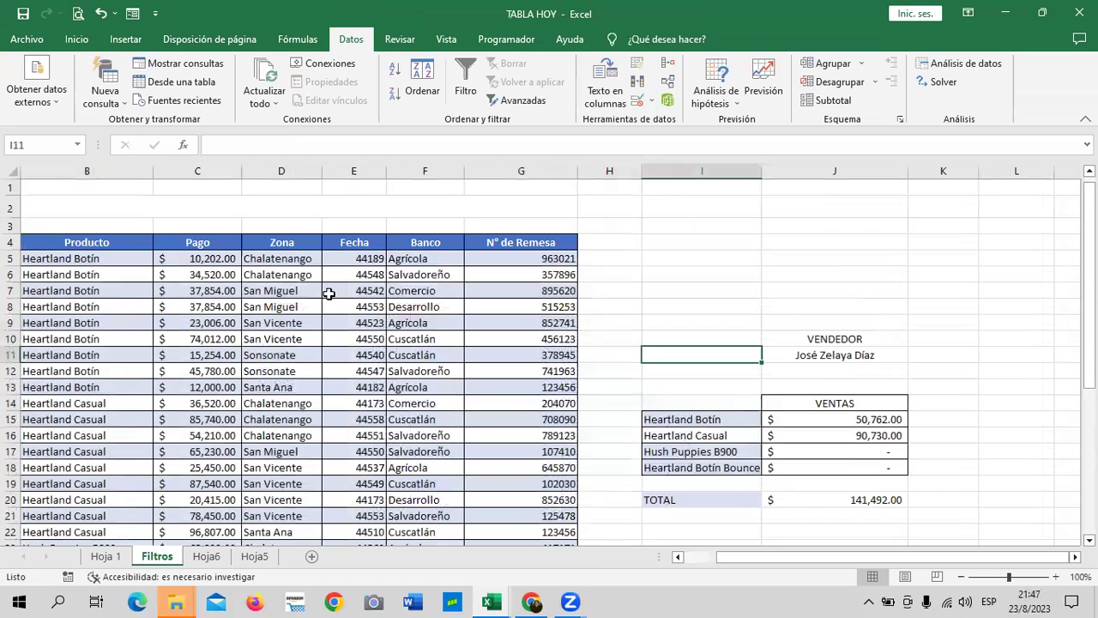
pyautogui.scroll(-7, 328, 296)
pyautogui.scroll(-3, 329, 296)
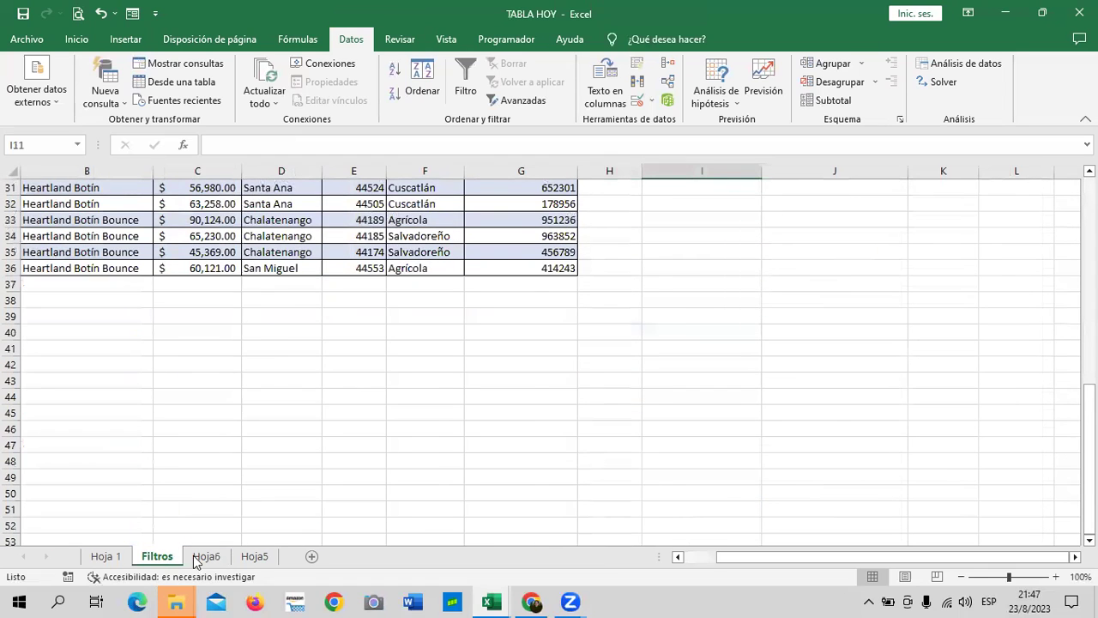
pyautogui.click(206, 556)
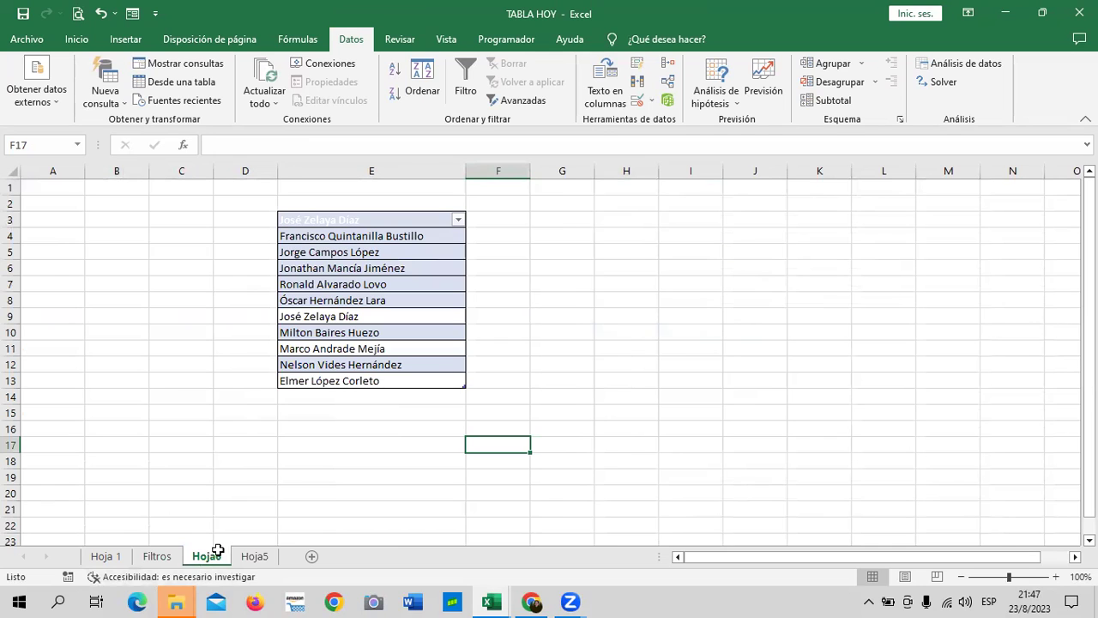
pyautogui.click(258, 557)
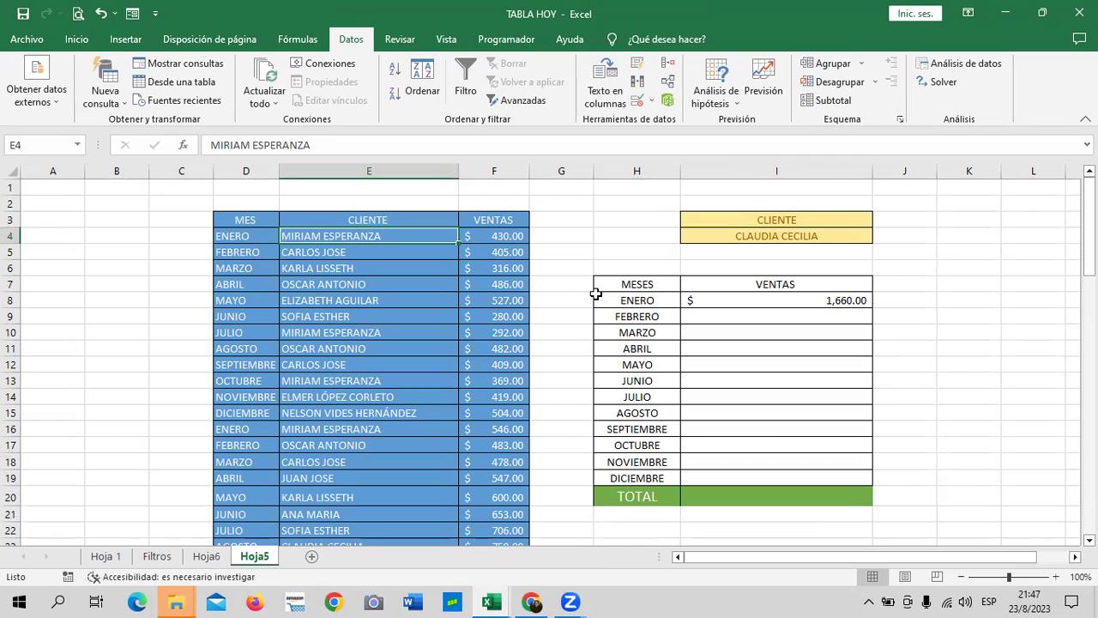
# Step: Clear I8's January total and start a new =SUMAR.SI.CONJUNTO( formula there
pyautogui.scroll(-2, 616, 319)
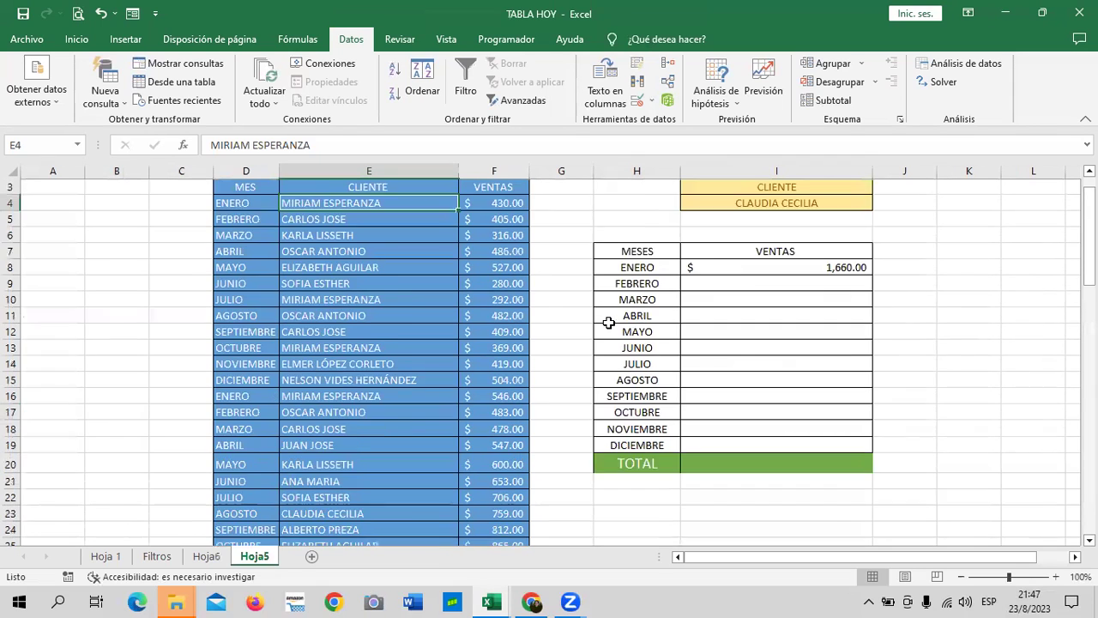
pyautogui.scroll(2, 824, 407)
pyautogui.click(742, 294)
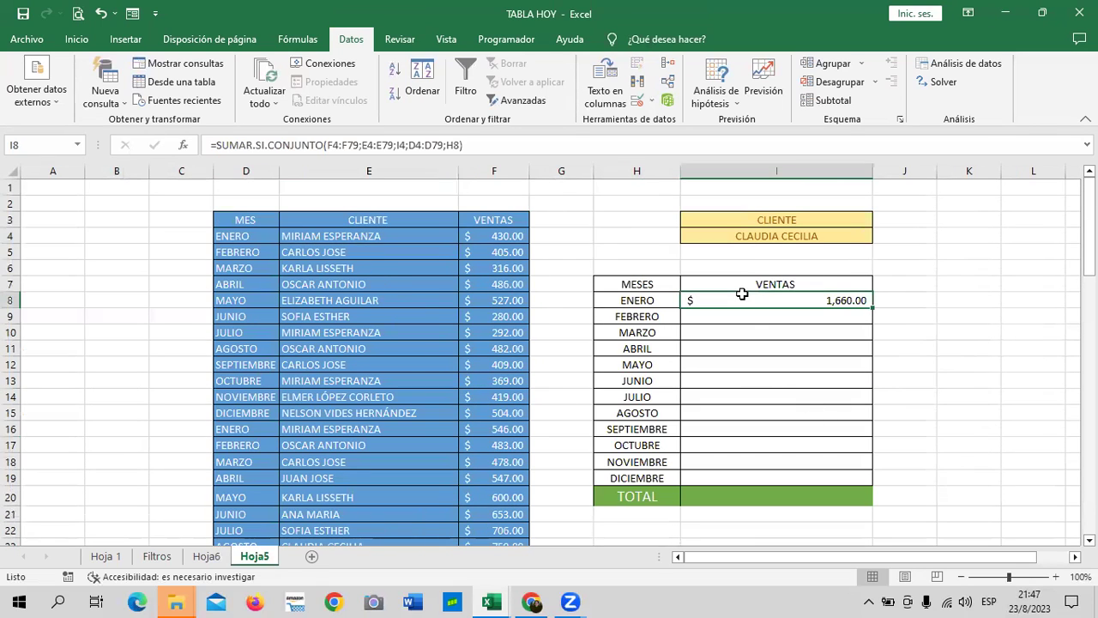
pyautogui.press('Delete')
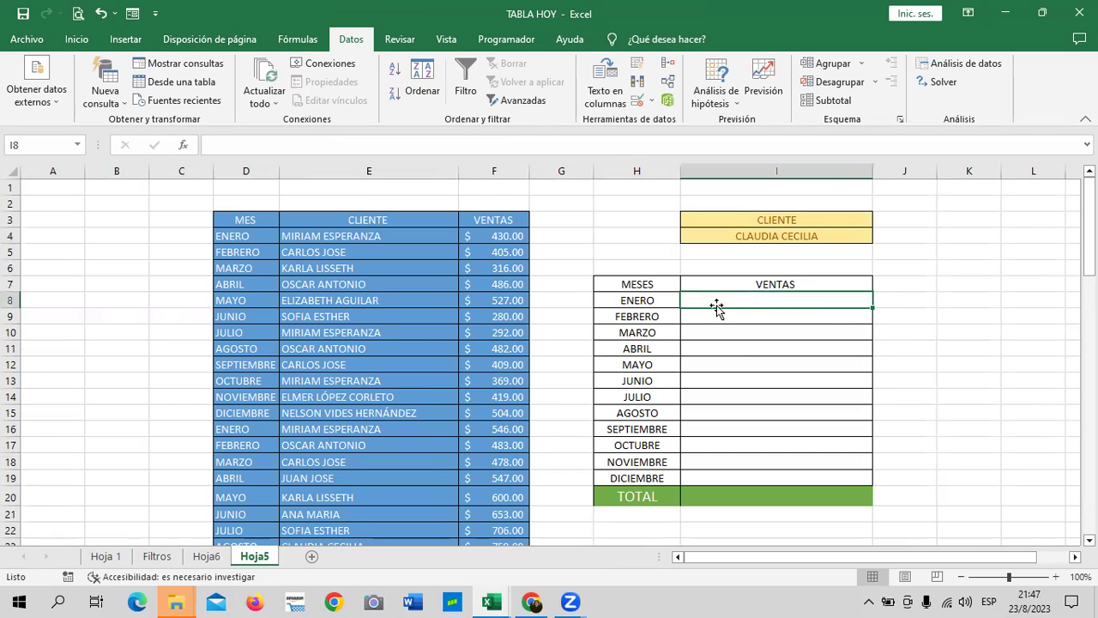
pyautogui.click(932, 335)
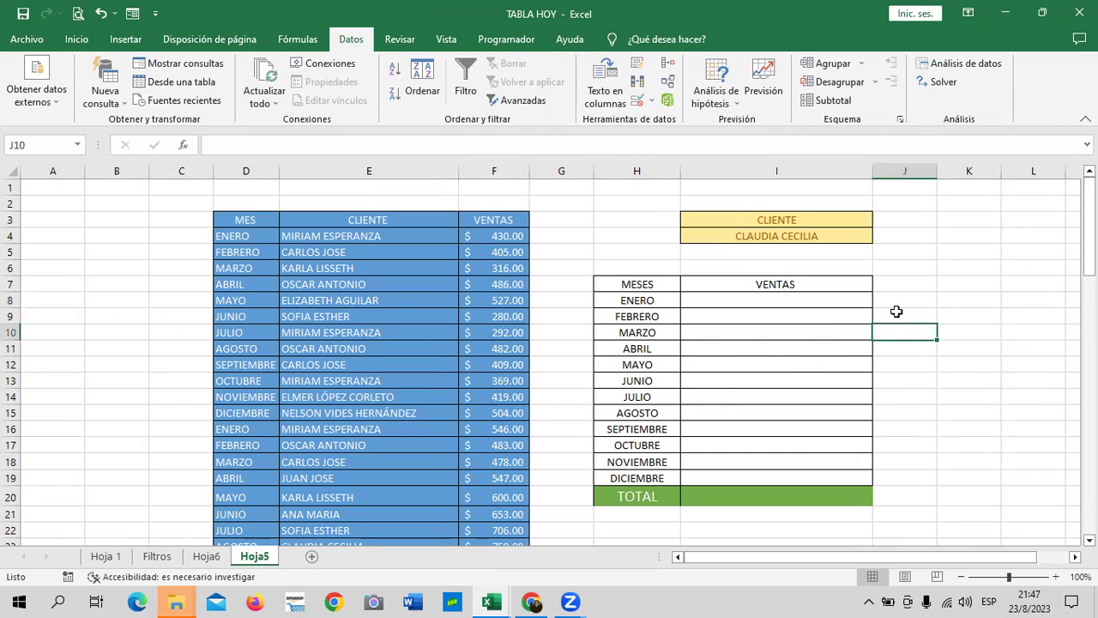
pyautogui.click(755, 306)
pyautogui.write('=')
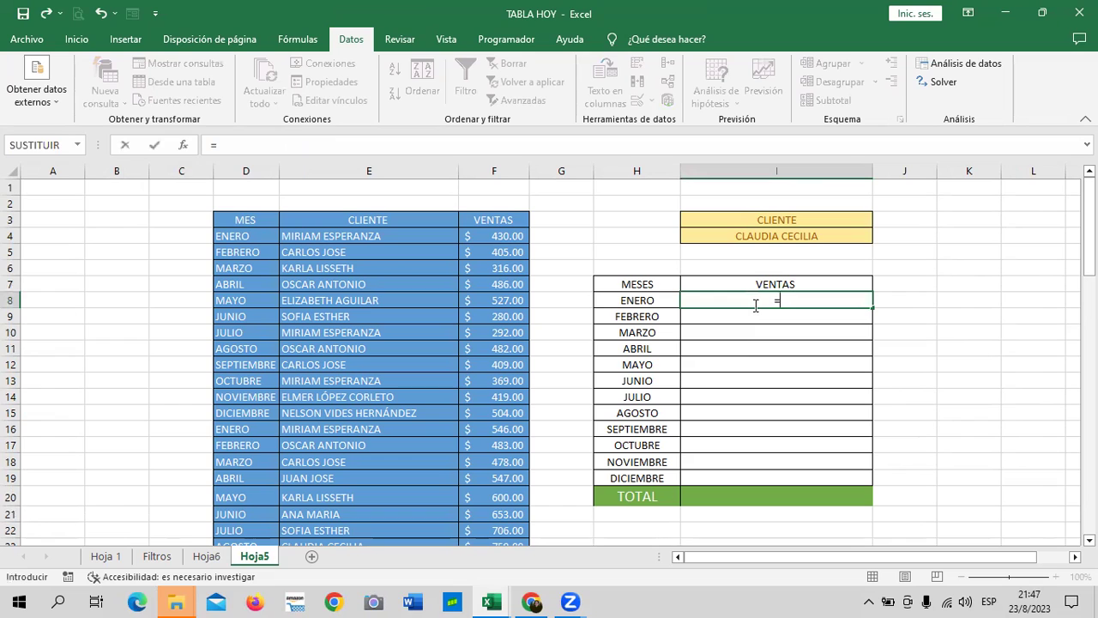
pyautogui.write('SUMA')
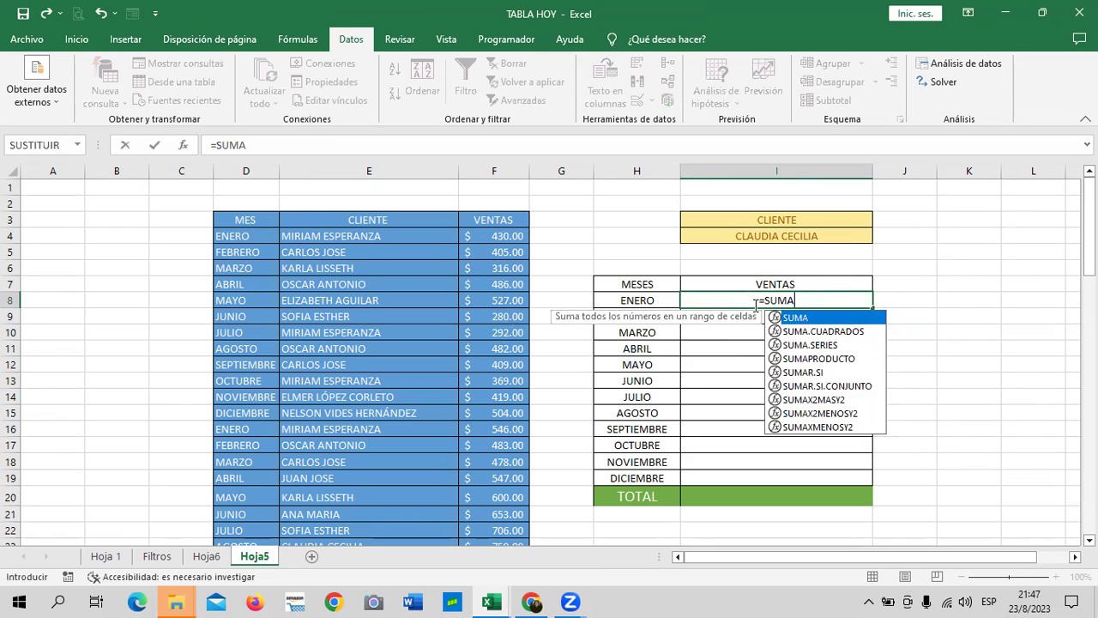
pyautogui.write('R')
pyautogui.doubleClick(833, 332)
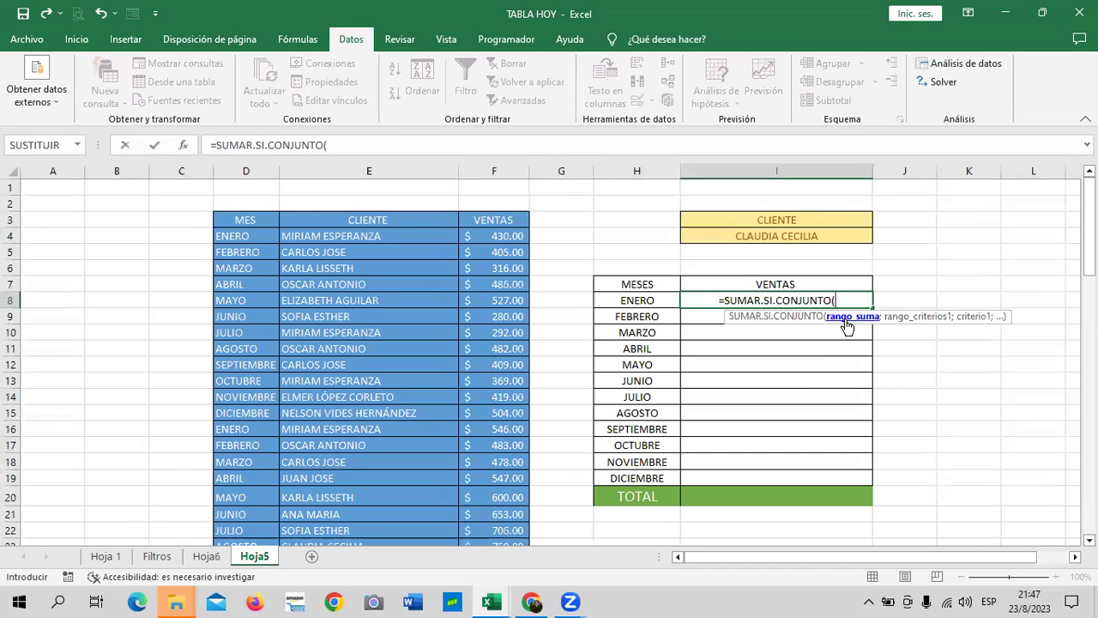
# Step: Enter the VENTAS amounts F4:F79 as the sum range, followed by a semicolon
pyautogui.moveTo(480, 235); pyautogui.dragTo(484, 549)
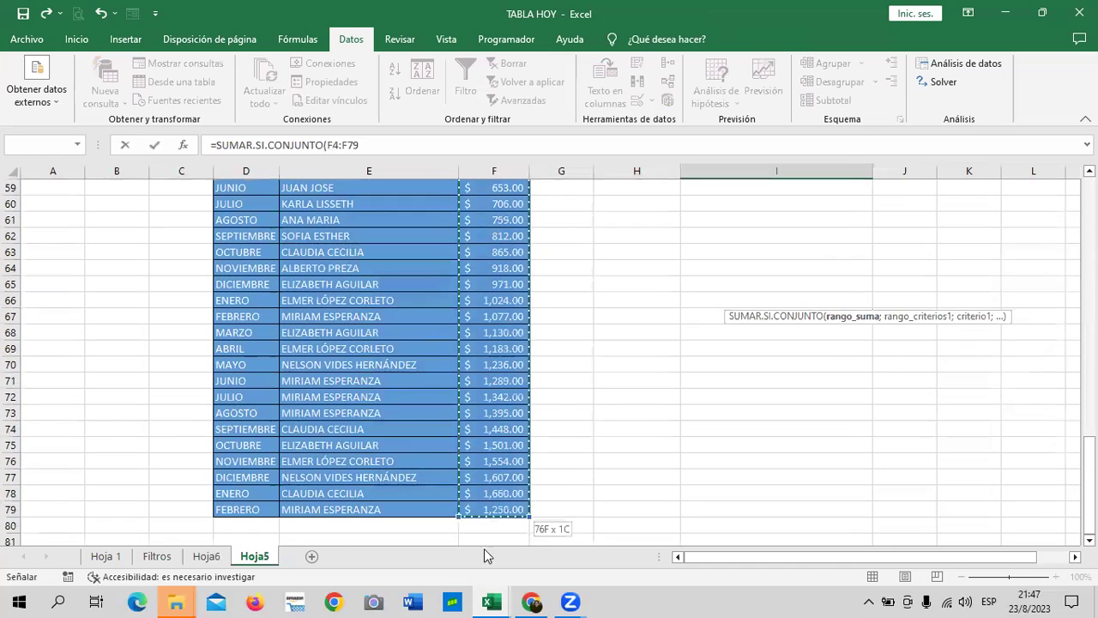
pyautogui.moveTo(485, 550); pyautogui.dragTo(497, 509)
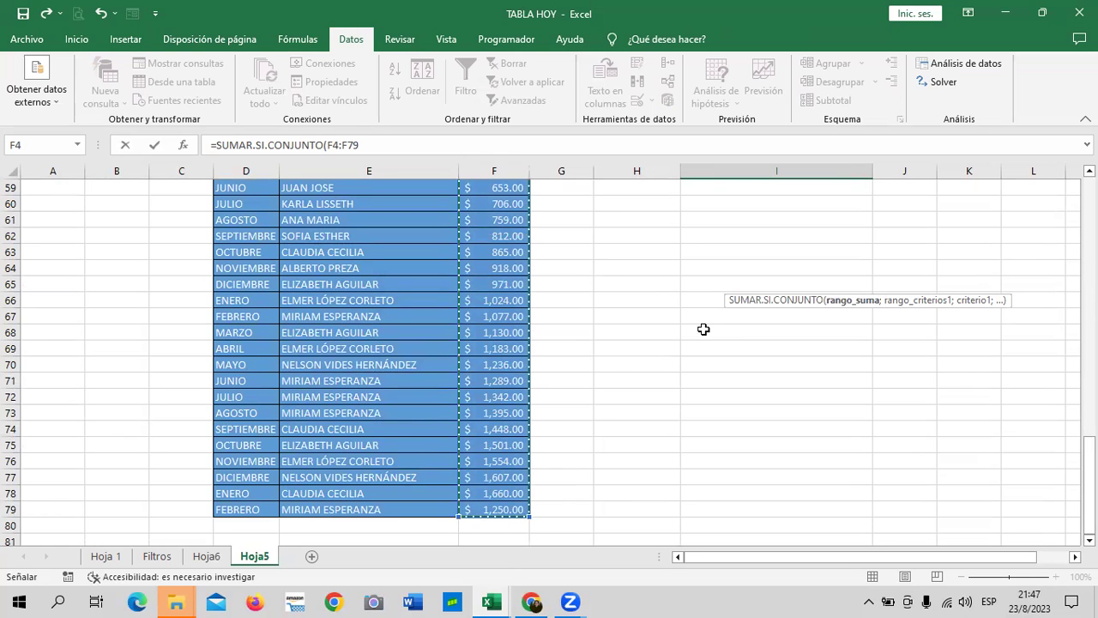
pyautogui.scroll(4, 702, 380)
pyautogui.scroll(5, 702, 380)
pyautogui.scroll(10, 702, 380)
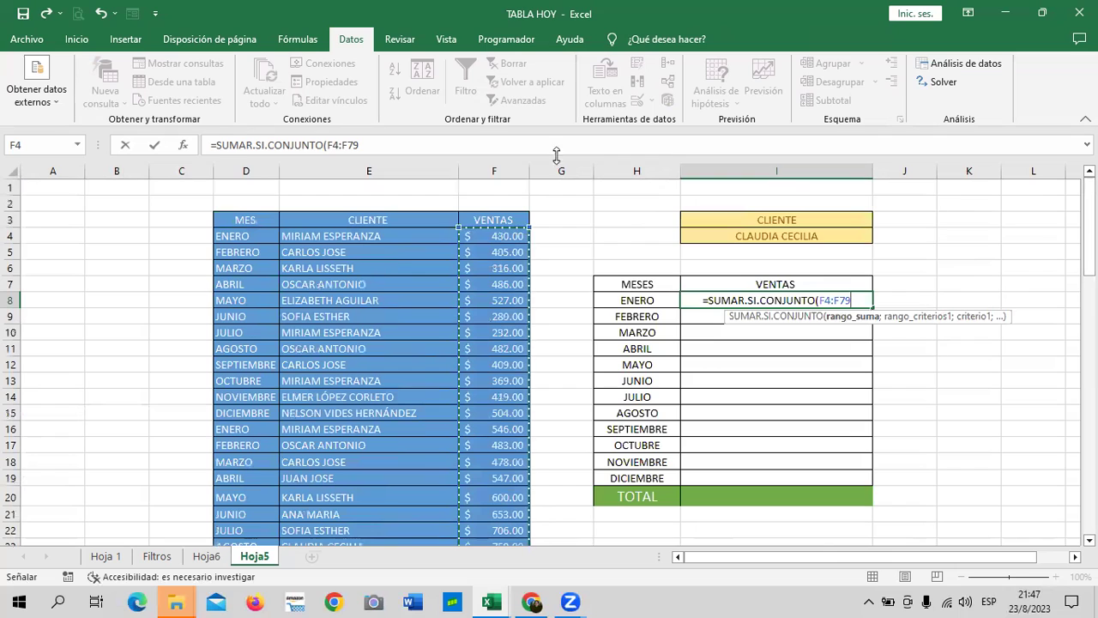
pyautogui.click(428, 146)
pyautogui.write(';')
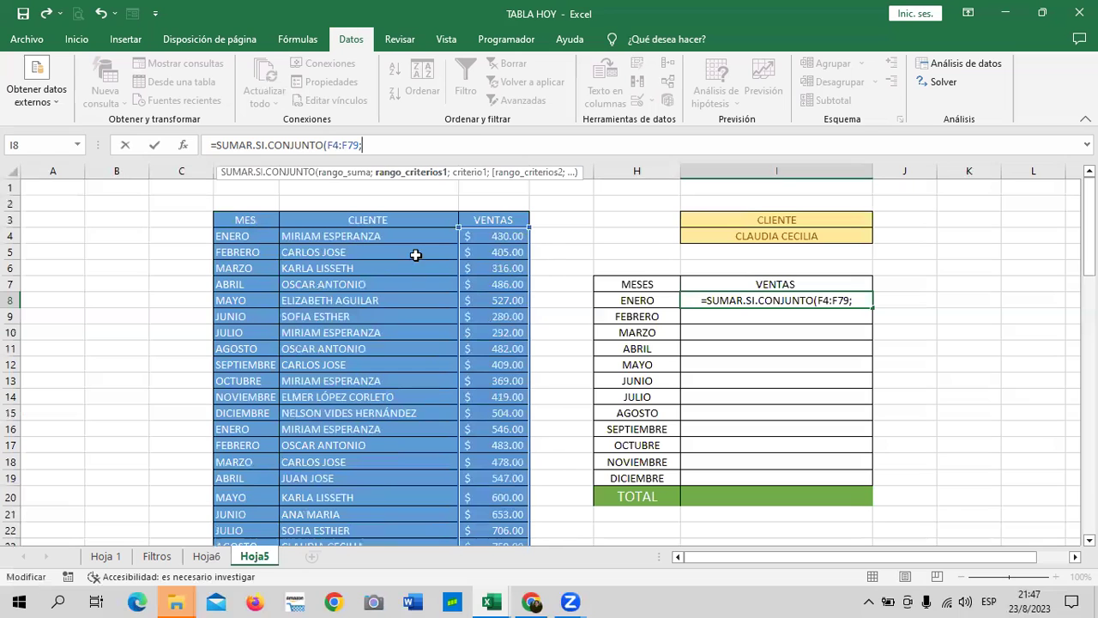
# Step: Add CLIENTE range E4:E79 with client cell I4 as its criterion
pyautogui.moveTo(412, 233); pyautogui.dragTo(407, 598)
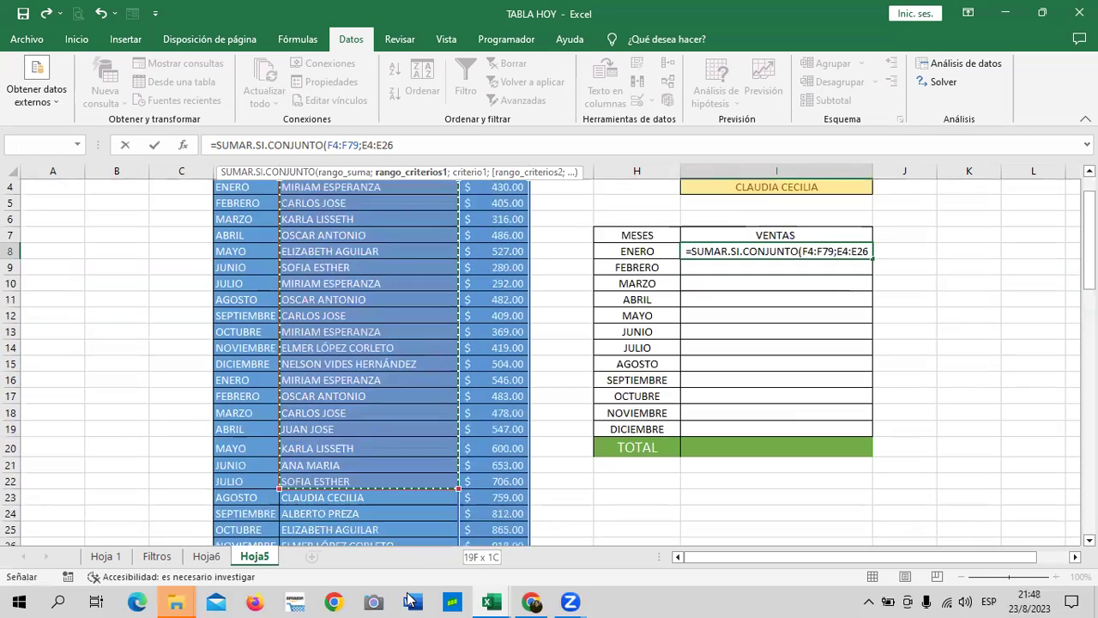
pyautogui.moveTo(407, 598)
pyautogui.mouseDown()
pyautogui.moveTo(394, 546)
pyautogui.moveTo(396, 393)
pyautogui.mouseUp()
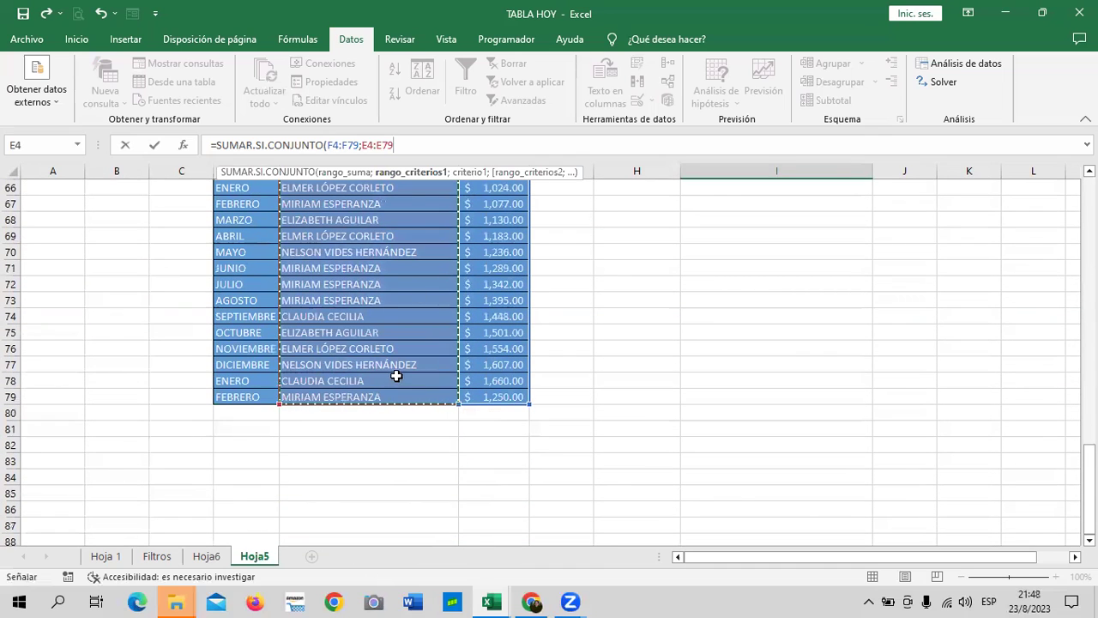
pyautogui.write(';')
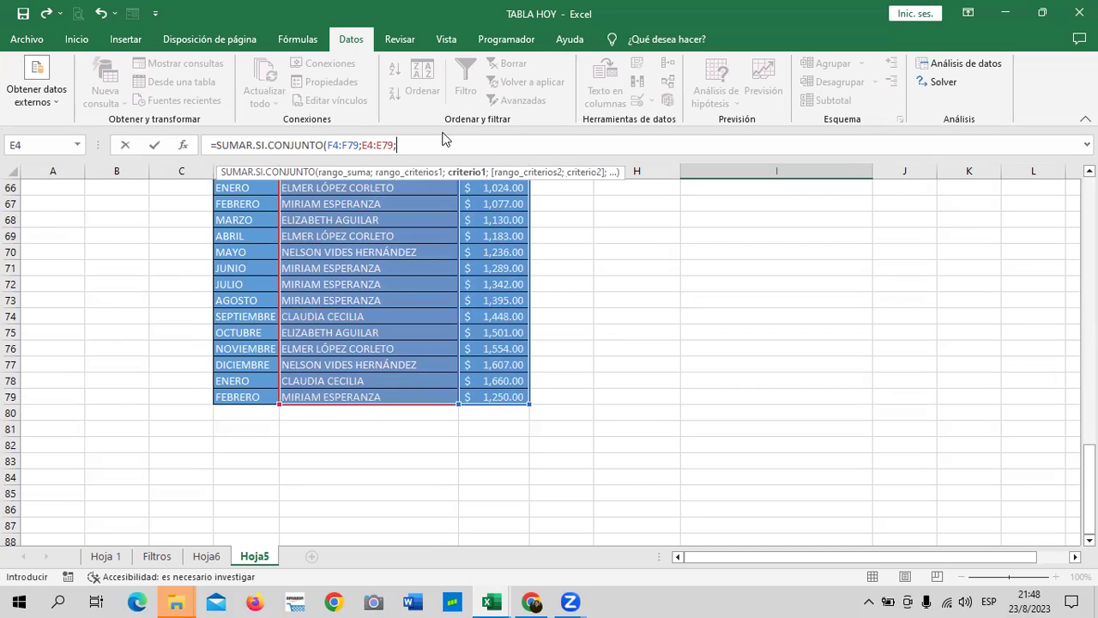
pyautogui.moveTo(1089, 480); pyautogui.dragTo(1089, 214)
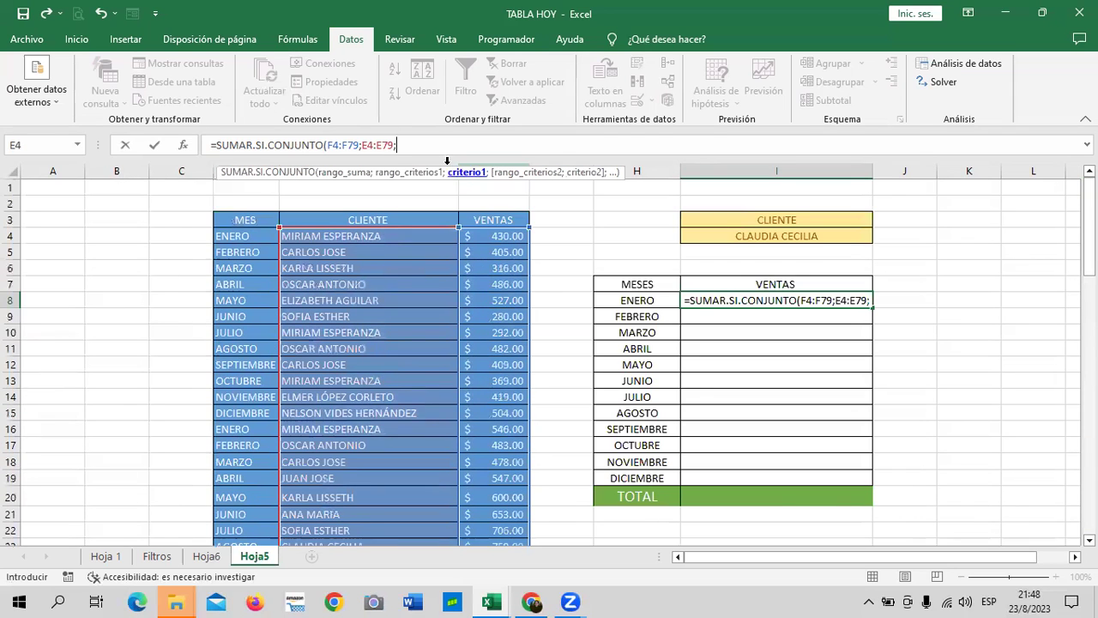
pyautogui.click(348, 179)
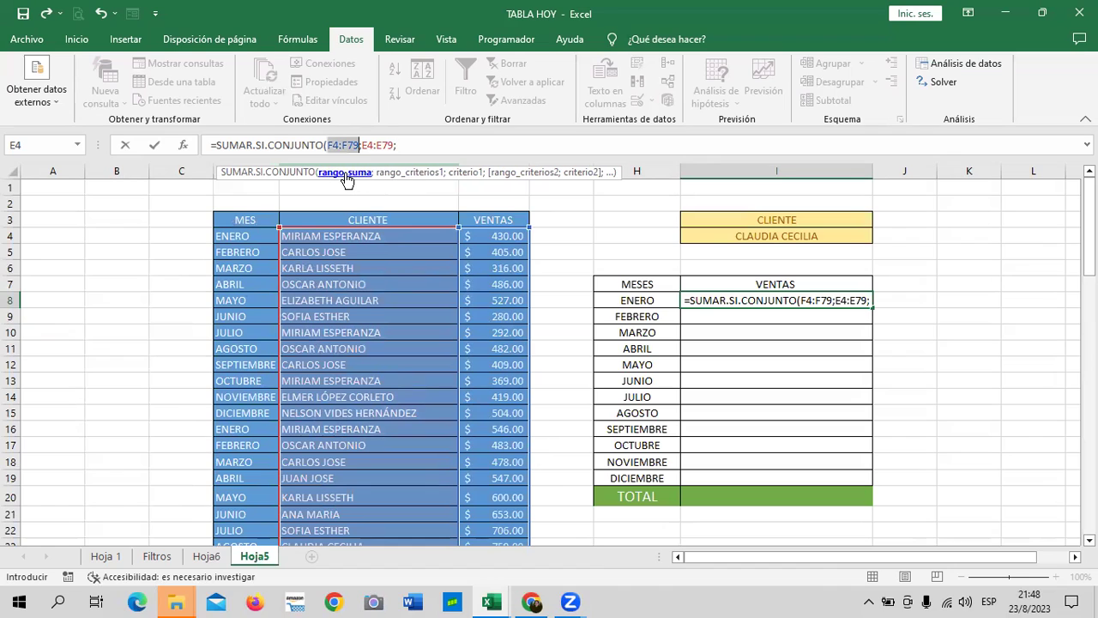
pyautogui.click(398, 179)
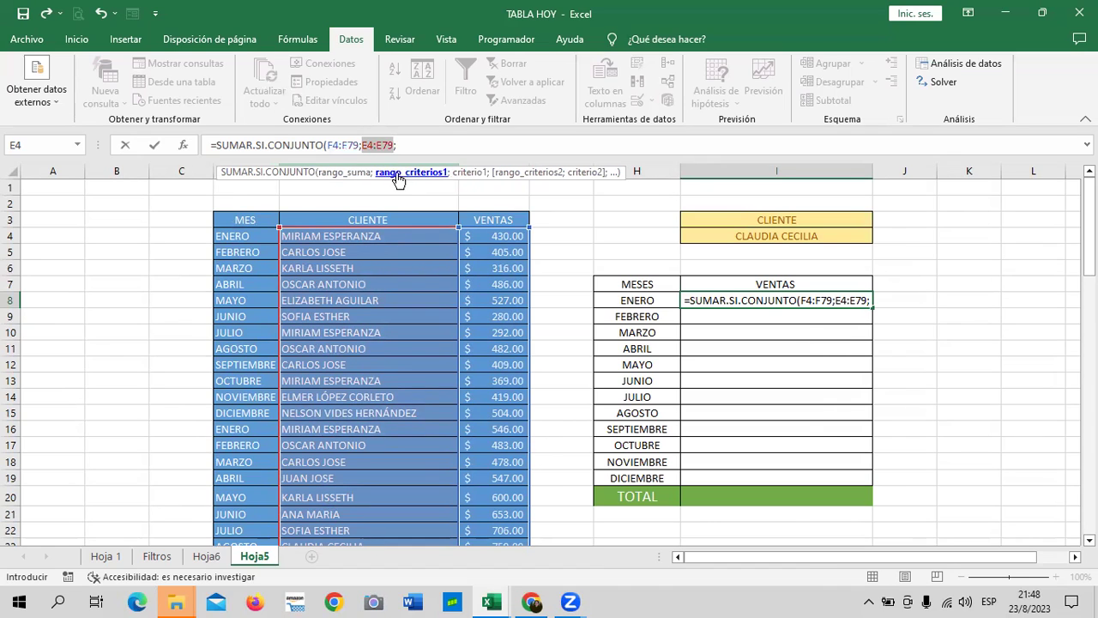
pyautogui.click(467, 178)
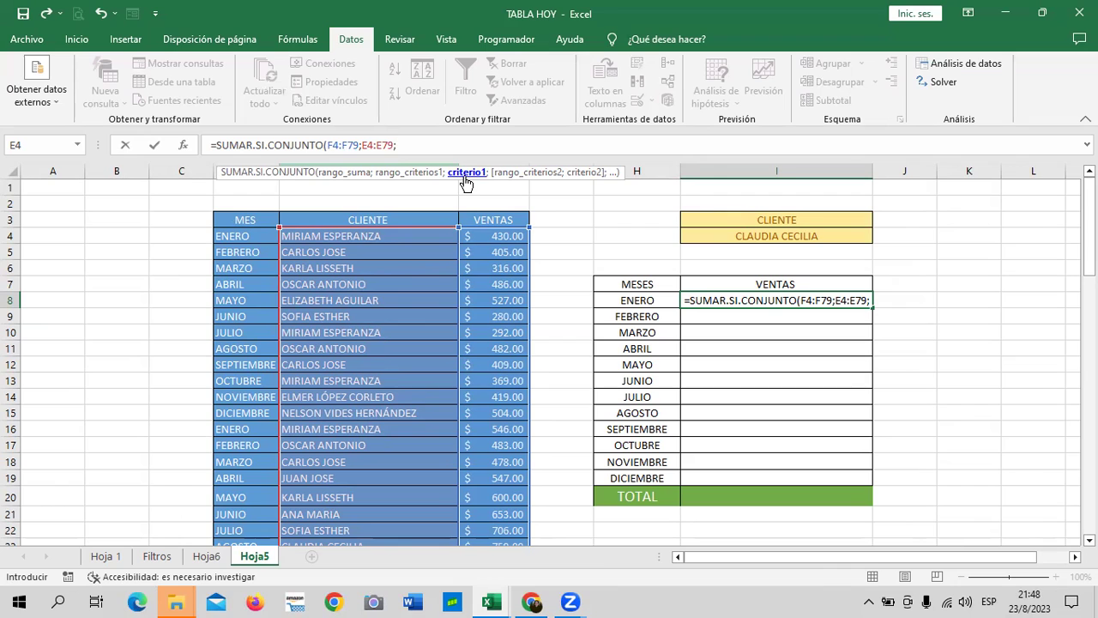
pyautogui.click(778, 236)
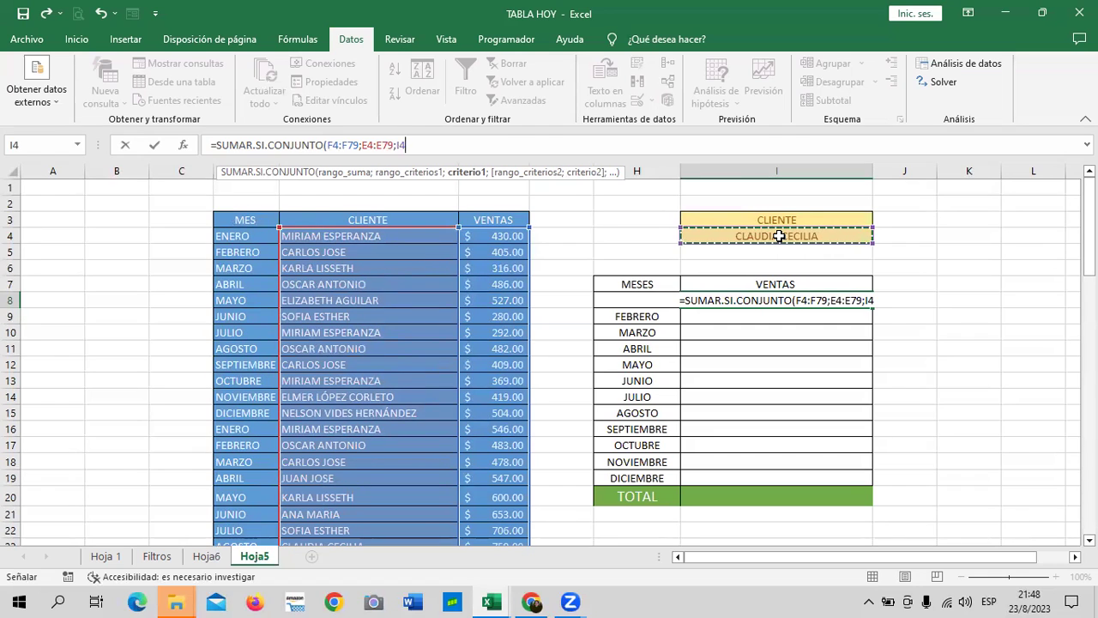
# Step: Add the MES column D4:D79 as the second criteria range
pyautogui.write(';')
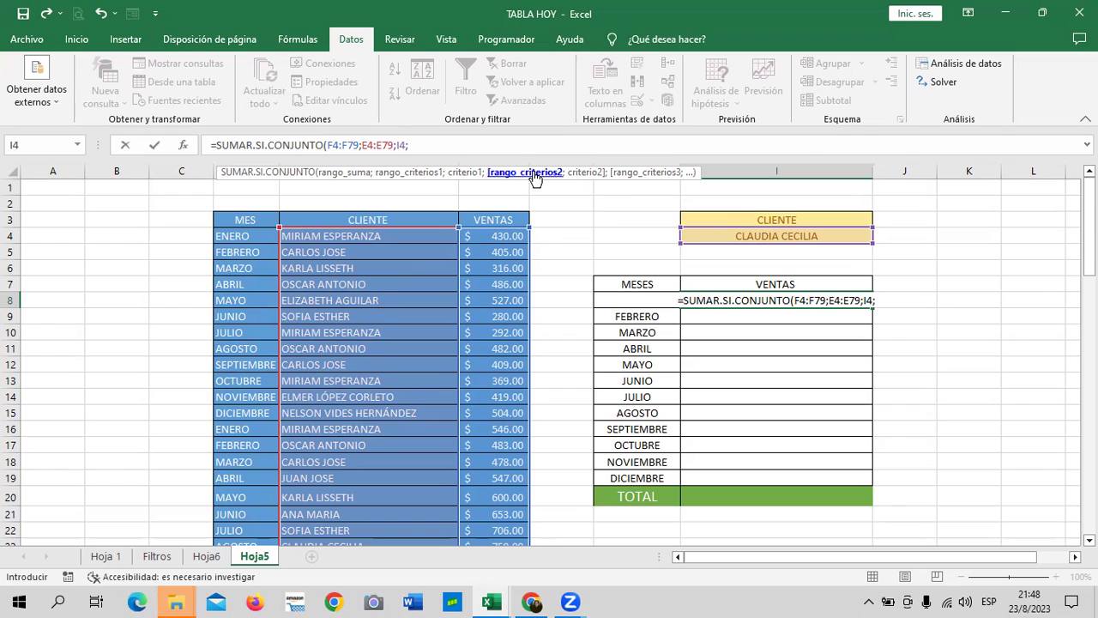
pyautogui.click(470, 173)
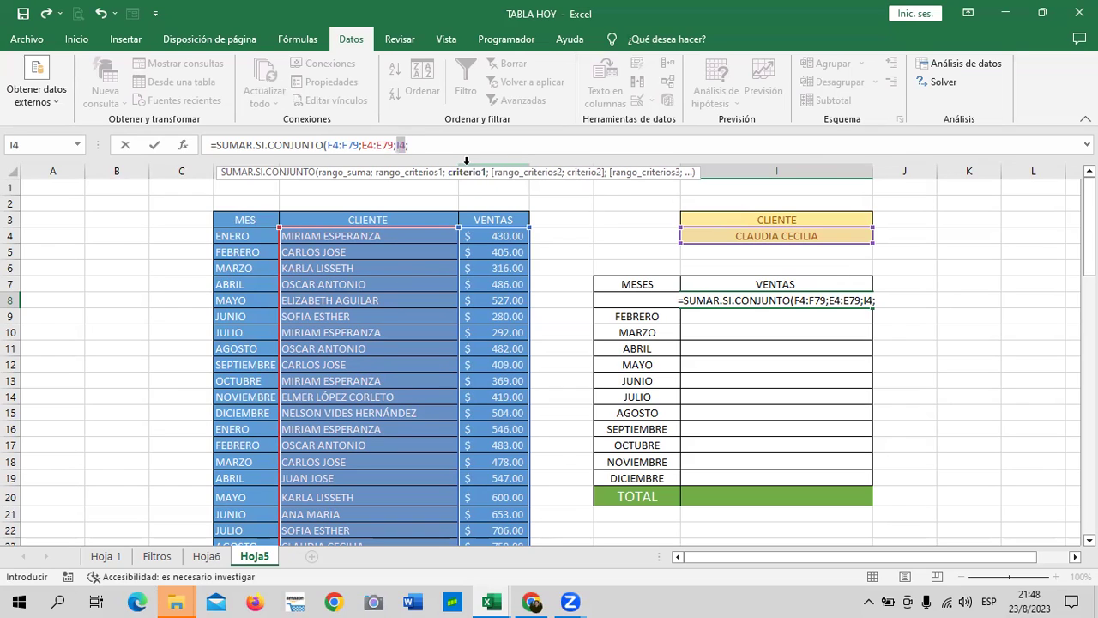
pyautogui.write(';')
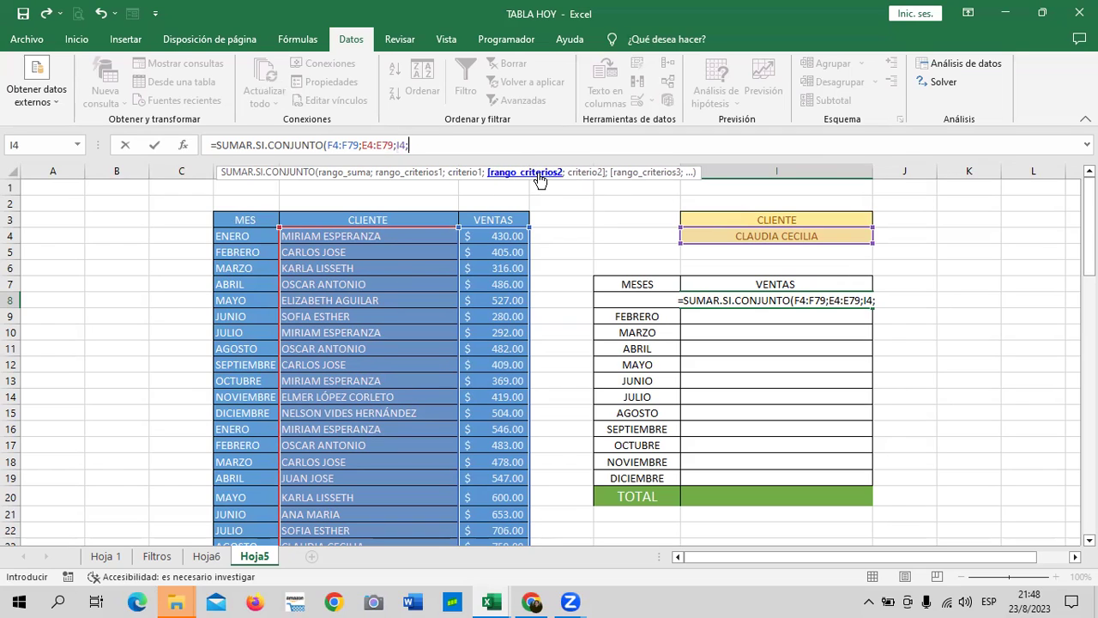
pyautogui.moveTo(248, 238)
pyautogui.mouseDown()
pyautogui.moveTo(273, 598)
pyautogui.moveTo(251, 573)
pyautogui.mouseUp()
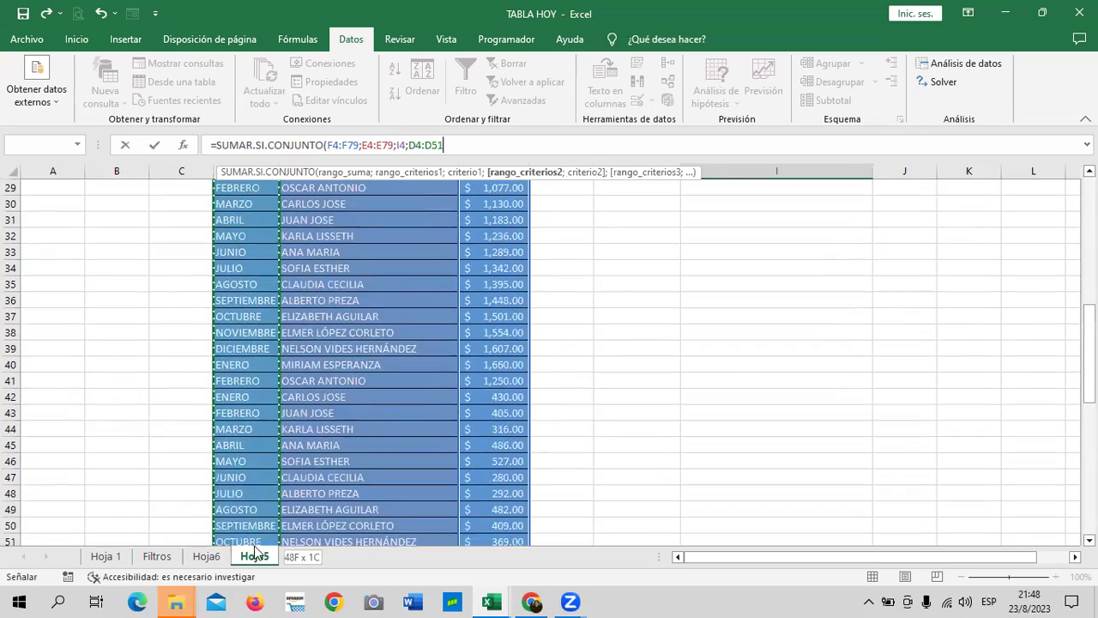
pyautogui.moveTo(252, 573)
pyautogui.mouseDown()
pyautogui.moveTo(248, 596)
pyautogui.moveTo(262, 512)
pyautogui.mouseUp()
pyautogui.scroll(5, 836, 380)
pyautogui.scroll(5, 831, 375)
pyautogui.scroll(8, 858, 373)
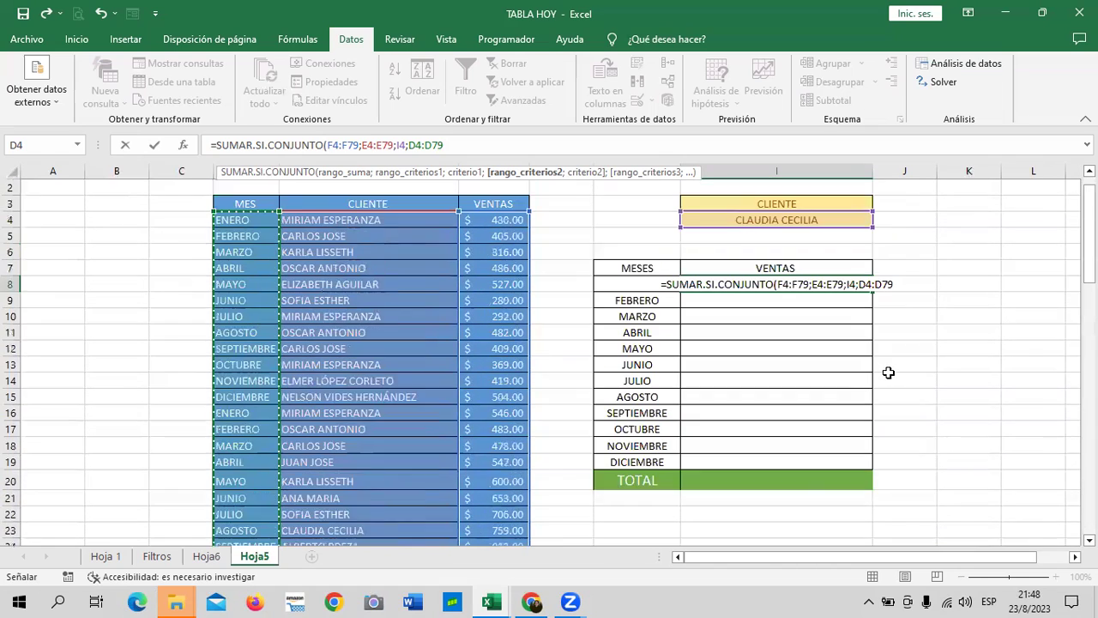
pyautogui.scroll(1, 773, 343)
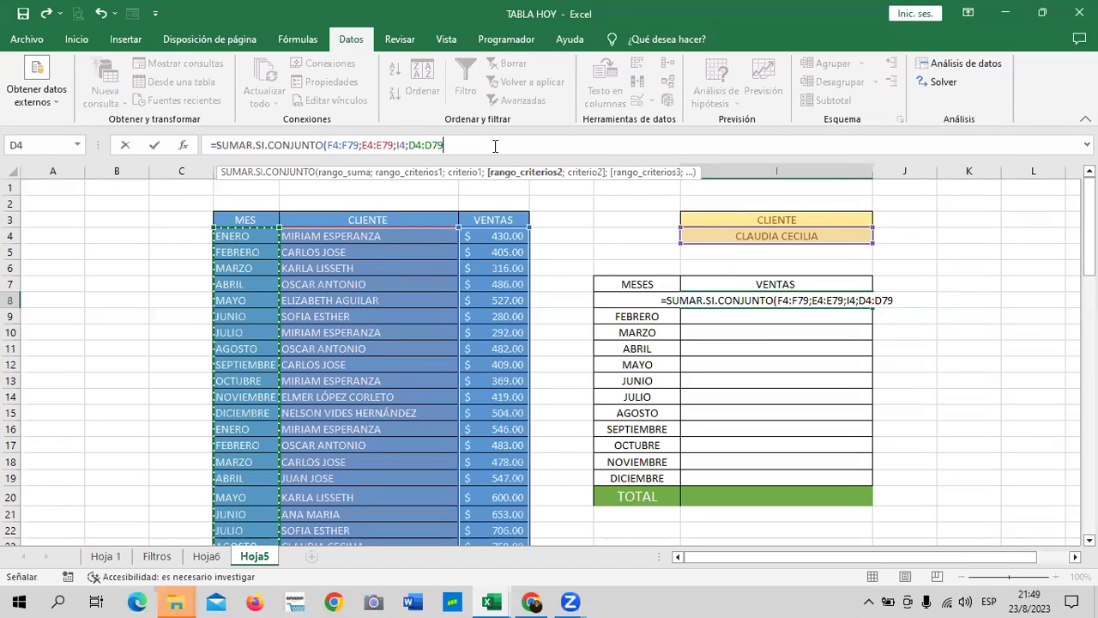
# Step: Close the formula with H8 as the second criterion
pyautogui.write(';')
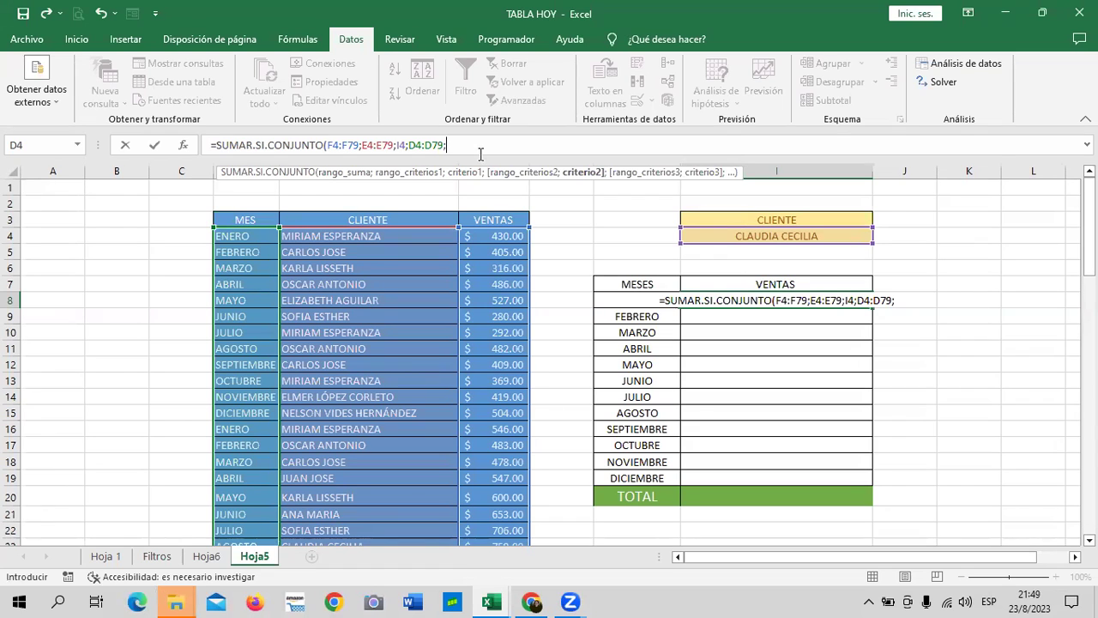
pyautogui.click(547, 179)
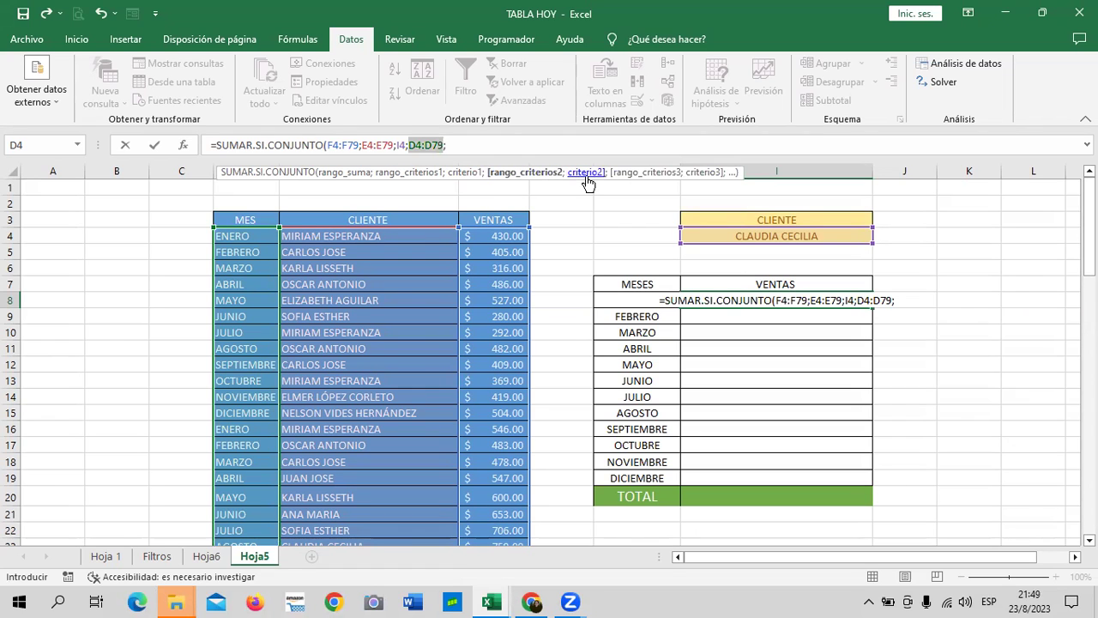
pyautogui.click(584, 178)
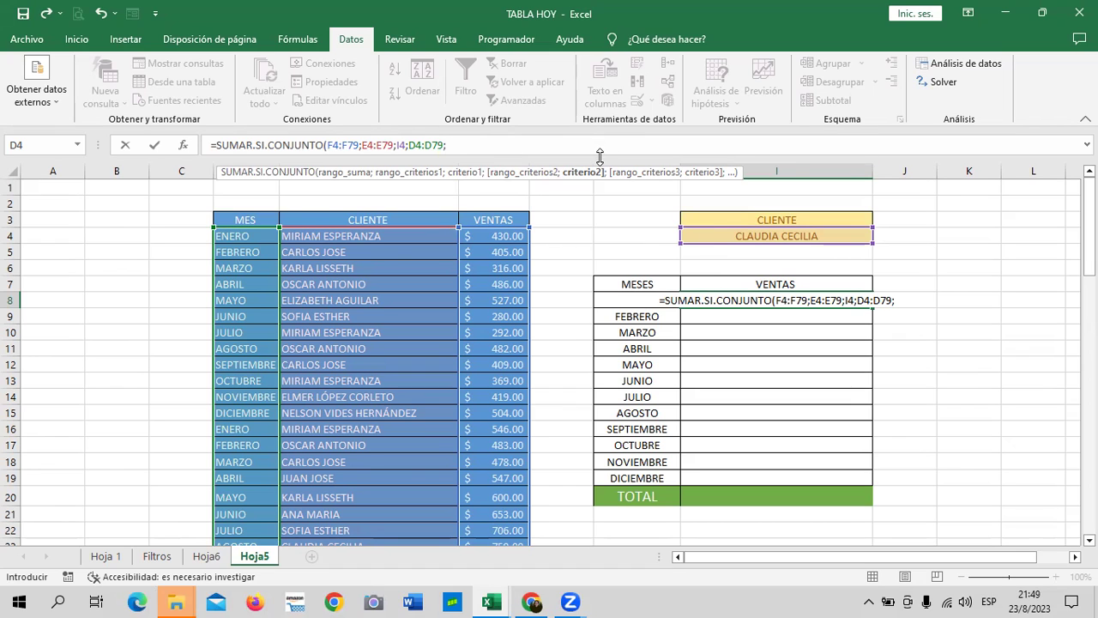
pyautogui.write('h')
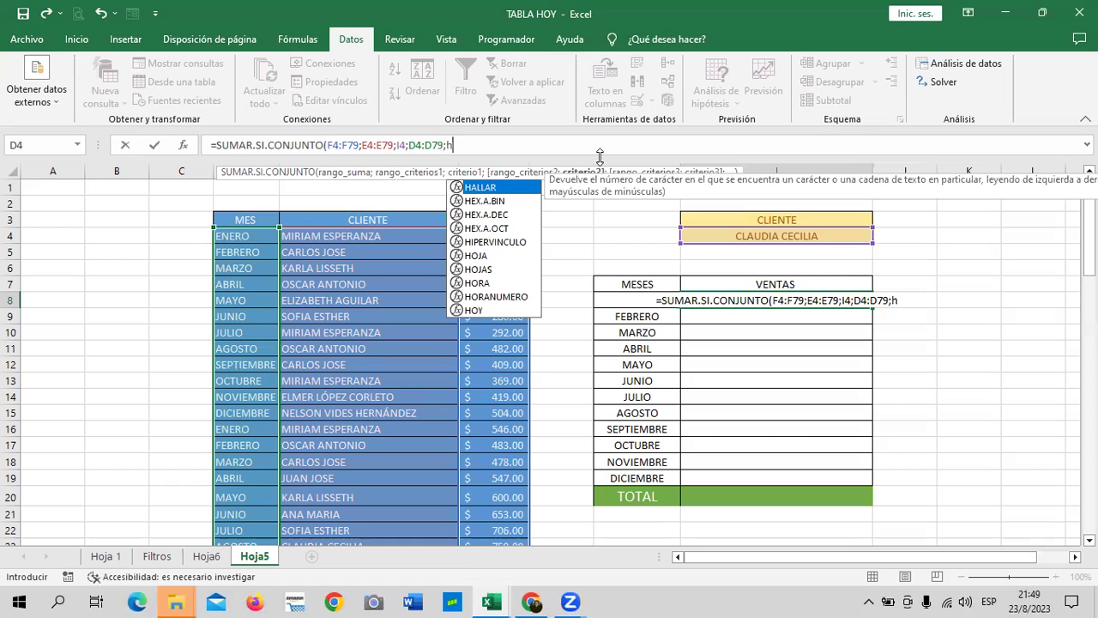
pyautogui.write('8')
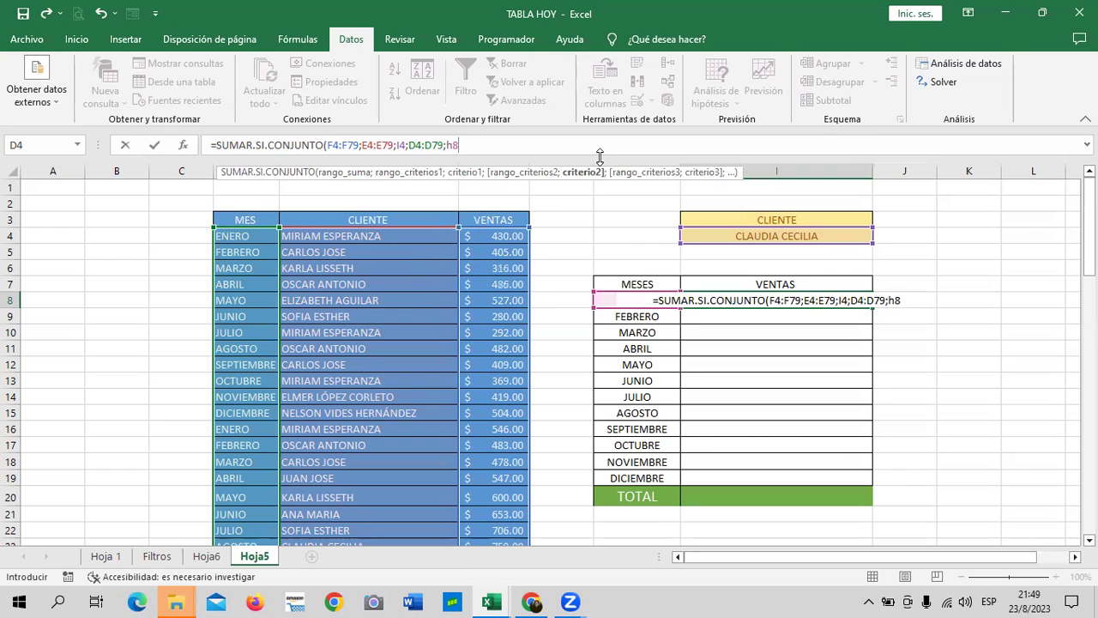
pyautogui.write(')')
pyautogui.press('Return')
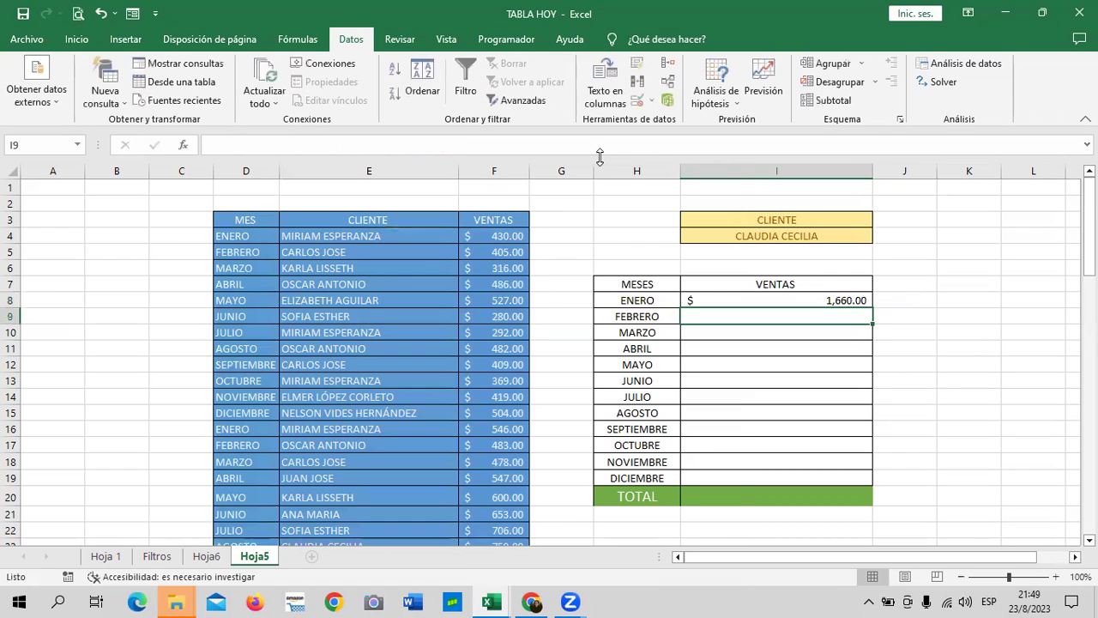
pyautogui.click(717, 300)
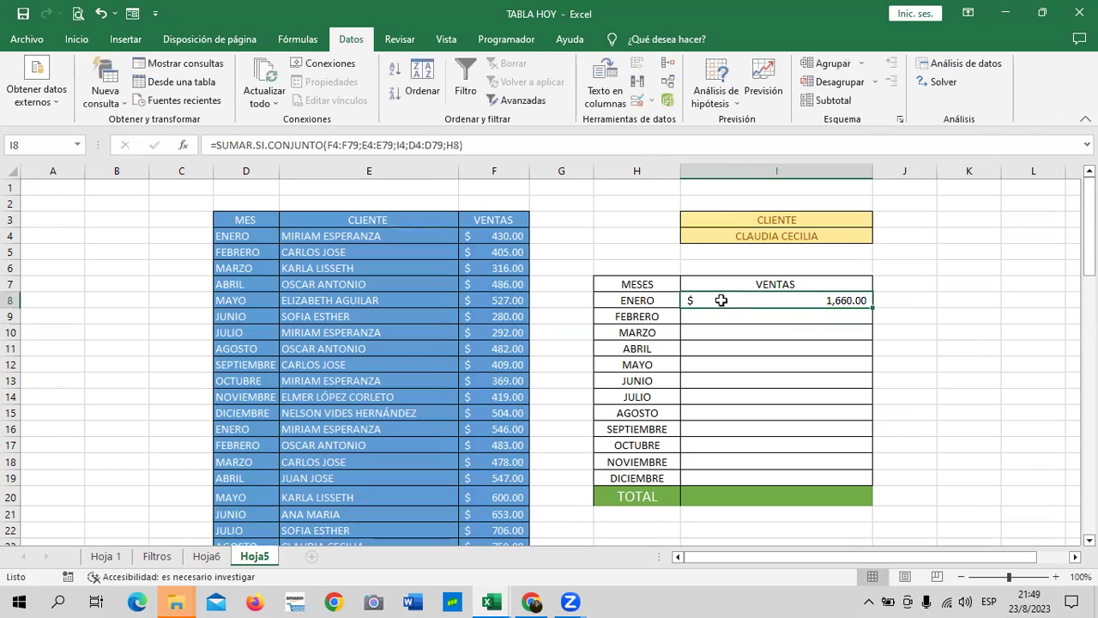
pyautogui.moveTo(872, 309); pyautogui.dragTo(871, 488)
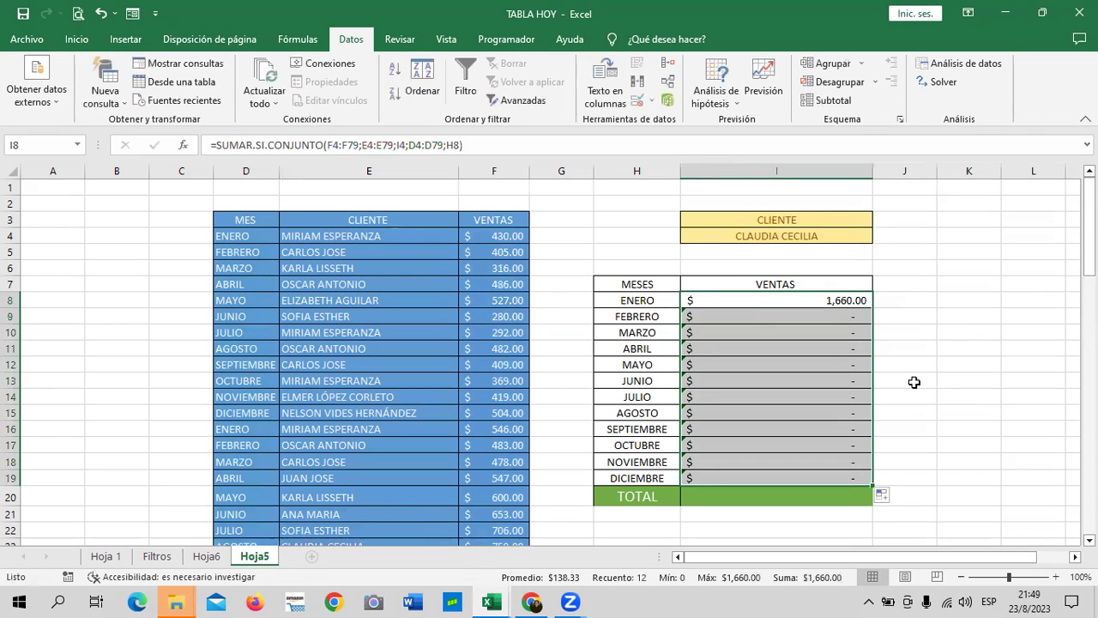
pyautogui.click(786, 398)
pyautogui.moveTo(760, 312); pyautogui.dragTo(742, 478)
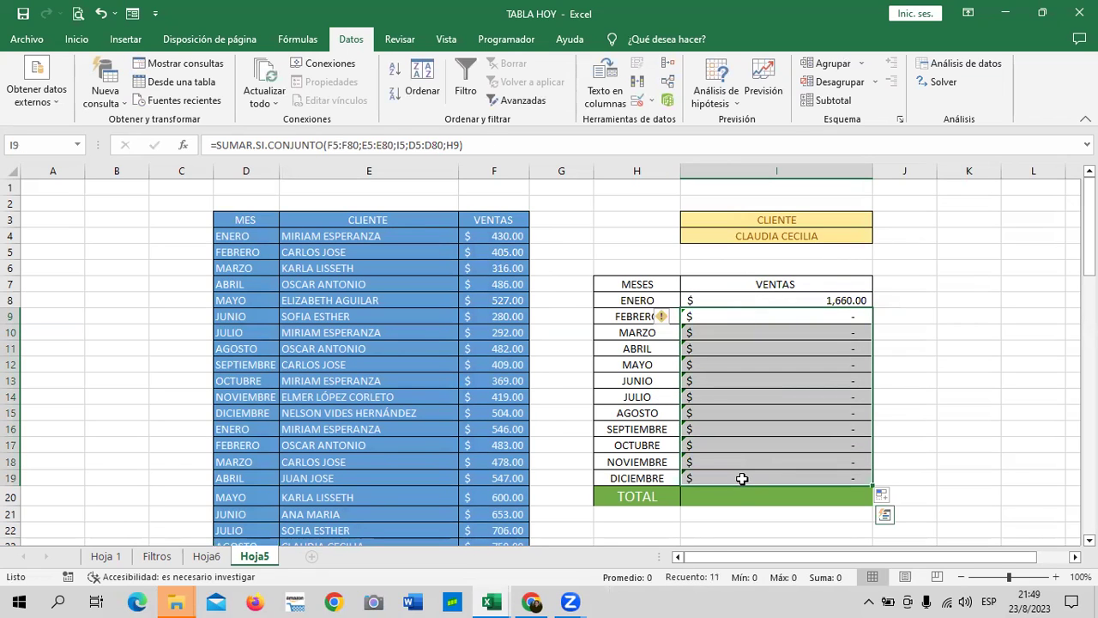
pyautogui.press('Delete')
# Step: Make the sum and client ranges absolute: $F$4:$F$79 and $E$4:$E$79
pyautogui.click(778, 301)
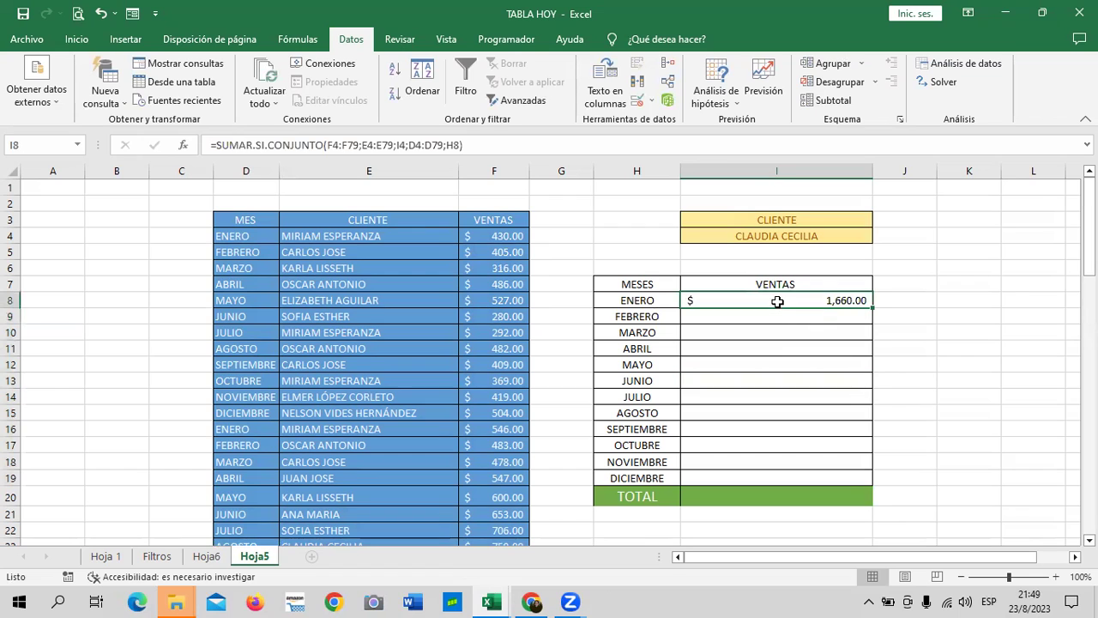
pyautogui.click(340, 144)
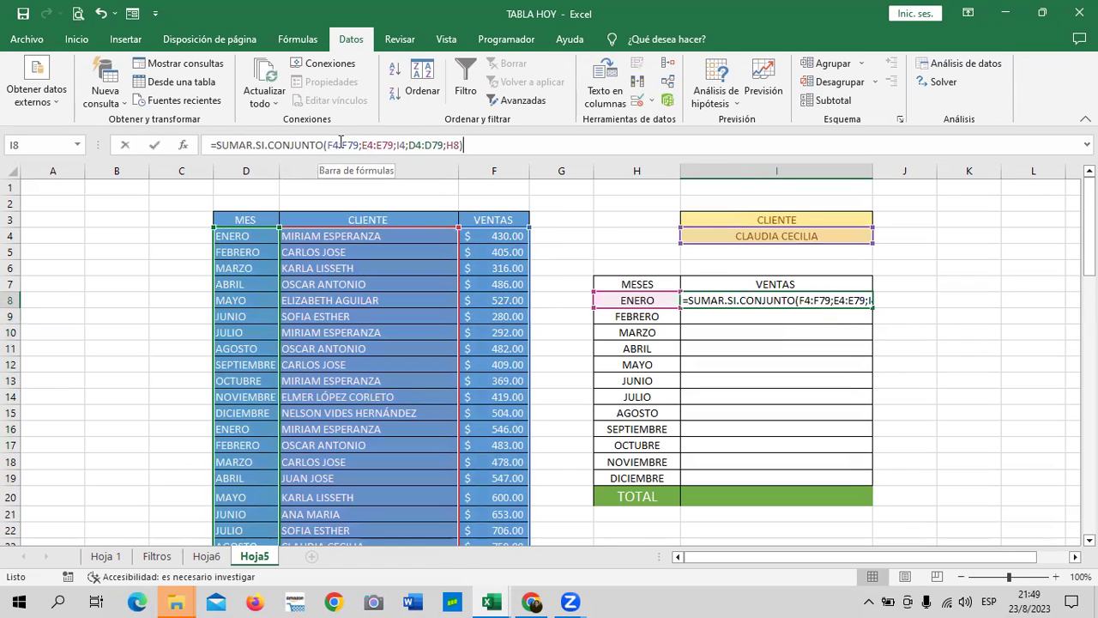
pyautogui.click(341, 144)
pyautogui.write('$')
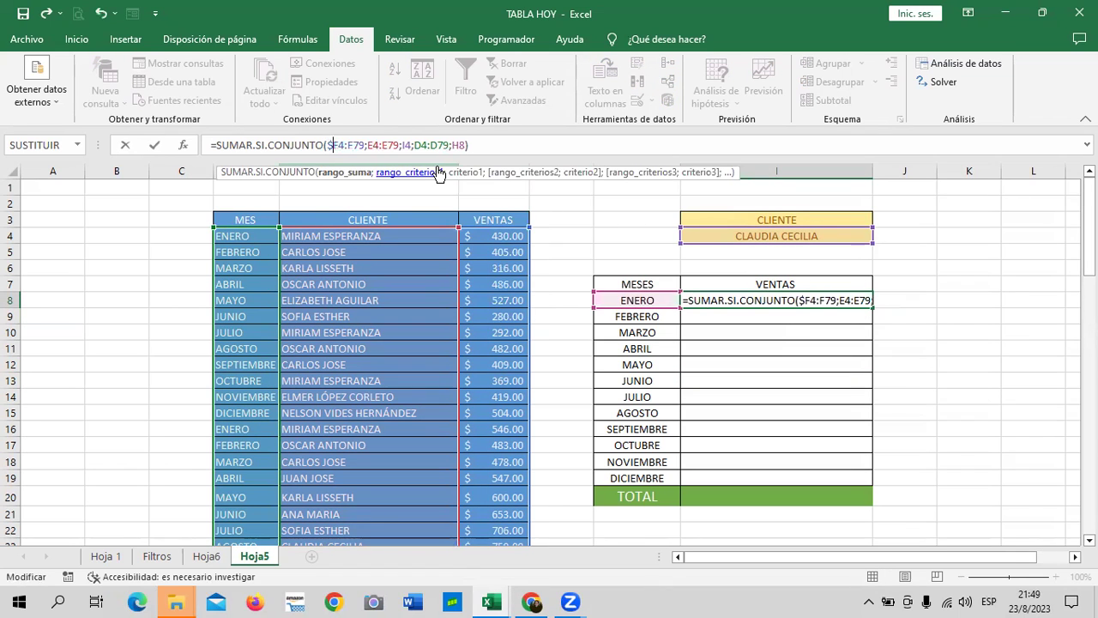
pyautogui.click(339, 144)
pyautogui.write('$')
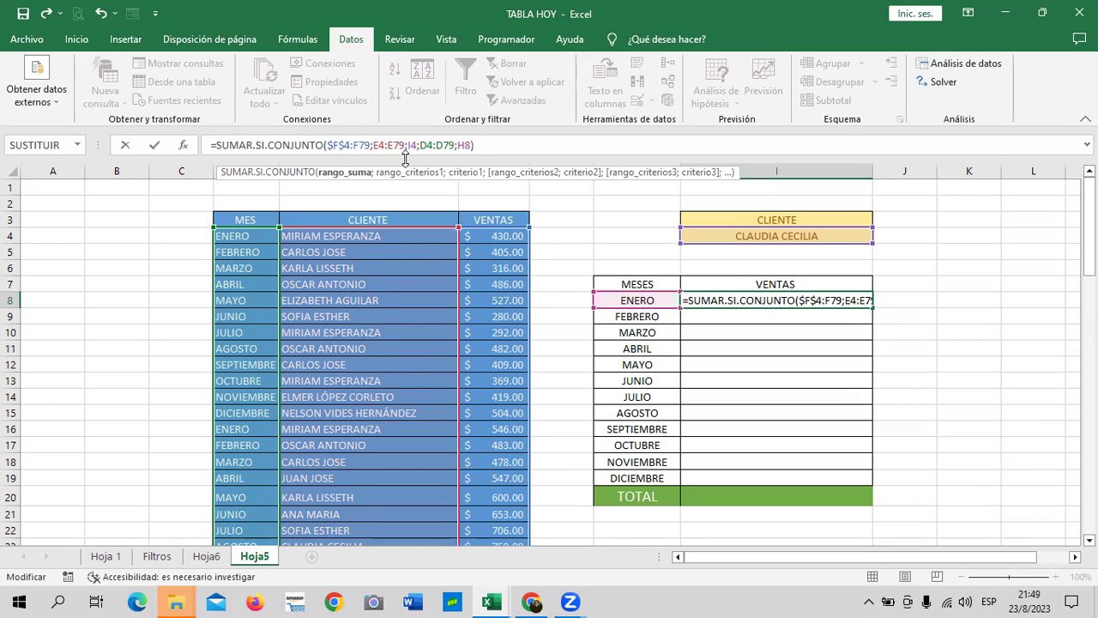
pyautogui.click(356, 144)
pyautogui.write('$')
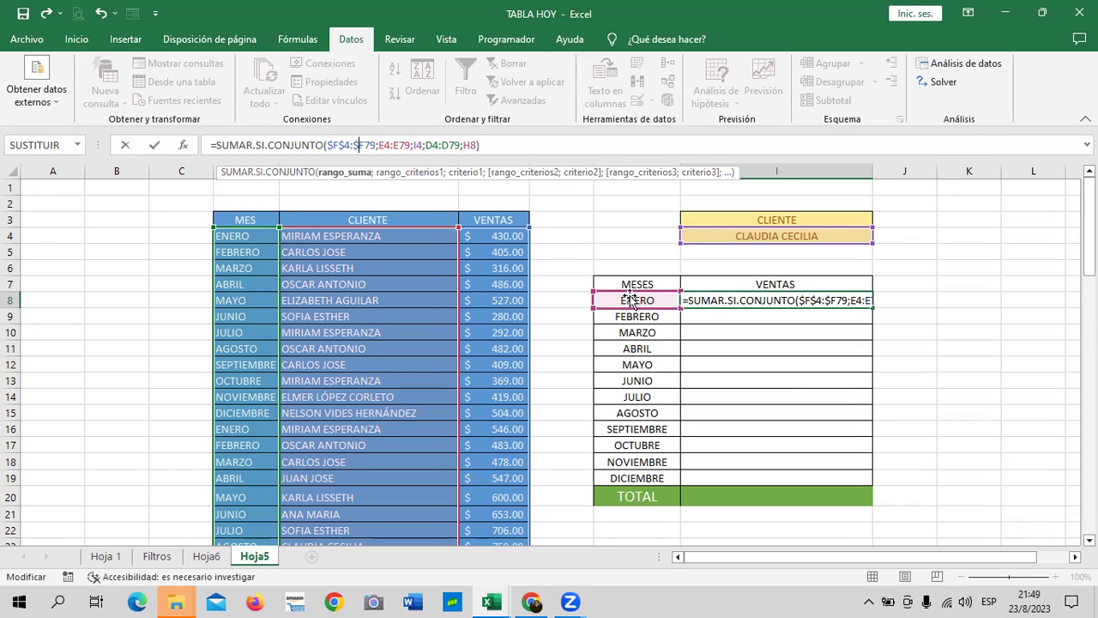
pyautogui.click(367, 145)
pyautogui.click(369, 146)
pyautogui.write('$')
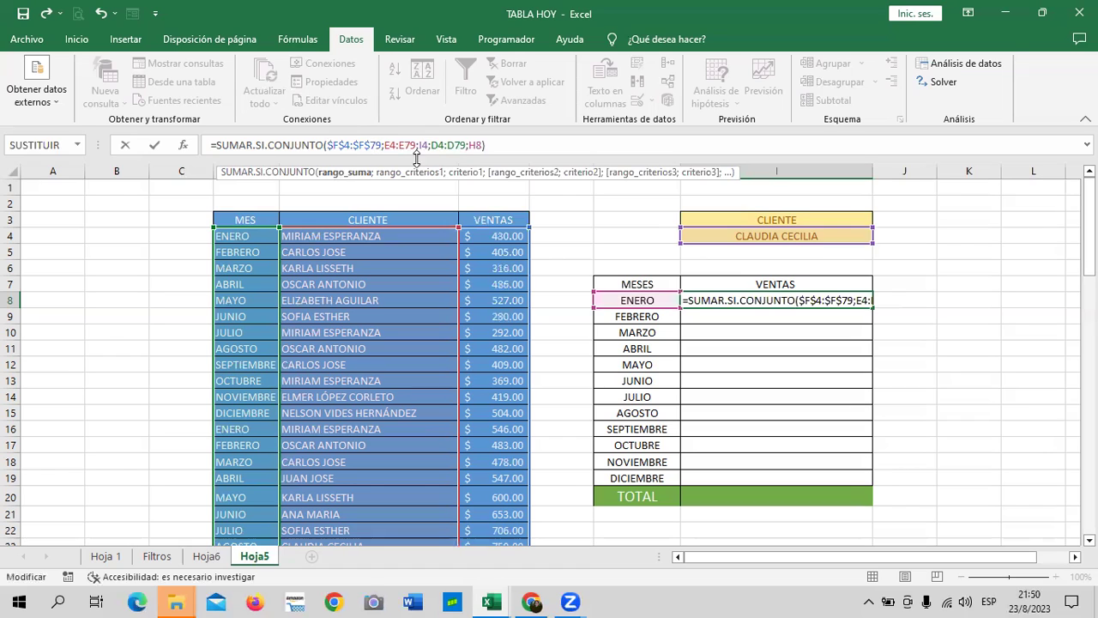
pyautogui.click(385, 146)
pyautogui.write('$')
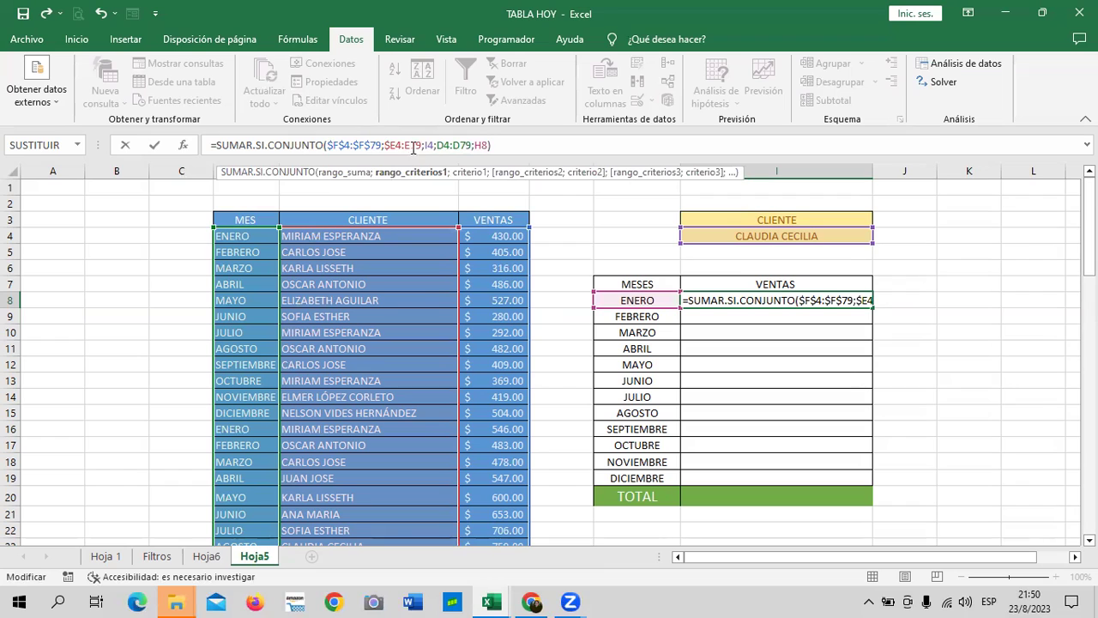
pyautogui.click(396, 146)
pyautogui.write('$')
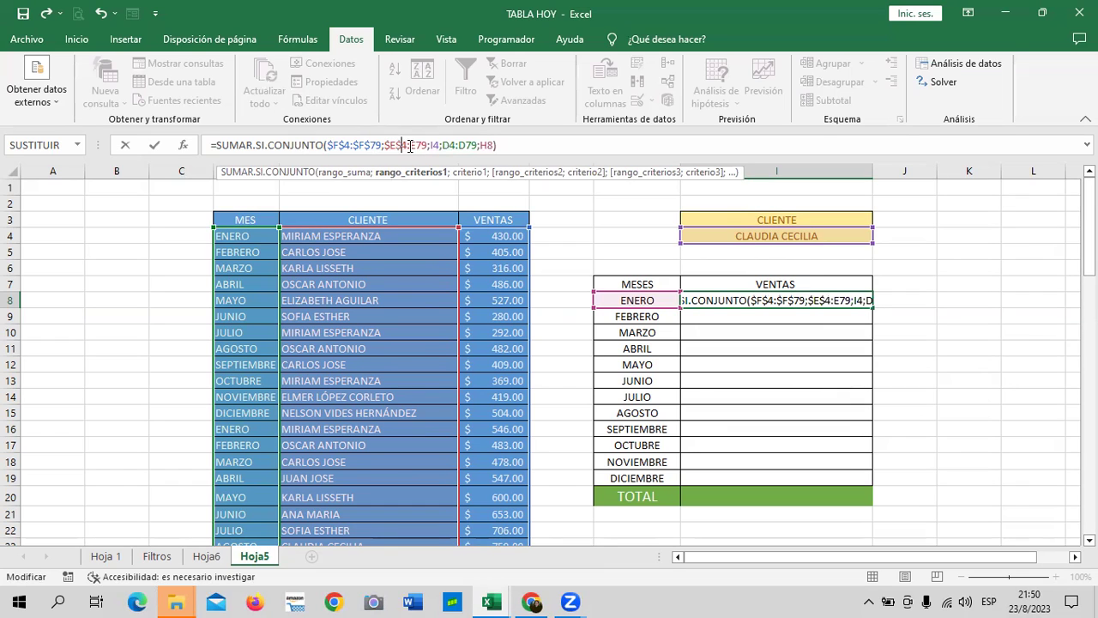
pyautogui.click(411, 145)
pyautogui.write('$')
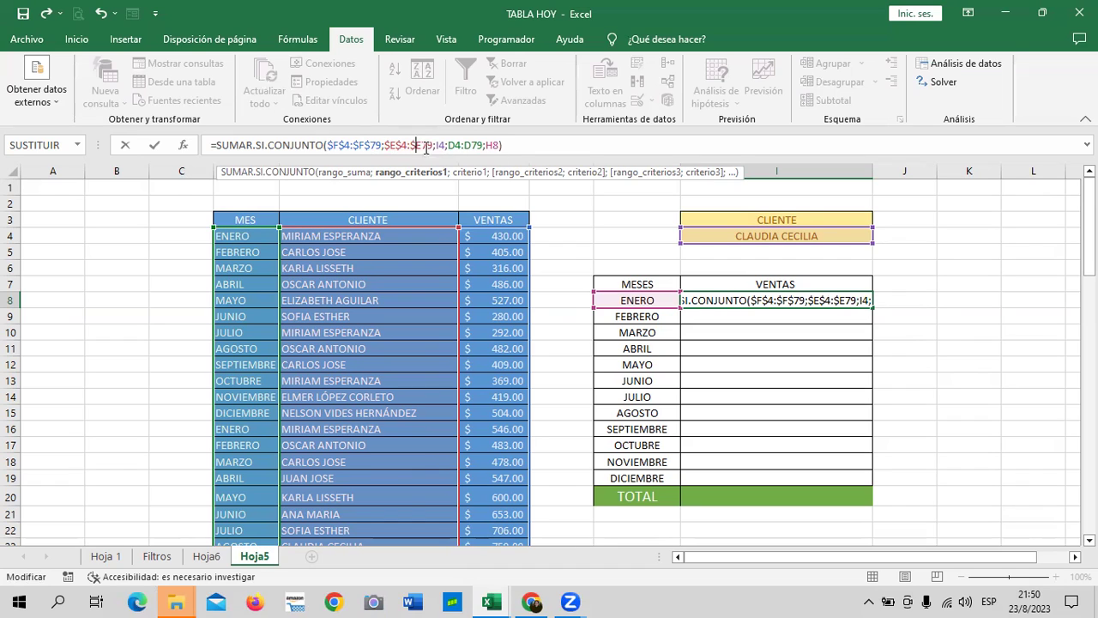
pyautogui.click(423, 145)
pyautogui.write('$')
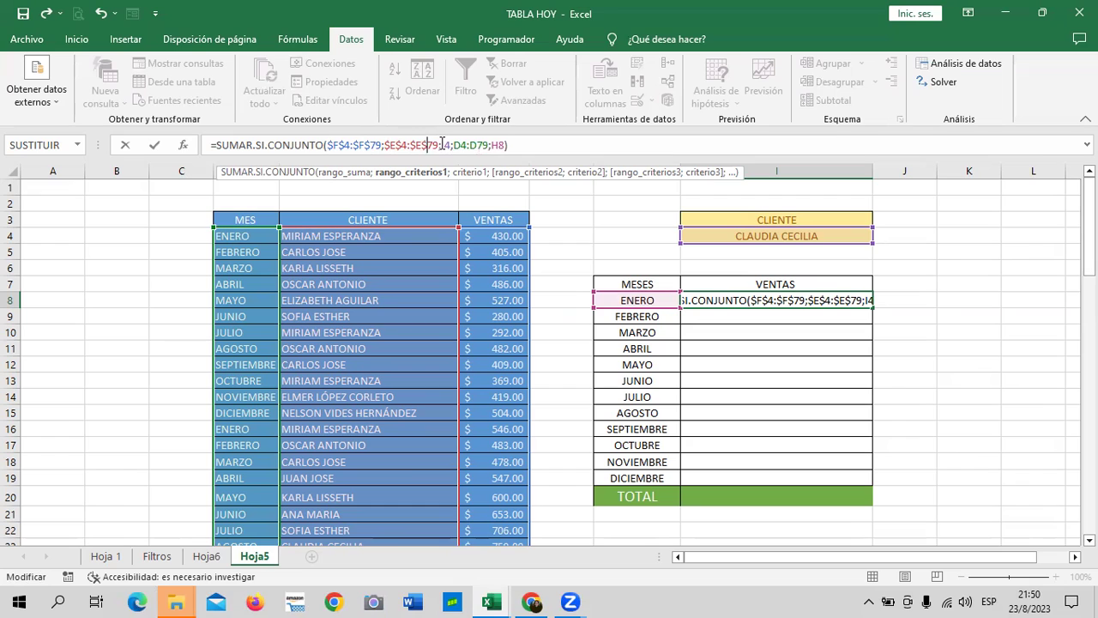
# Step: Lock $I$4 and $D$4:$D$79, leave H8 relative, and commit the formula
pyautogui.press('Right')
pyautogui.press('Right')
pyautogui.press('Right')
pyautogui.write('$')
pyautogui.press('Right')
pyautogui.press('Right')
pyautogui.write('$')
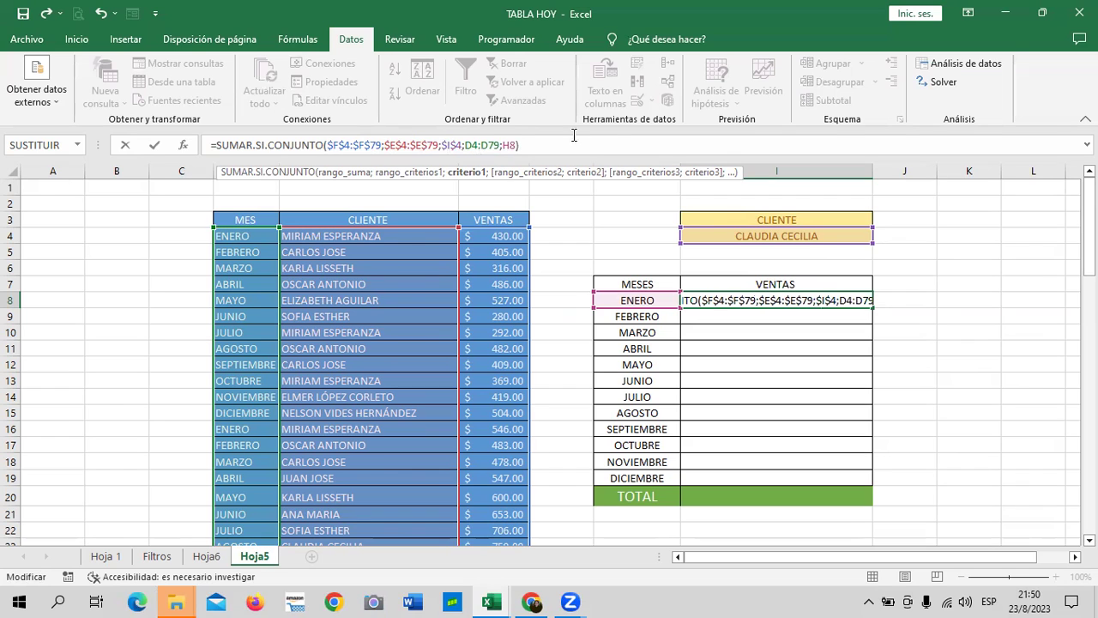
pyautogui.click(468, 144)
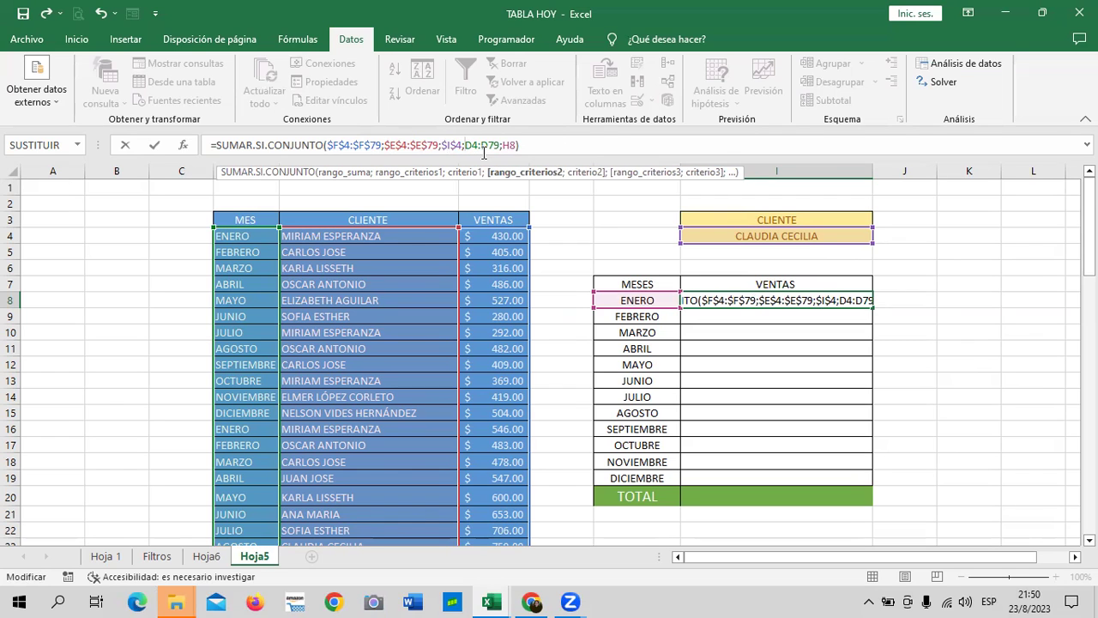
pyautogui.write('$F')
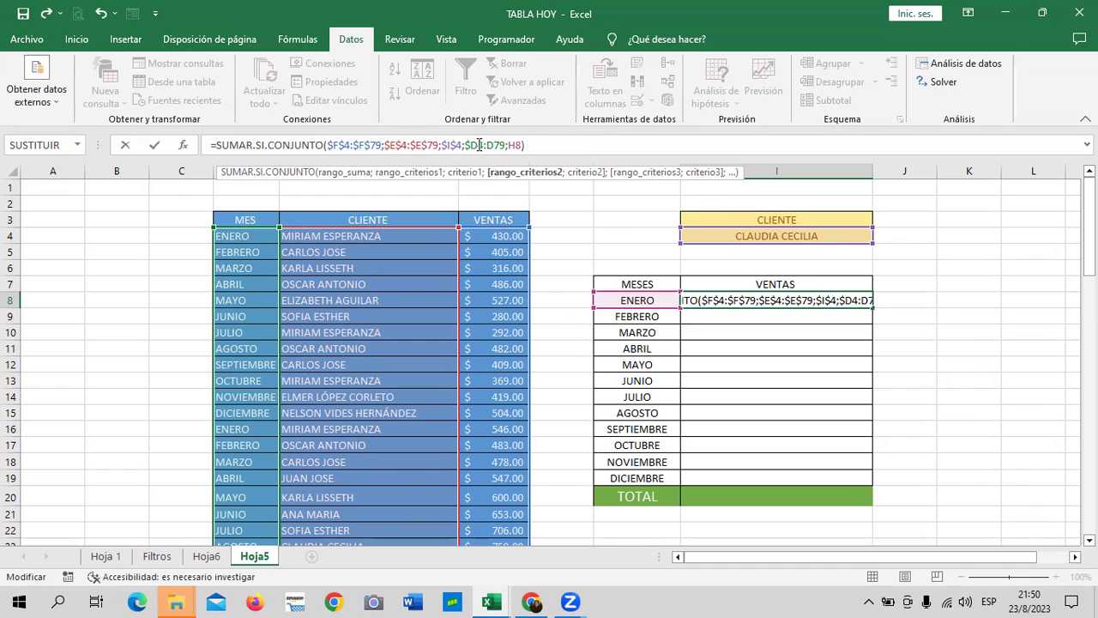
pyautogui.write('$')
pyautogui.click(494, 146)
pyautogui.write('$')
pyautogui.click(503, 145)
pyautogui.write('$')
pyautogui.click(504, 145)
pyautogui.write('$')
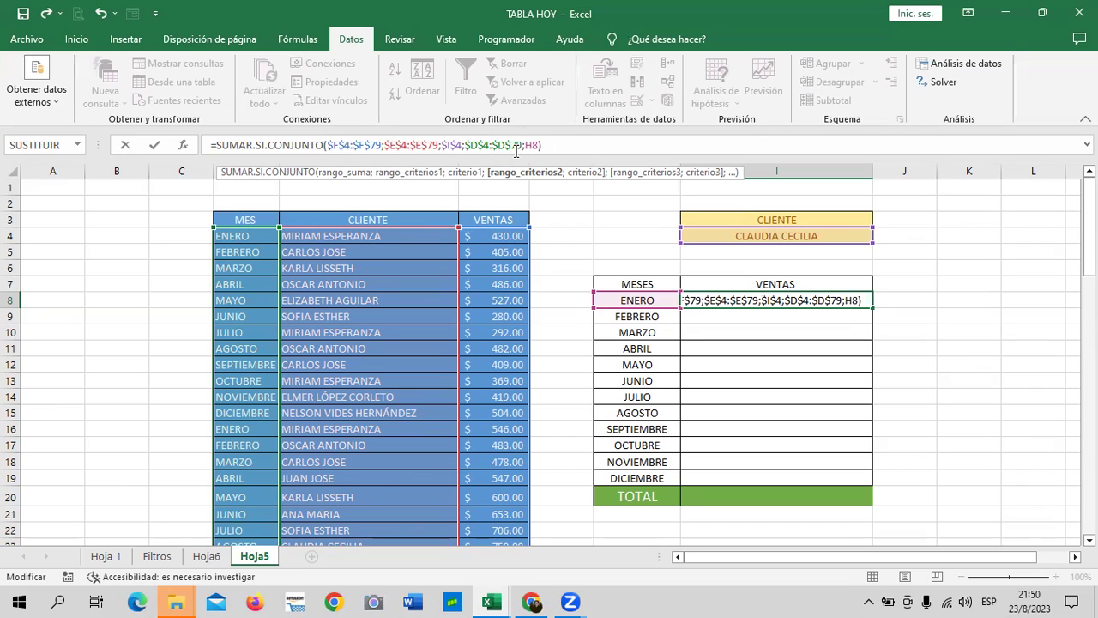
pyautogui.click(572, 147)
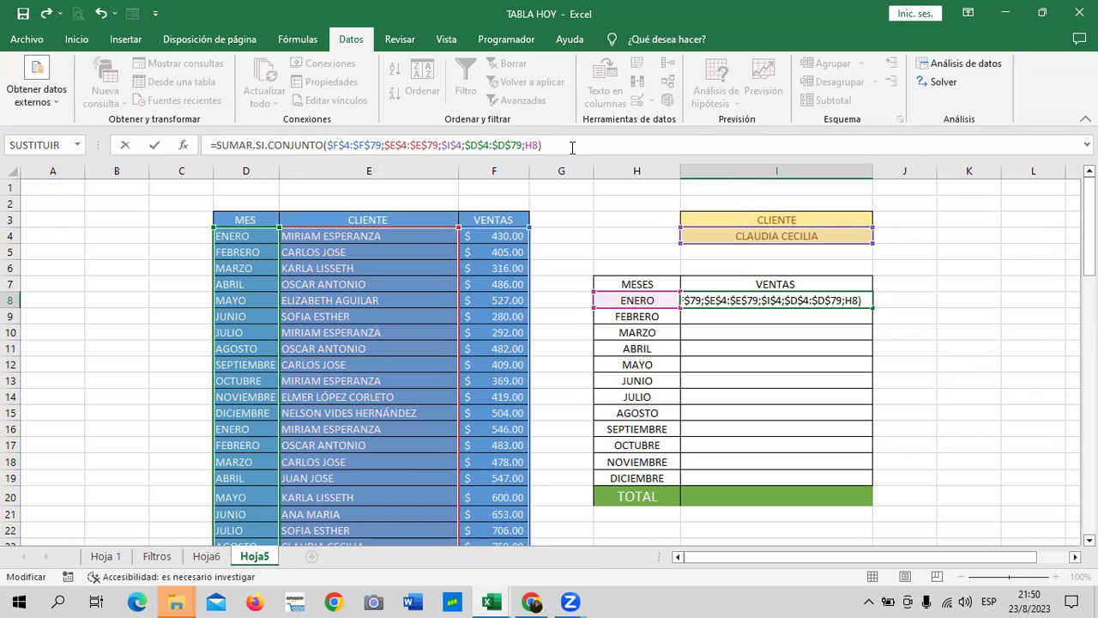
pyautogui.press('Return')
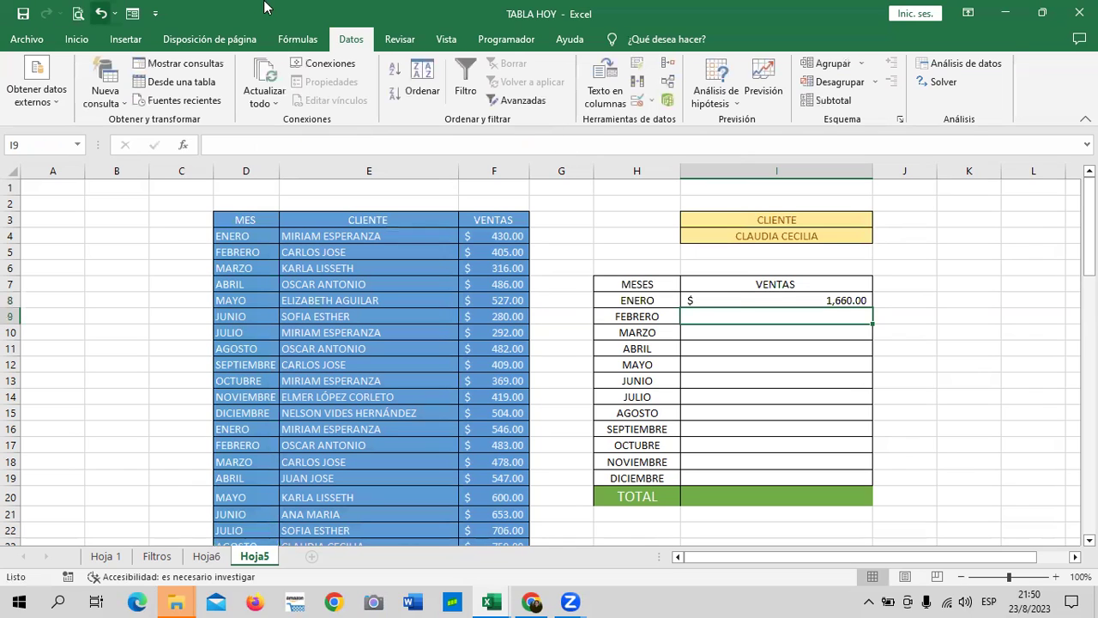
# Step: Fill I8's formula down through I19 (DICIEMBRE) and begin =SUMA( in I20
pyautogui.click(732, 299)
pyautogui.moveTo(871, 306); pyautogui.dragTo(864, 481)
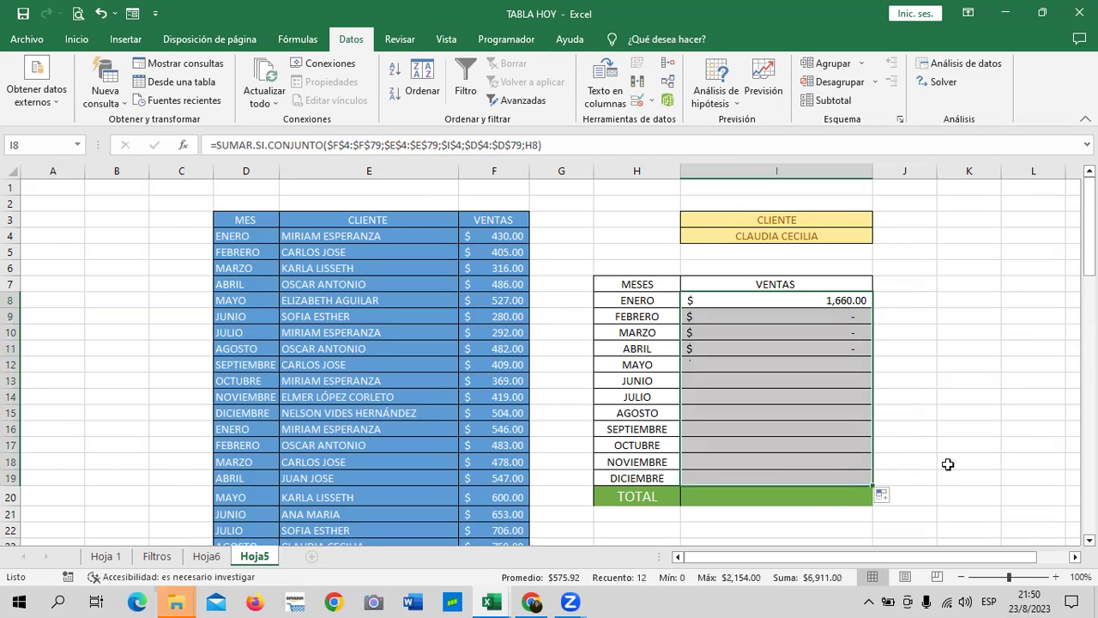
pyautogui.click(821, 494)
pyautogui.write('=SUMA')
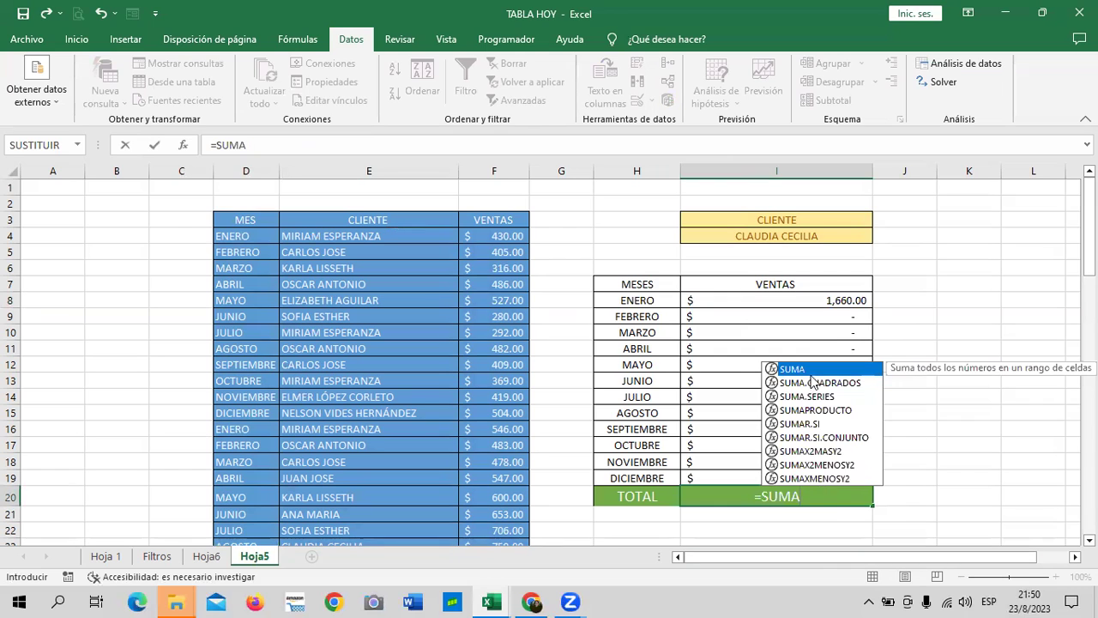
pyautogui.write('(')
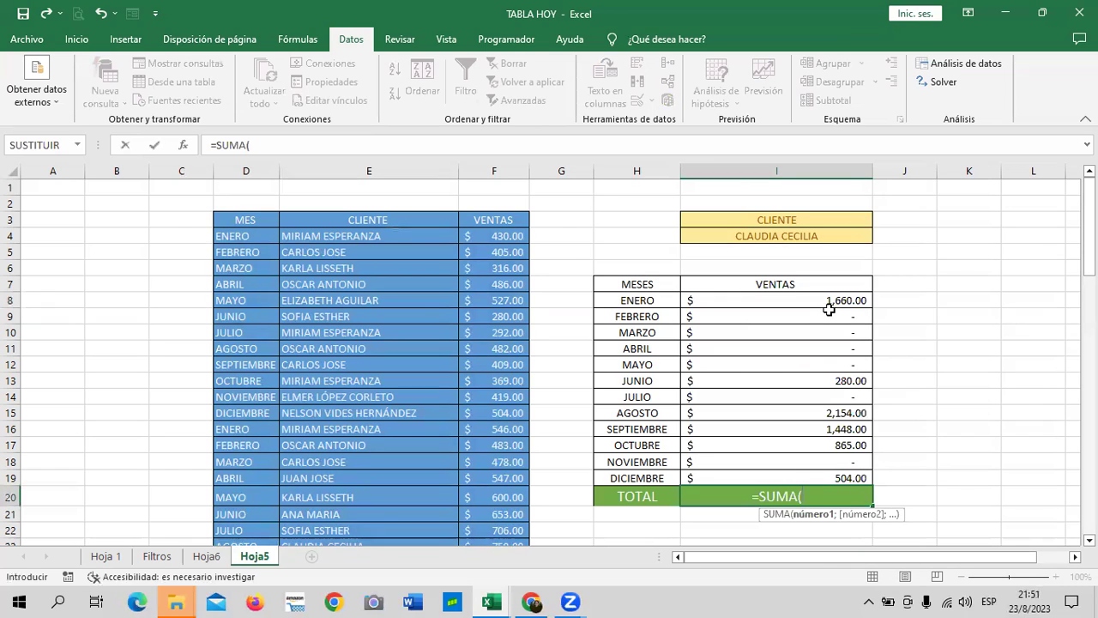
# Step: Complete =SUMA(I8:I19) in the TOTAL row, giving $6,911.00
pyautogui.moveTo(828, 302); pyautogui.dragTo(811, 479)
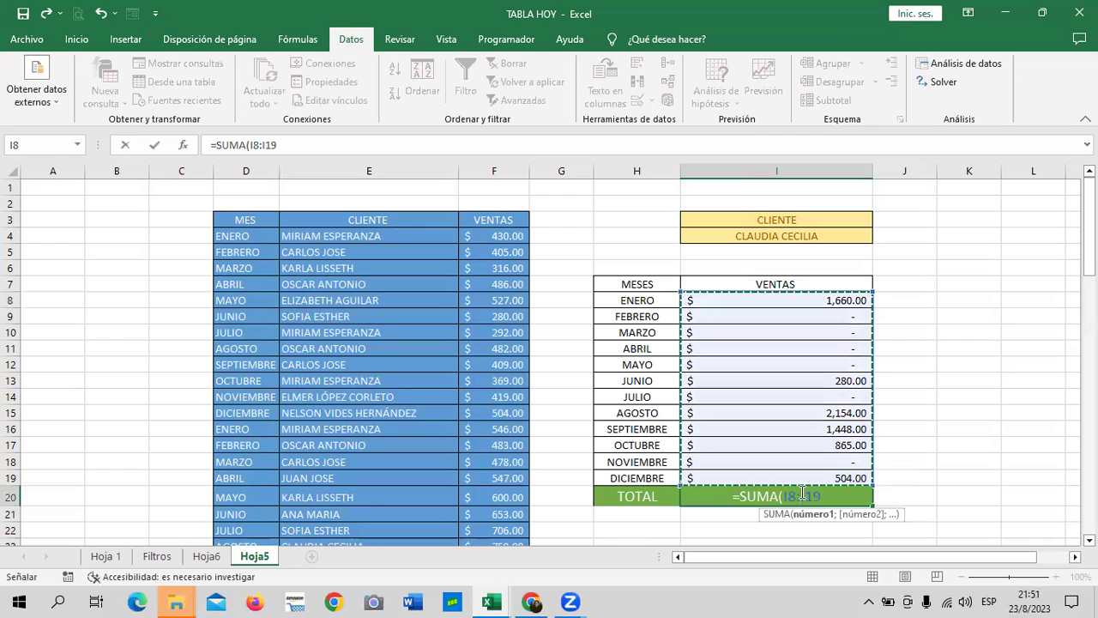
pyautogui.write(')')
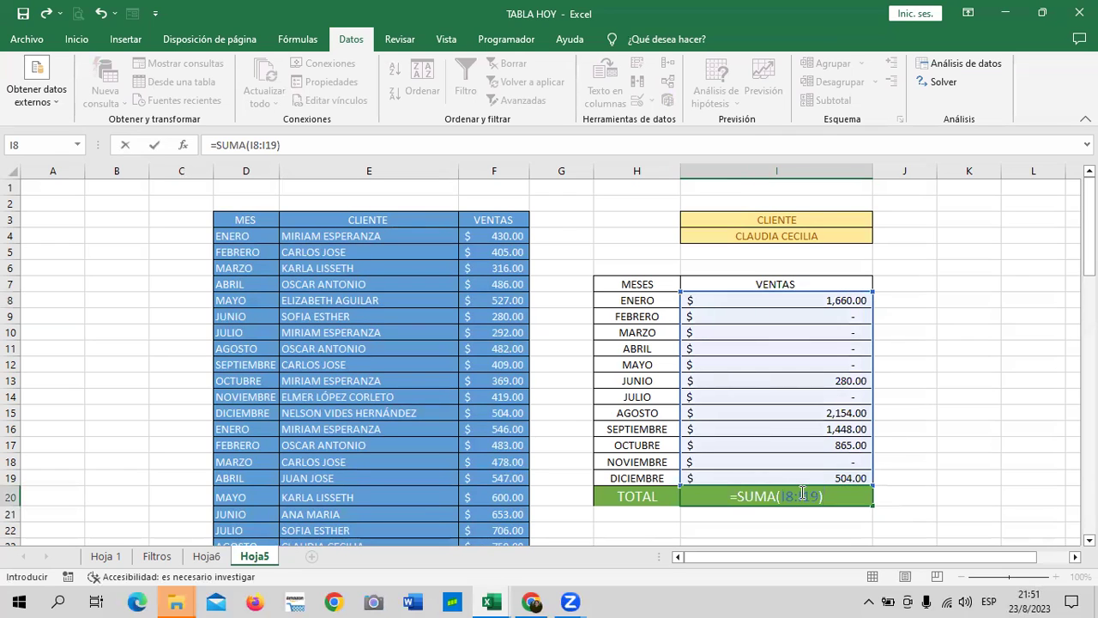
pyautogui.press('Return')
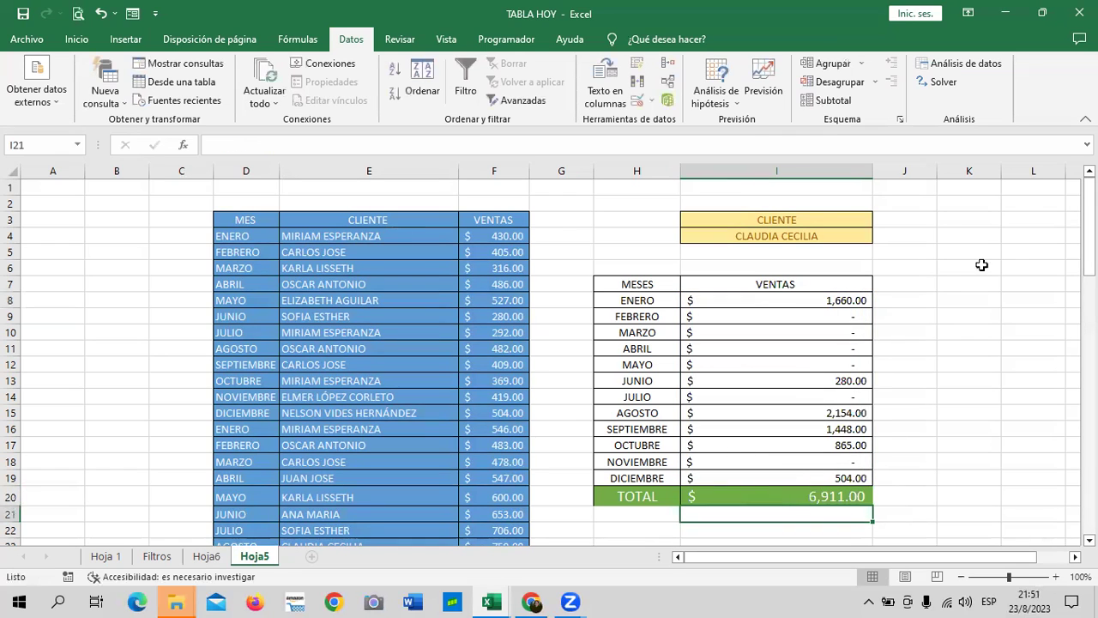
pyautogui.click(781, 235)
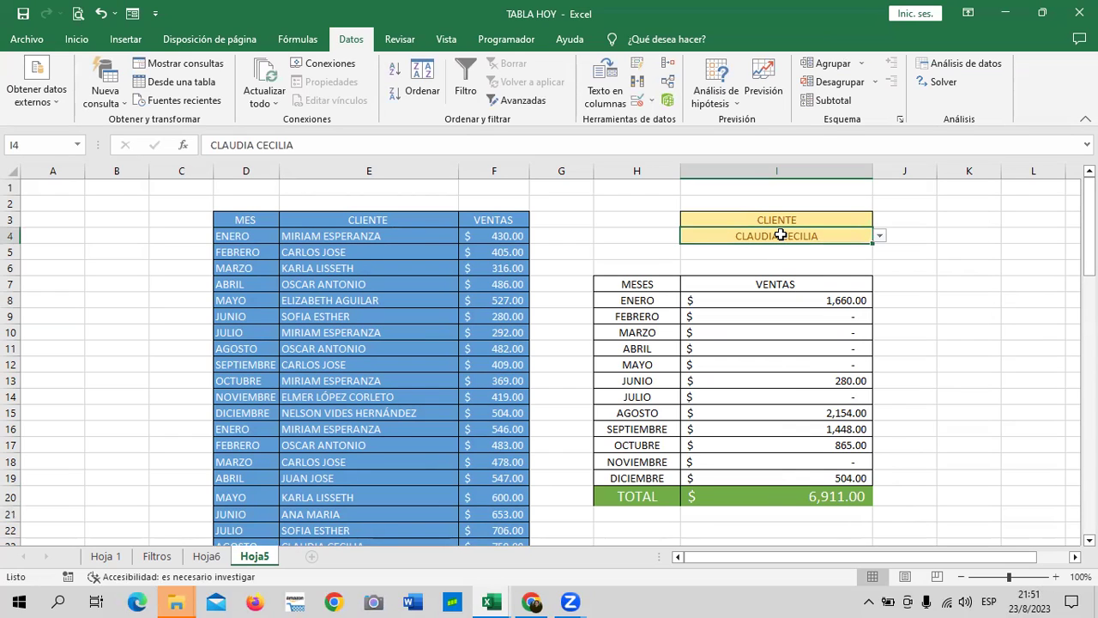
pyautogui.click(719, 300)
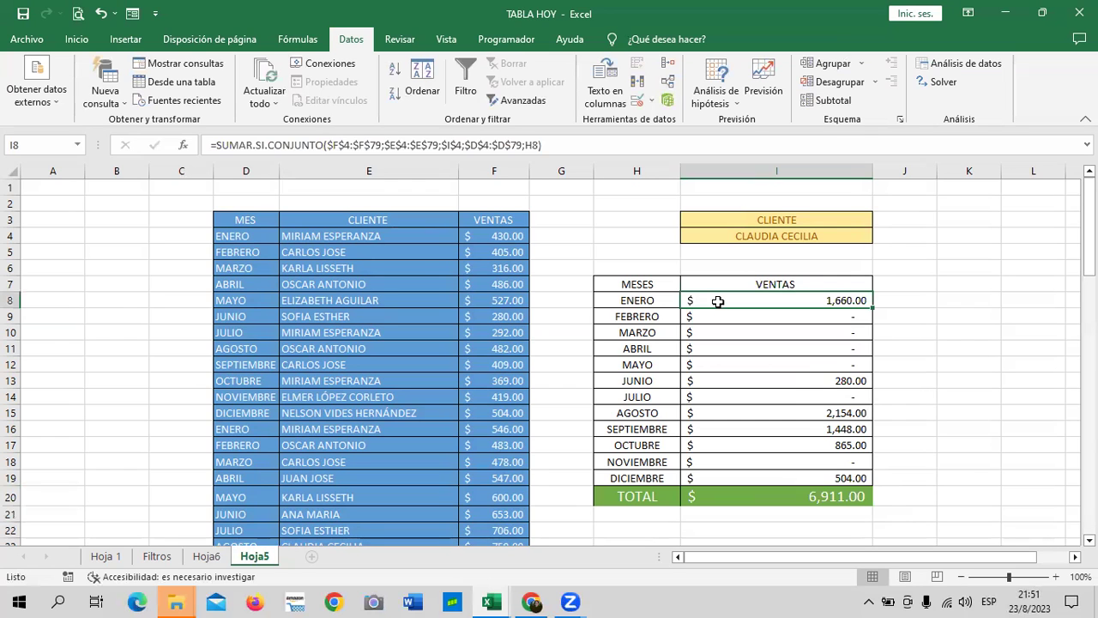
pyautogui.scroll(-2, 327, 306)
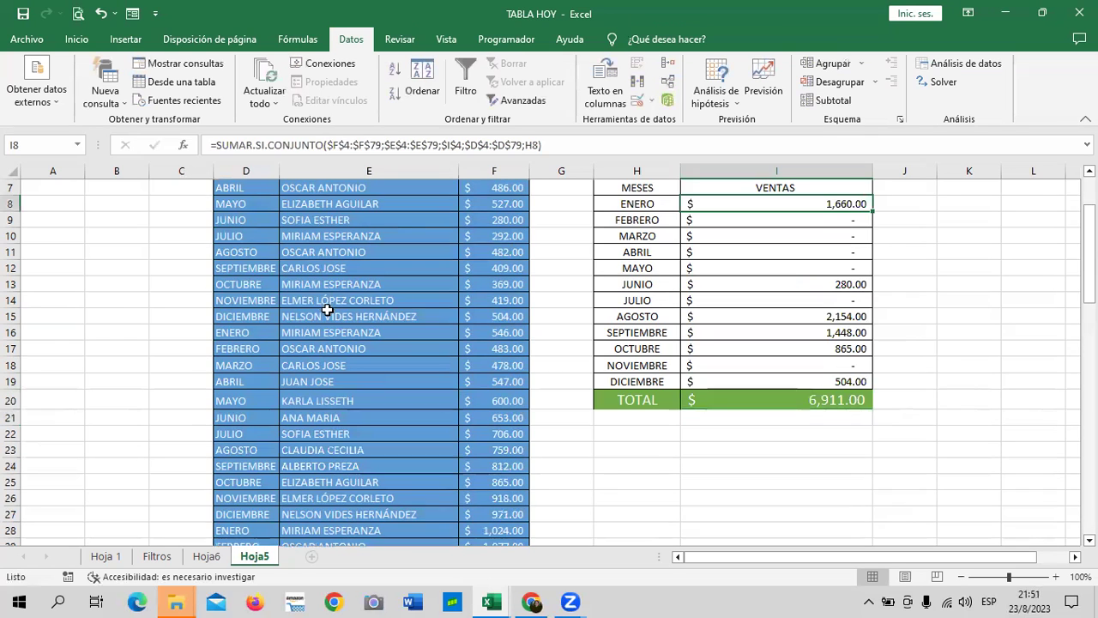
pyautogui.scroll(-4, 322, 355)
pyautogui.scroll(-4, 322, 355)
pyautogui.scroll(-5, 322, 356)
pyautogui.scroll(-4, 322, 355)
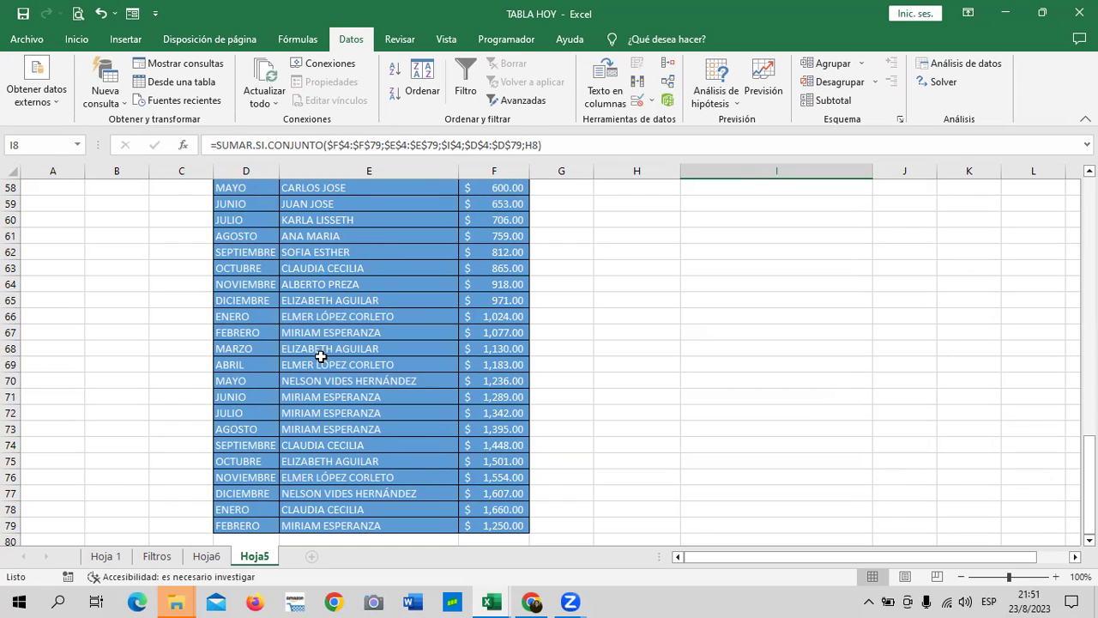
pyautogui.scroll(5, 632, 351)
pyautogui.scroll(7, 638, 351)
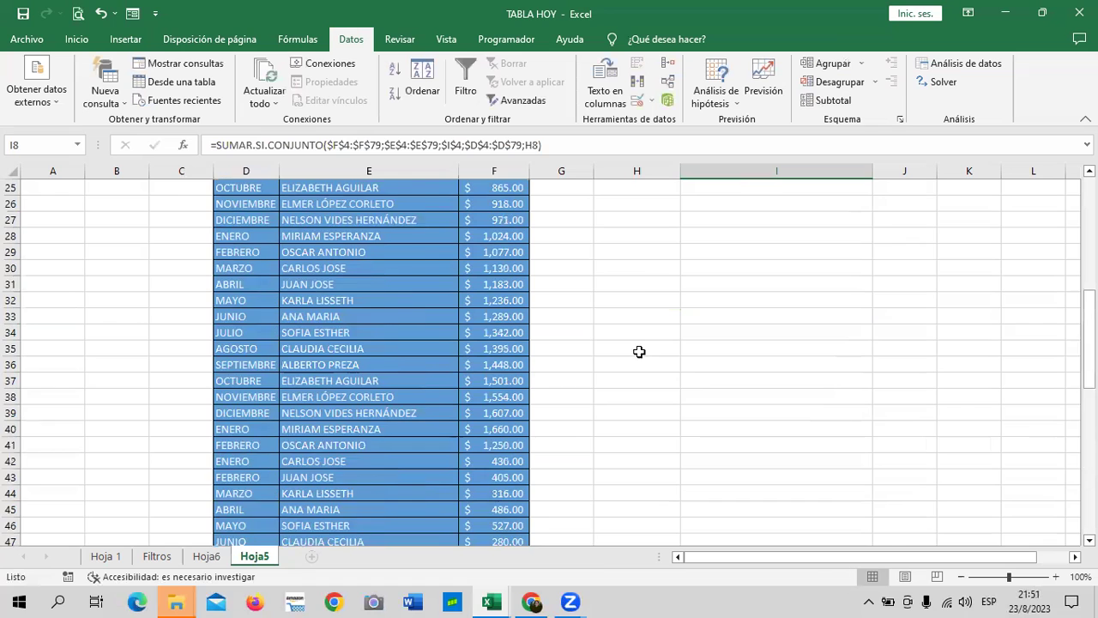
pyautogui.scroll(7, 641, 351)
pyautogui.scroll(-1, 639, 351)
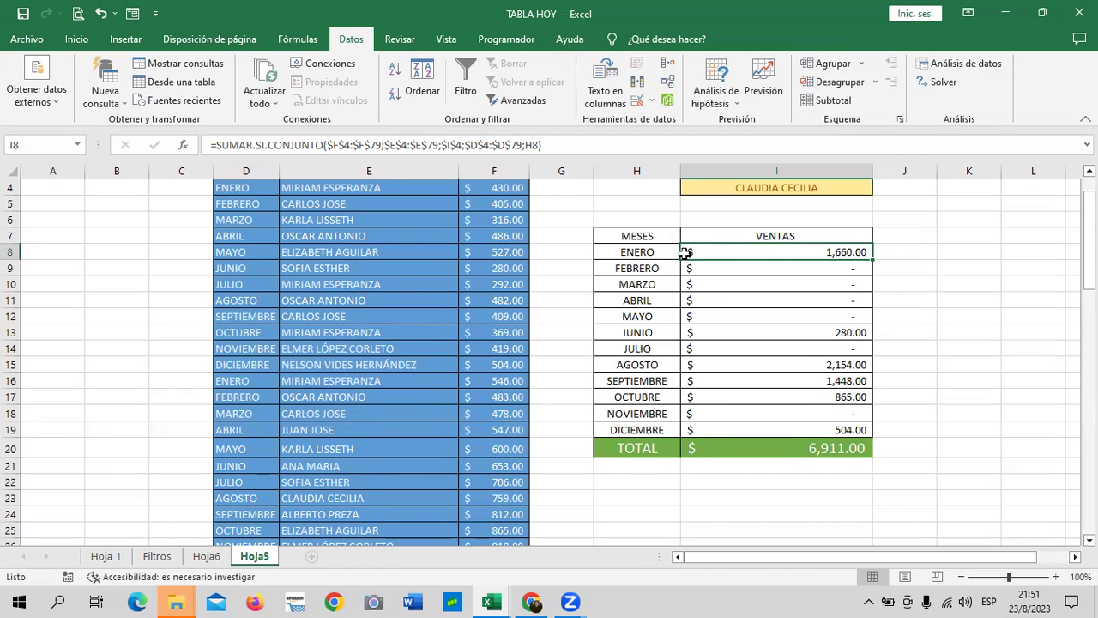
pyautogui.scroll(-4, 419, 321)
pyautogui.scroll(-4, 425, 318)
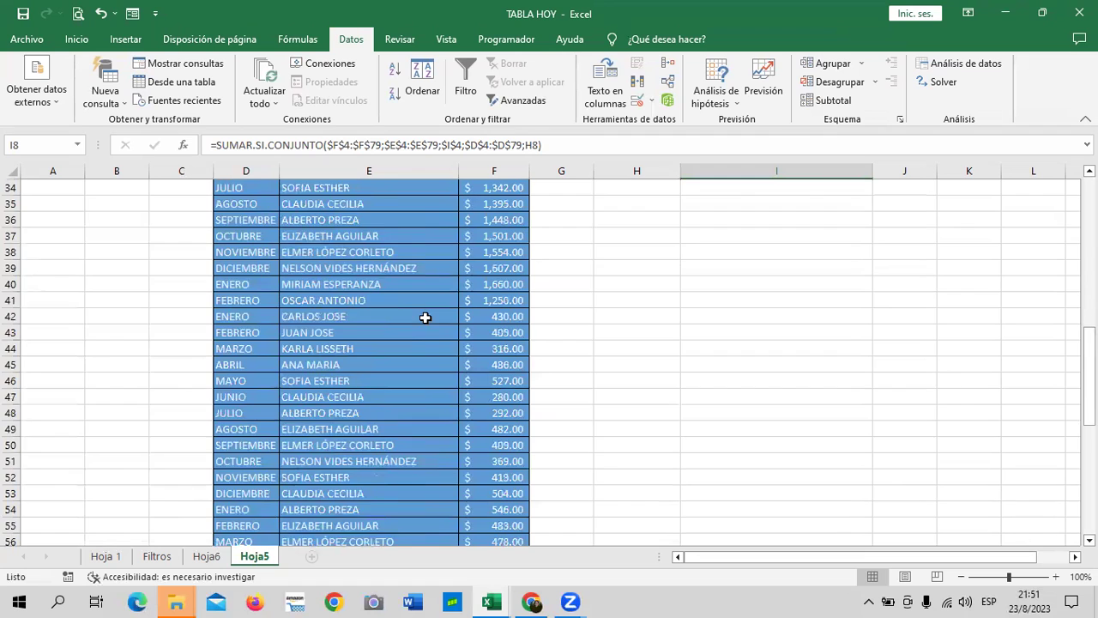
pyautogui.scroll(-5, 424, 318)
pyautogui.scroll(-4, 427, 314)
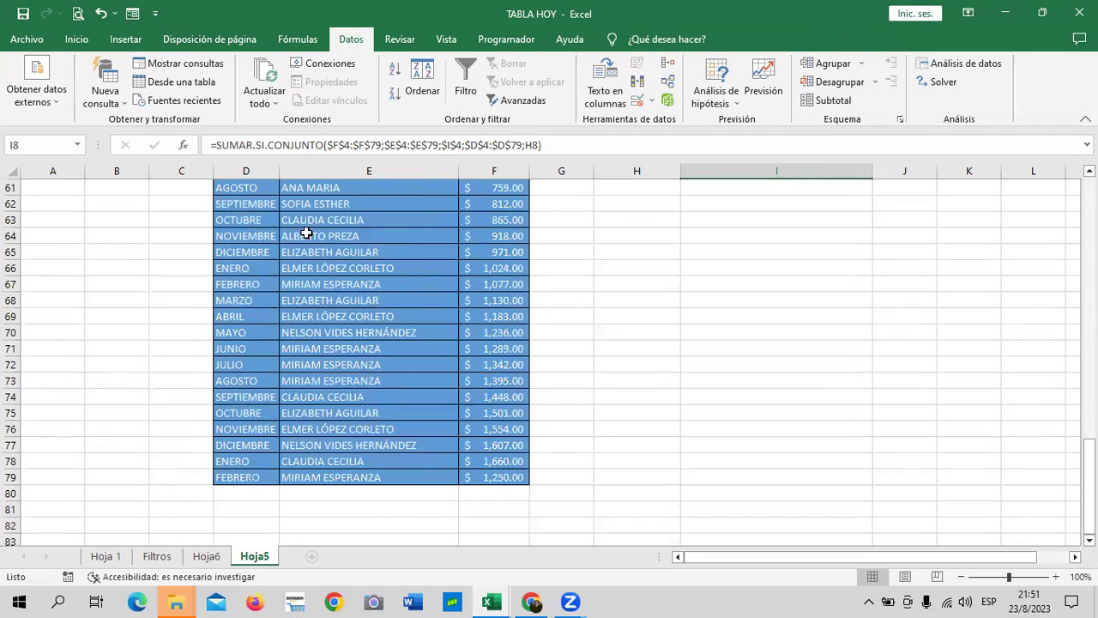
pyautogui.scroll(-3, 356, 420)
pyautogui.scroll(-1, 369, 382)
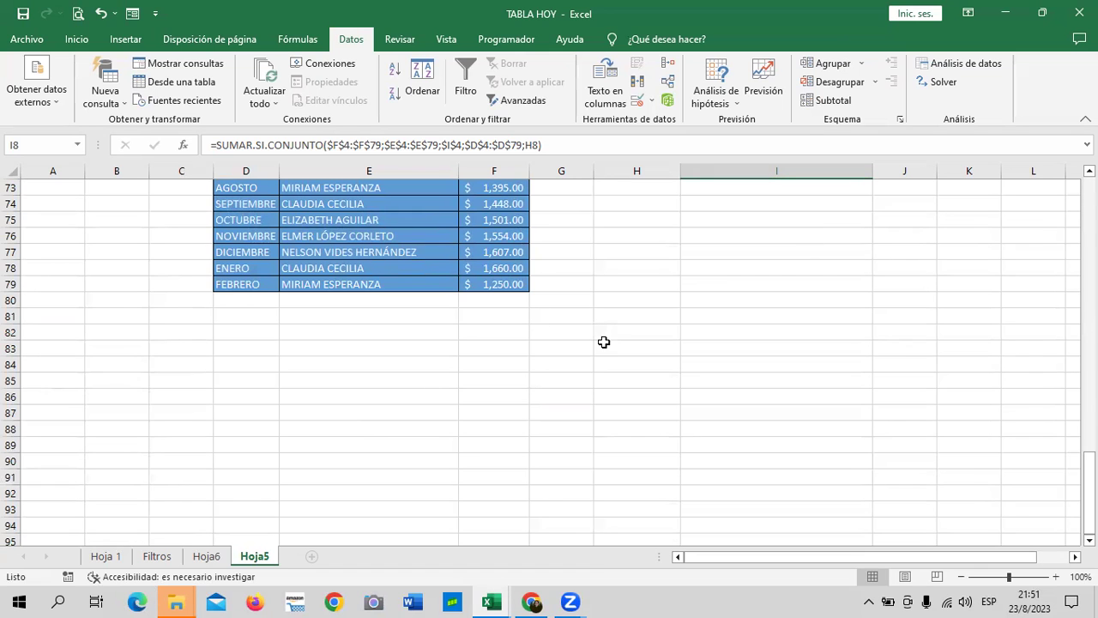
pyautogui.scroll(2, 695, 409)
pyautogui.scroll(4, 708, 414)
pyautogui.scroll(3, 711, 413)
pyautogui.scroll(2, 718, 408)
pyautogui.scroll(3, 724, 402)
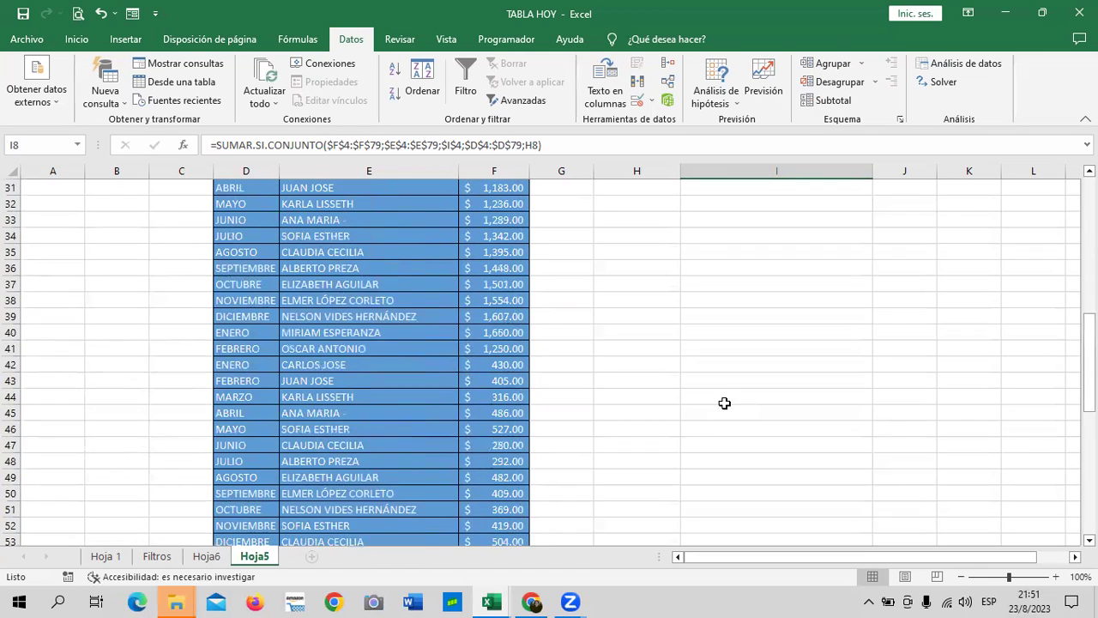
pyautogui.scroll(3, 743, 397)
pyautogui.scroll(5, 743, 382)
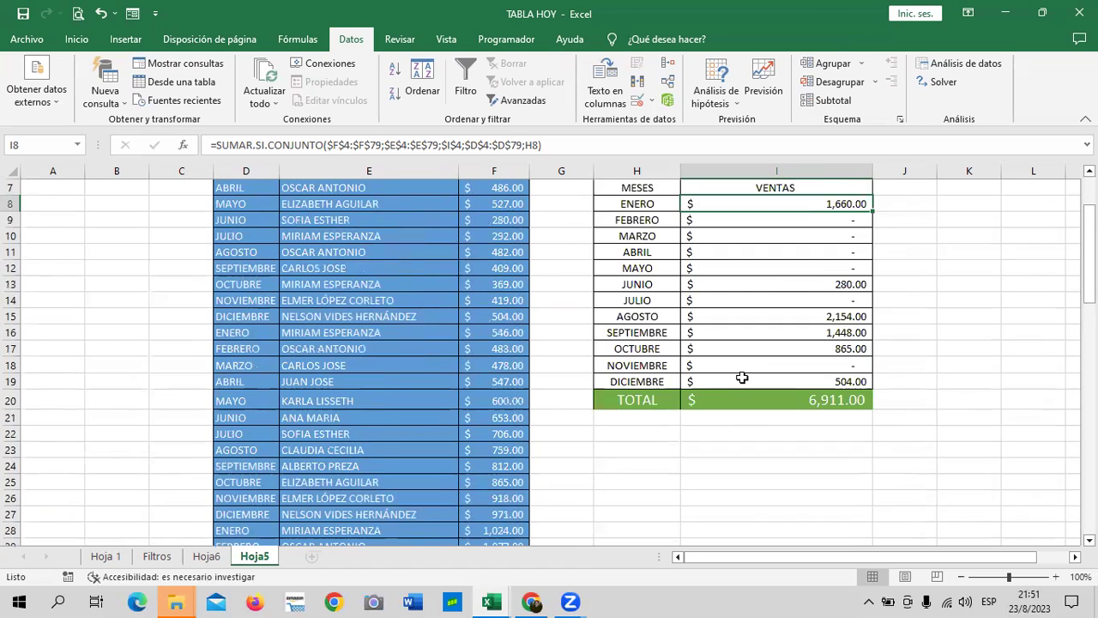
pyautogui.scroll(2, 745, 376)
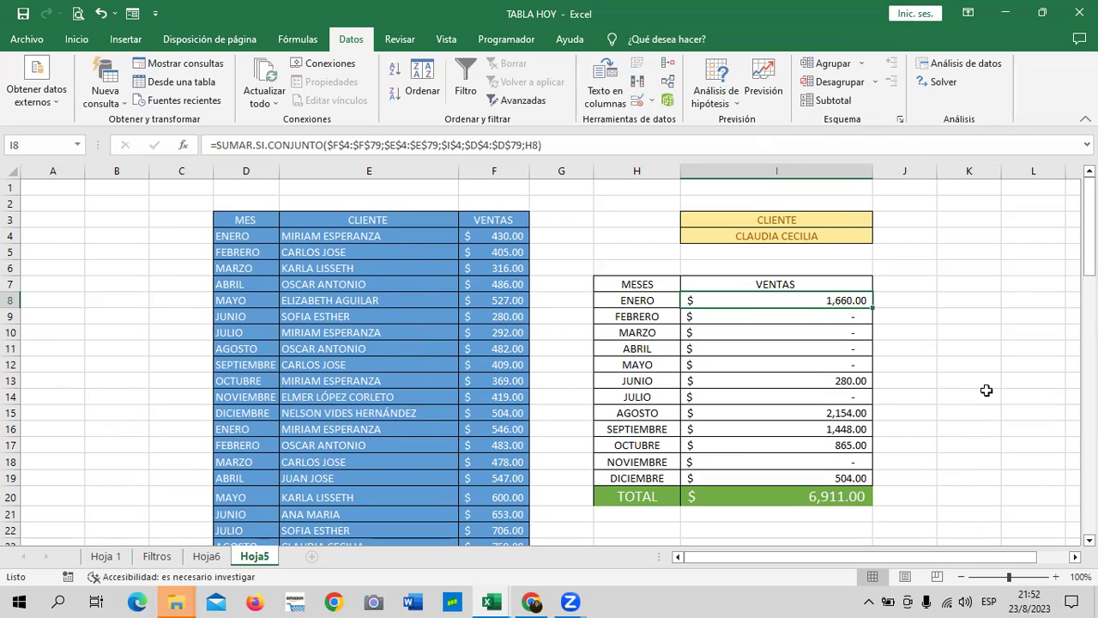
pyautogui.click(761, 317)
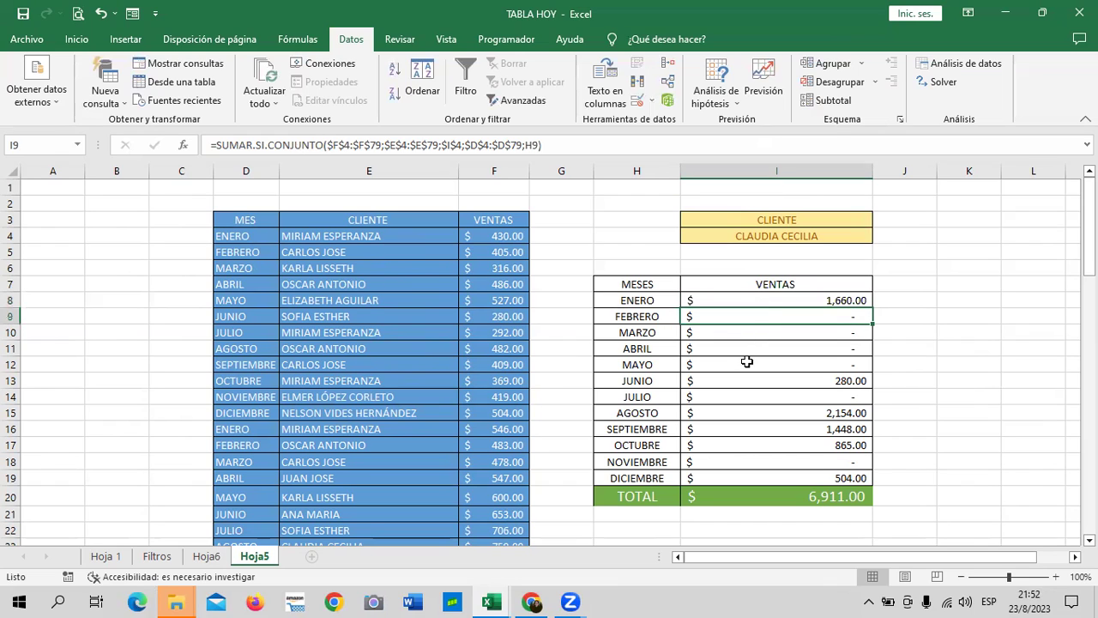
pyautogui.click(736, 335)
pyautogui.click(737, 350)
pyautogui.click(735, 365)
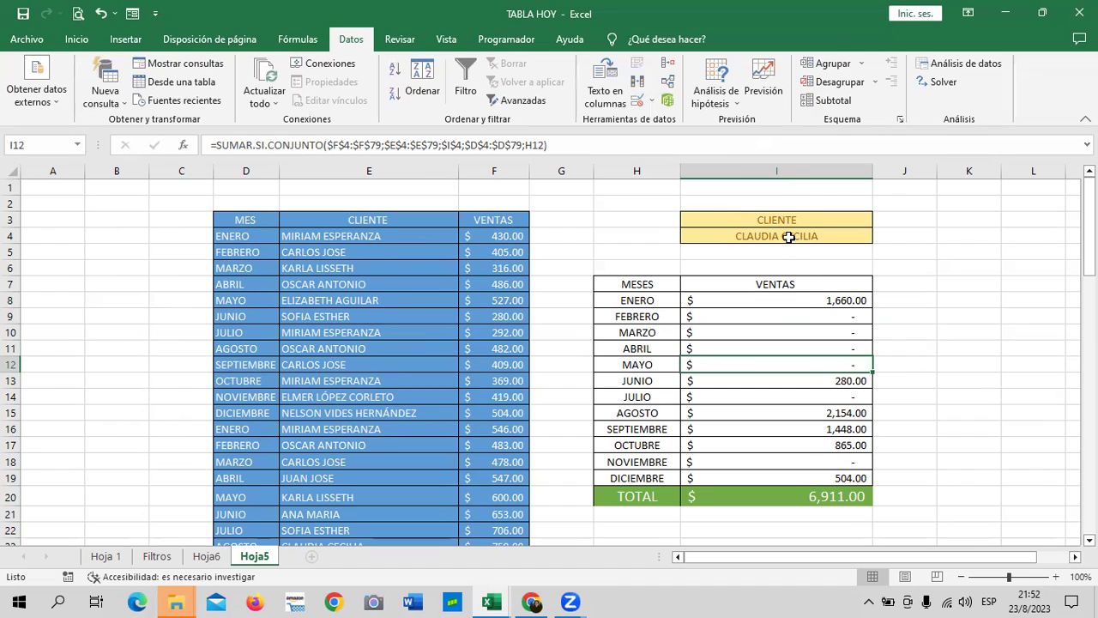
pyautogui.click(718, 378)
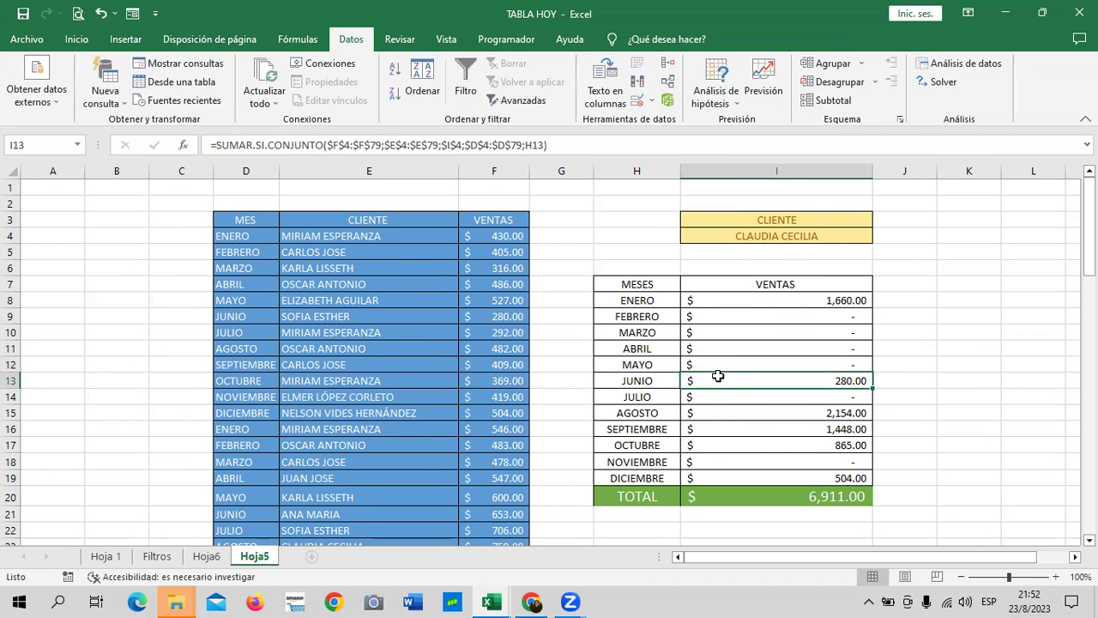
pyautogui.click(714, 399)
pyautogui.click(714, 412)
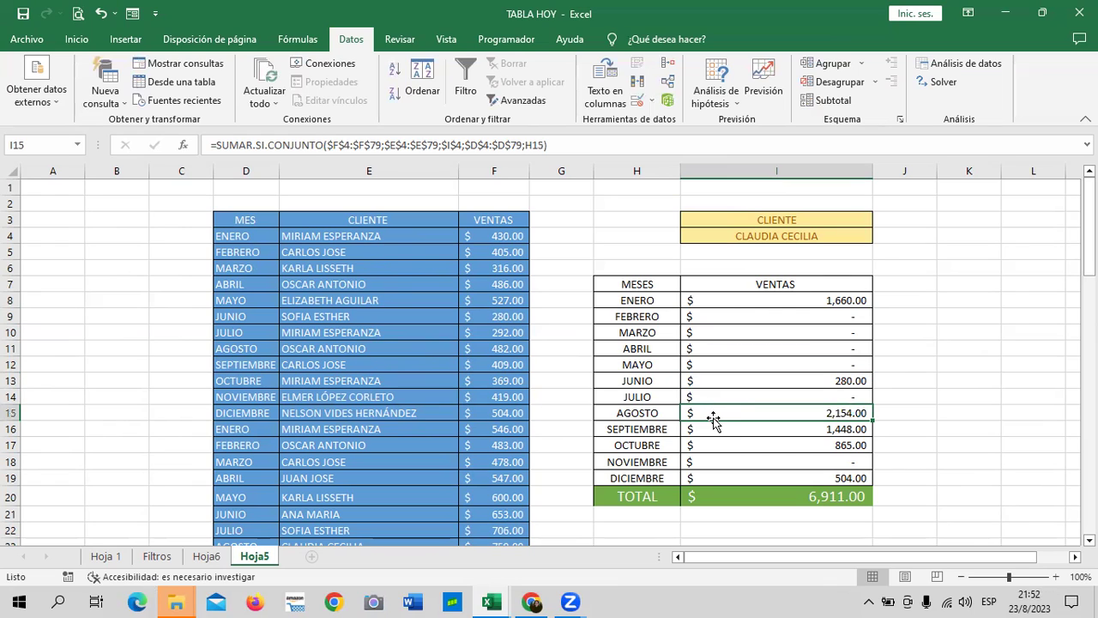
pyautogui.click(707, 427)
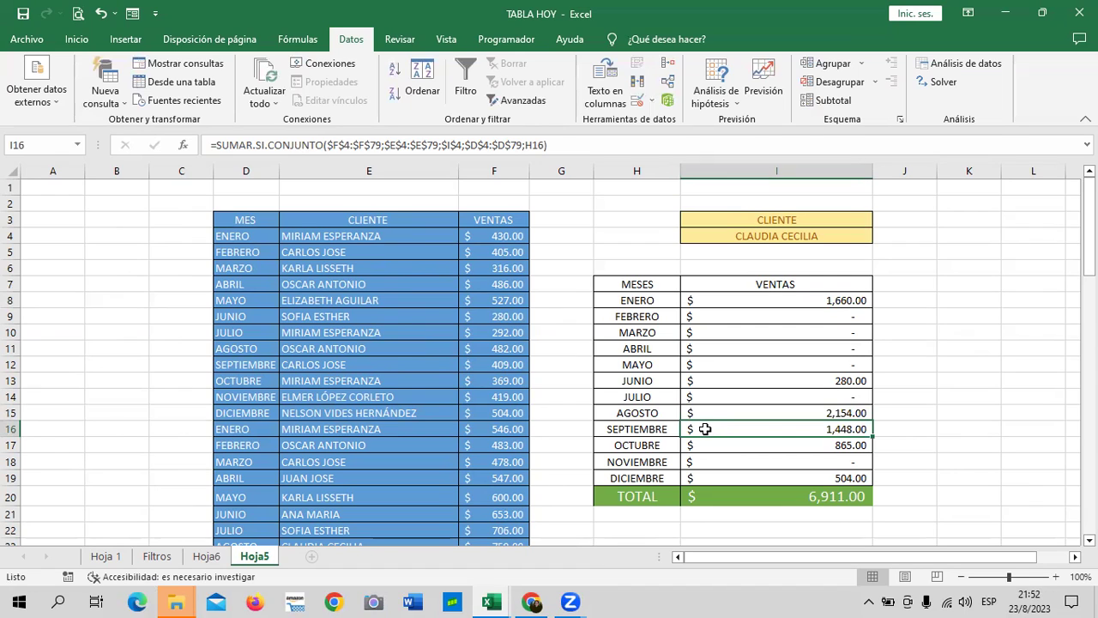
pyautogui.click(774, 444)
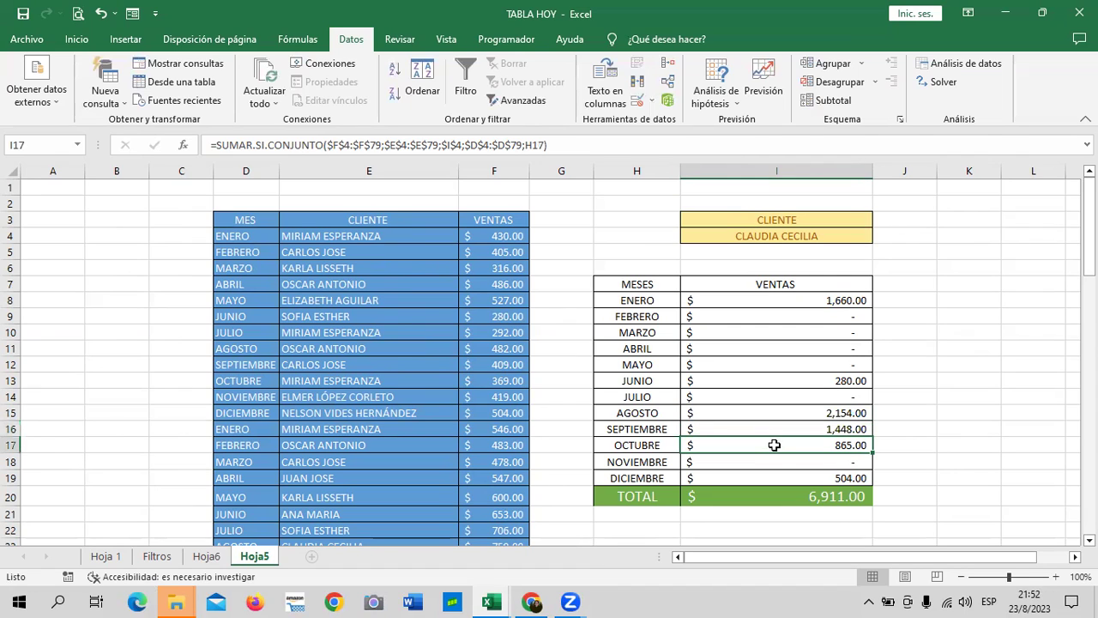
pyautogui.click(753, 480)
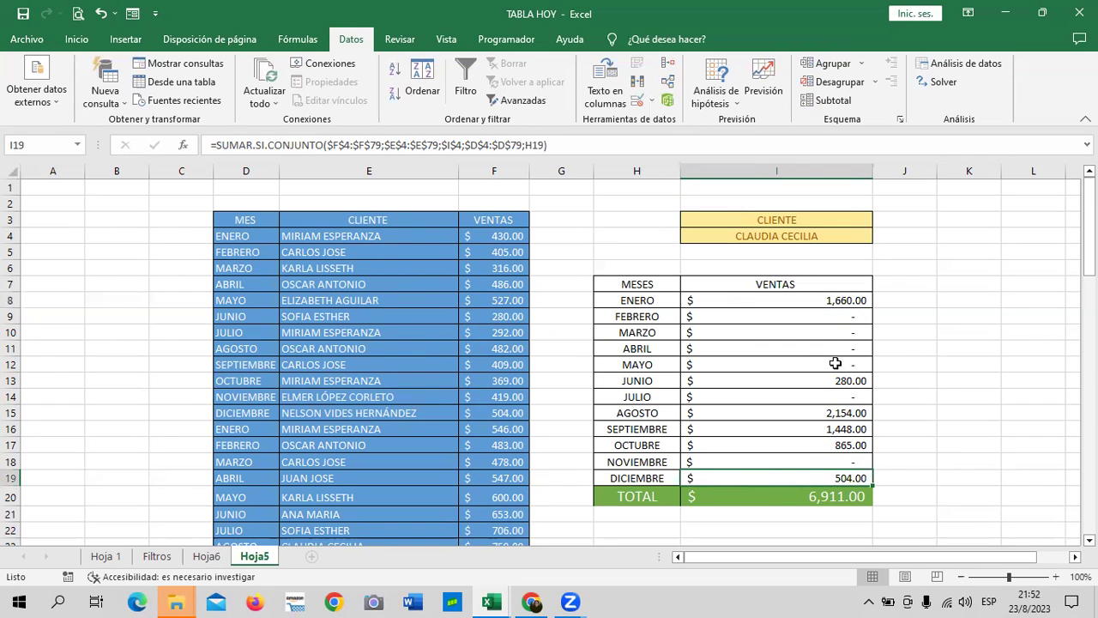
pyautogui.click(840, 236)
# Step: Pick the first client from the I4 dropdown, updating the total to $10,674.00
pyautogui.click(880, 238)
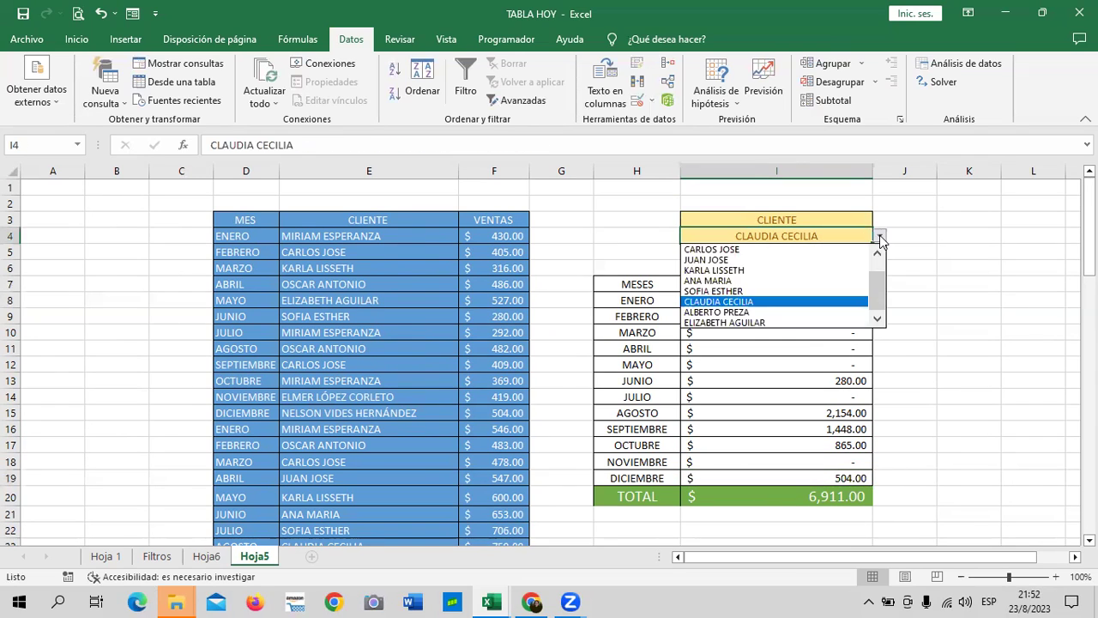
pyautogui.click(821, 248)
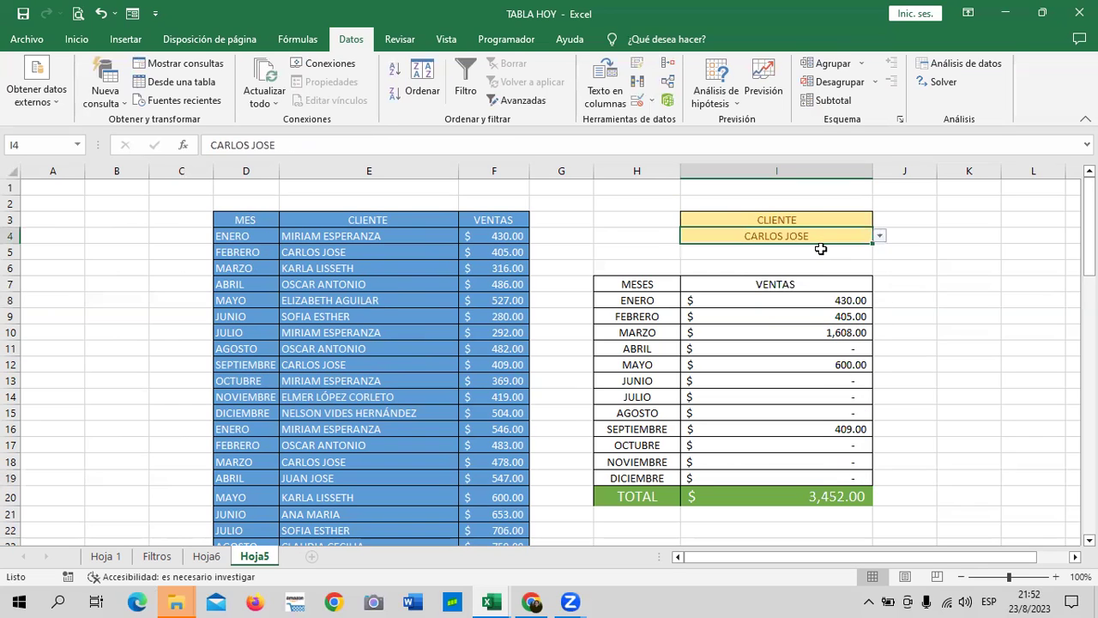
pyautogui.click(882, 237)
pyautogui.press('Escape')
pyautogui.click(880, 236)
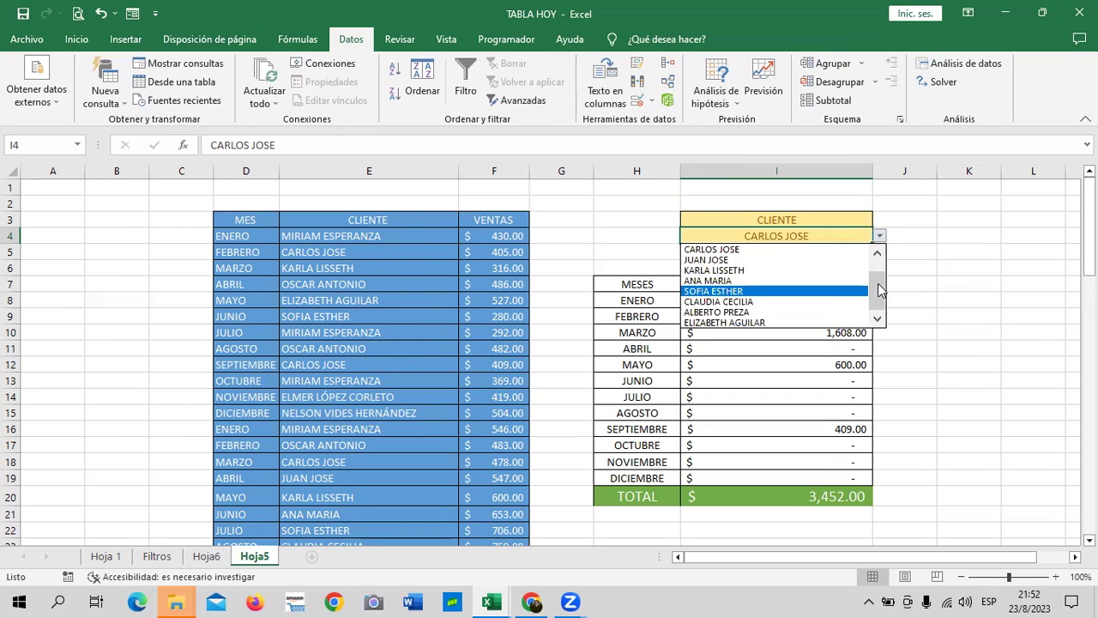
pyautogui.moveTo(880, 290); pyautogui.dragTo(877, 257)
pyautogui.click(802, 248)
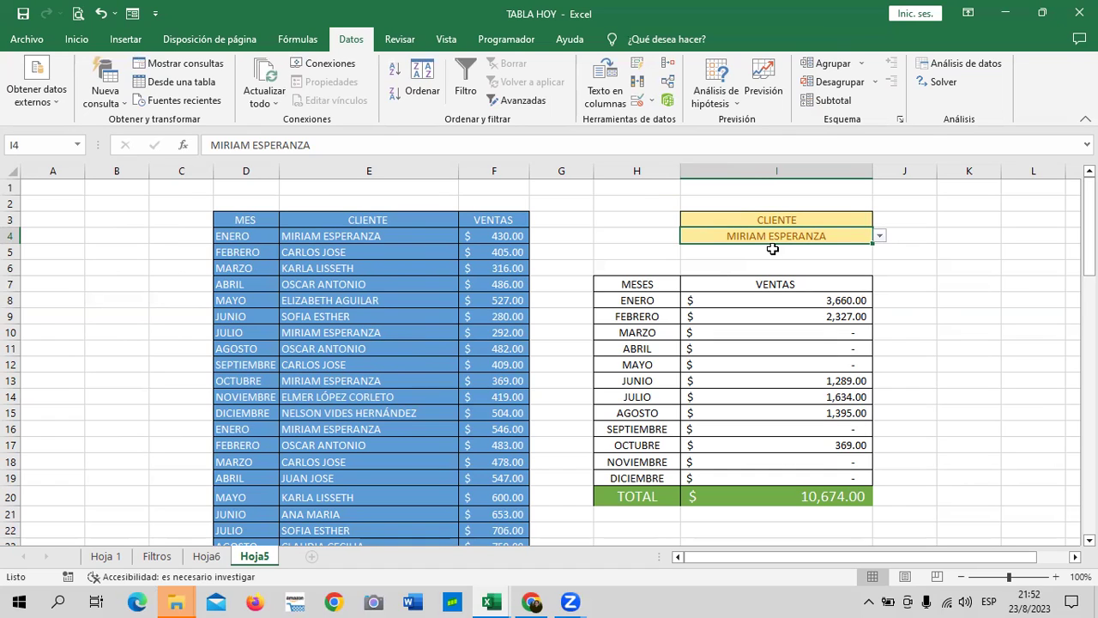
pyautogui.click(823, 301)
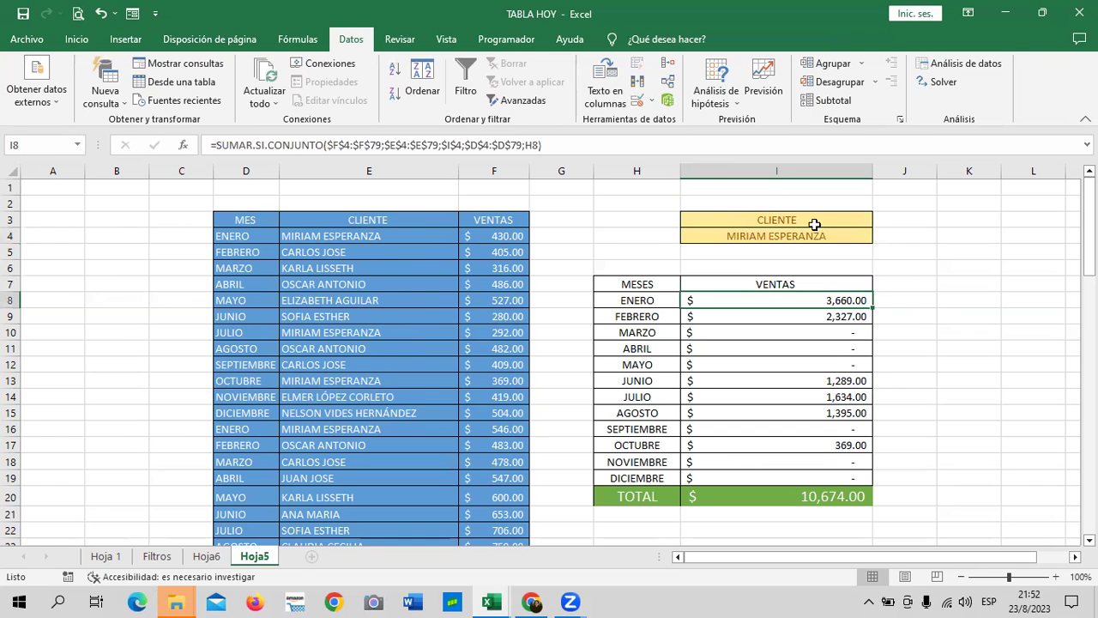
pyautogui.click(656, 146)
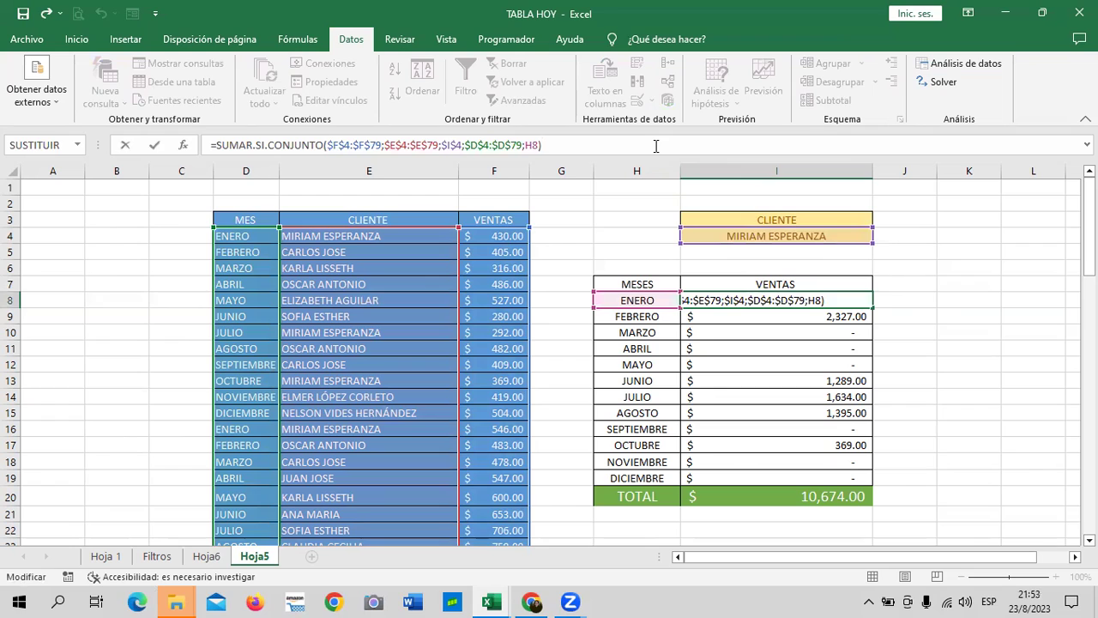
pyautogui.press('Return')
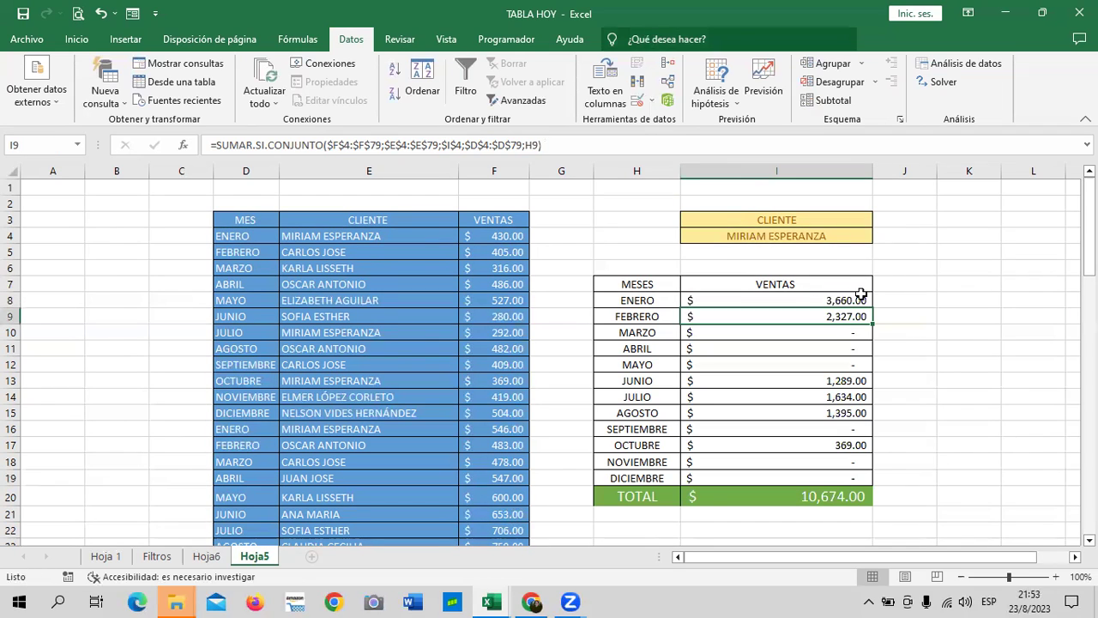
pyautogui.click(736, 430)
pyautogui.click(719, 460)
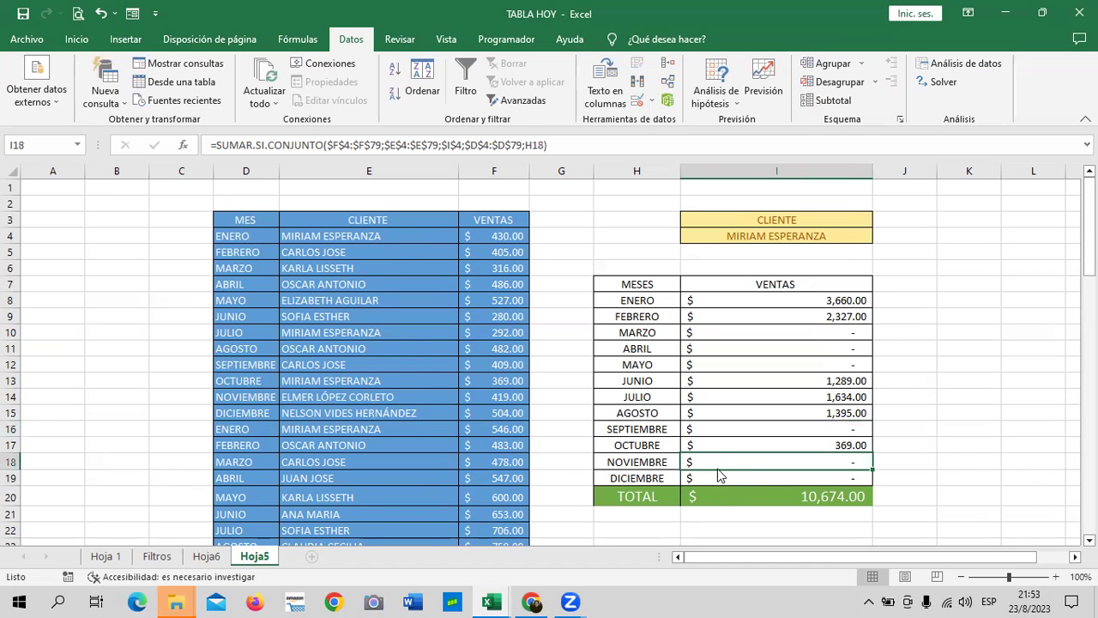
pyautogui.click(834, 235)
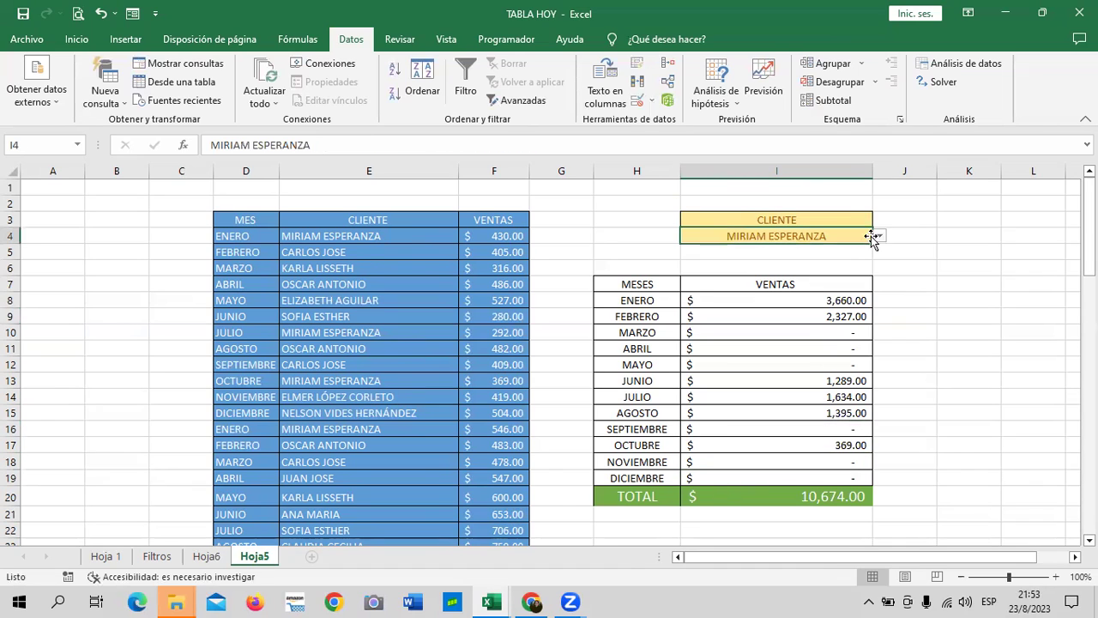
pyautogui.click(879, 236)
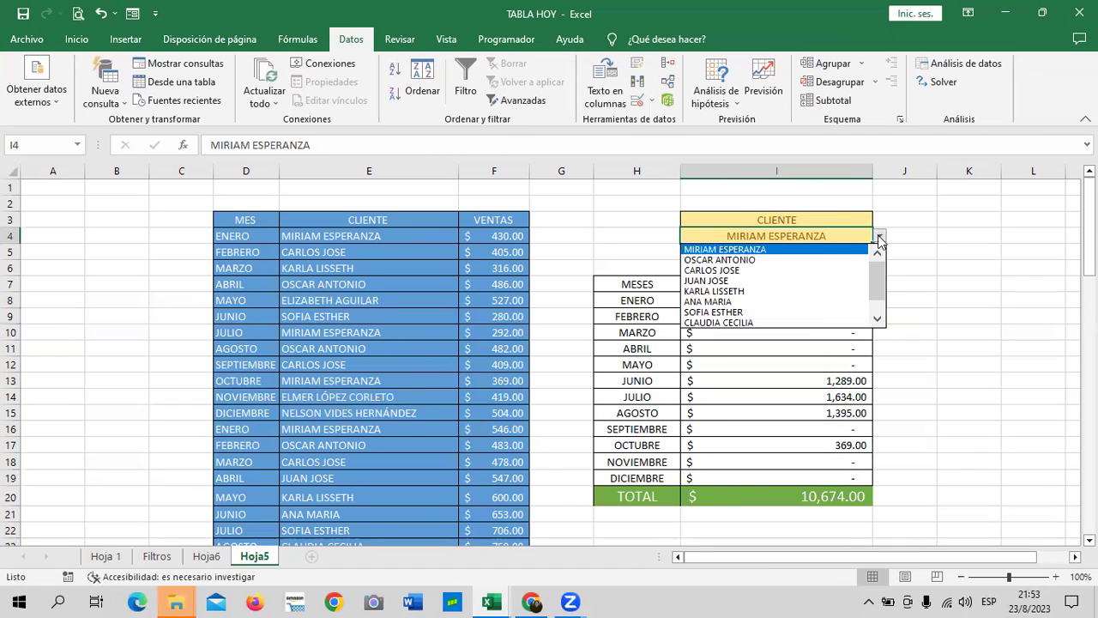
pyautogui.click(815, 259)
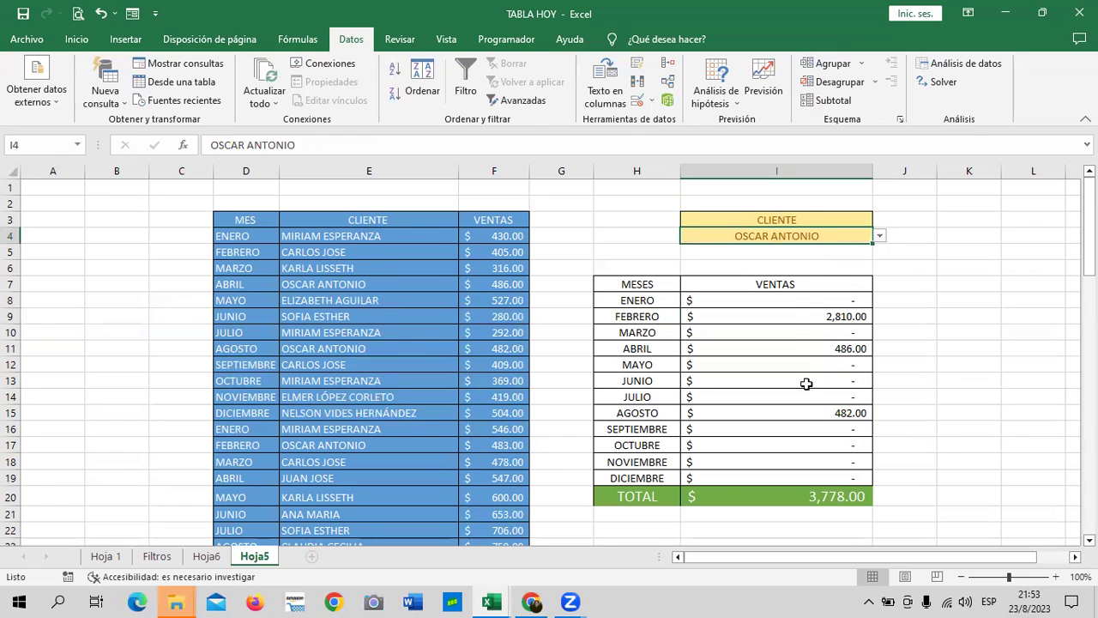
pyautogui.click(880, 237)
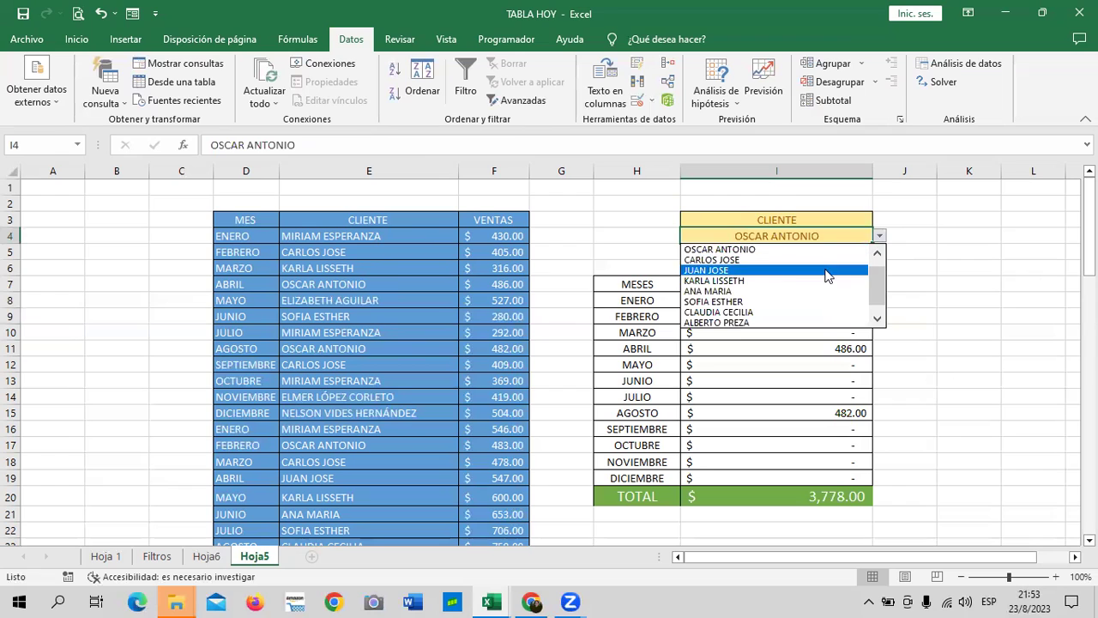
pyautogui.click(826, 270)
pyautogui.click(880, 236)
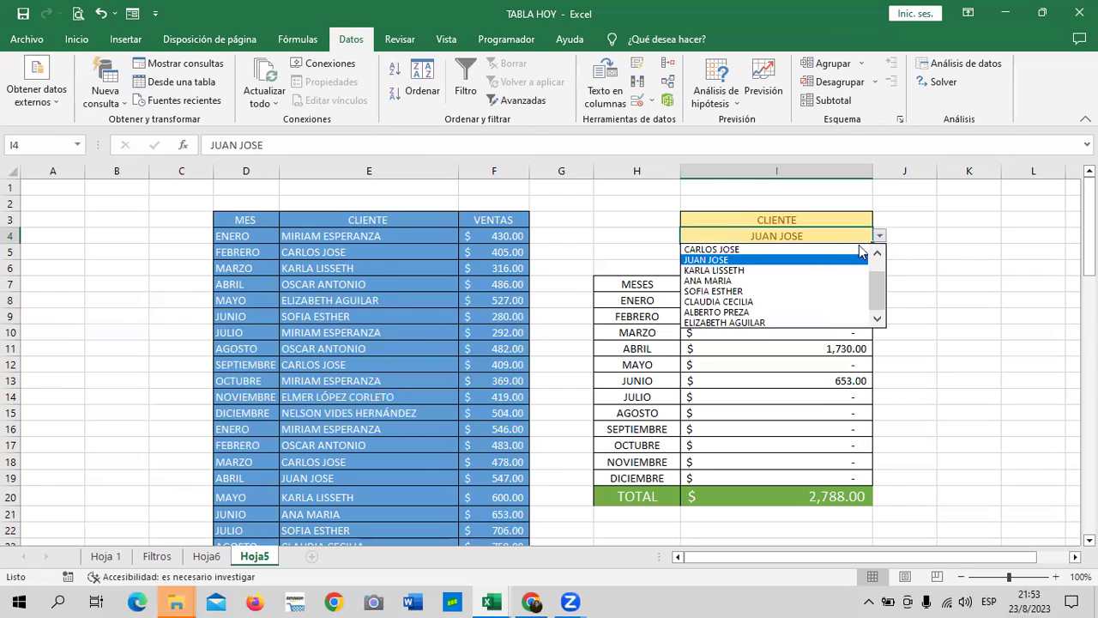
pyautogui.click(791, 287)
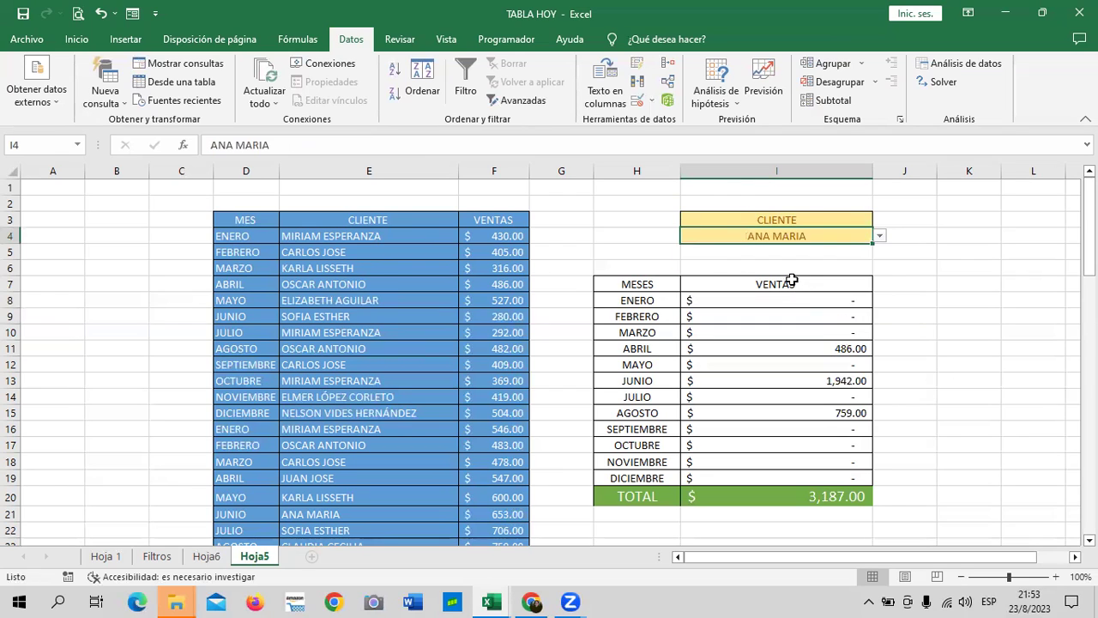
pyautogui.click(878, 238)
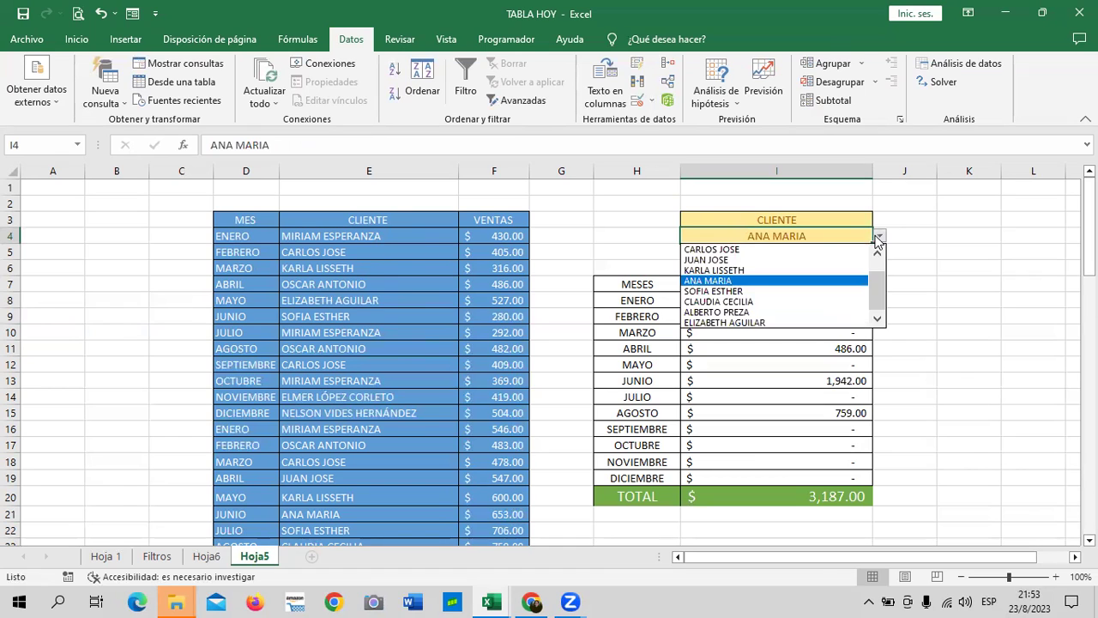
pyautogui.click(790, 290)
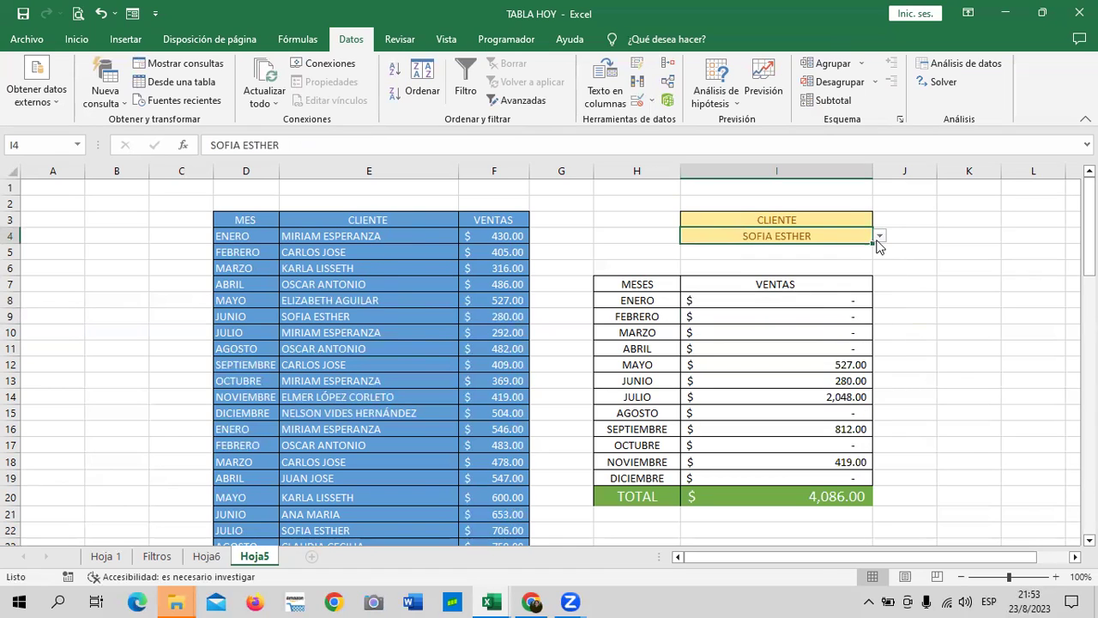
pyautogui.click(879, 236)
pyautogui.click(808, 301)
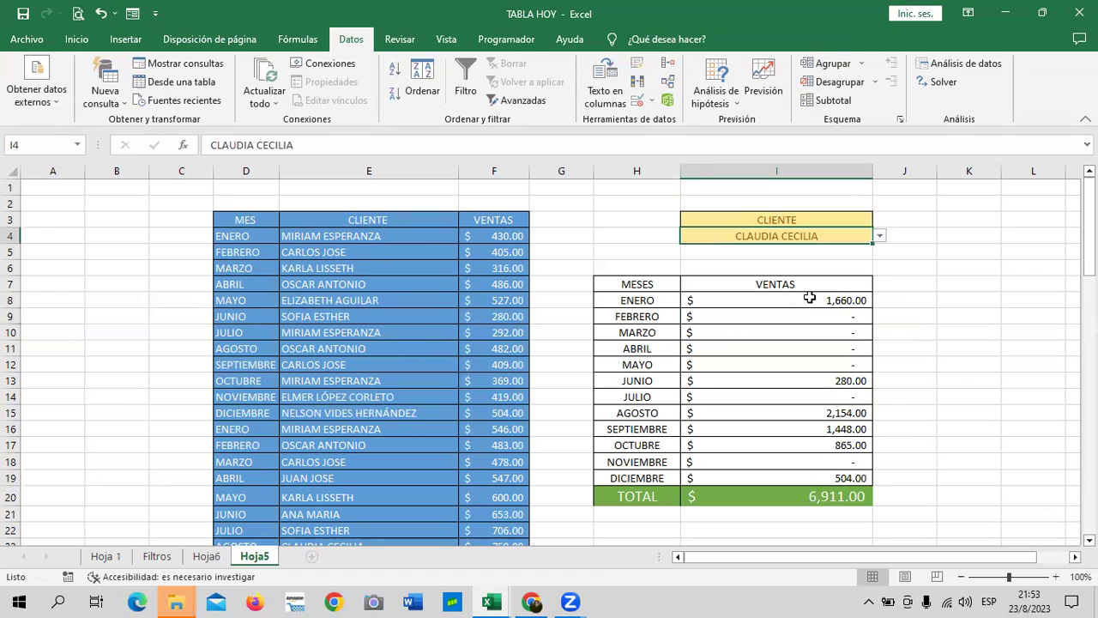
pyautogui.click(880, 238)
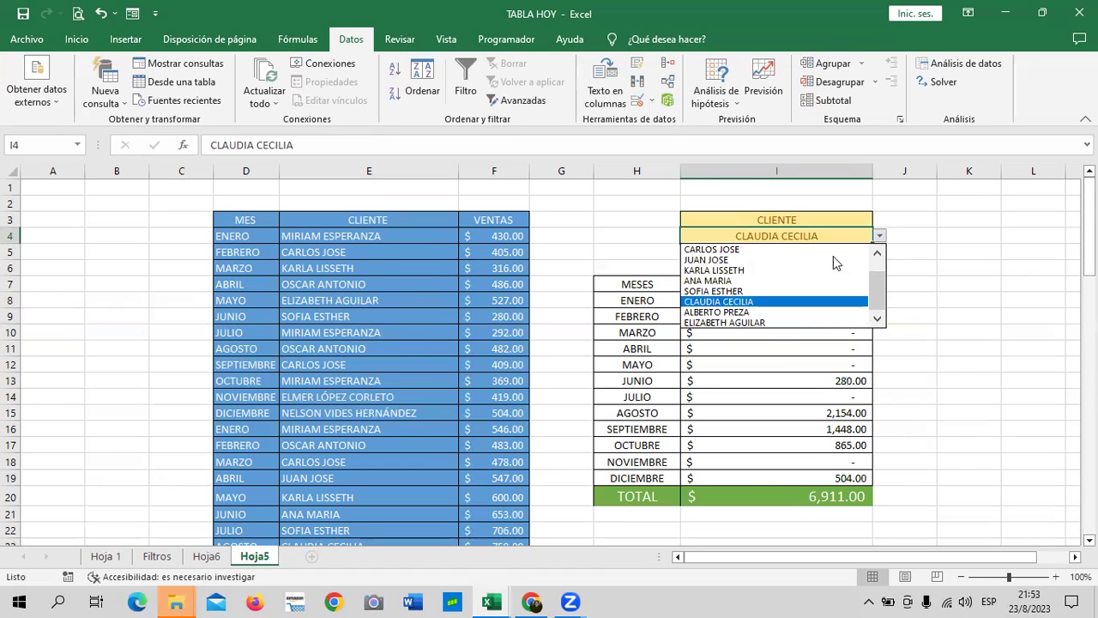
pyautogui.click(807, 311)
pyautogui.click(880, 238)
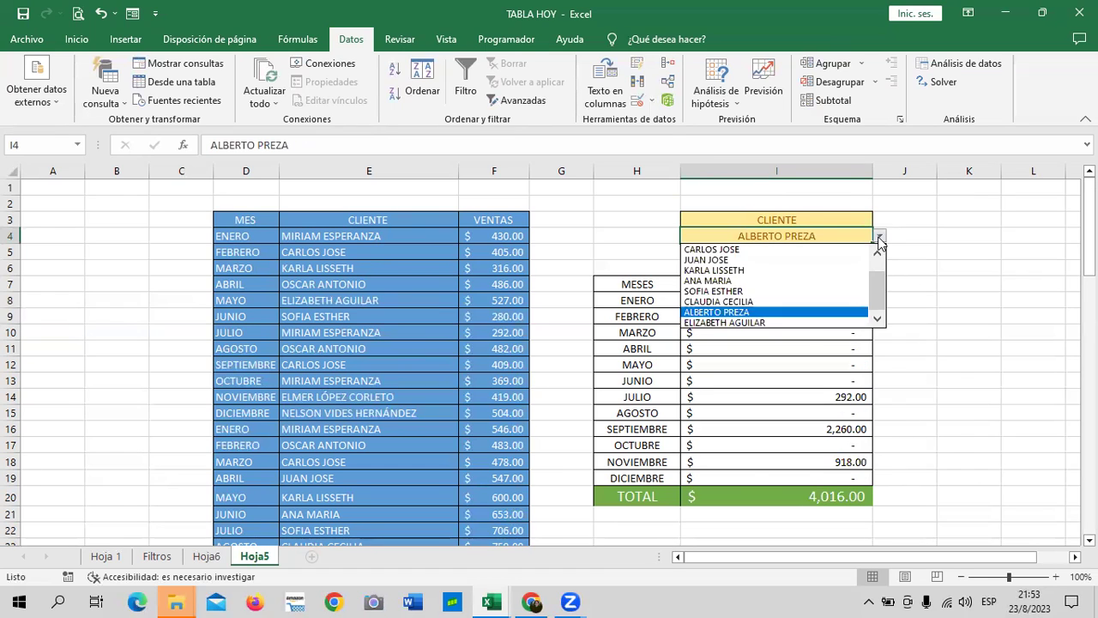
pyautogui.click(766, 313)
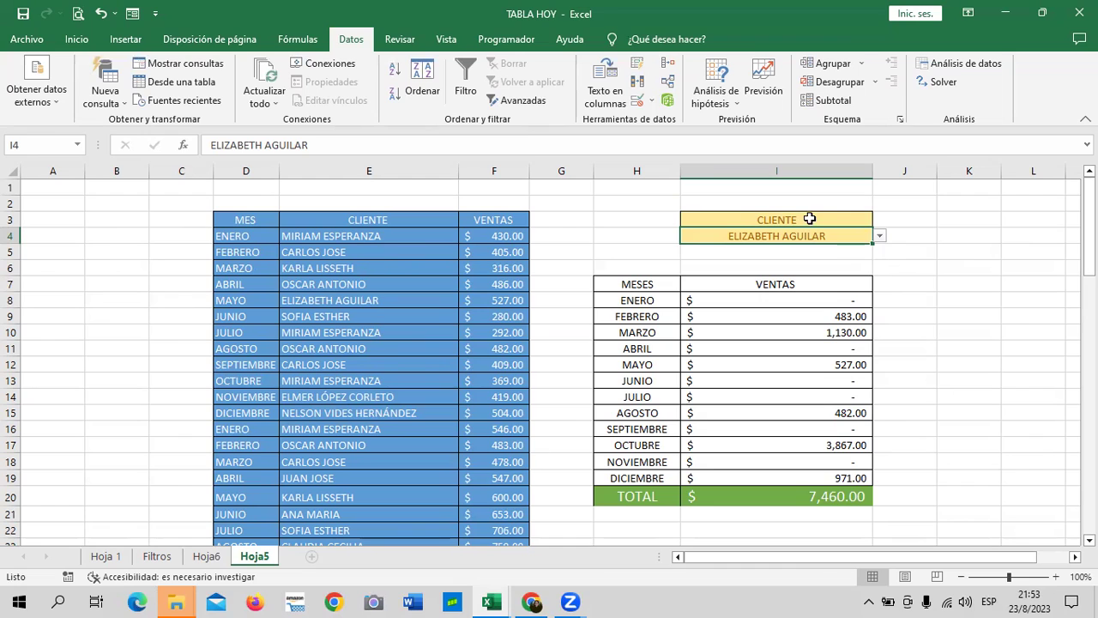
pyautogui.click(880, 237)
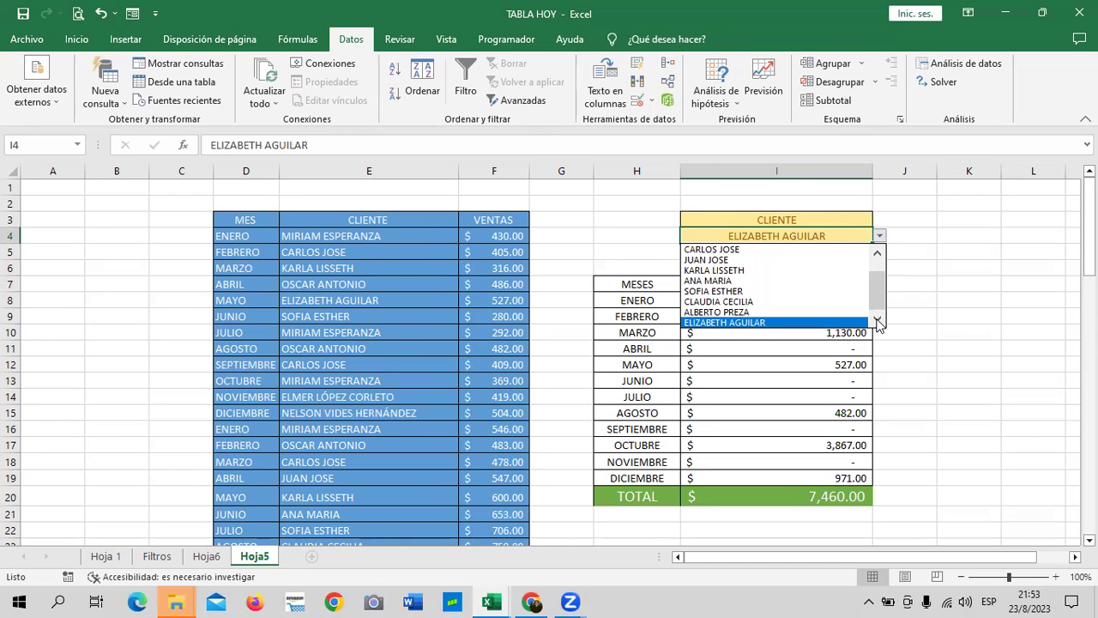
pyautogui.click(723, 312)
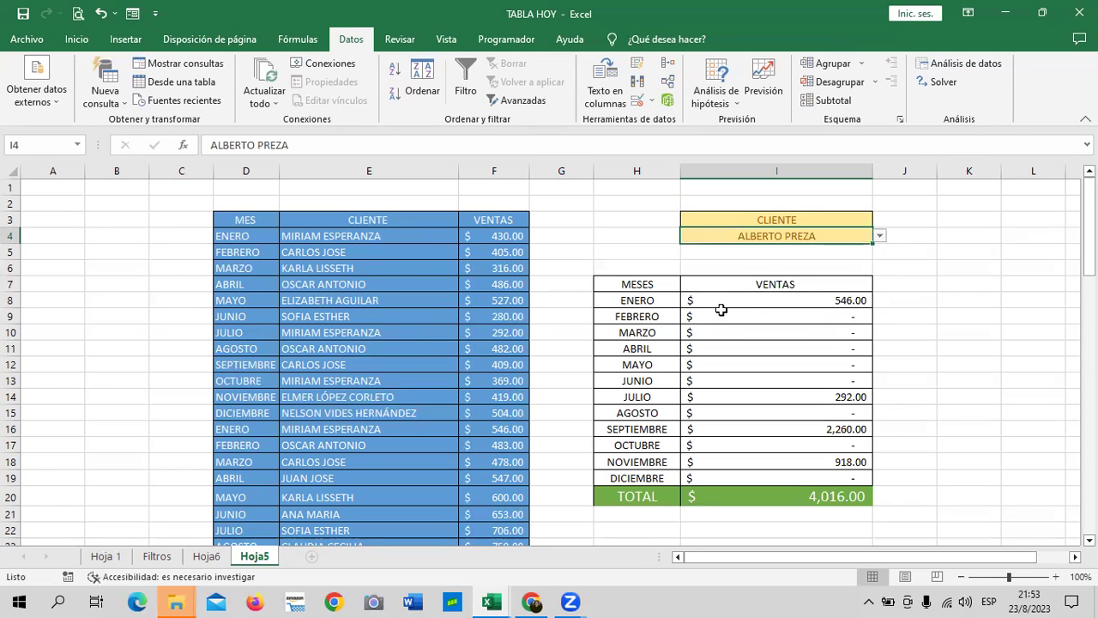
pyautogui.click(878, 241)
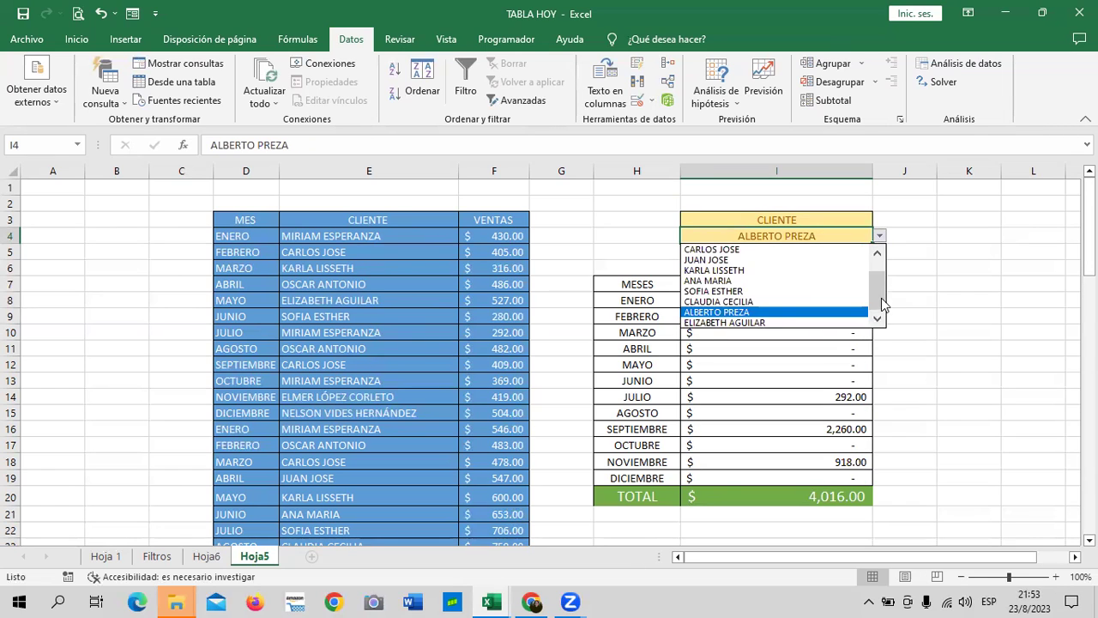
pyautogui.scroll(1, 882, 298)
pyautogui.click(802, 250)
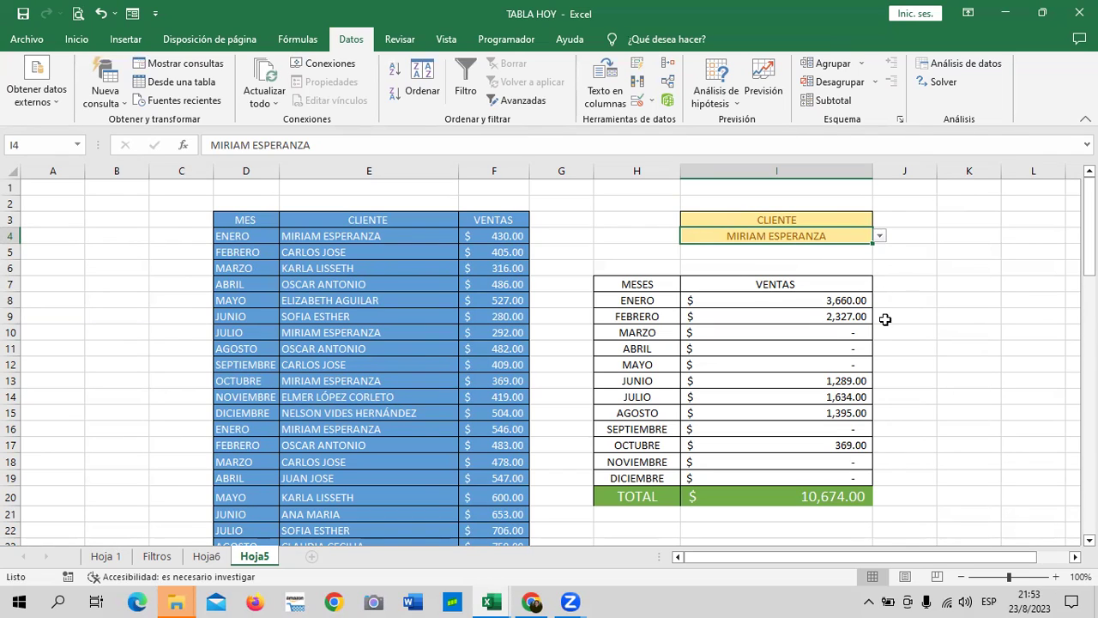
pyautogui.click(823, 298)
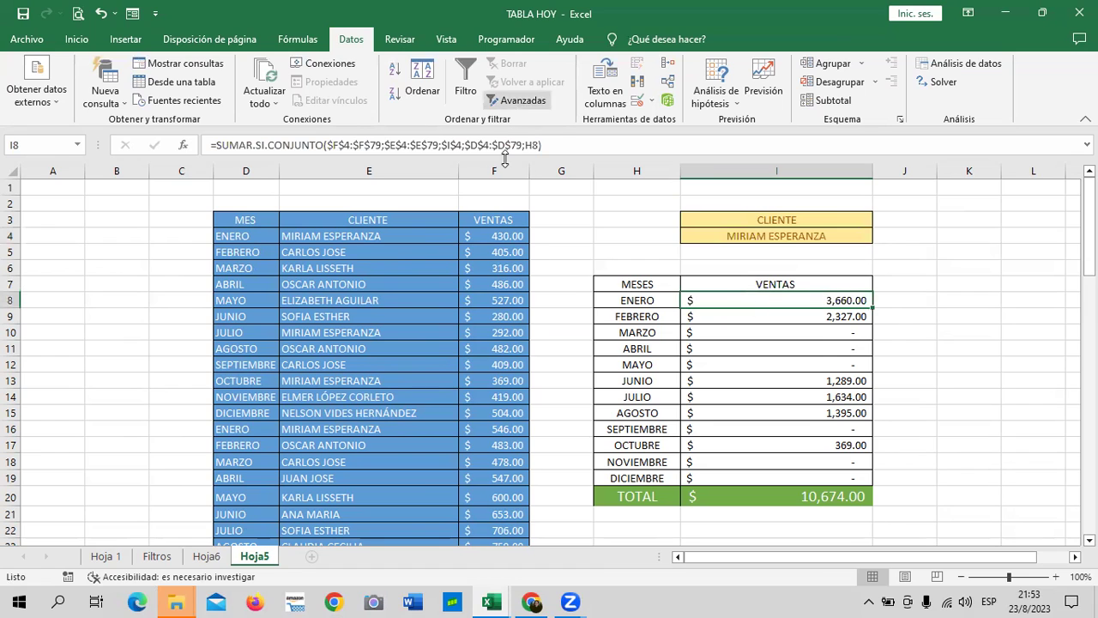
pyautogui.click(563, 144)
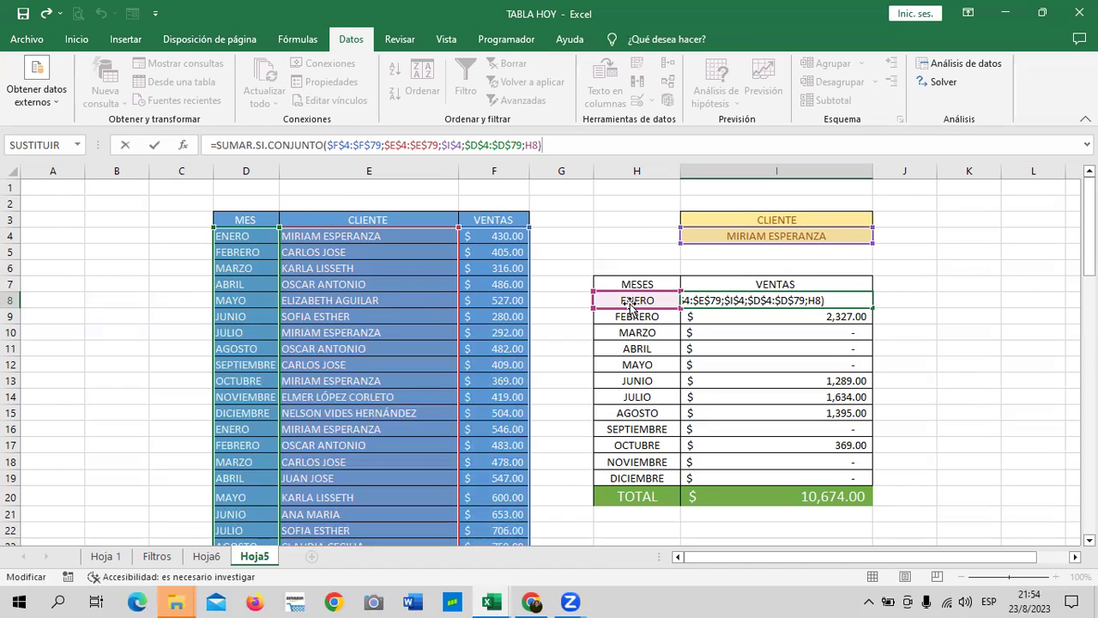
pyautogui.press('Return')
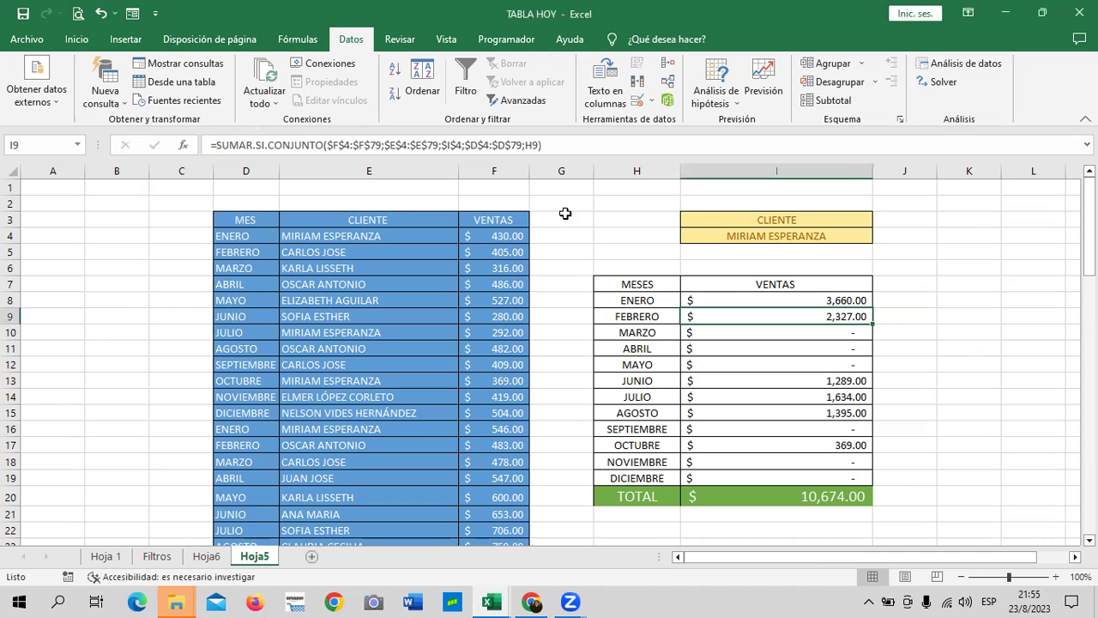
# Step: Choose a different client in I4's dropdown so the monthly summary totals 3,778.00
pyautogui.scroll(-8, 392, 360)
pyautogui.scroll(-4, 391, 361)
pyautogui.scroll(-5, 391, 362)
pyautogui.scroll(-5, 391, 361)
pyautogui.scroll(-3, 382, 361)
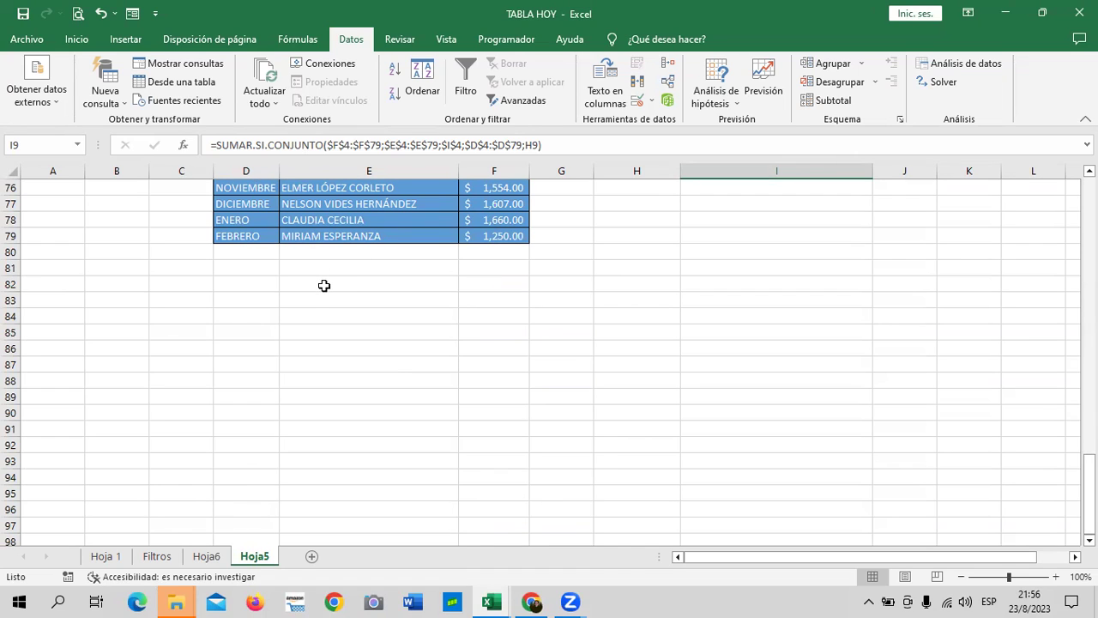
pyautogui.scroll(4, 412, 369)
pyautogui.scroll(11, 405, 368)
pyautogui.scroll(5, 399, 363)
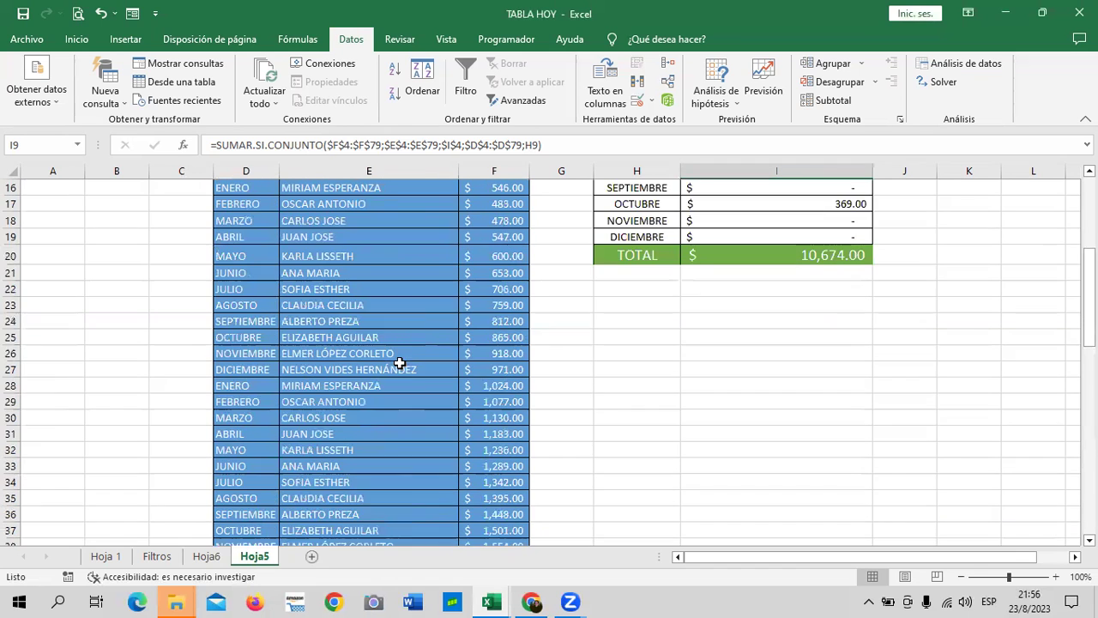
pyautogui.scroll(5, 399, 363)
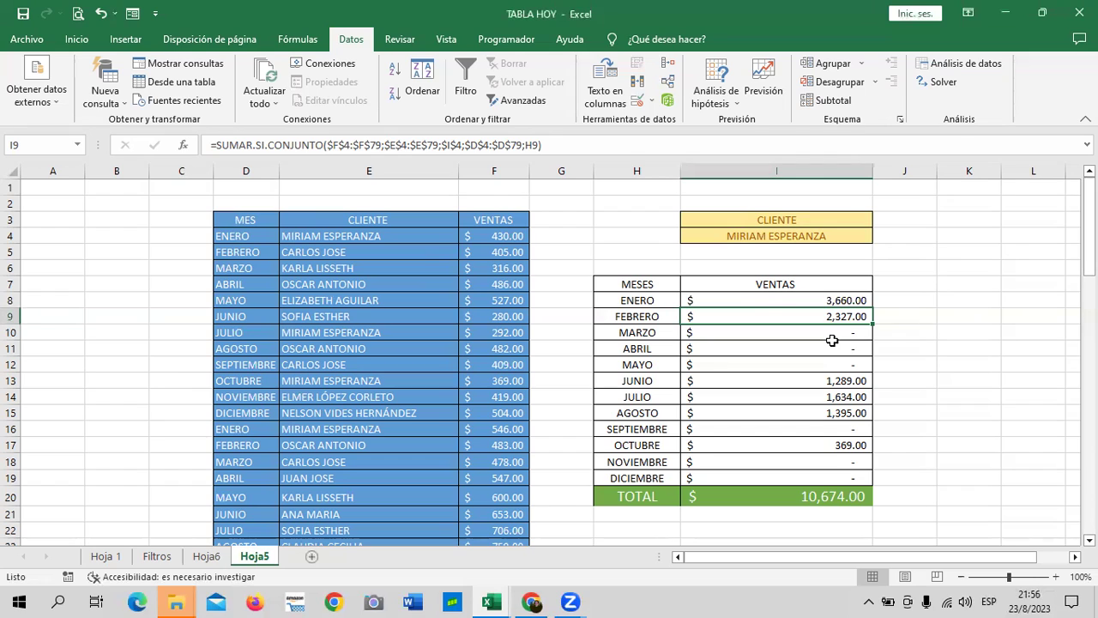
pyautogui.click(770, 301)
pyautogui.click(849, 240)
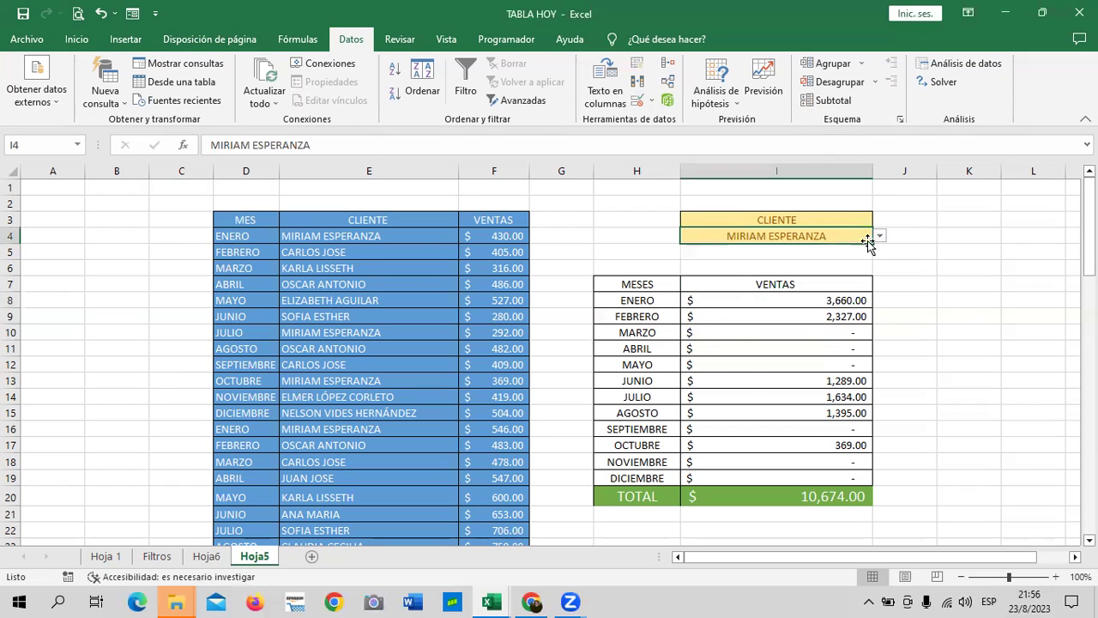
pyautogui.click(881, 236)
pyautogui.click(819, 258)
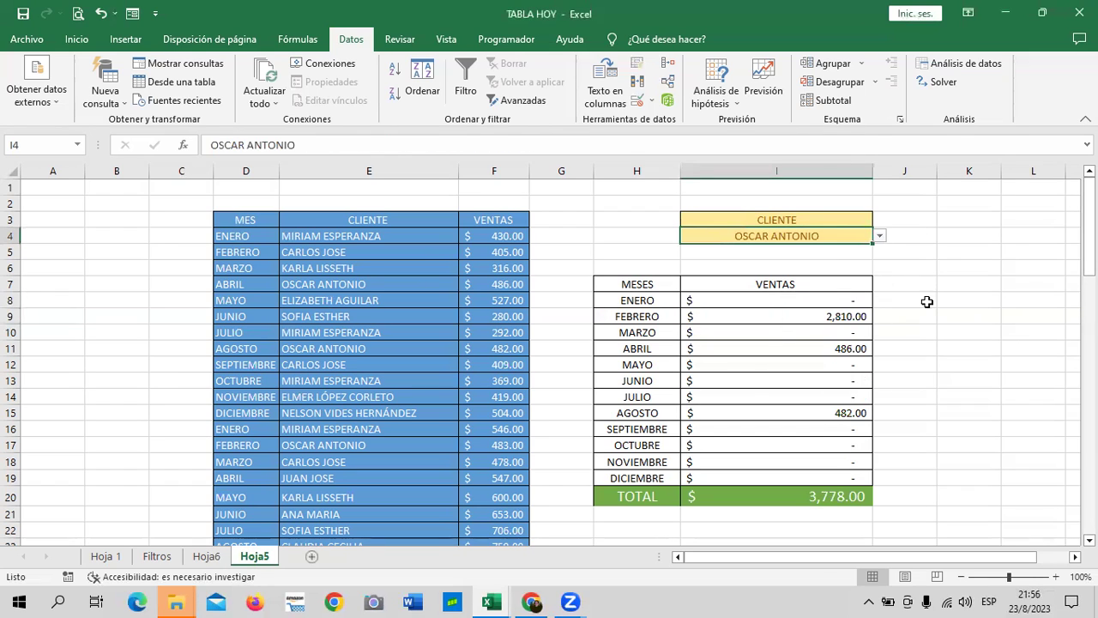
# Step: Inspect the SUMAR.SI.CONJUNTO formulas for January in I8 and May in I12
pyautogui.click(745, 302)
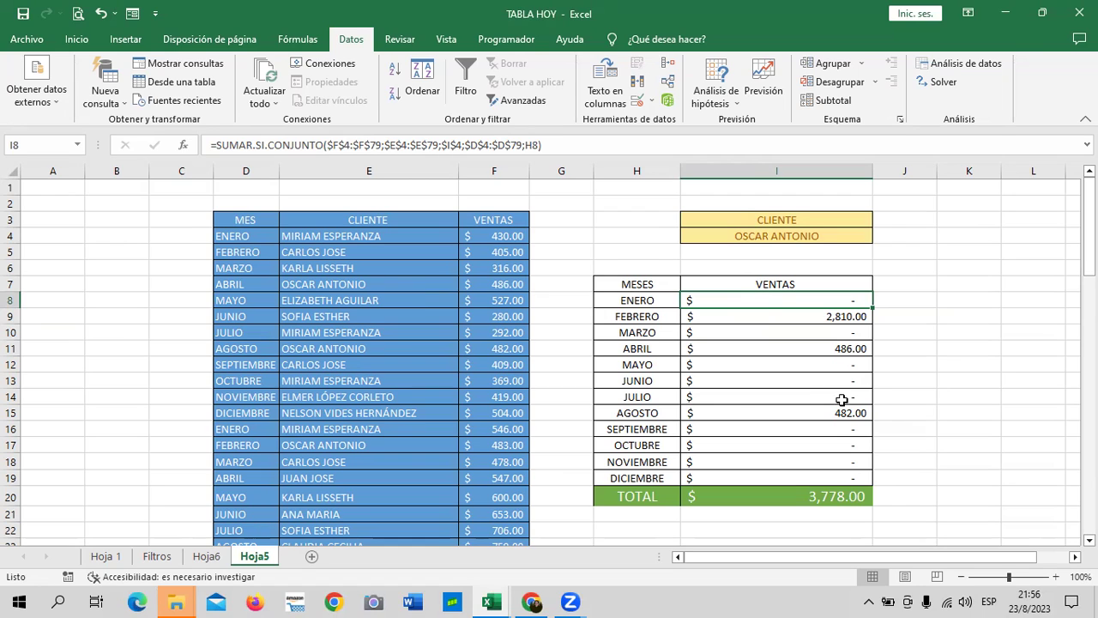
pyautogui.click(793, 364)
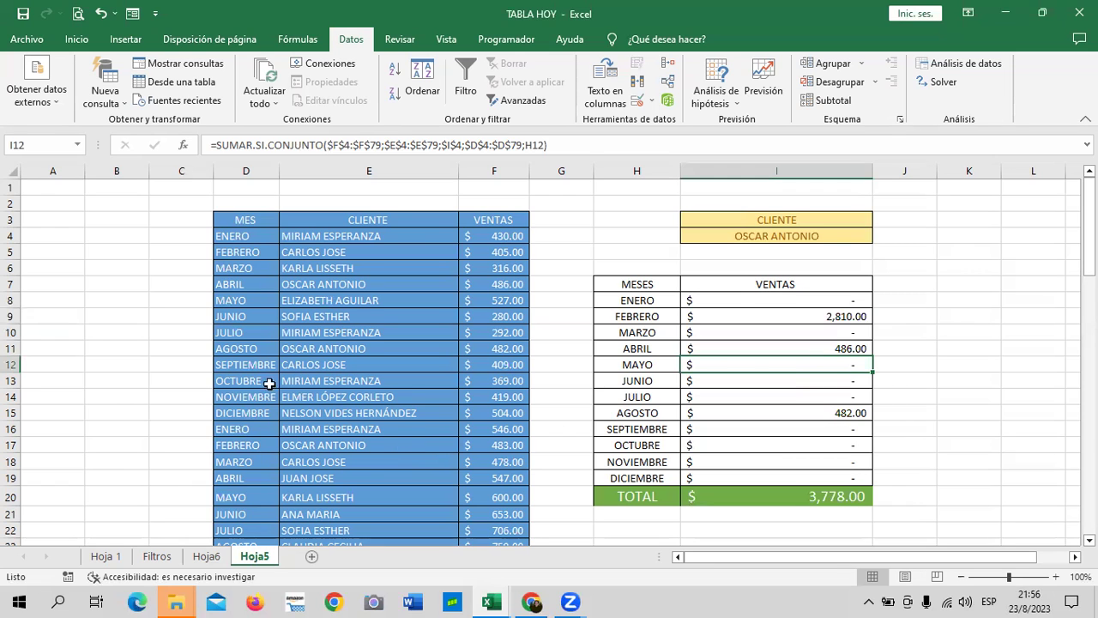
pyautogui.scroll(-4, 321, 357)
pyautogui.scroll(-2, 324, 360)
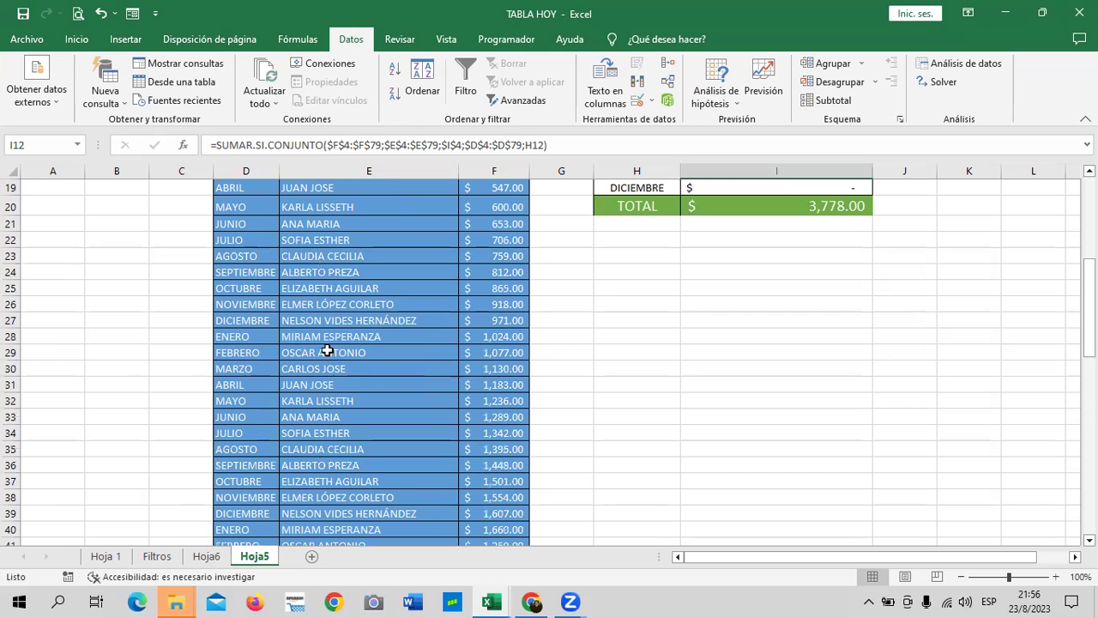
pyautogui.scroll(-2, 326, 353)
pyautogui.scroll(-3, 333, 348)
pyautogui.scroll(-2, 333, 347)
pyautogui.scroll(6, 333, 348)
pyautogui.scroll(7, 335, 351)
pyautogui.click(807, 316)
pyautogui.click(805, 301)
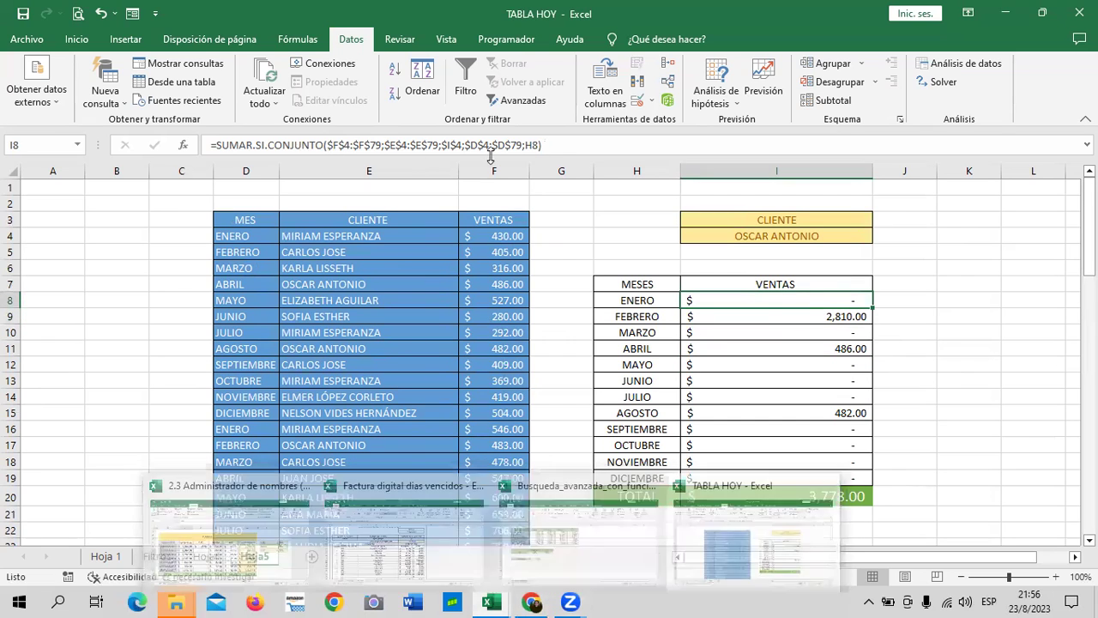
# Step: Switch to the Busqueda_avanzada workbook and select its cell F10
pyautogui.moveTo(487, 599)
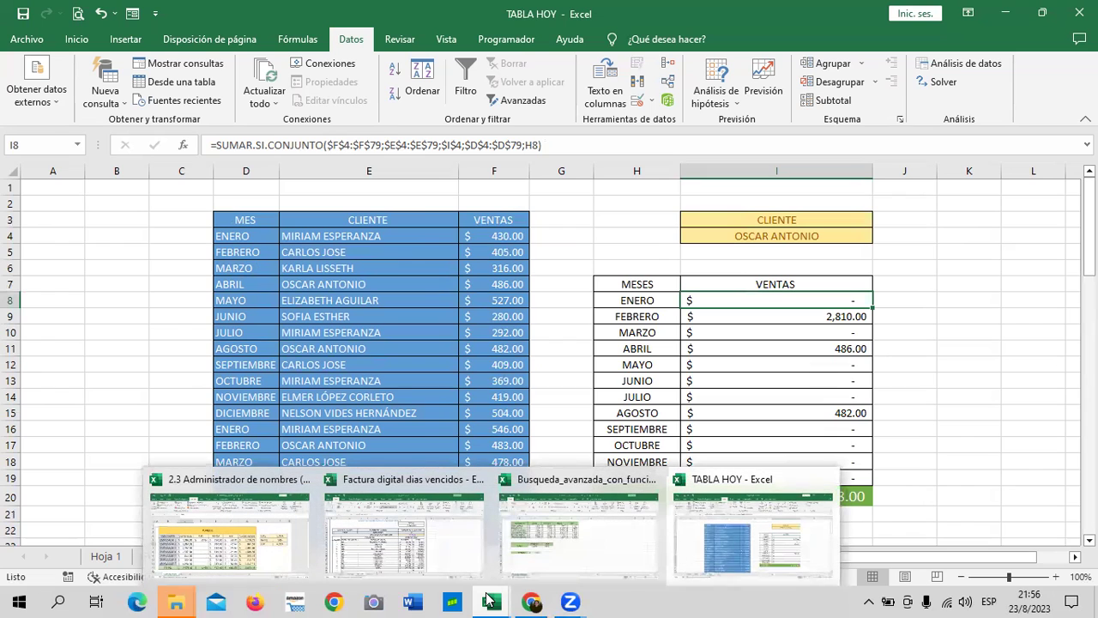
pyautogui.click(583, 547)
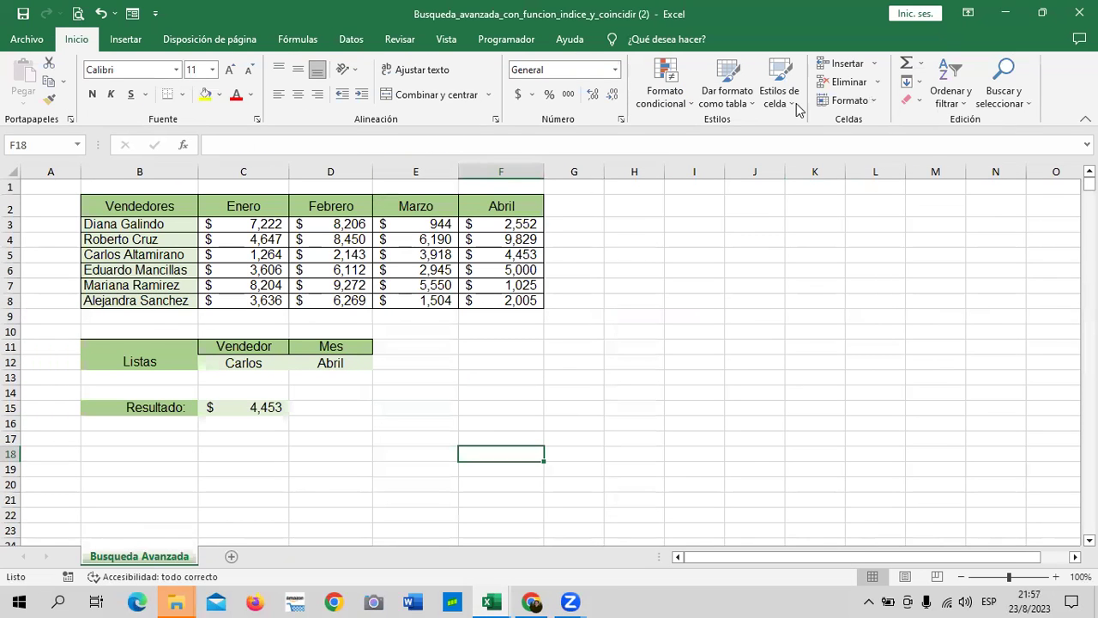
pyautogui.click(483, 334)
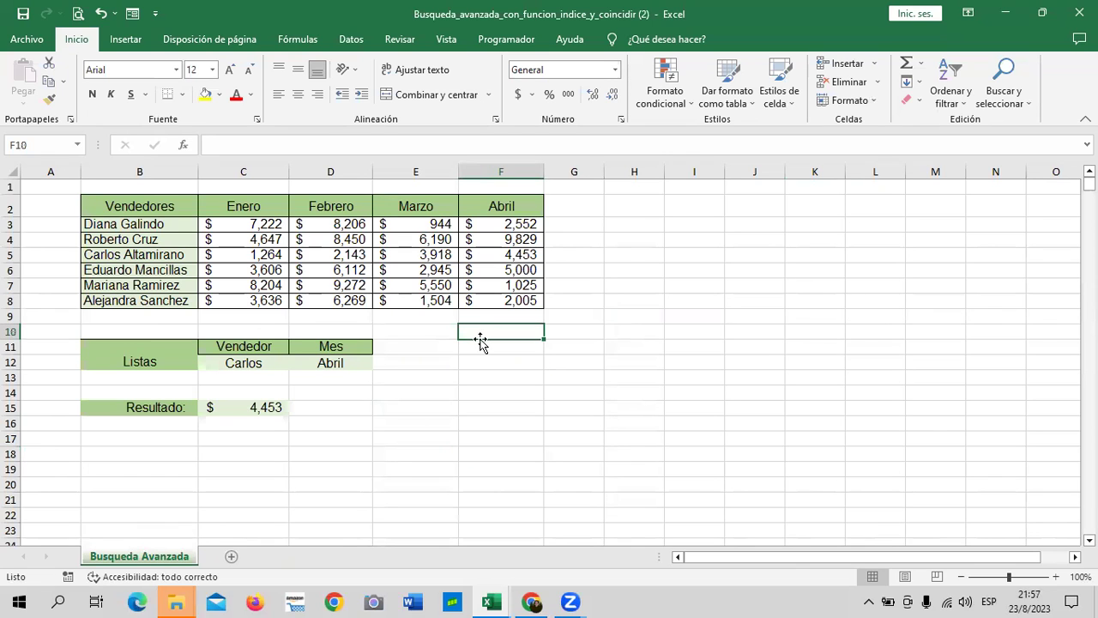
# Step: Return to TABLA HOY's seller sales summary totalling 141,492.00
pyautogui.moveTo(485, 602)
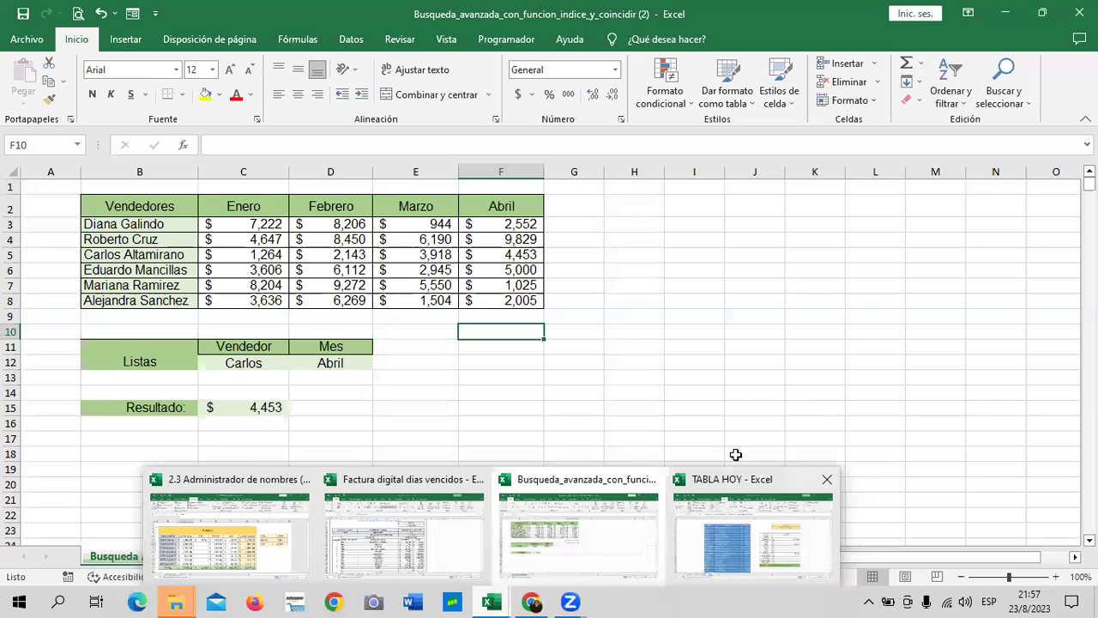
pyautogui.click(747, 528)
pyautogui.scroll(5, 383, 420)
pyautogui.scroll(5, 364, 435)
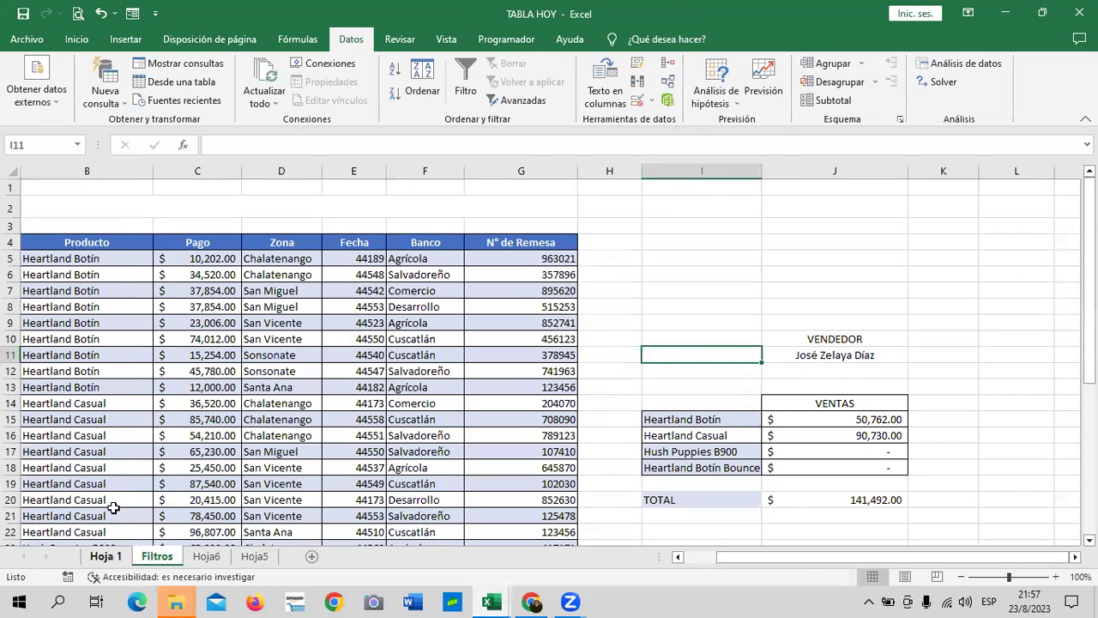
pyautogui.scroll(-1, 231, 369)
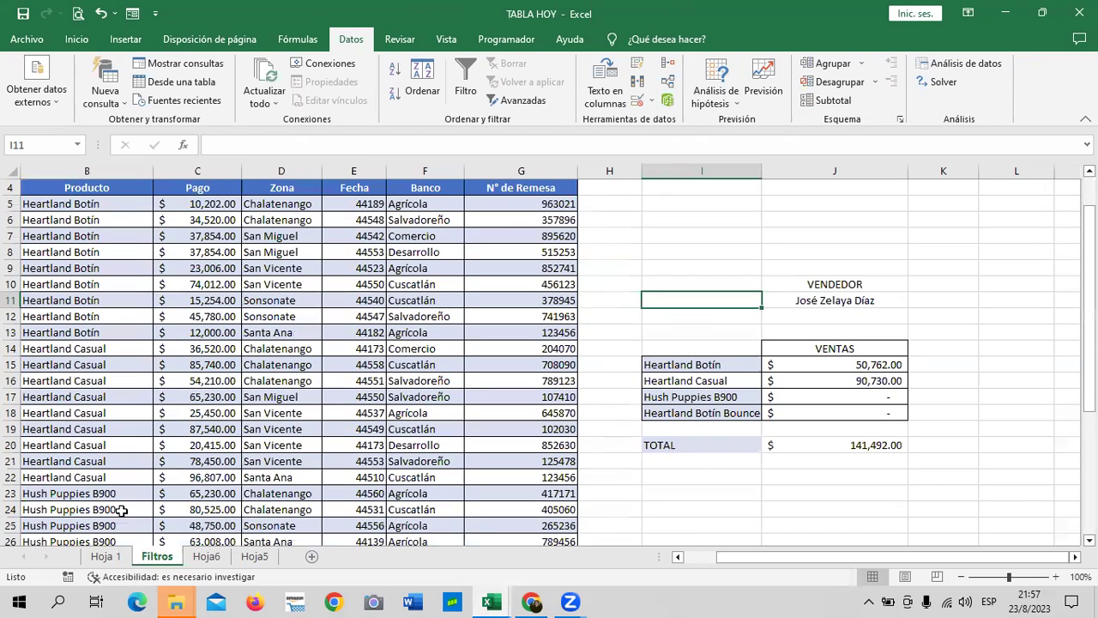
pyautogui.click(105, 558)
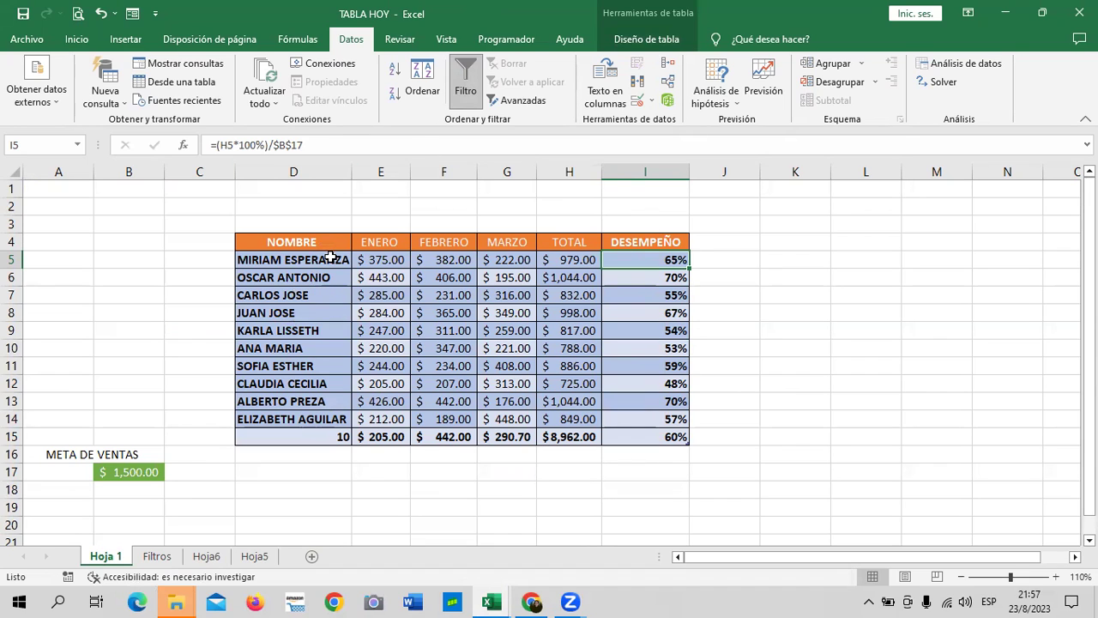
pyautogui.click(331, 258)
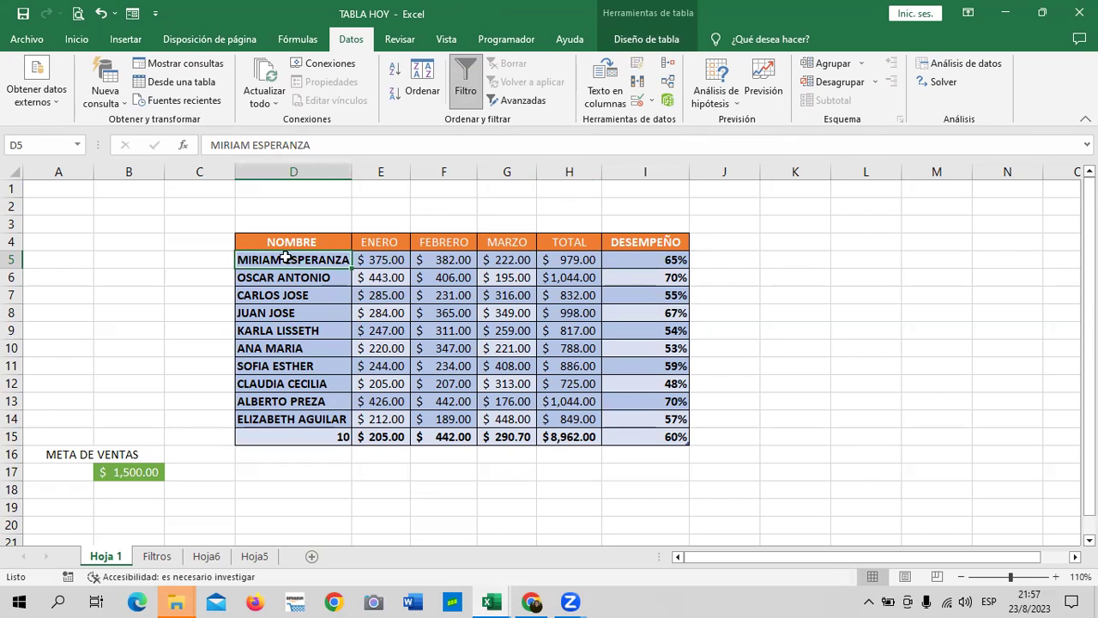
pyautogui.click(374, 265)
pyautogui.click(426, 262)
pyautogui.click(532, 264)
pyautogui.click(576, 264)
pyautogui.click(652, 265)
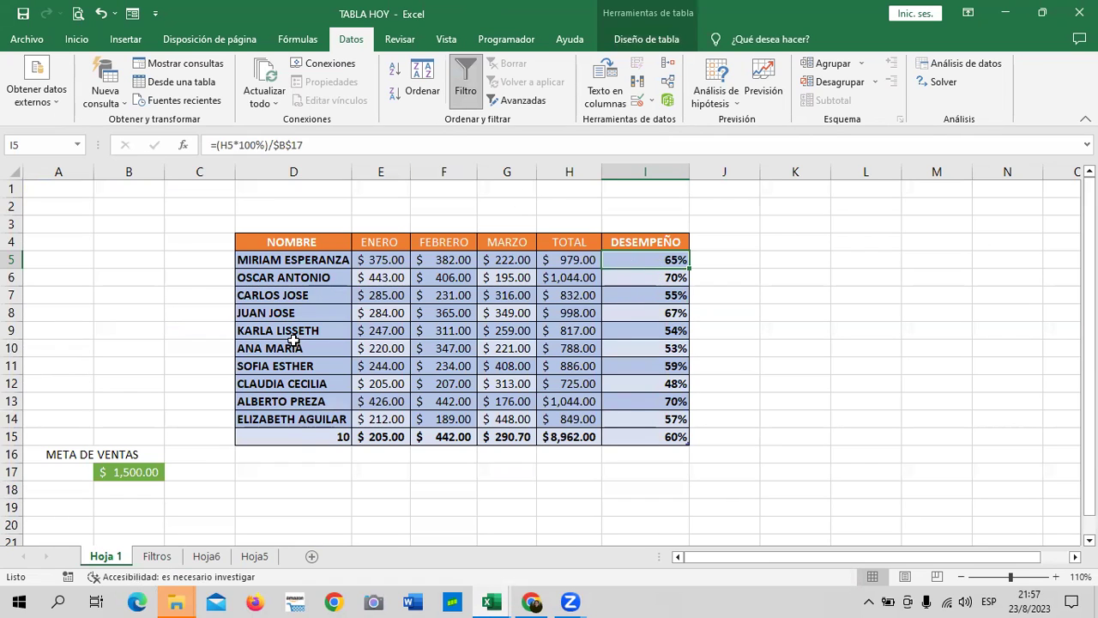
pyautogui.click(315, 436)
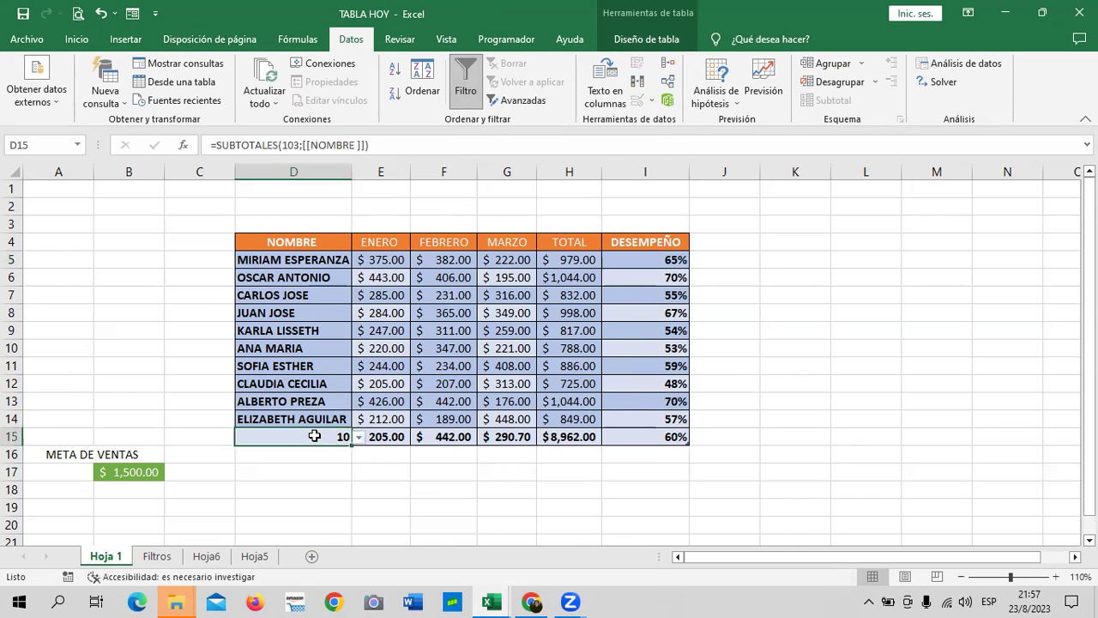
pyautogui.click(387, 435)
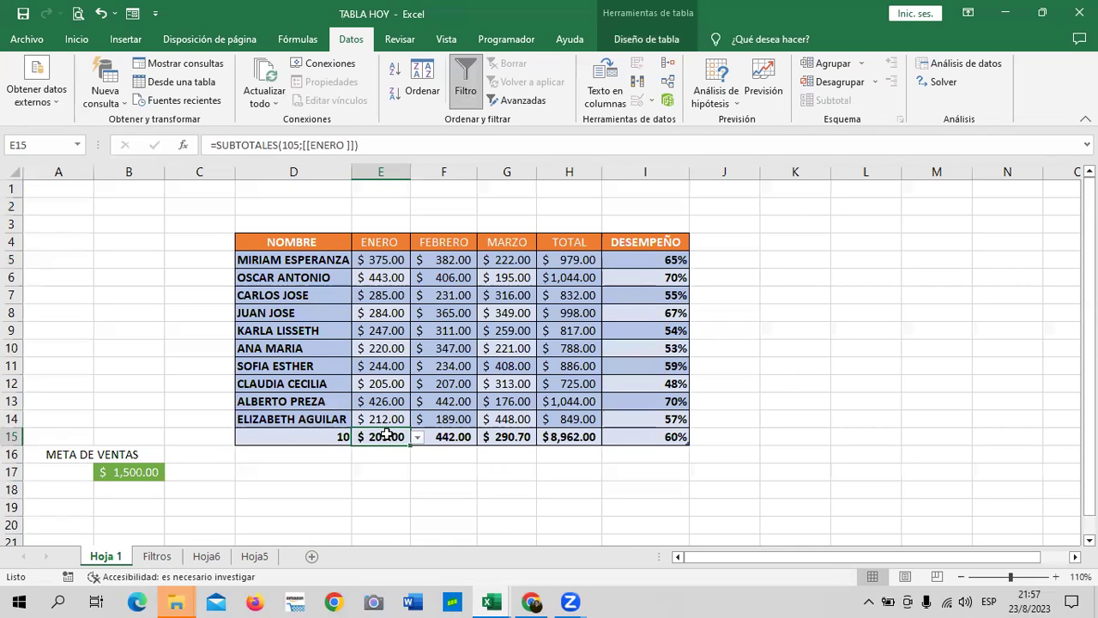
pyautogui.click(451, 437)
pyautogui.click(504, 437)
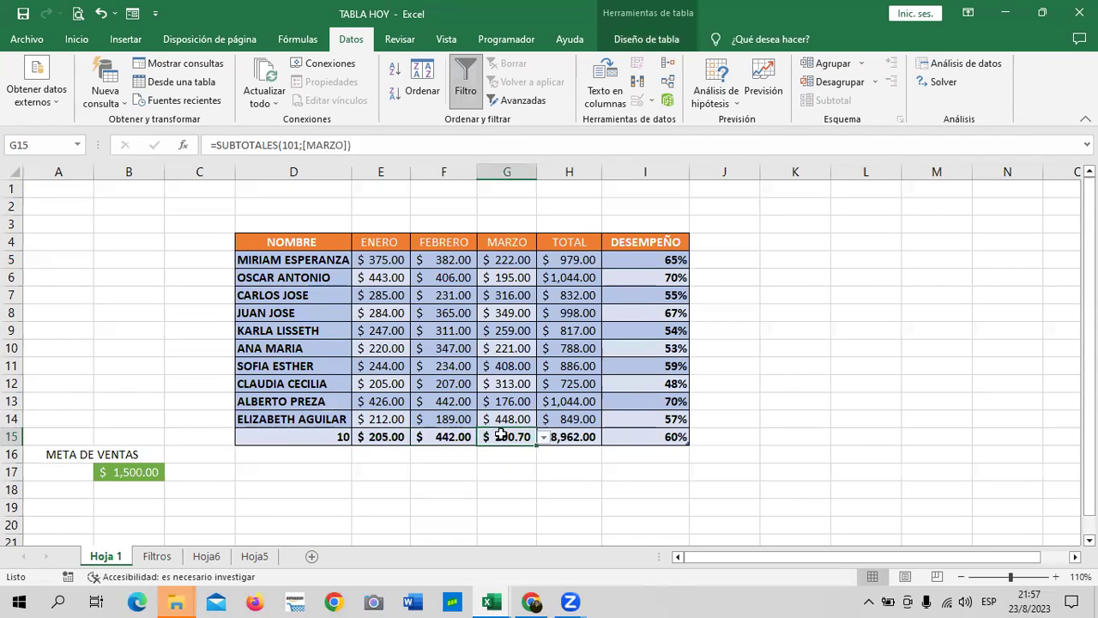
pyautogui.click(570, 434)
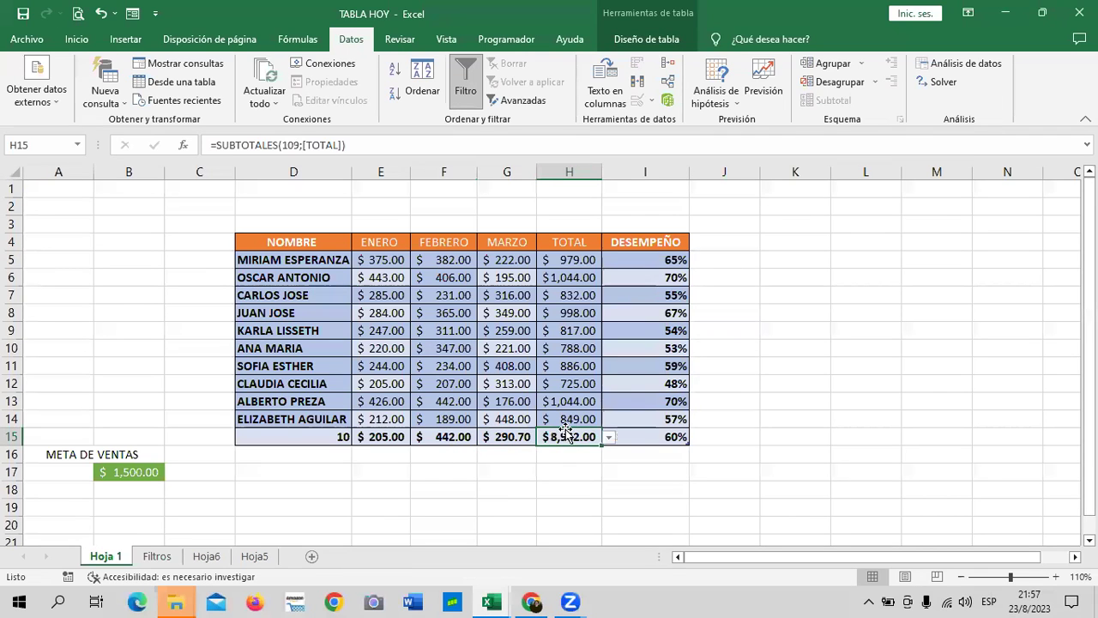
pyautogui.click(675, 438)
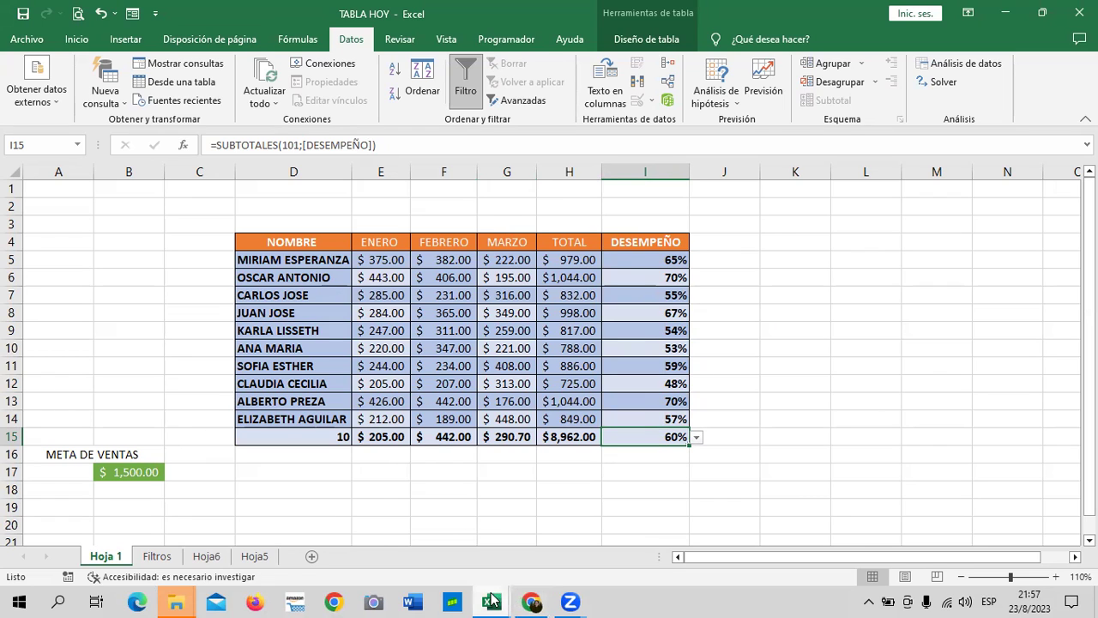
pyautogui.moveTo(492, 601)
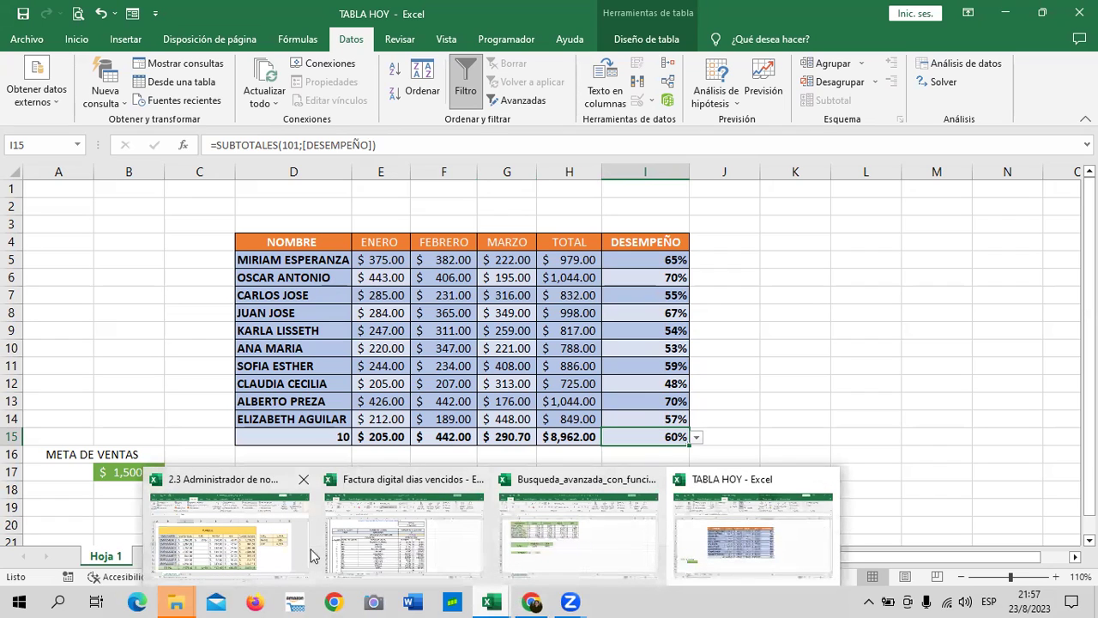
# Step: Go to the Hoja5 client summary sheet and select empty cell J8
pyautogui.click(863, 331)
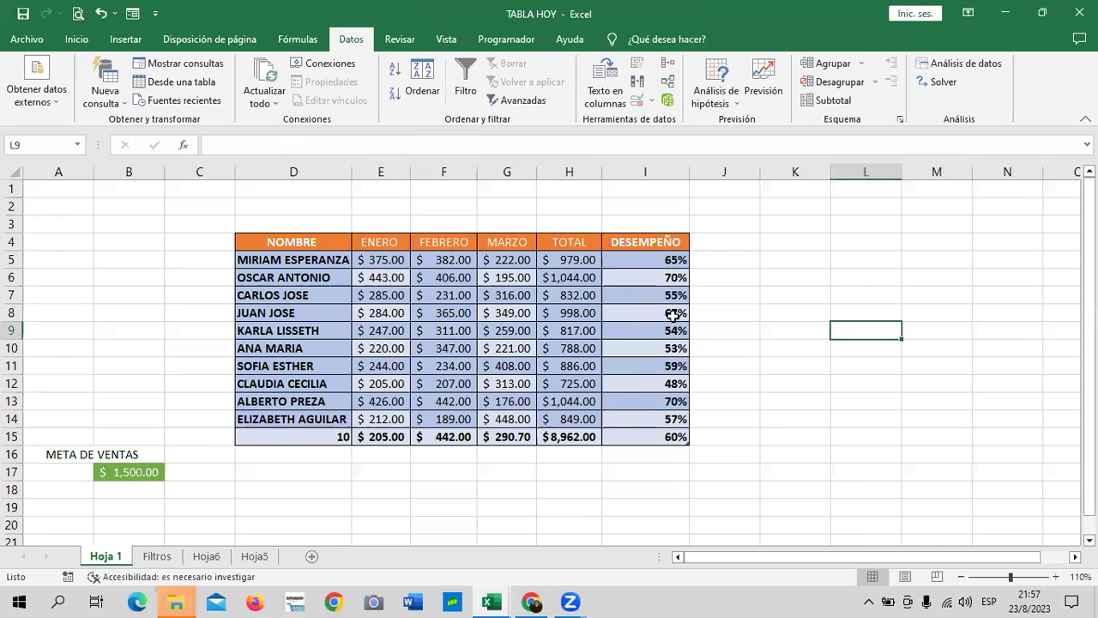
pyautogui.click(254, 556)
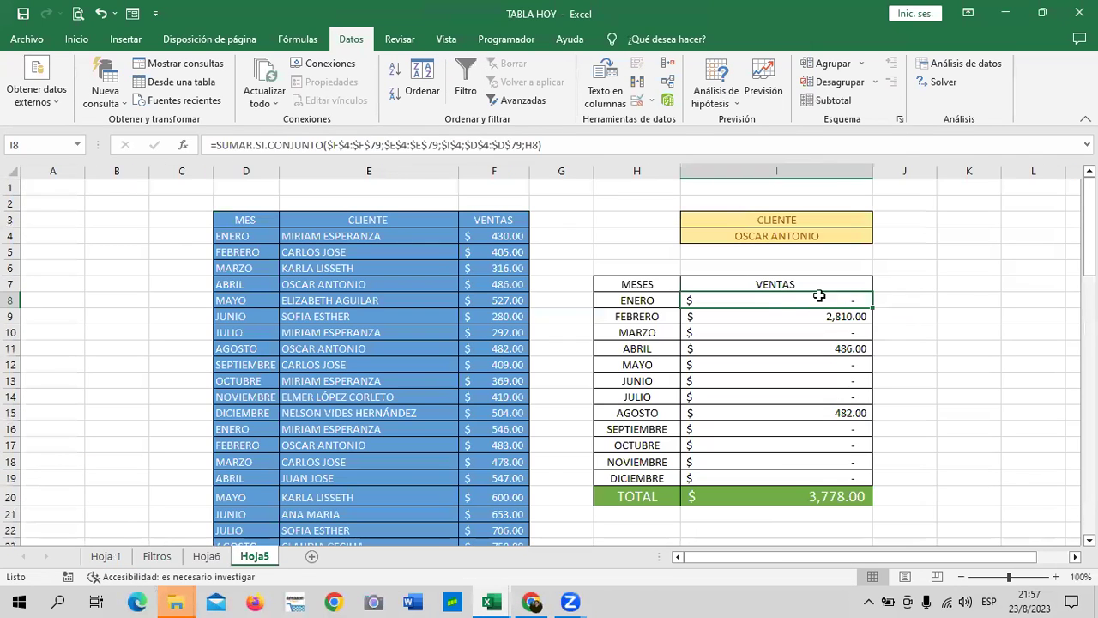
pyautogui.click(930, 304)
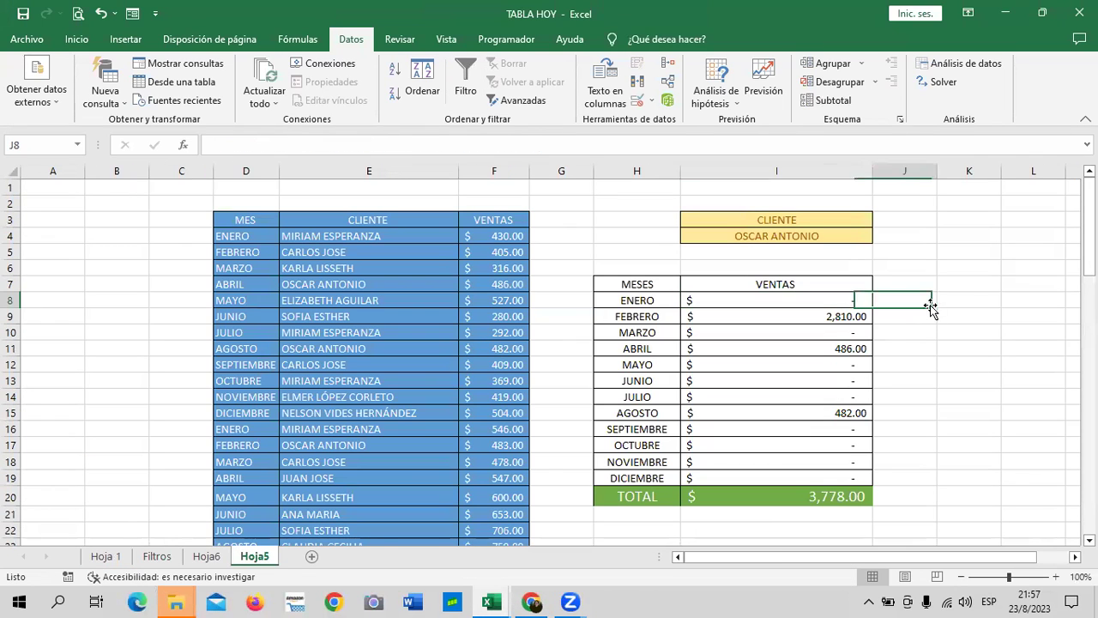
# Step: Open the Visual Basic editor from the Programador tab, then close it
pyautogui.click(518, 40)
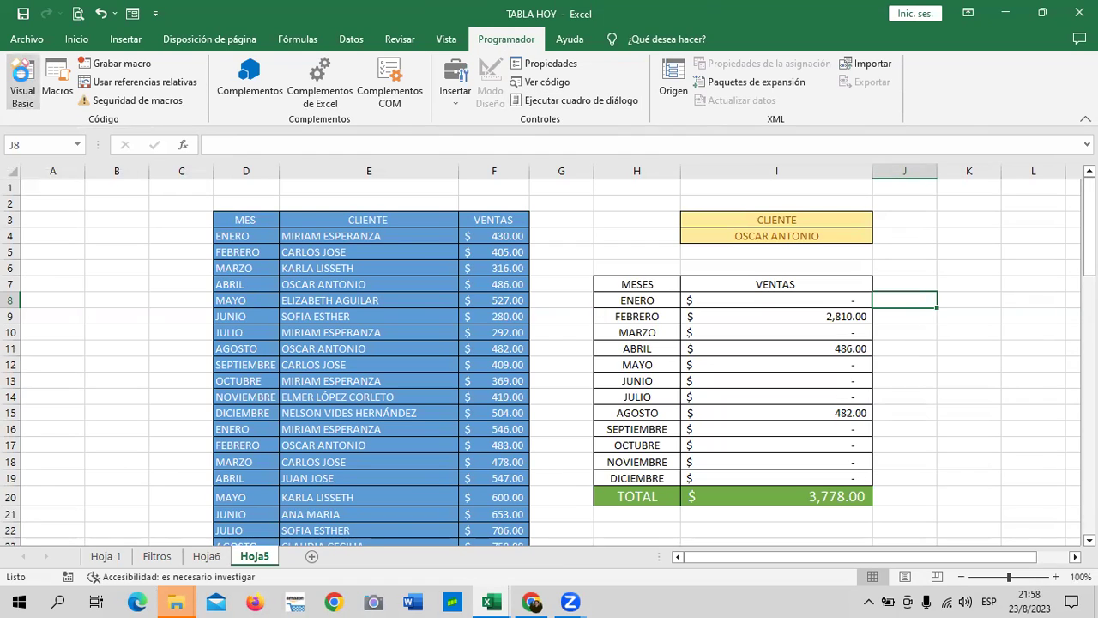
pyautogui.click(20, 79)
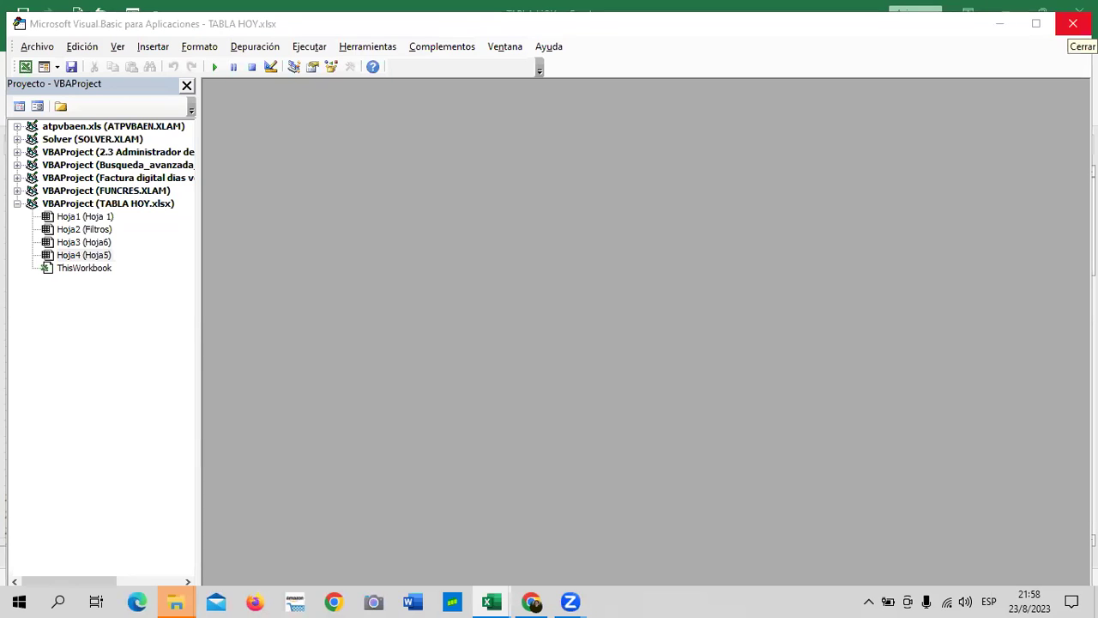
pyautogui.click(1073, 23)
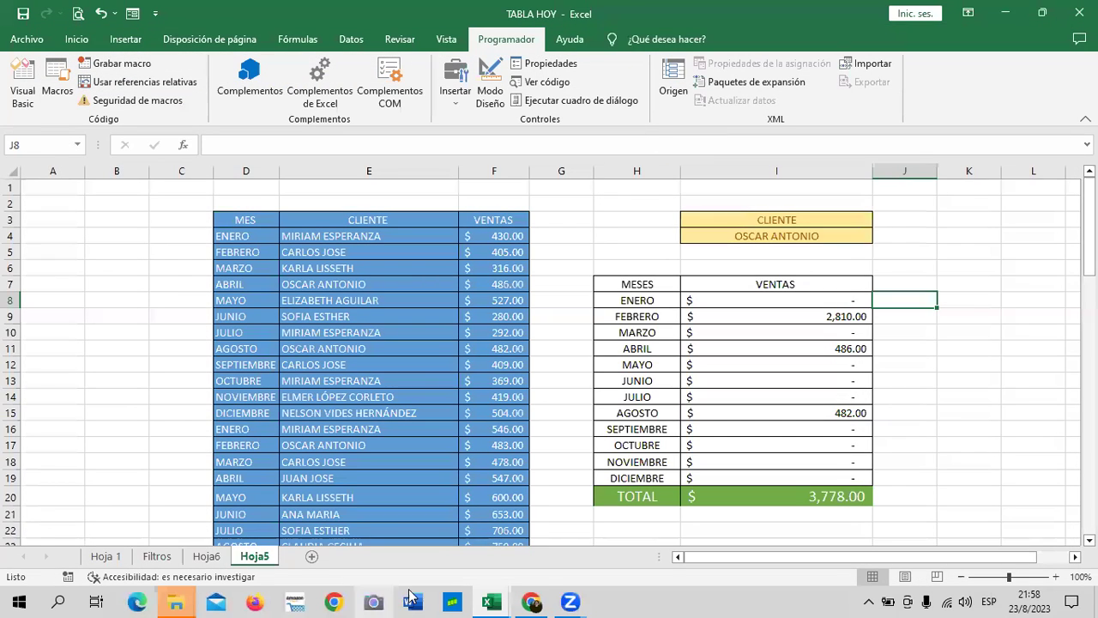
# Step: Bring the course video page forward and go back to the Curso outline
pyautogui.moveTo(539, 599)
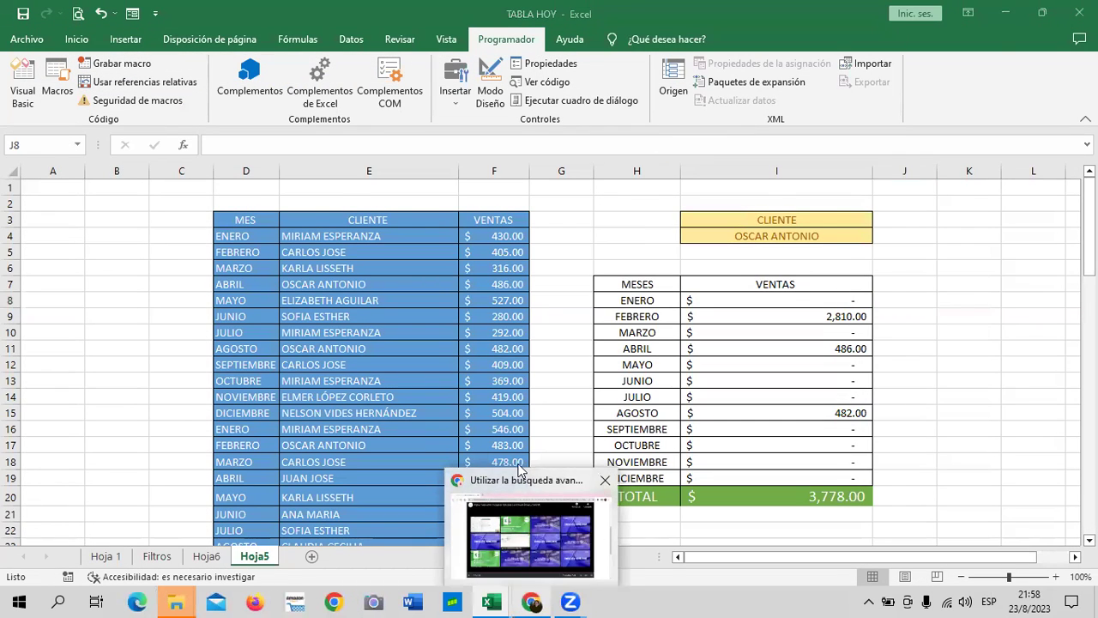
pyautogui.click(518, 470)
pyautogui.scroll(3, 338, 363)
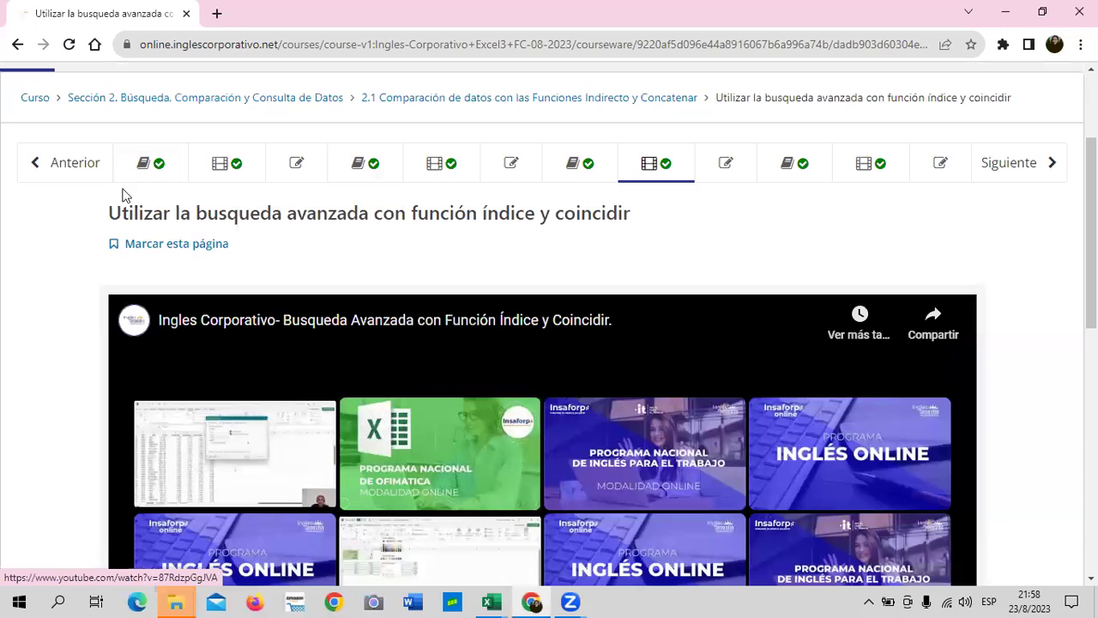
pyautogui.click(34, 101)
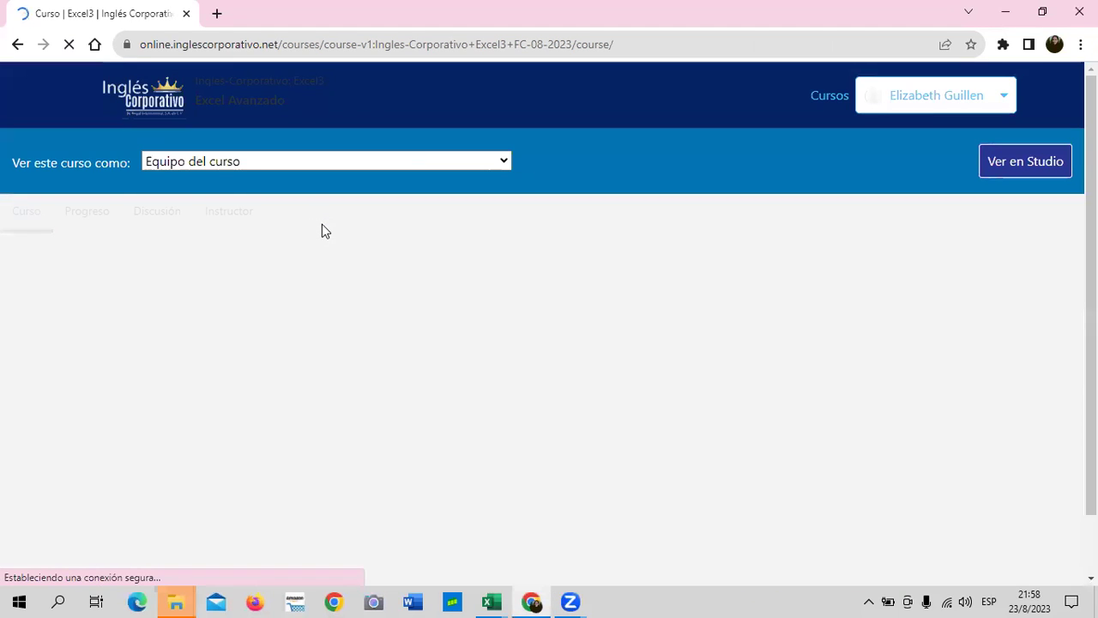
# Step: Expand Sección 4 and open 4.1 Formulario de Usuario VBA at its Laboratorio 16 page
pyautogui.scroll(-2, 287, 387)
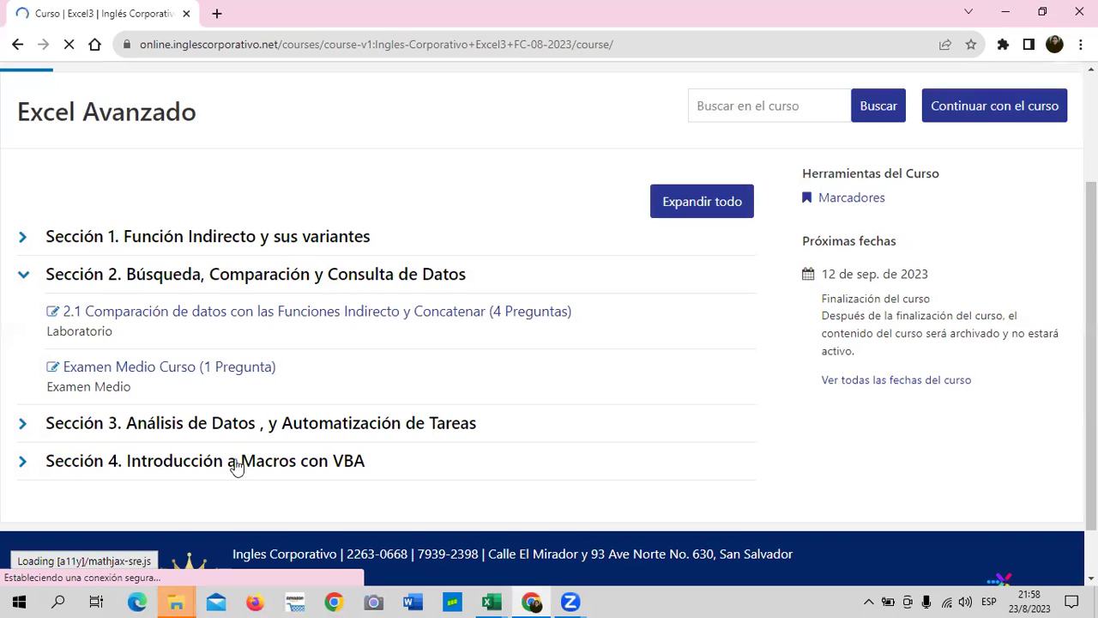
pyautogui.scroll(-1, 235, 463)
pyautogui.click(23, 403)
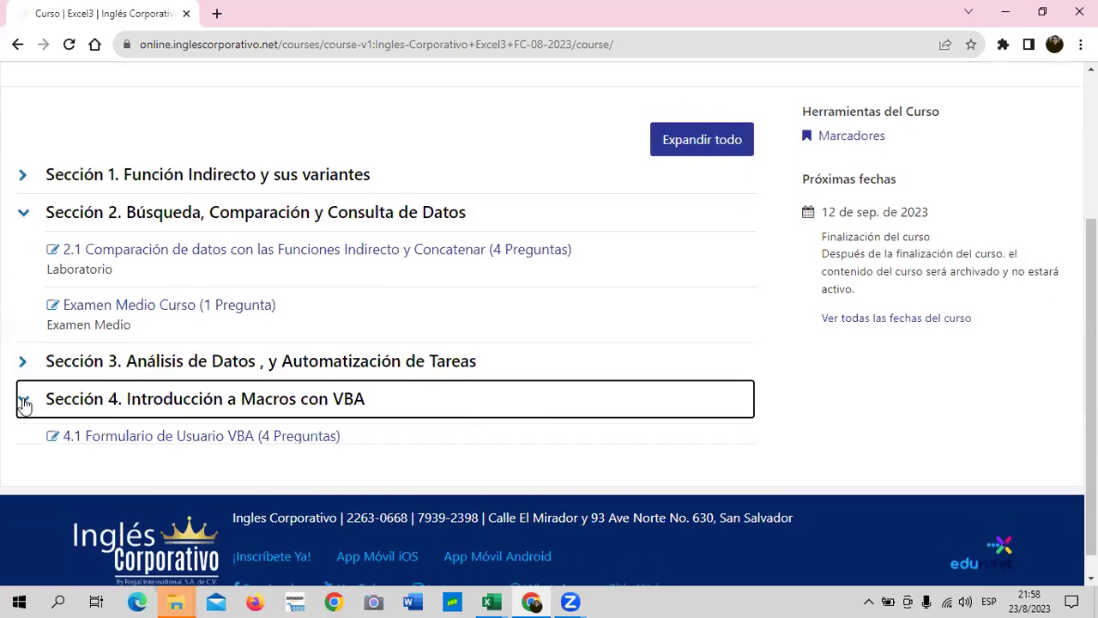
pyautogui.click(146, 408)
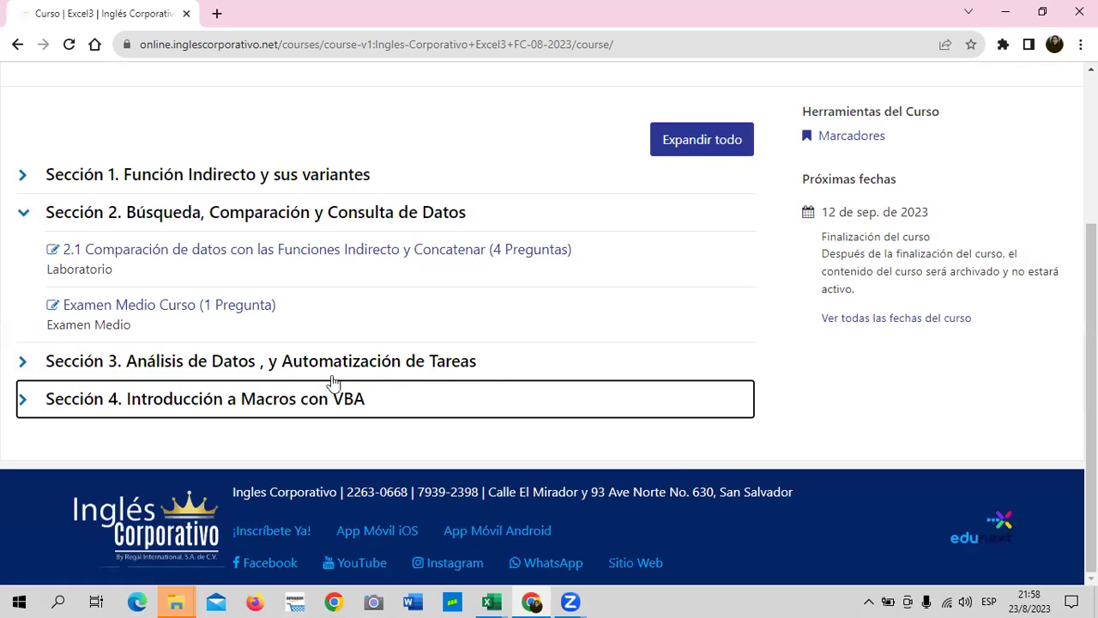
pyautogui.click(23, 408)
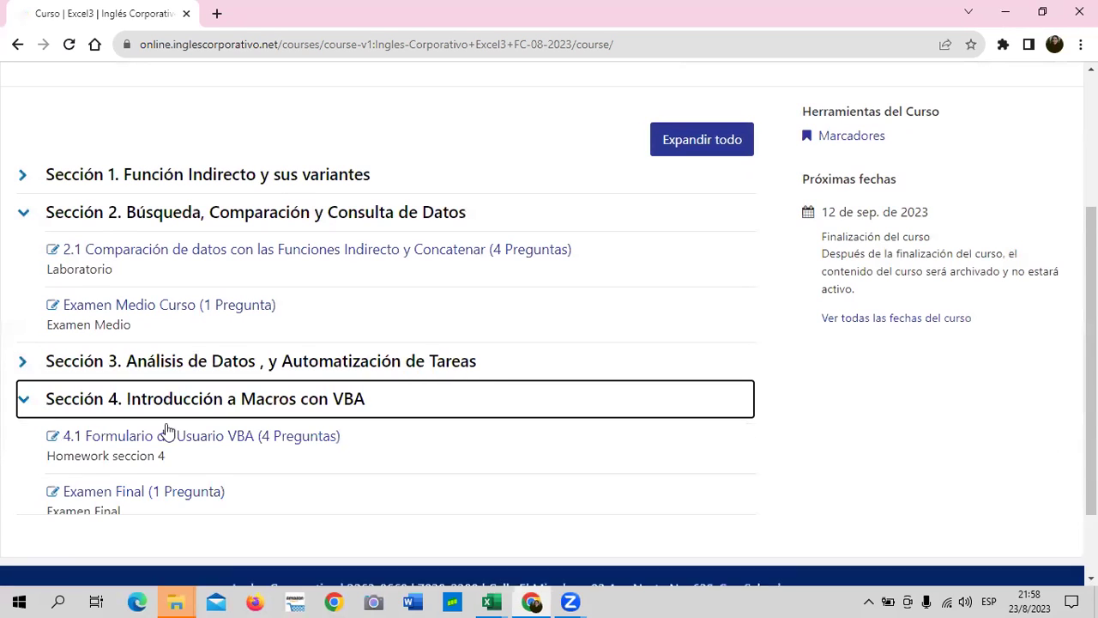
pyautogui.click(218, 439)
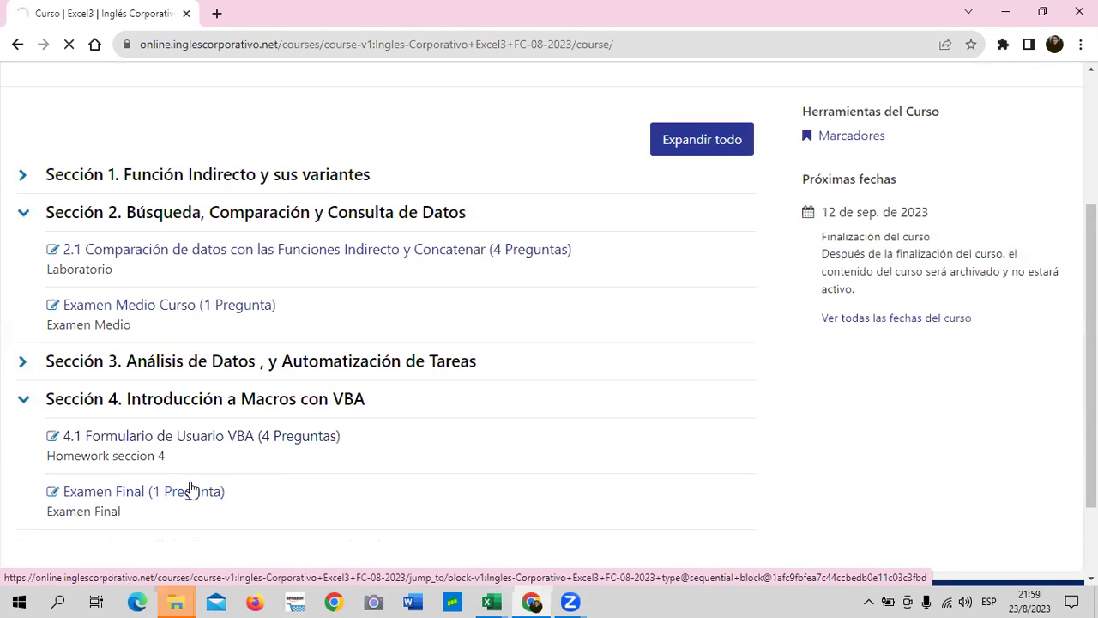
pyautogui.click(219, 440)
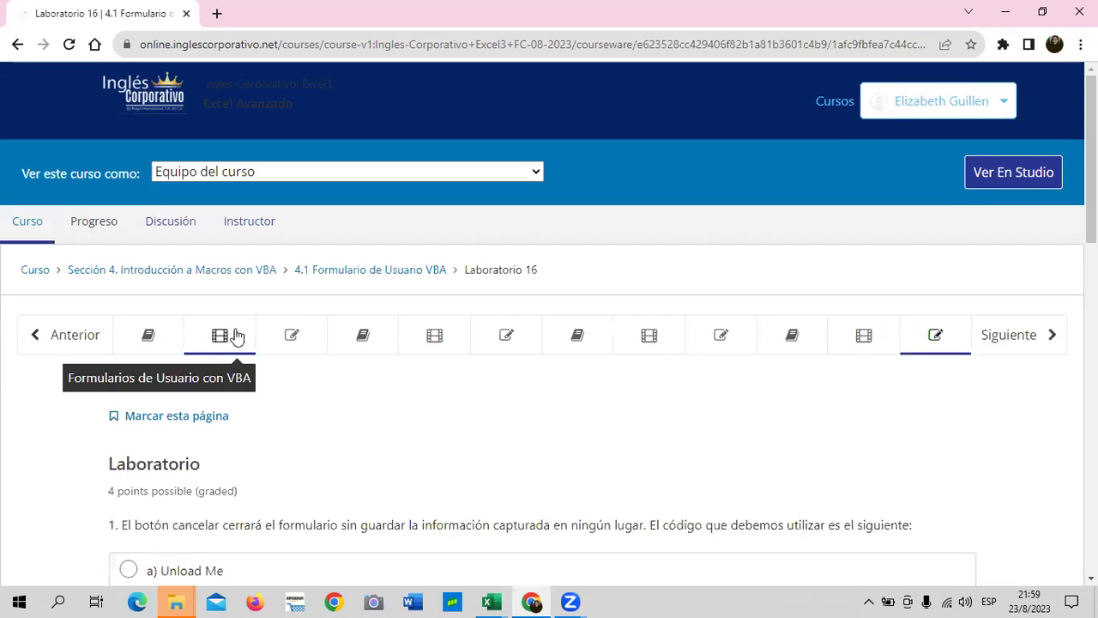
# Step: Open and browse the Formularios de Usuario con VBA video lesson
pyautogui.scroll(-2, 333, 367)
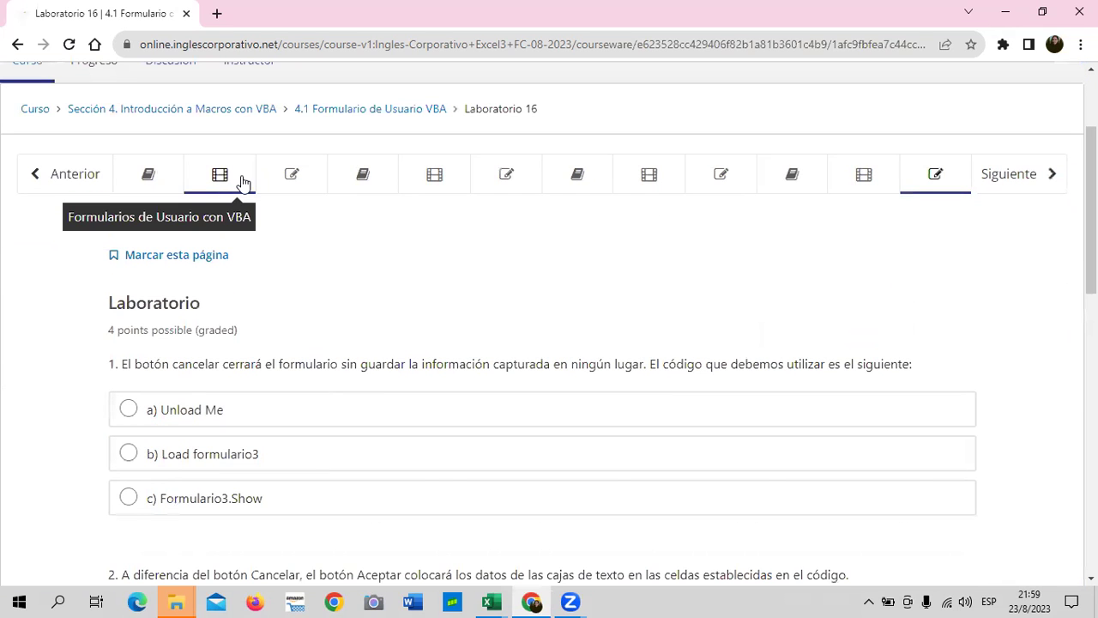
pyautogui.click(242, 182)
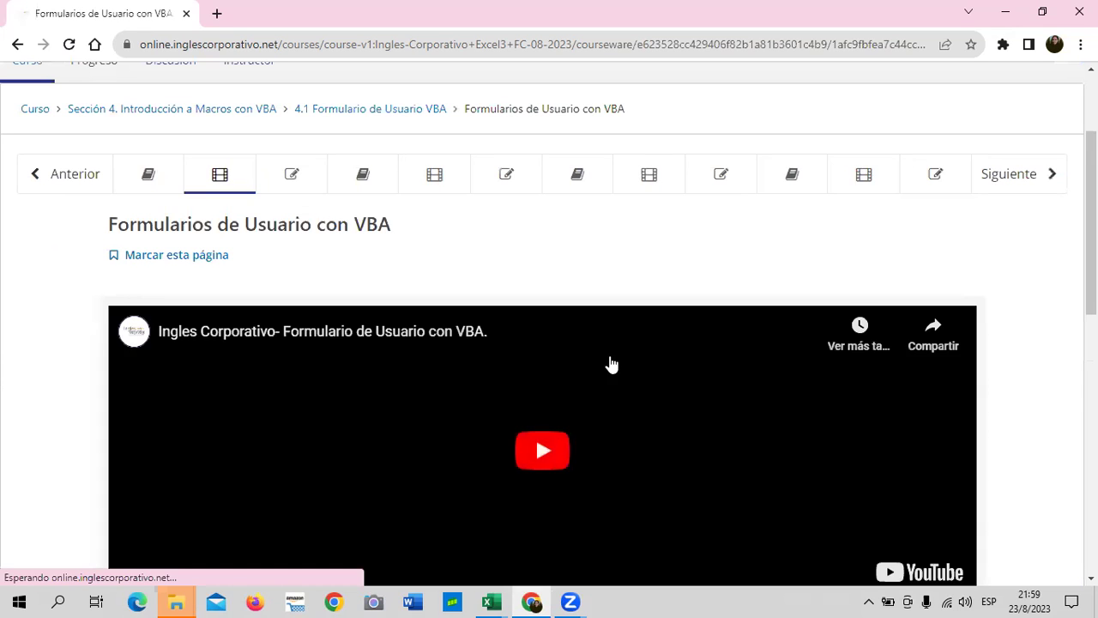
pyautogui.scroll(-2, 610, 357)
pyautogui.scroll(-3, 610, 357)
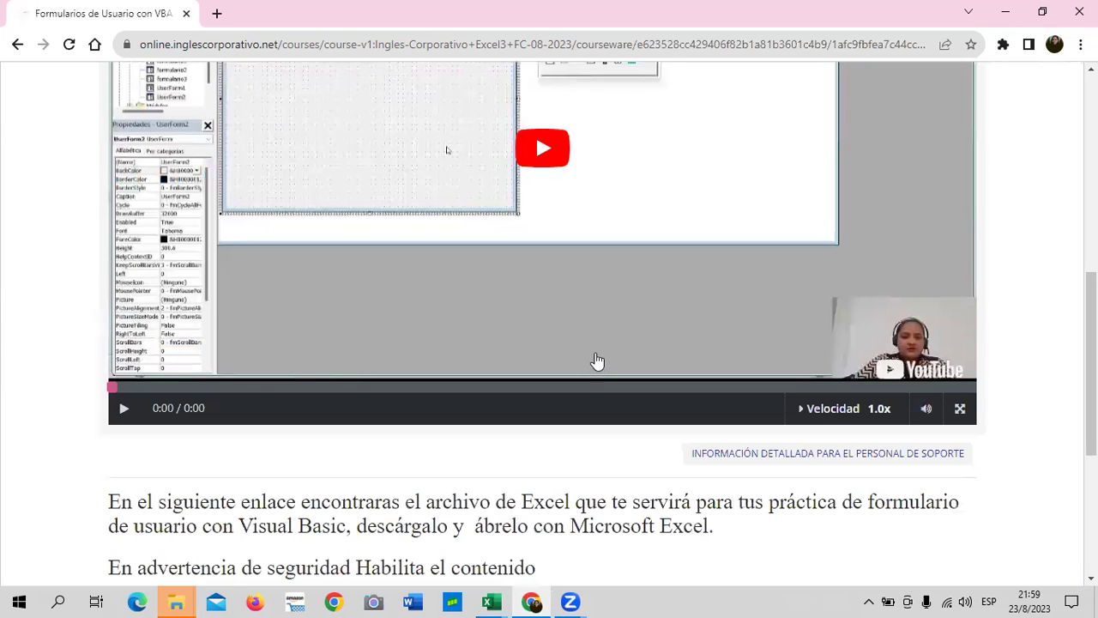
pyautogui.scroll(2, 597, 365)
pyautogui.scroll(2, 598, 365)
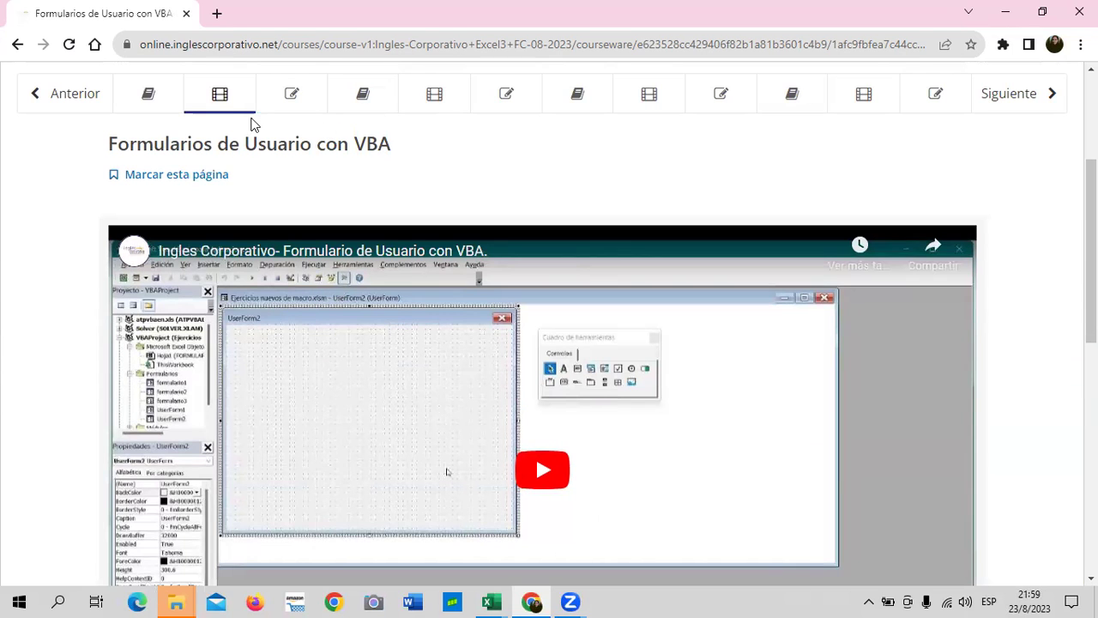
# Step: Look through the Utilizar controles de Formulario and form control buttons lessons
pyautogui.click(454, 100)
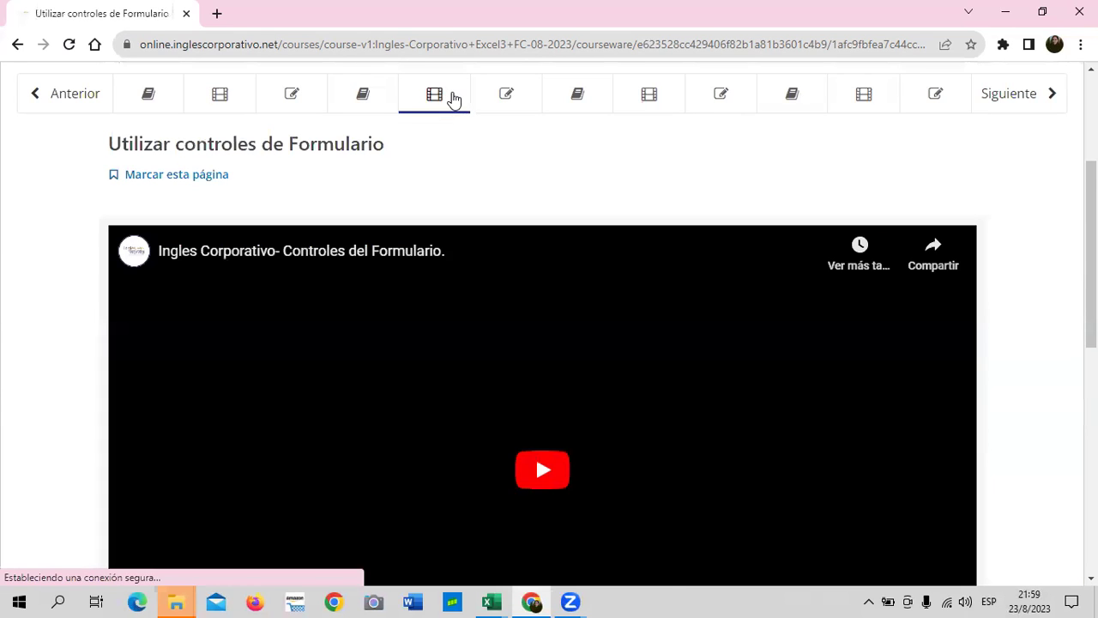
pyautogui.scroll(-2, 549, 343)
pyautogui.scroll(3, 646, 137)
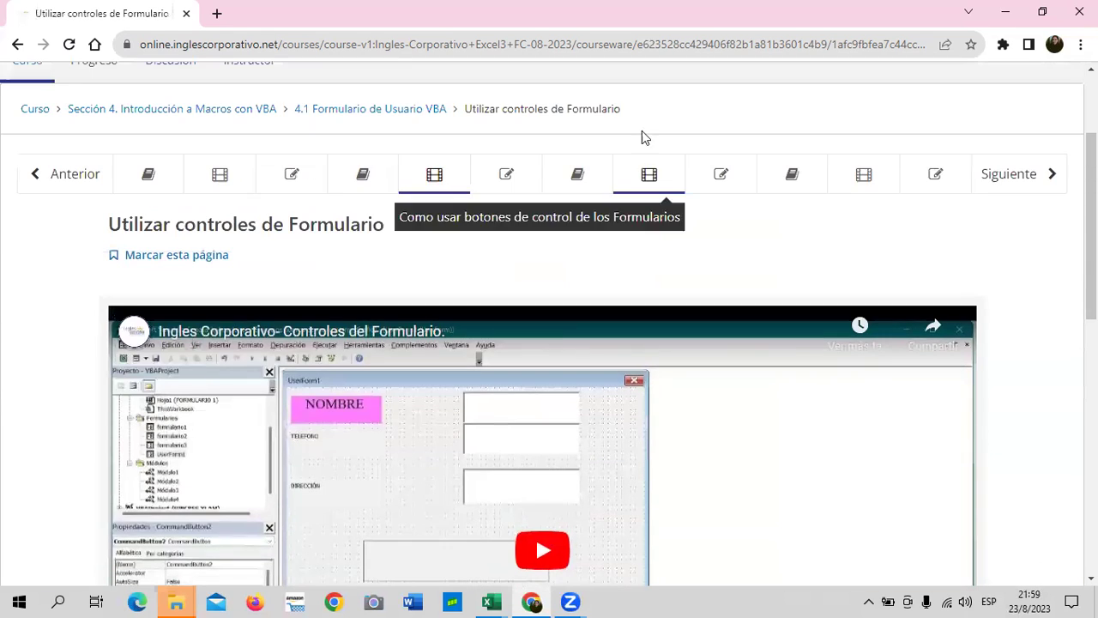
pyautogui.click(625, 180)
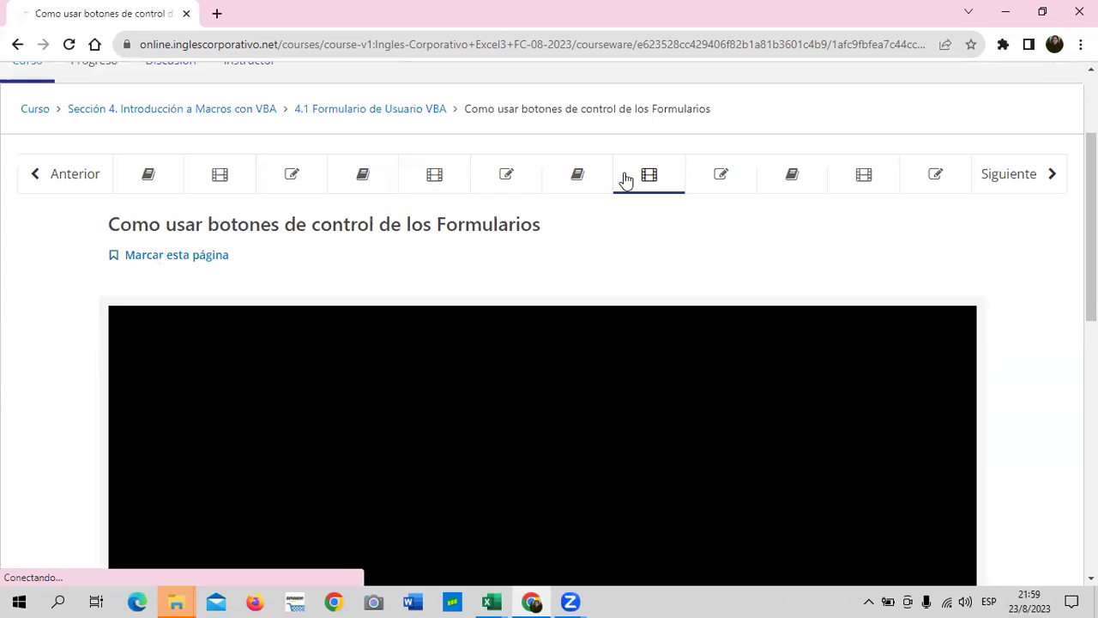
pyautogui.scroll(-2, 583, 330)
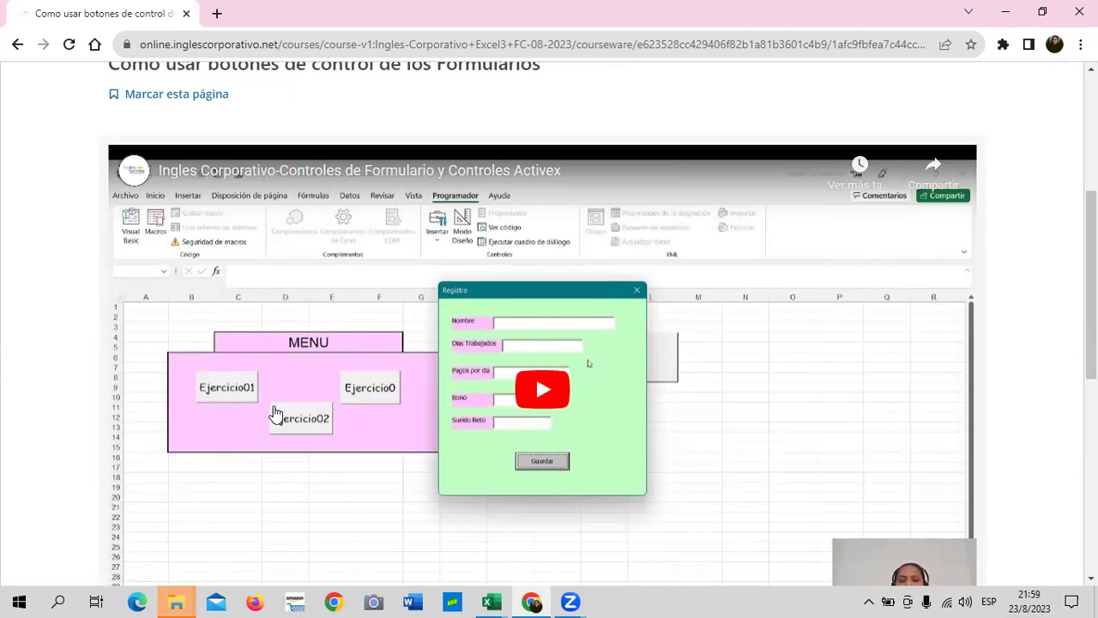
pyautogui.scroll(2, 599, 224)
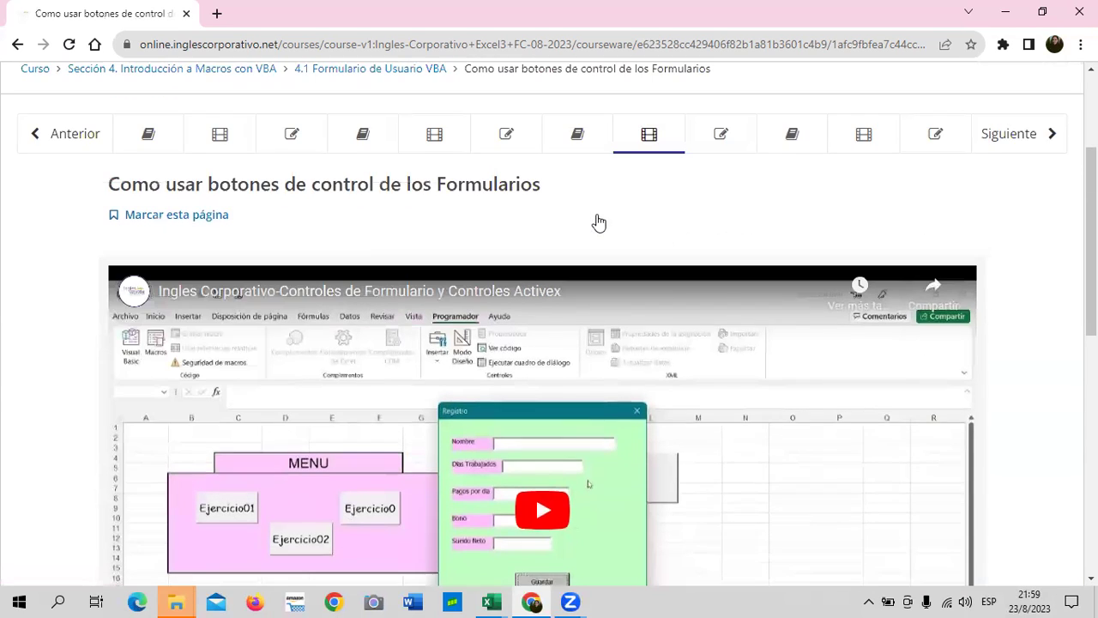
pyautogui.scroll(1, 599, 223)
# Step: Open the 'Utilizar códigos de Programación' lesson and scroll through its video
pyautogui.click(862, 175)
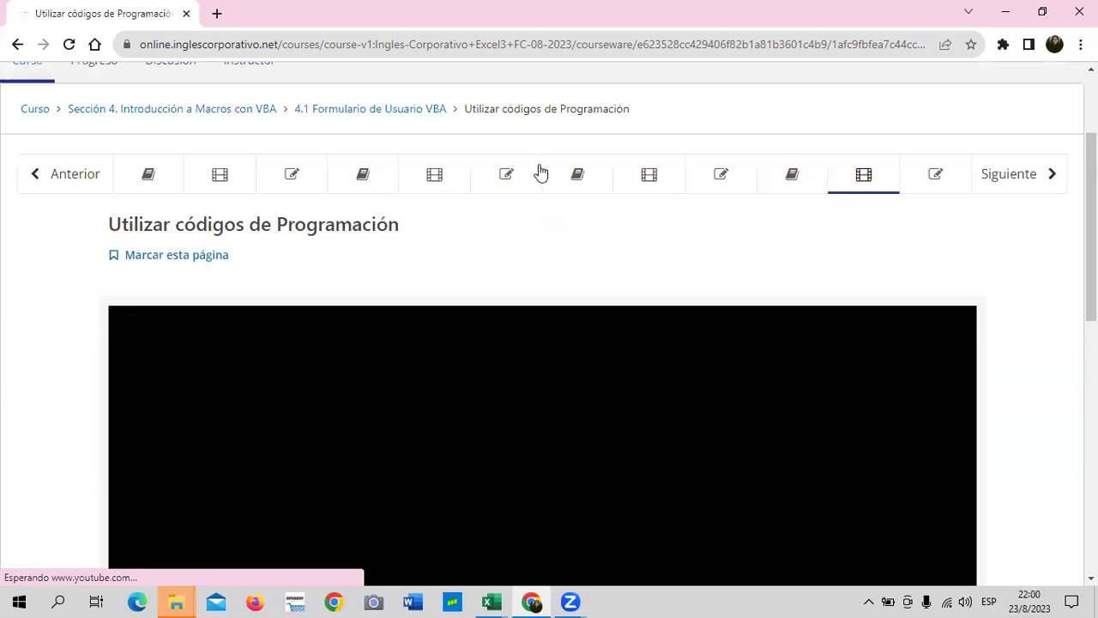
pyautogui.scroll(-2, 486, 352)
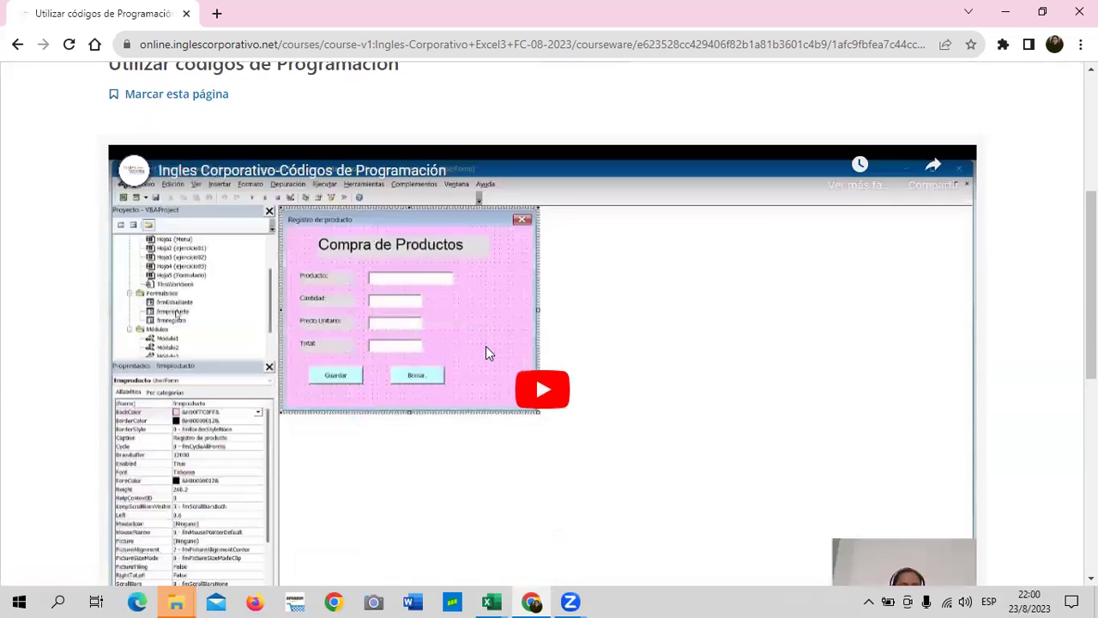
pyautogui.scroll(-2, 485, 352)
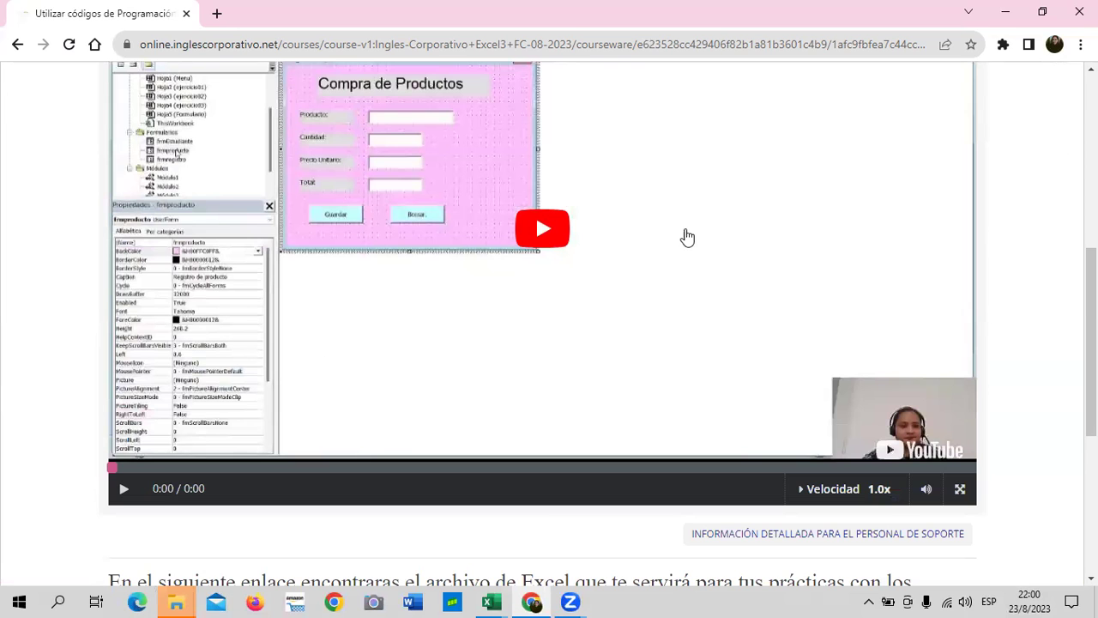
pyautogui.scroll(3, 627, 327)
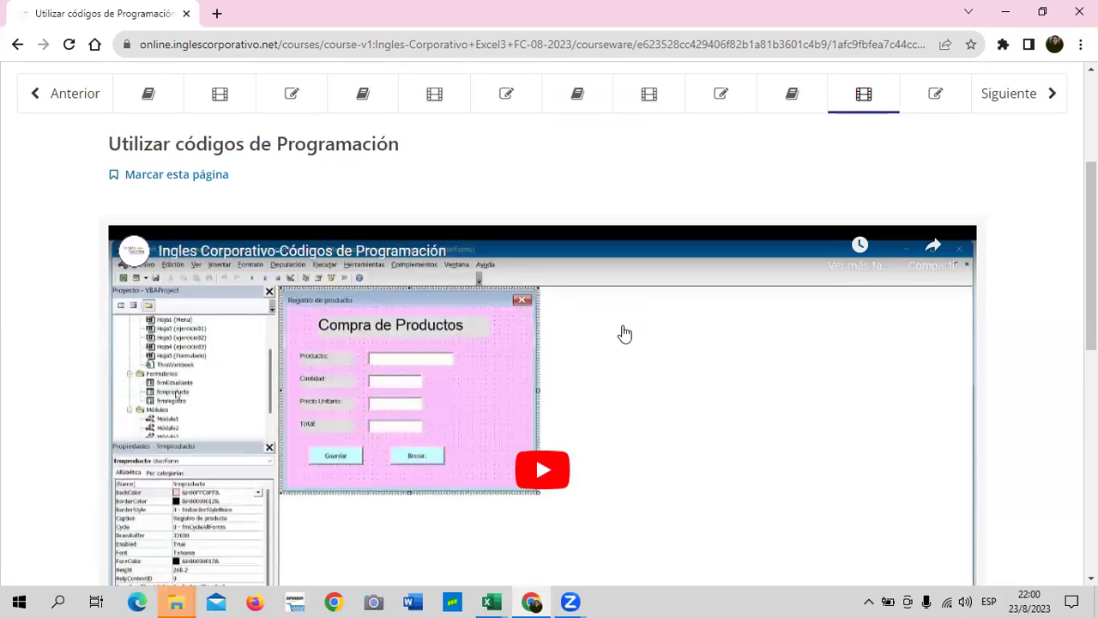
pyautogui.scroll(2, 649, 300)
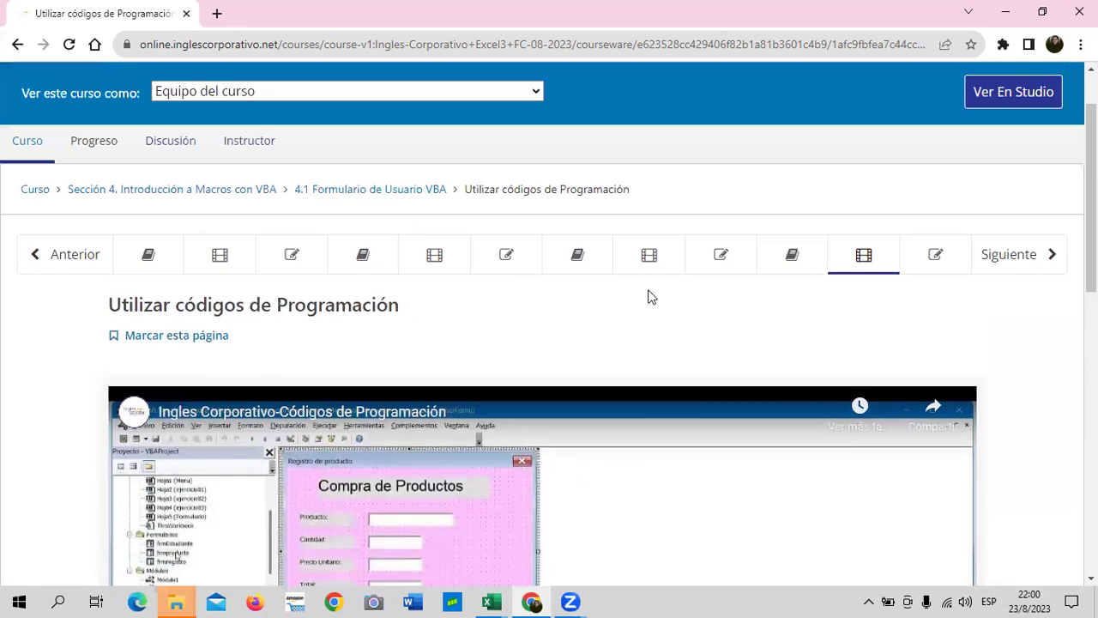
pyautogui.scroll(-2, 649, 290)
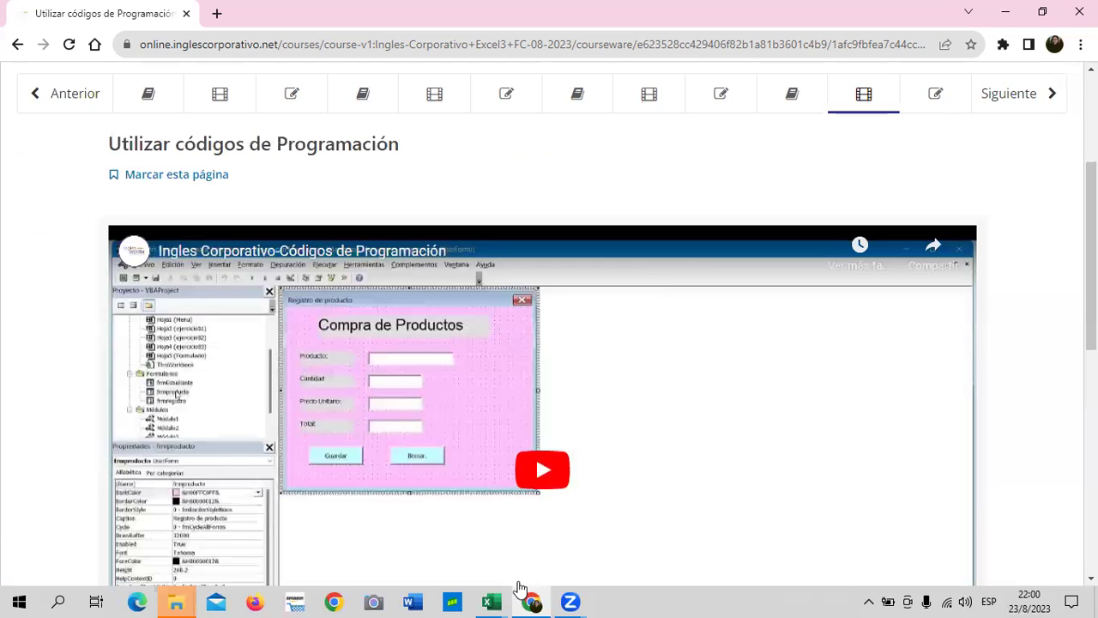
# Step: Bring TABLA HOY forward and choose Más comandos... from the Quick Access Toolbar menu
pyautogui.moveTo(485, 601)
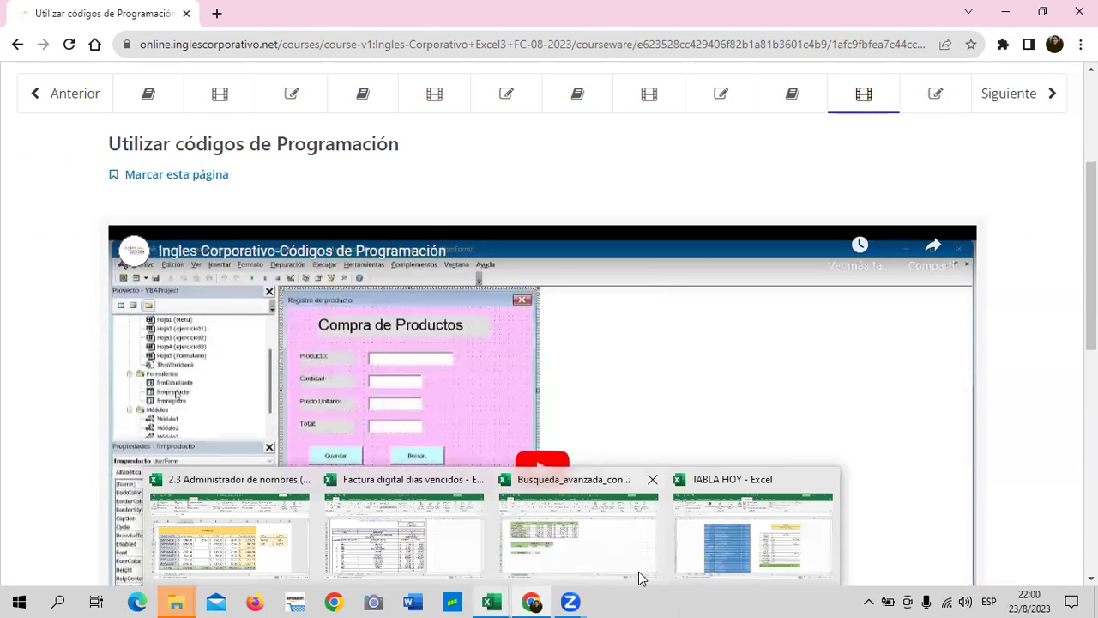
pyautogui.click(706, 552)
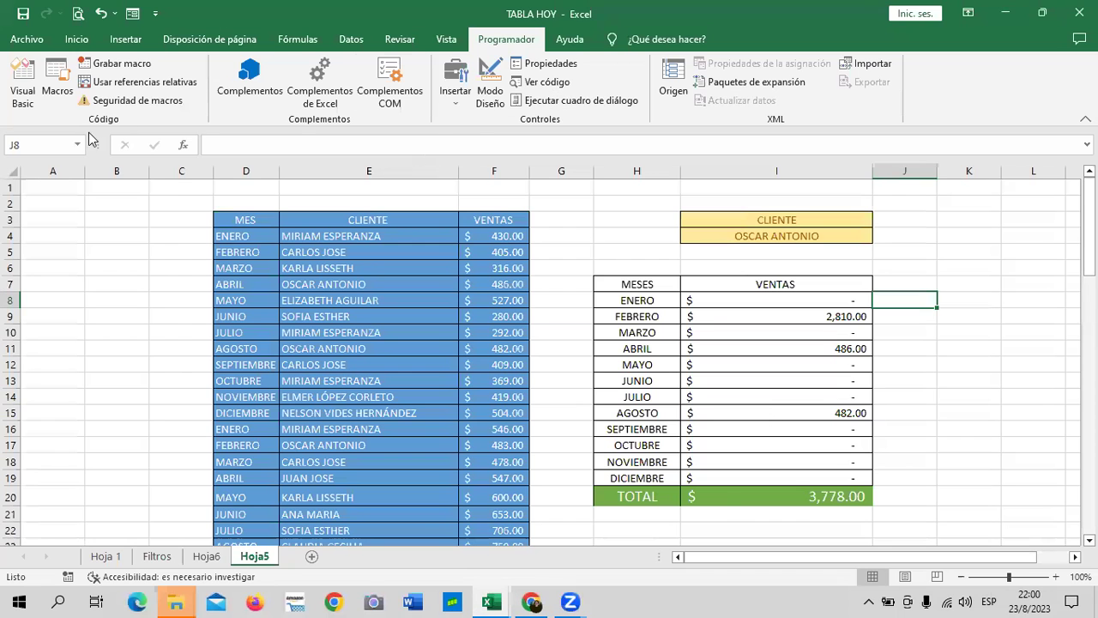
pyautogui.click(155, 17)
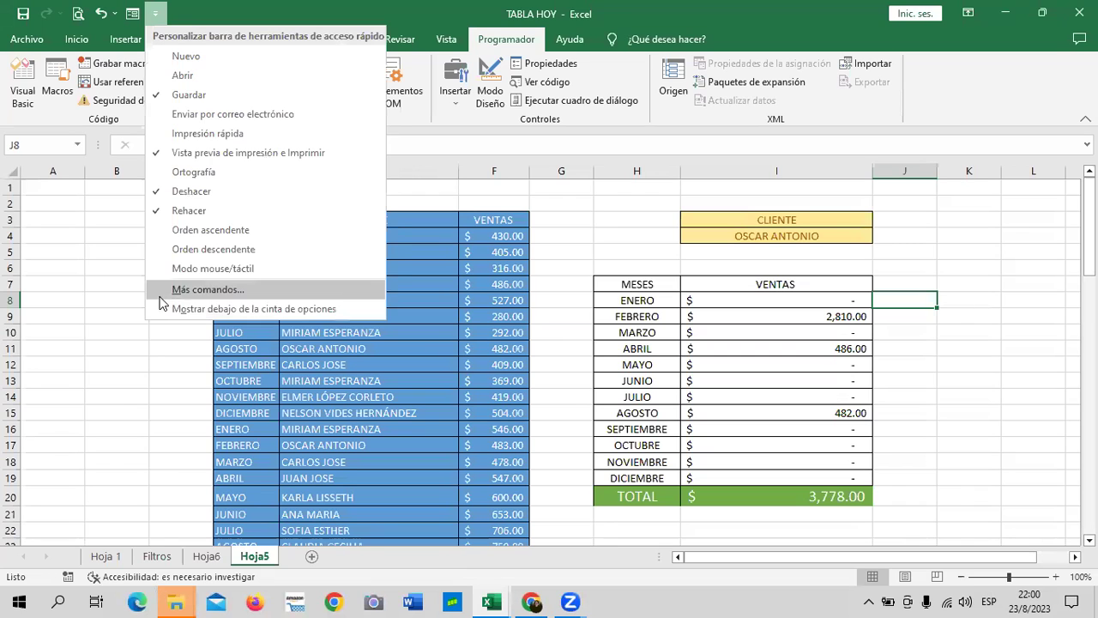
pyautogui.click(163, 292)
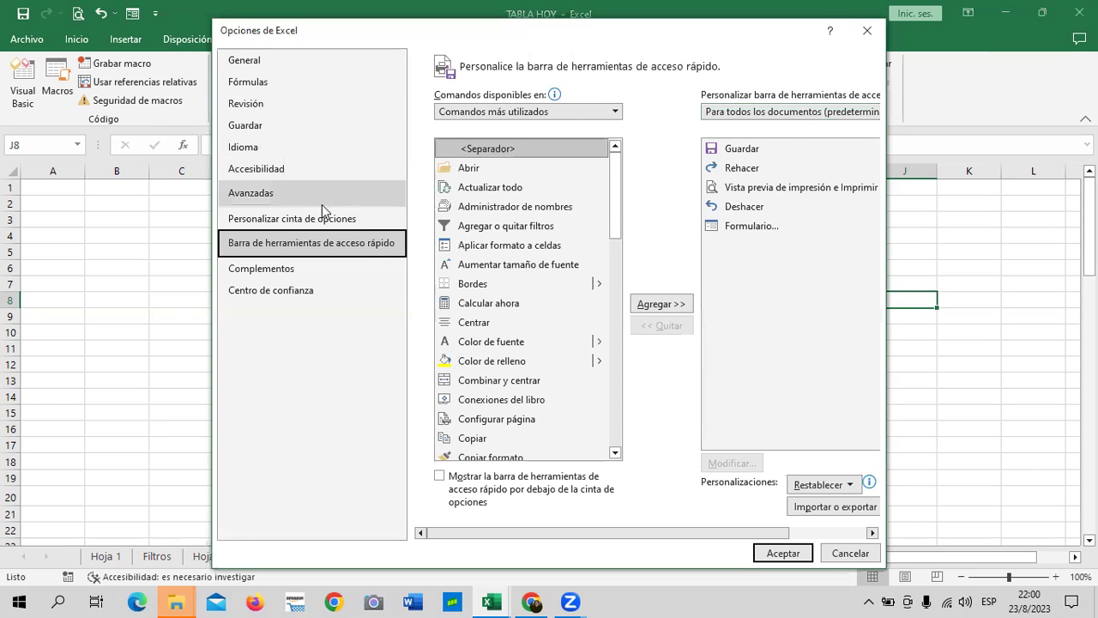
# Step: Confirm Programador is ticked under Personalizar cinta de opciones, then close Opciones de Excel
pyautogui.click(322, 219)
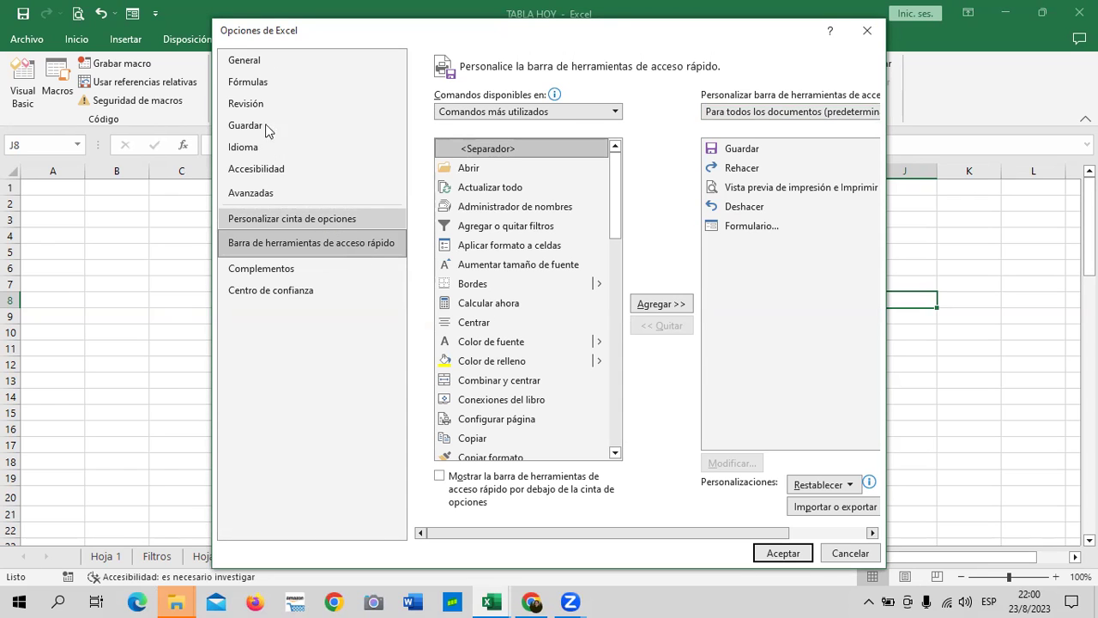
pyautogui.click(316, 220)
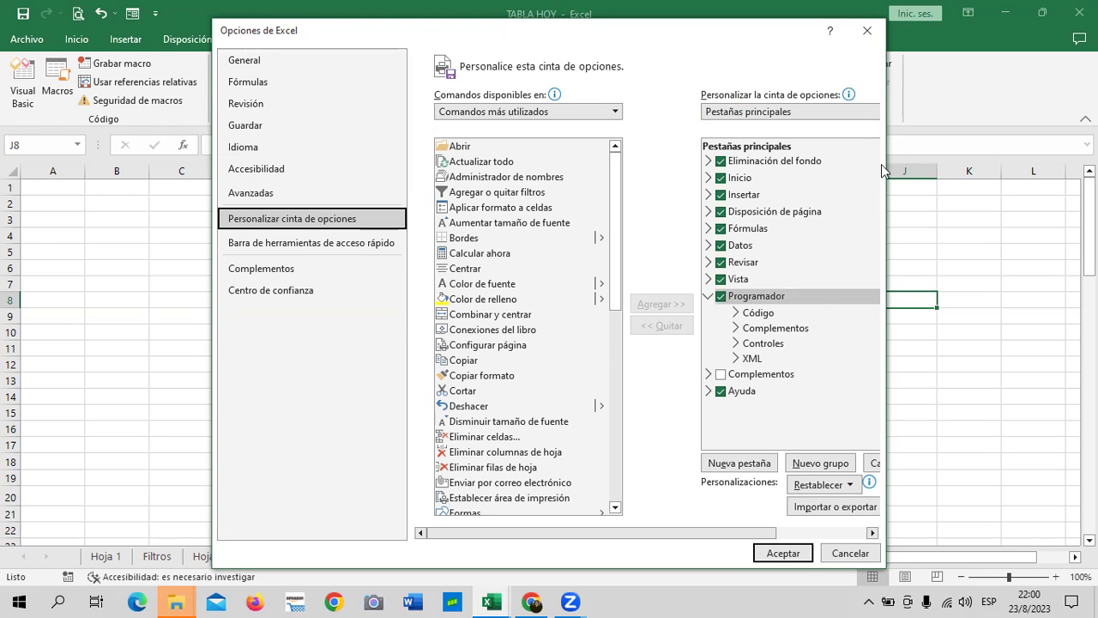
pyautogui.click(868, 31)
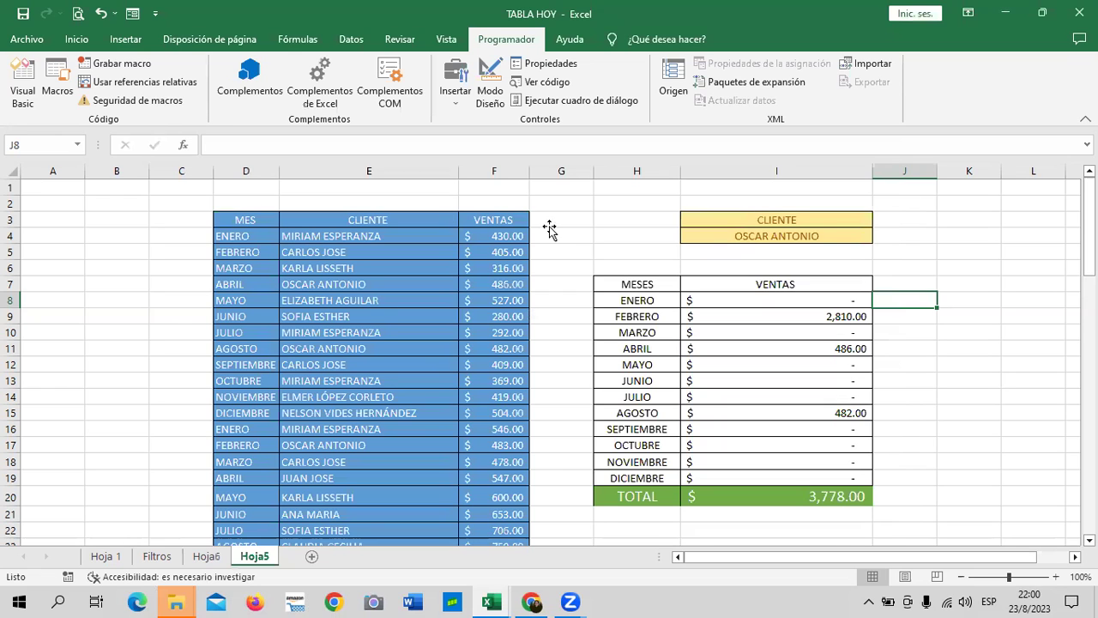
# Step: Select the VENTAS header in F3, switch to Inicio, and return to the course lesson in Chrome
pyautogui.click(506, 220)
pyautogui.scroll(-3, 378, 318)
pyautogui.scroll(3, 377, 318)
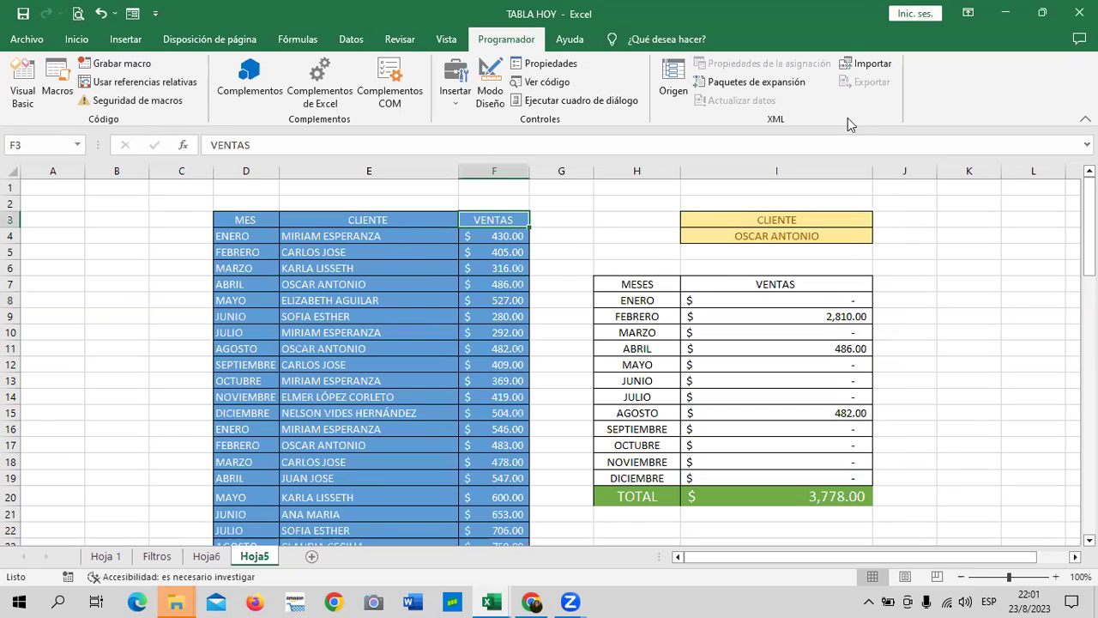
pyautogui.click(77, 39)
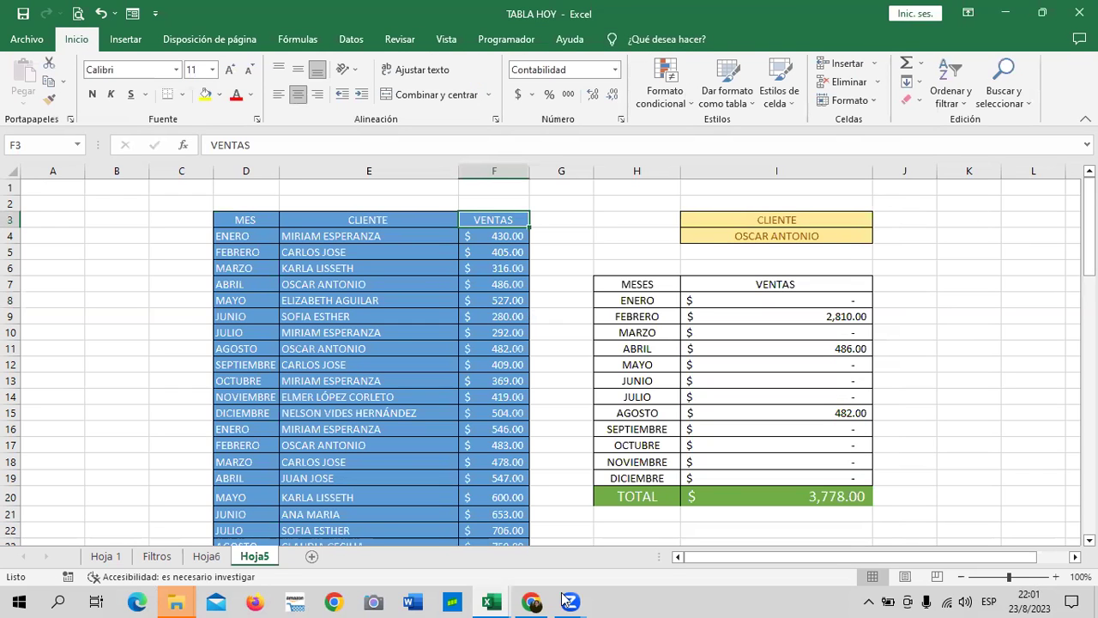
pyautogui.click(537, 566)
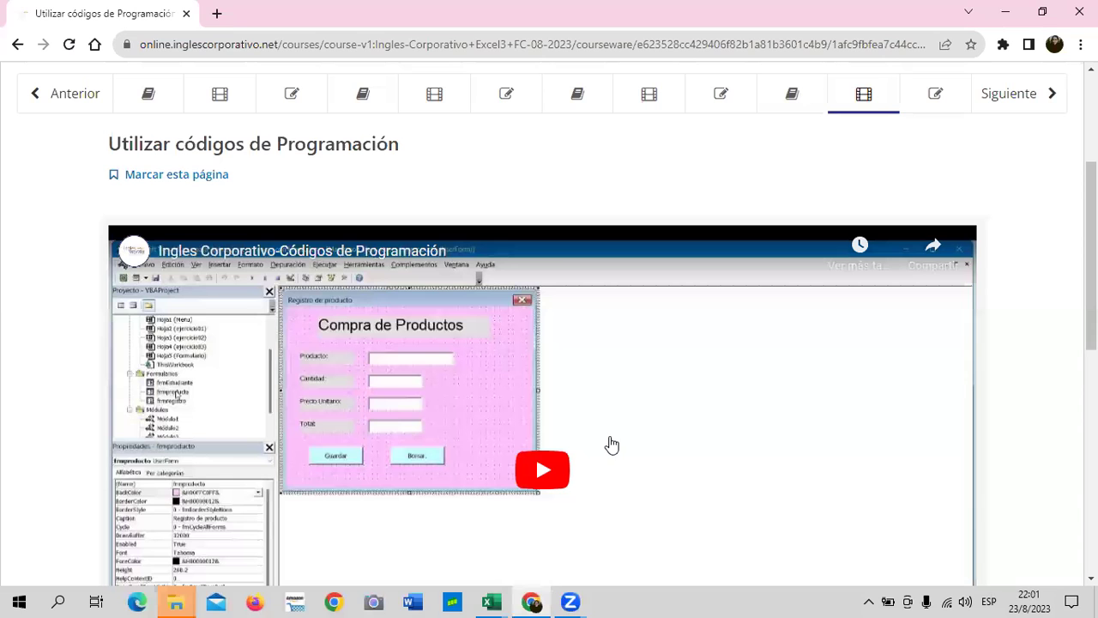
pyautogui.scroll(2, 611, 444)
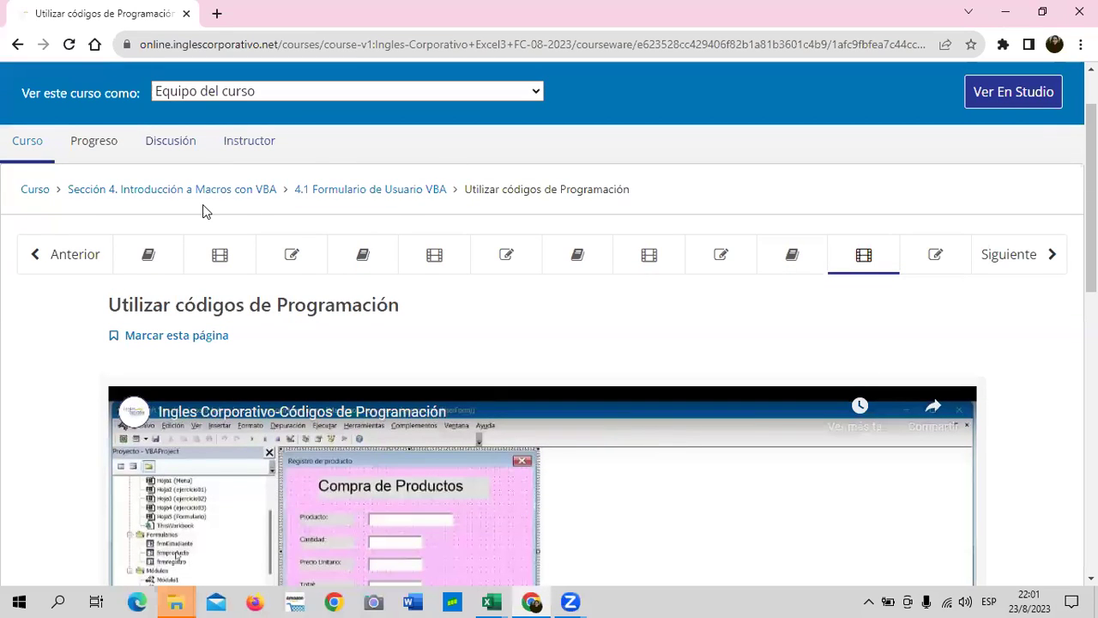